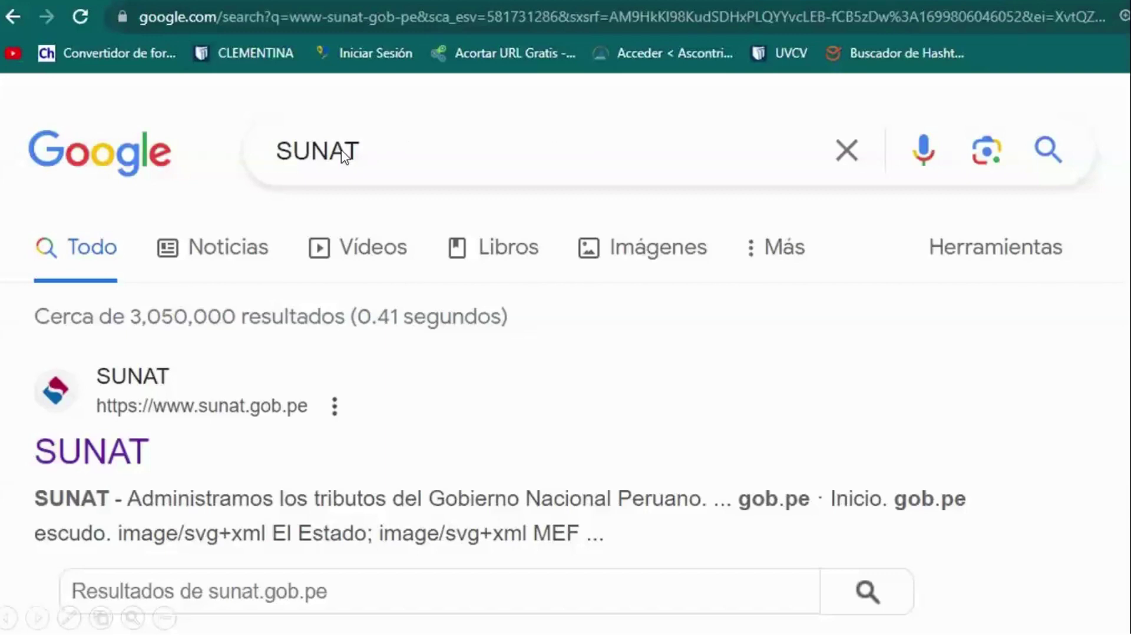
# Step: Open the SUNAT site from Google and log into Operaciones en línea (SOL) for Mis Trámites y Consultas
pyautogui.click(178, 446)
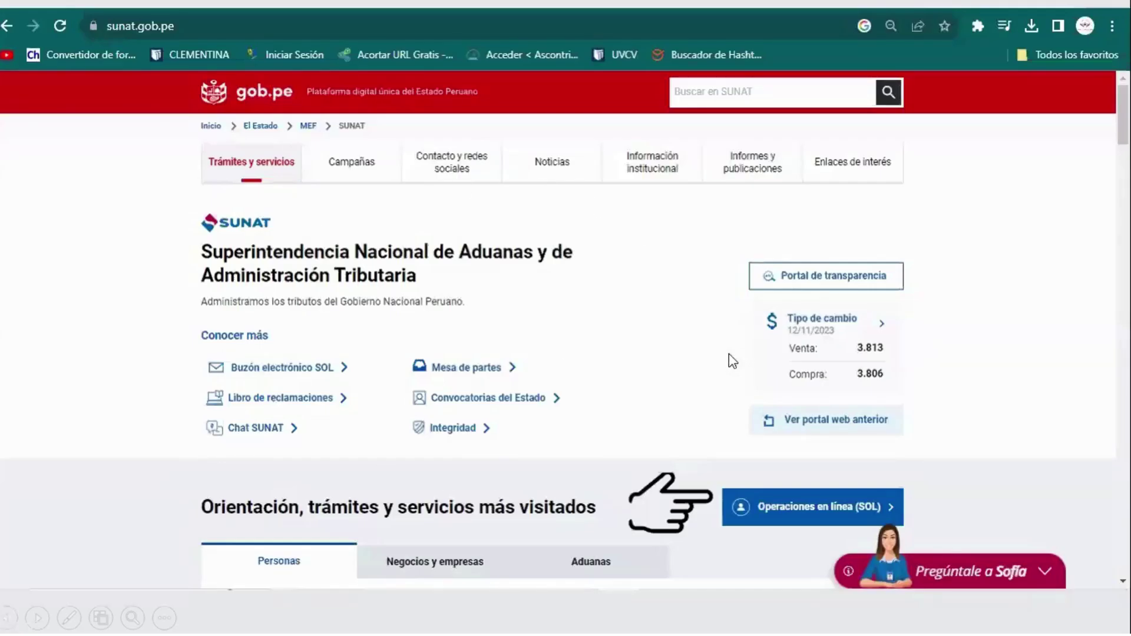
pyautogui.click(821, 490)
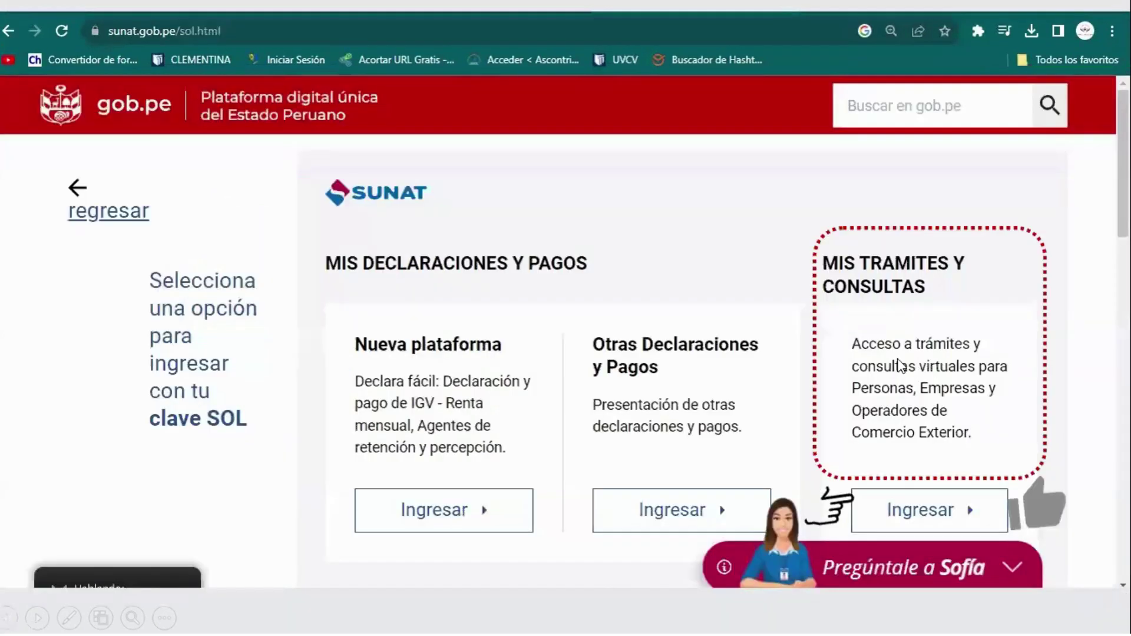
pyautogui.click(939, 495)
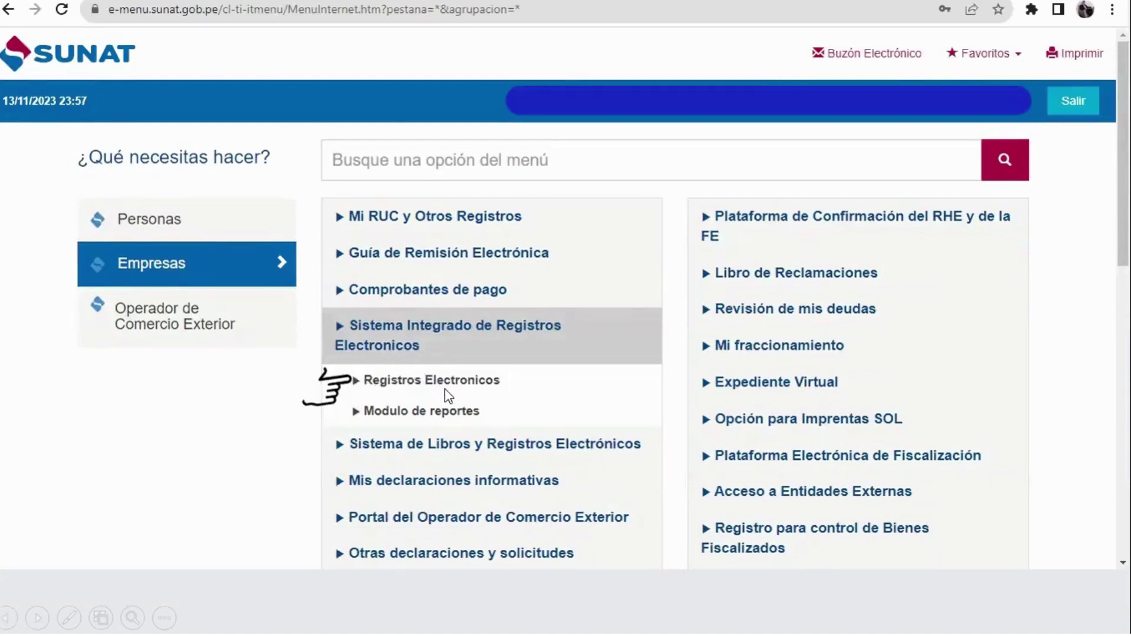
# Step: Expand Registros Electronicos > Registro de Ventas e Ingresos Electronico and open Gestión de Ventas e Ingresos
pyautogui.click(376, 381)
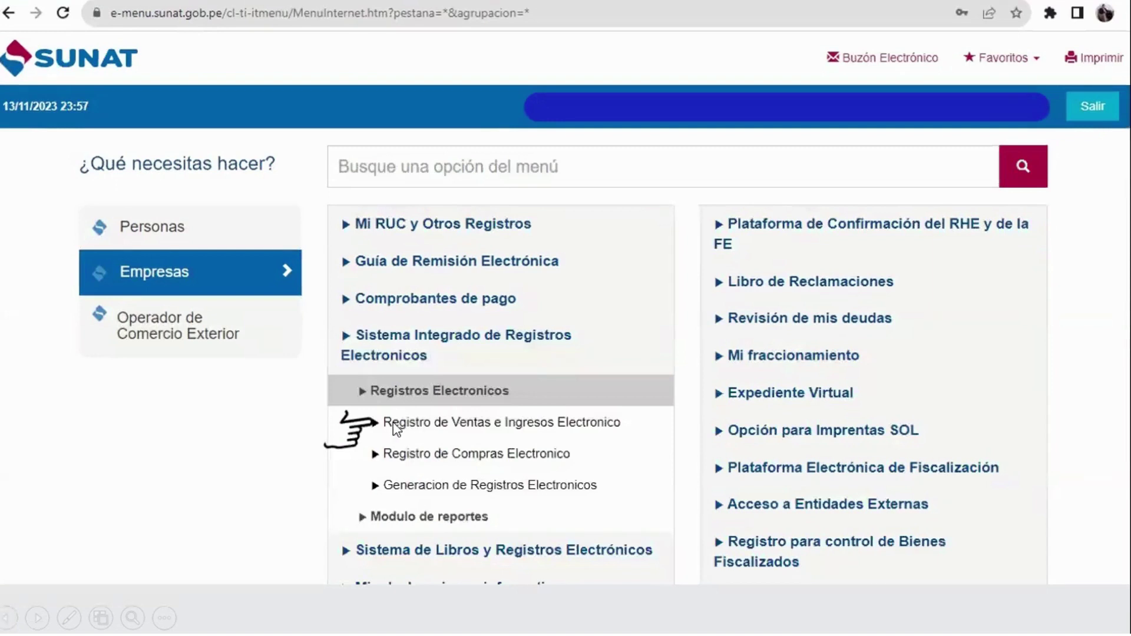
pyautogui.click(501, 431)
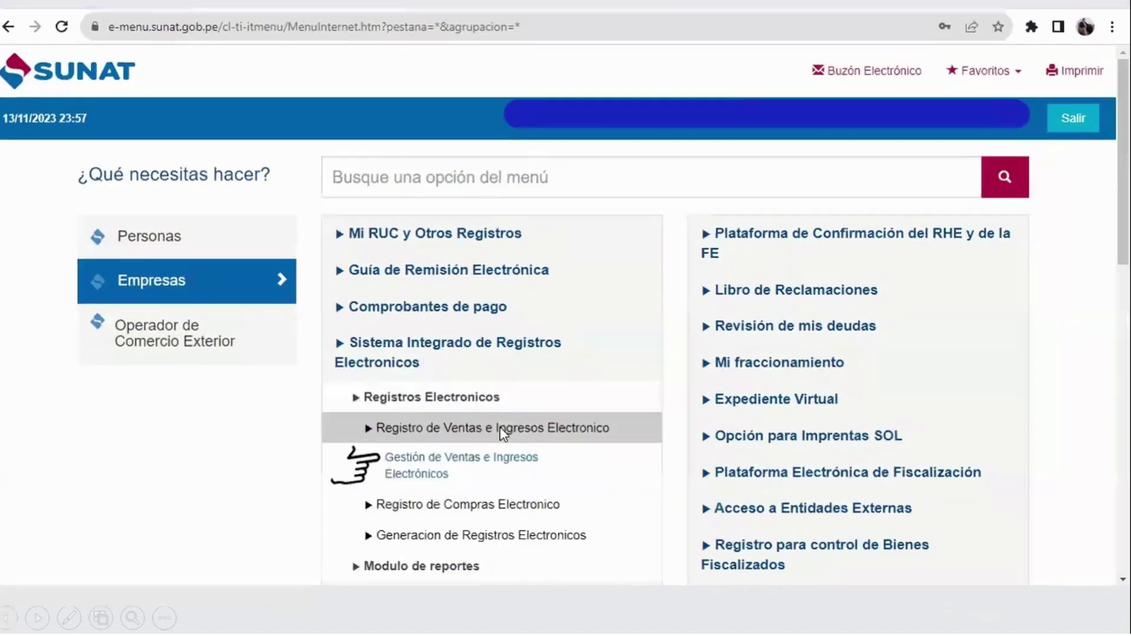
pyautogui.click(442, 471)
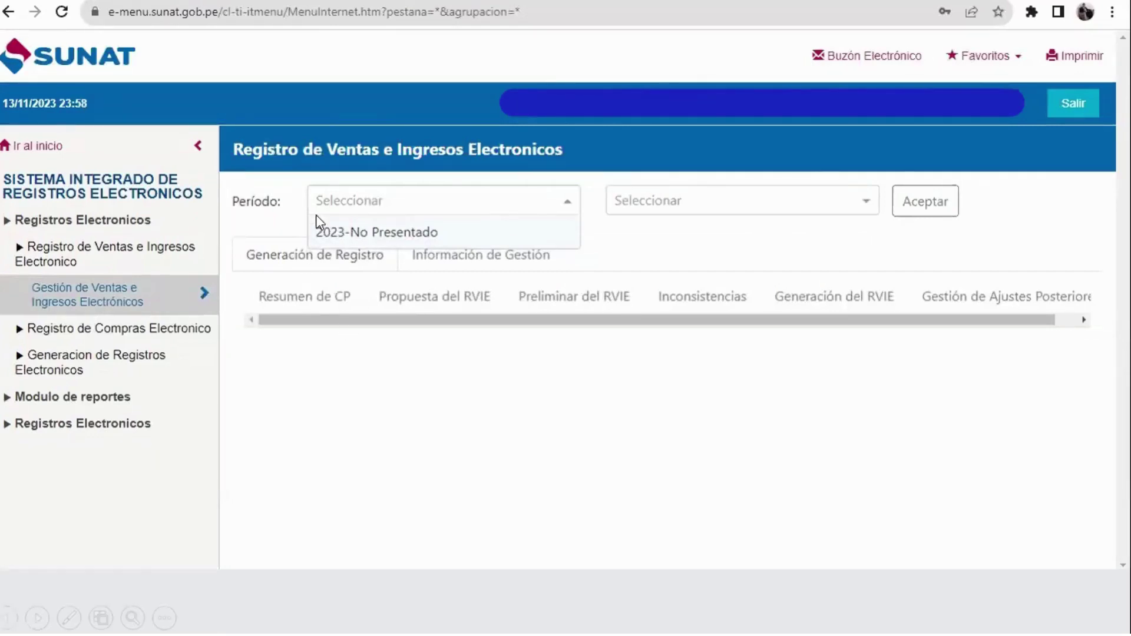
# Step: Apply period 2023 / OCT (No Presentado) to the sales register and dismiss the SIRE notice
pyautogui.click(400, 233)
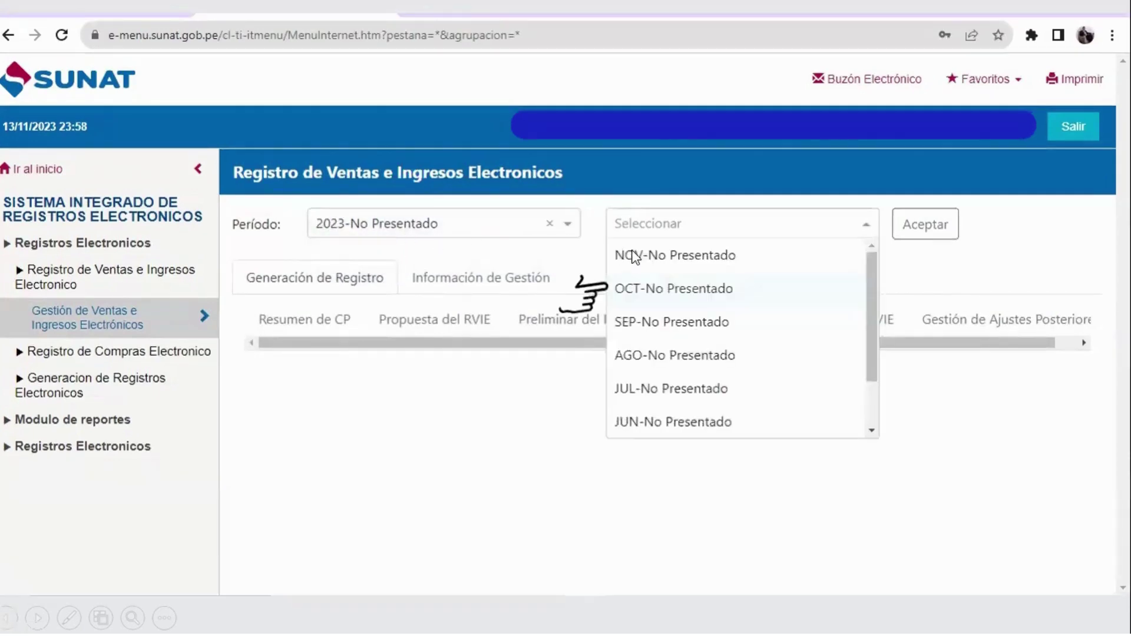
pyautogui.click(710, 295)
pyautogui.click(934, 206)
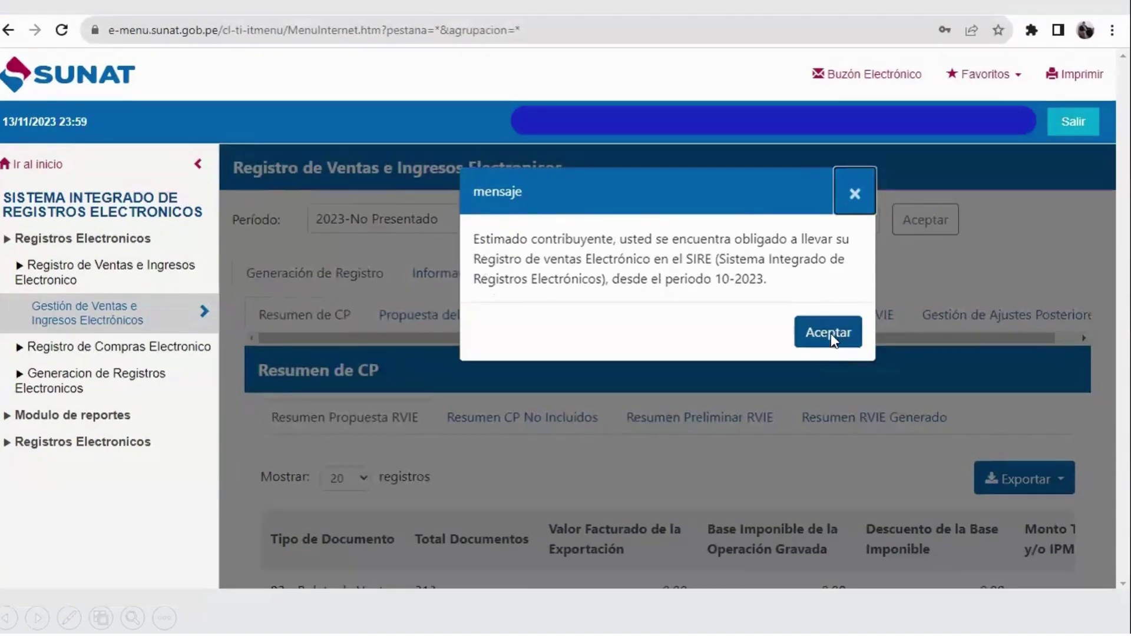
pyautogui.click(831, 334)
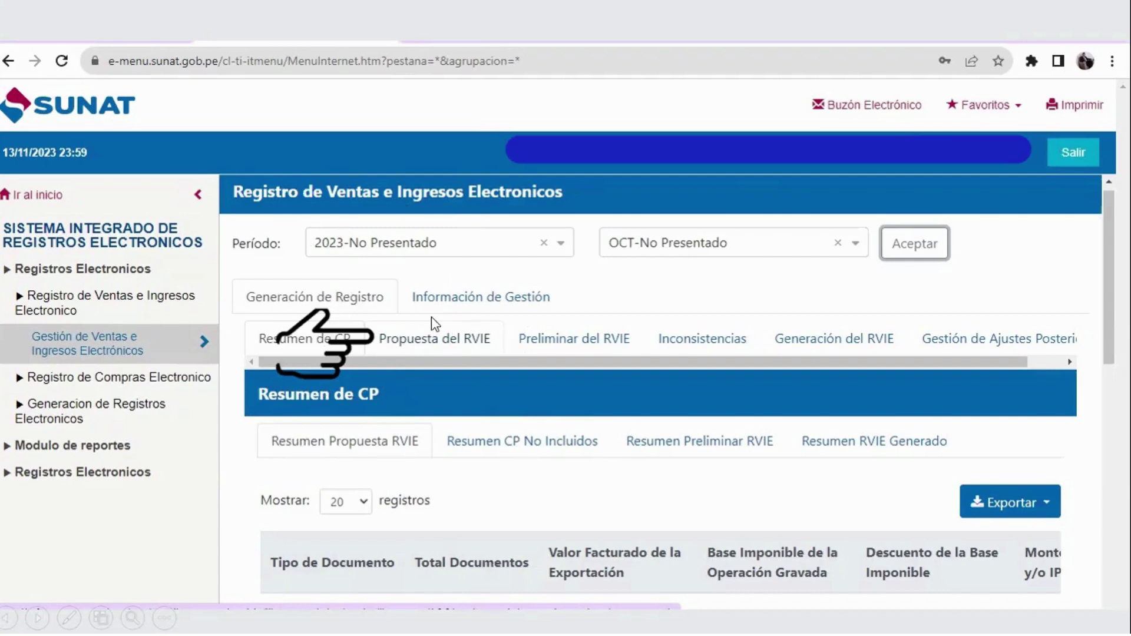
# Step: Export the Propuesta del RVIE for October as CSV and acknowledge the ticket message
pyautogui.click(387, 342)
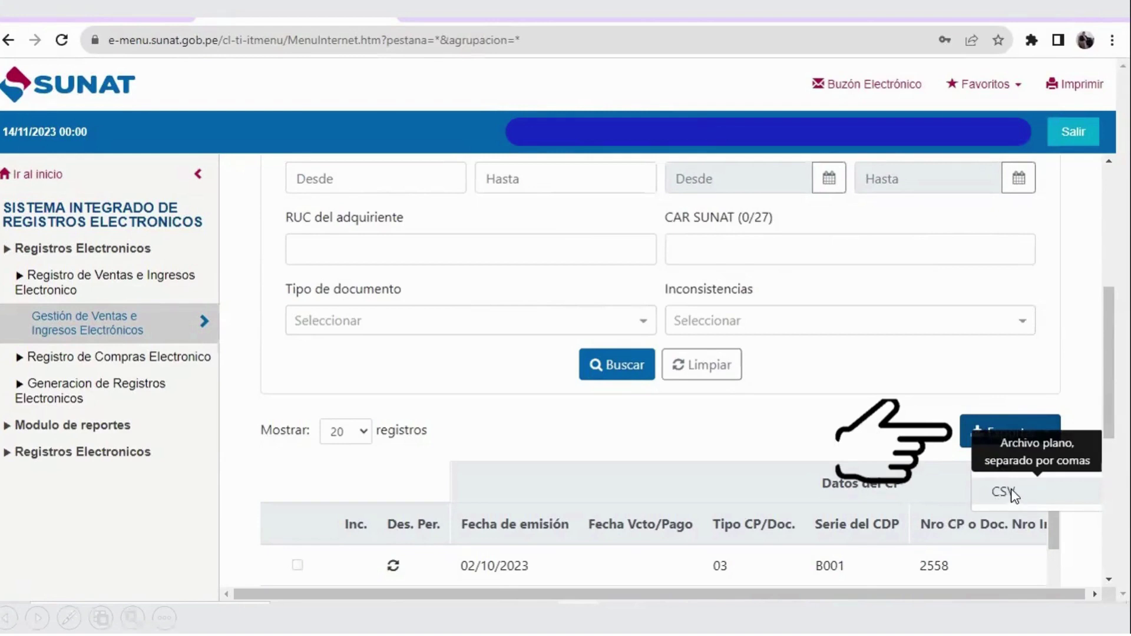
pyautogui.click(1008, 489)
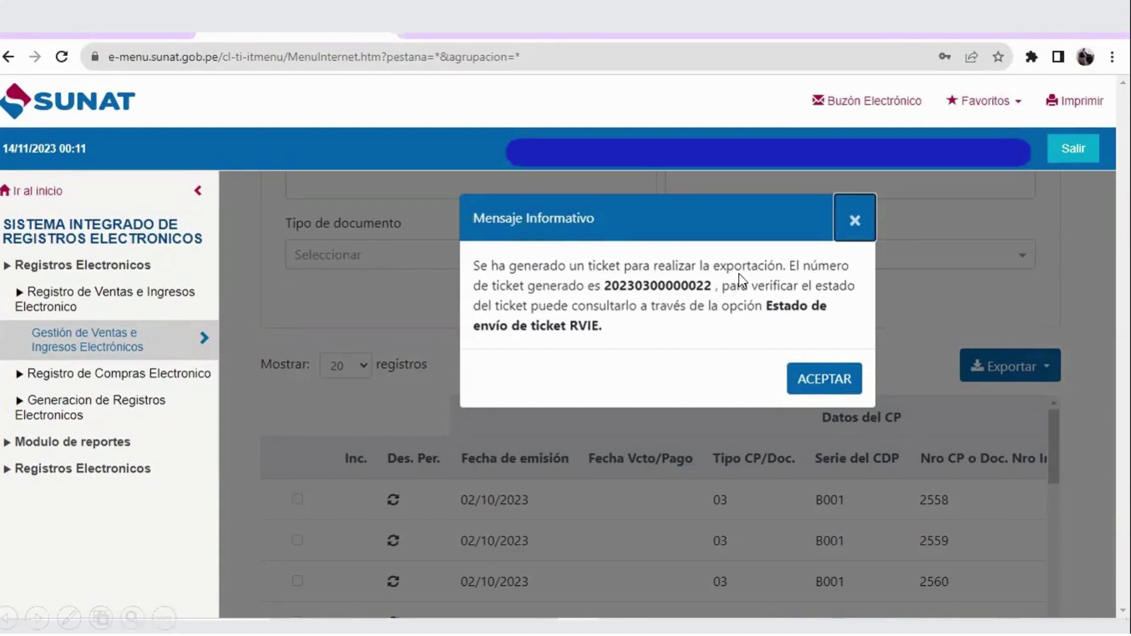
pyautogui.click(834, 379)
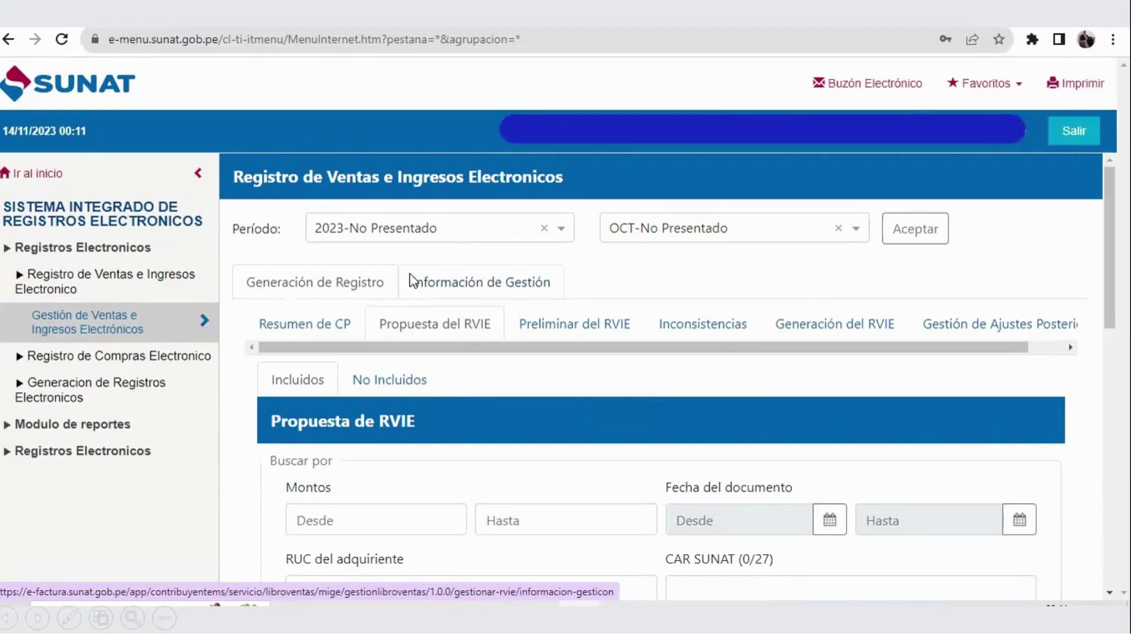
# Step: Download the EXP2.zip proposal from Consultas y Descargas and show it in the Descargas folder
pyautogui.click(443, 288)
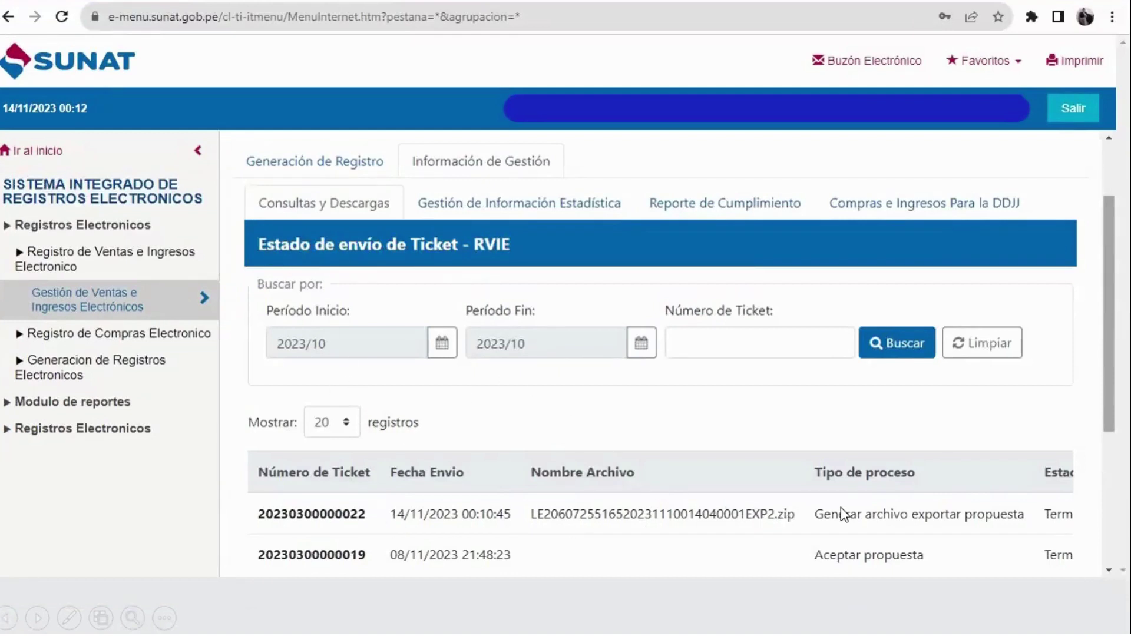
pyautogui.scroll(-3, 842, 512)
pyautogui.hscroll(5, 842, 512)
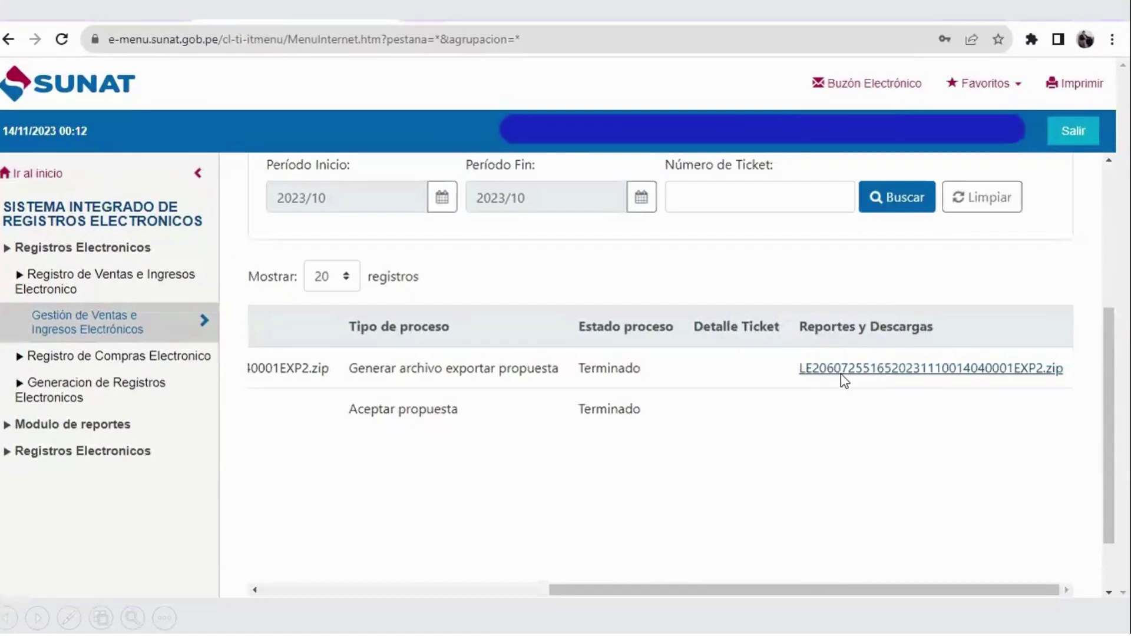
pyautogui.click(887, 370)
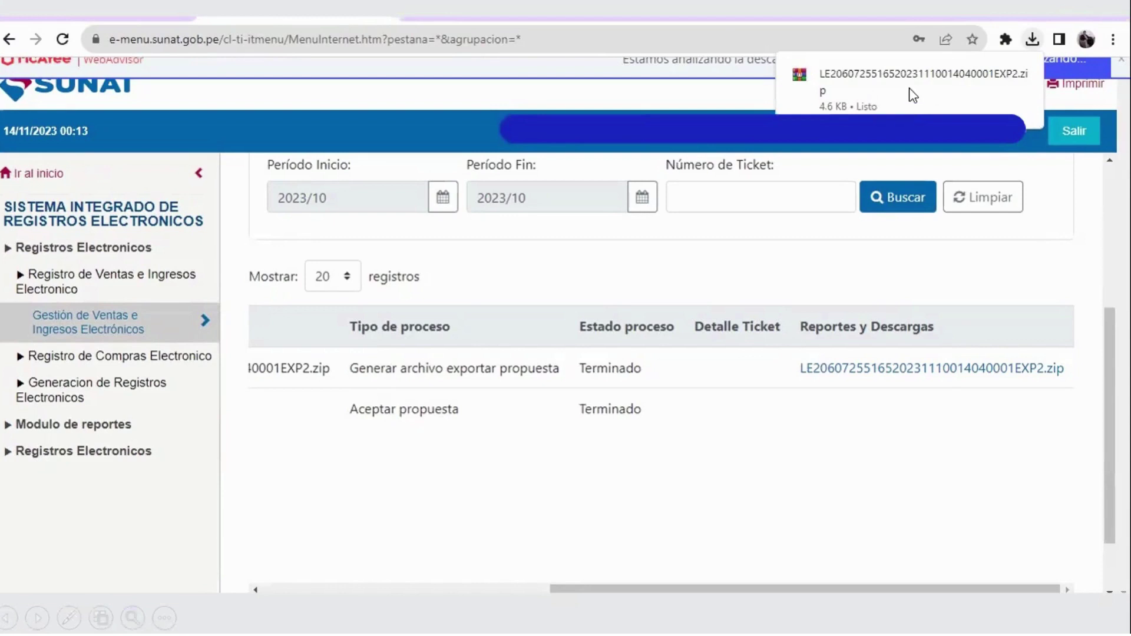
pyautogui.click(866, 93)
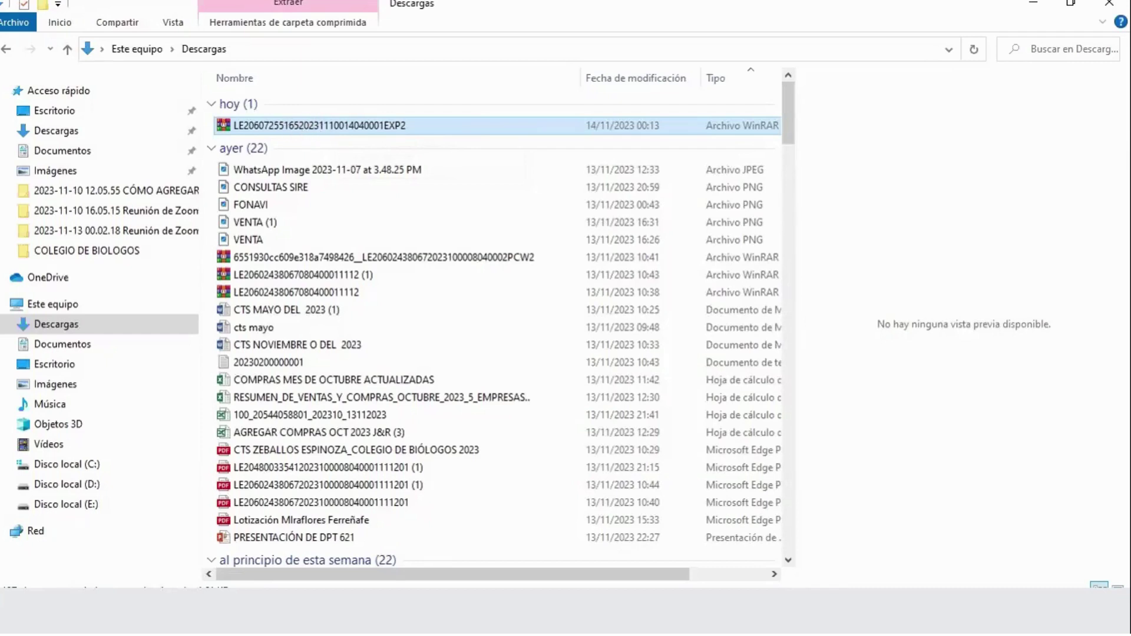
# Step: Extract the downloaded EXP2 sales proposal zip into Descargas with Extraer aquí
pyautogui.rightClick(290, 129)
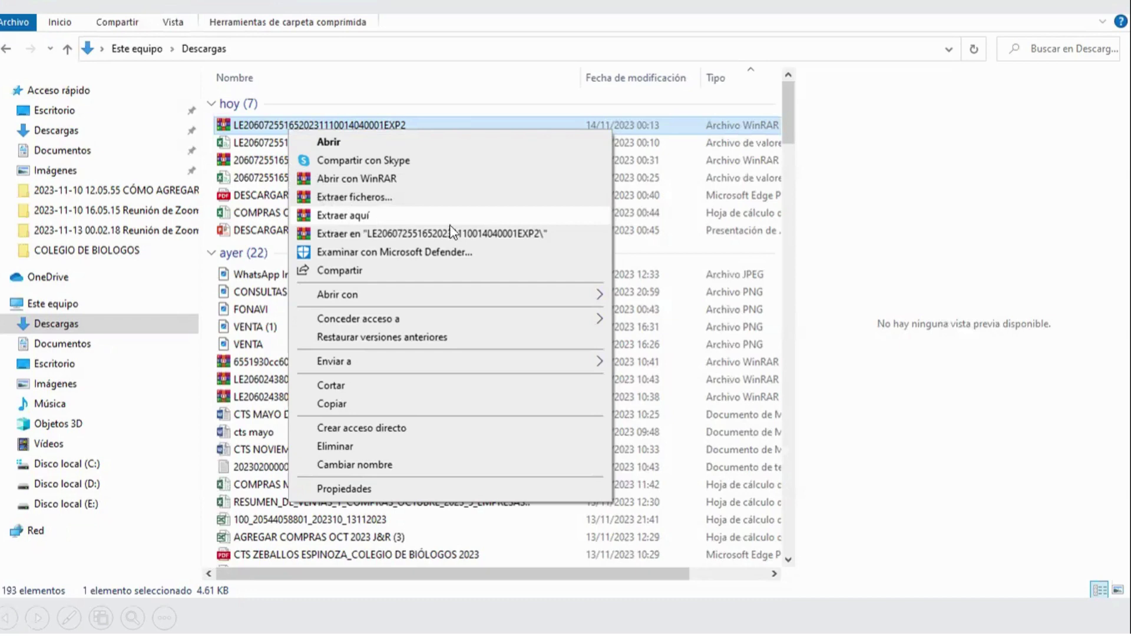
pyautogui.click(632, 244)
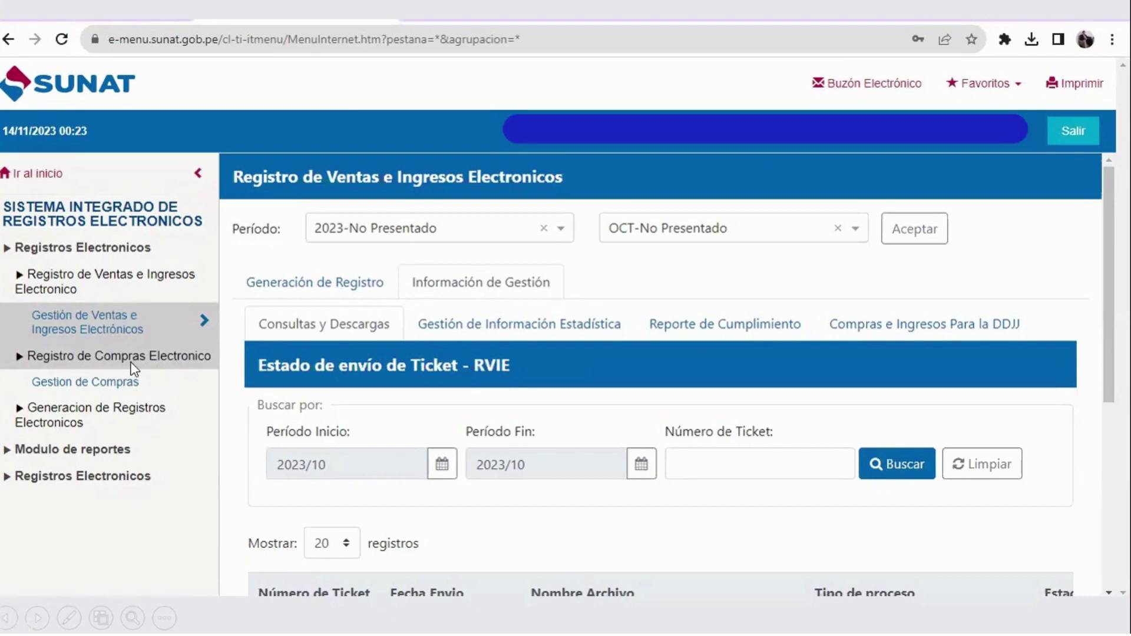
# Step: Open Gestión de Compras, dismiss the RCE notice, and apply period 2023 / OCT (No Presentado)
pyautogui.click(53, 384)
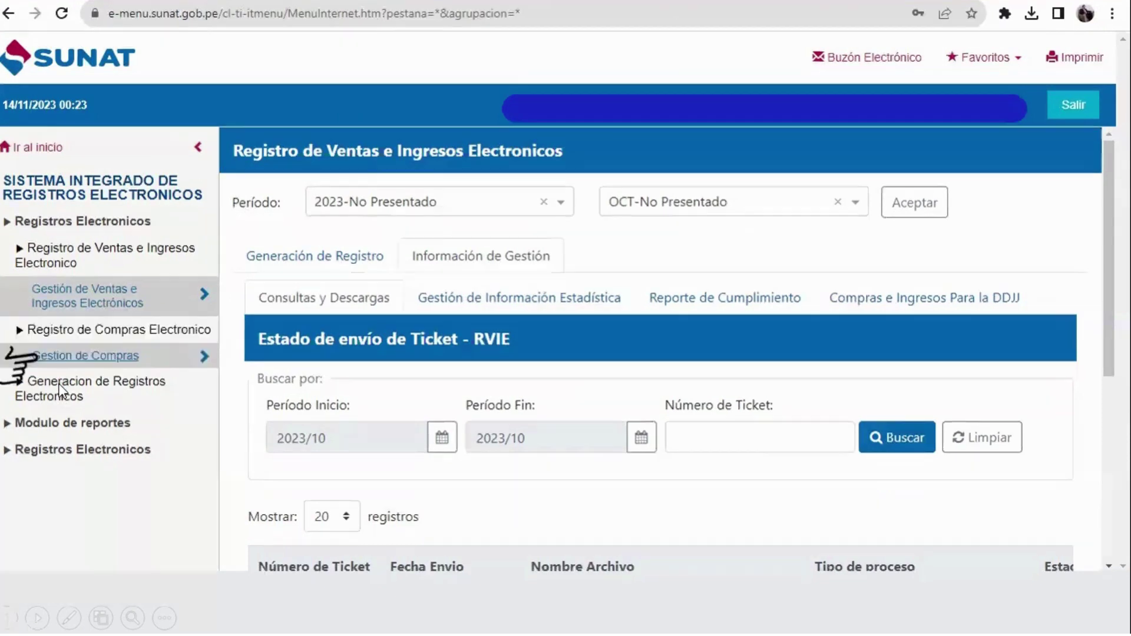
pyautogui.click(86, 350)
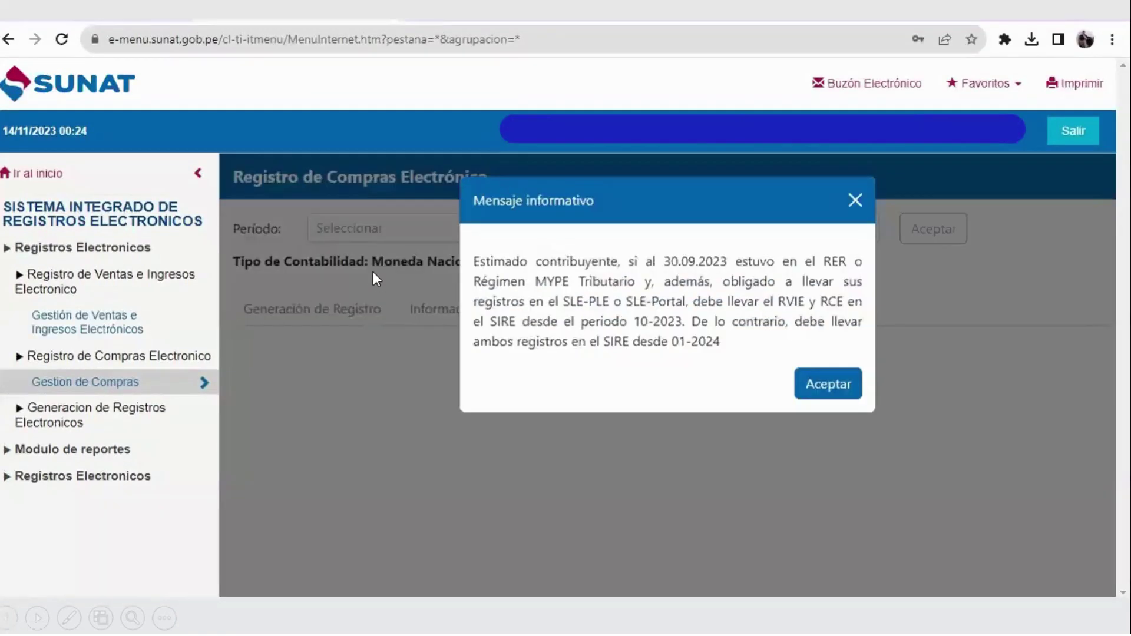
pyautogui.click(828, 380)
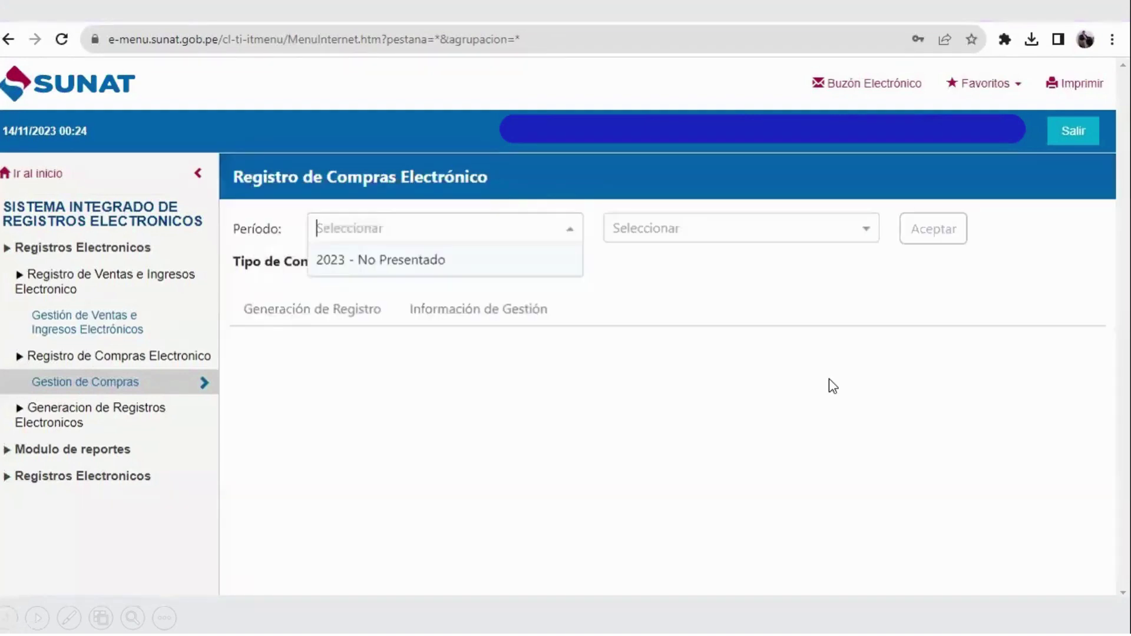
pyautogui.click(359, 261)
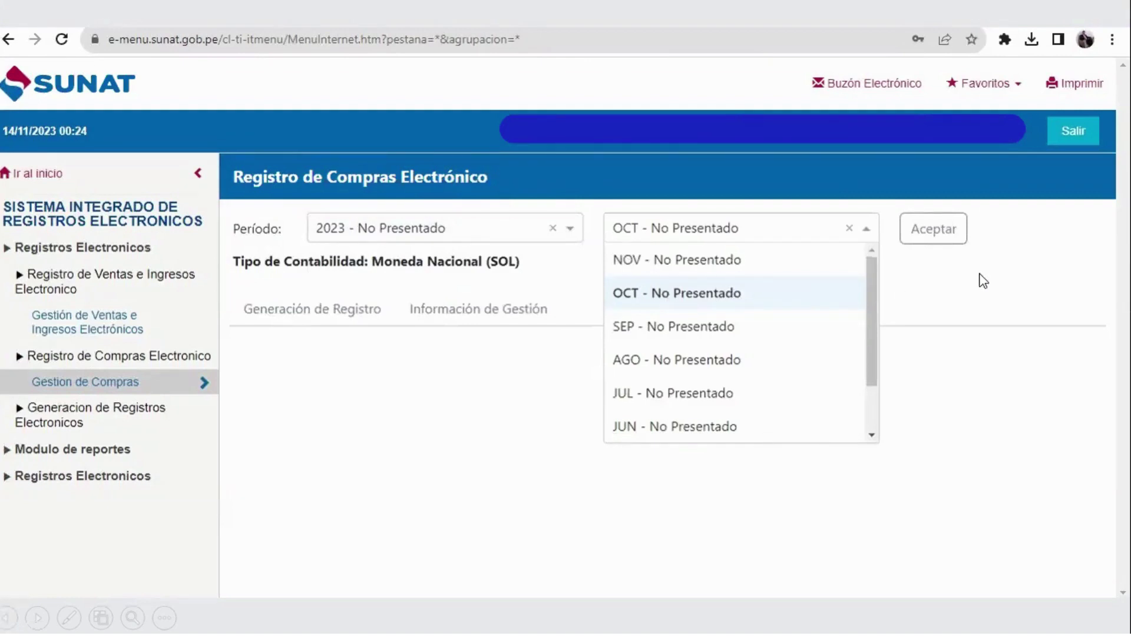
pyautogui.click(932, 233)
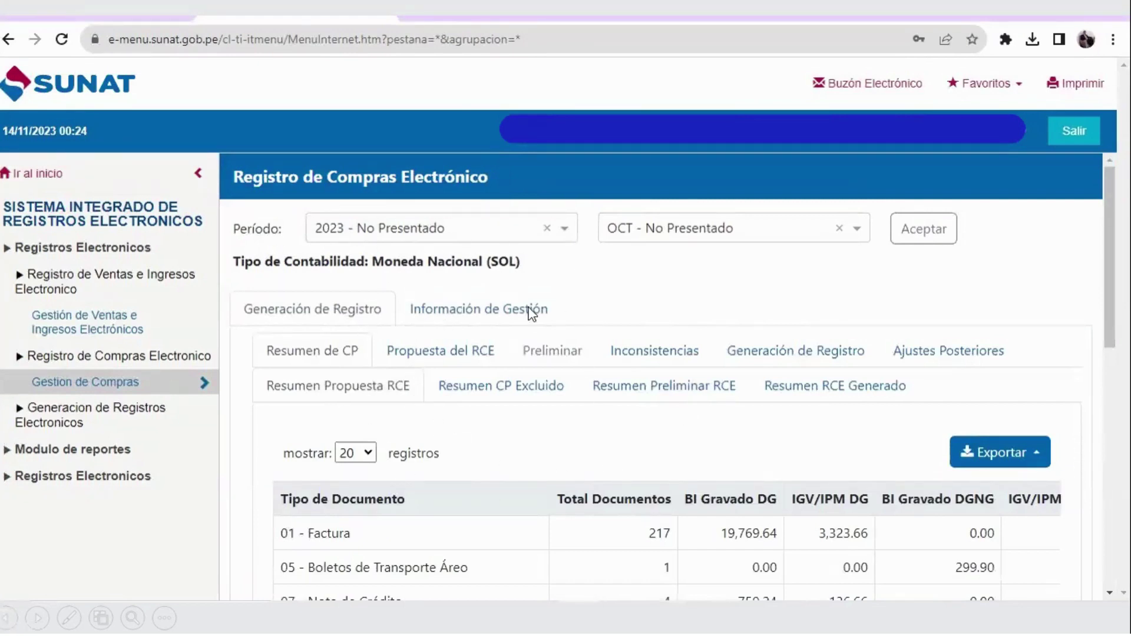
# Step: Export the 225-record Propuesta del RCE for October as CSV
pyautogui.click(440, 353)
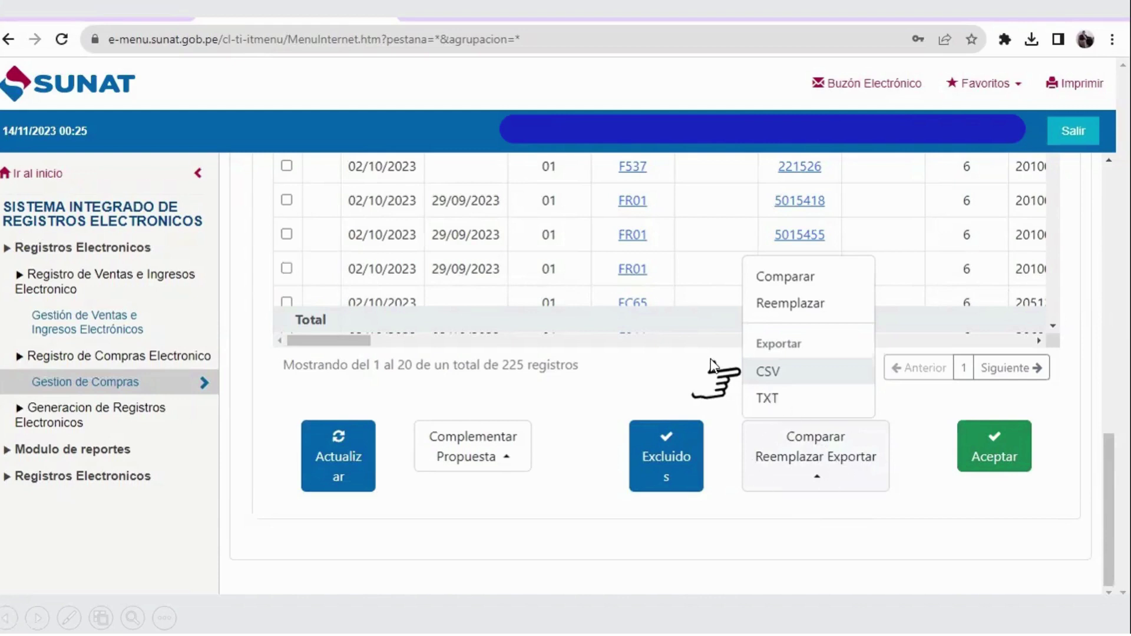
pyautogui.click(763, 371)
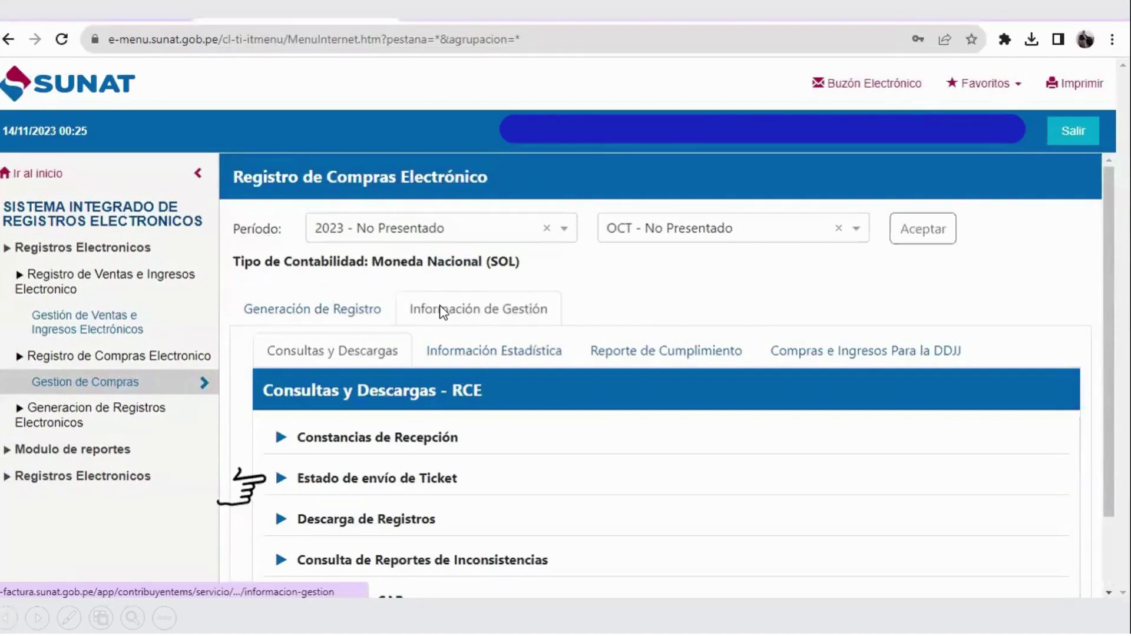
# Step: Download the purchase proposal zip from Estado de envío de Ticket into Descargas
pyautogui.click(437, 480)
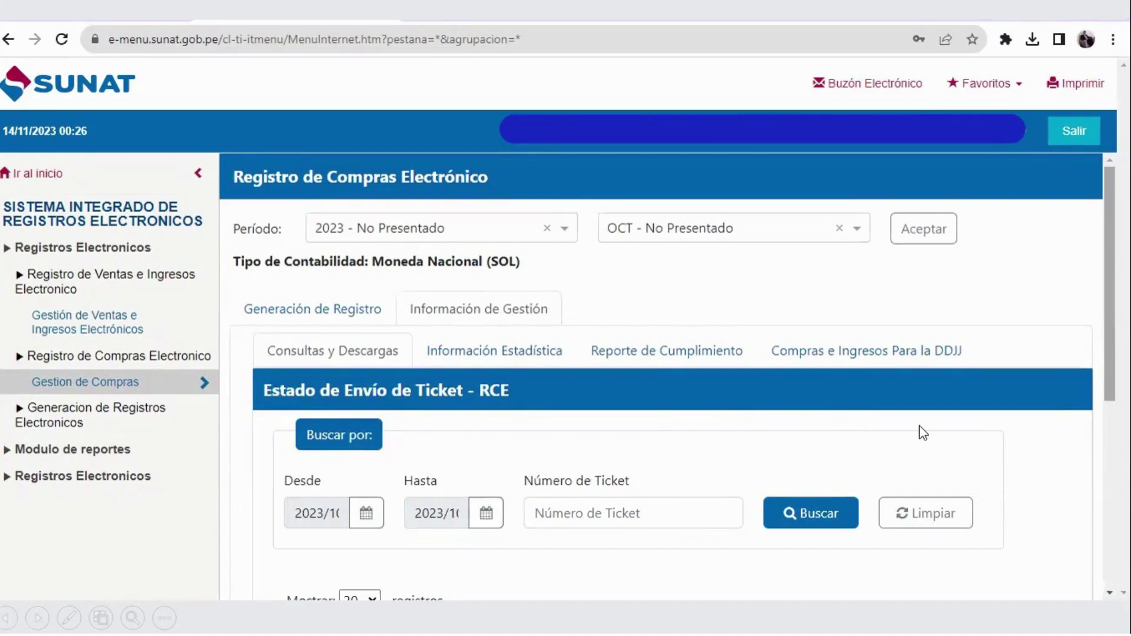
pyautogui.scroll(-5, 922, 450)
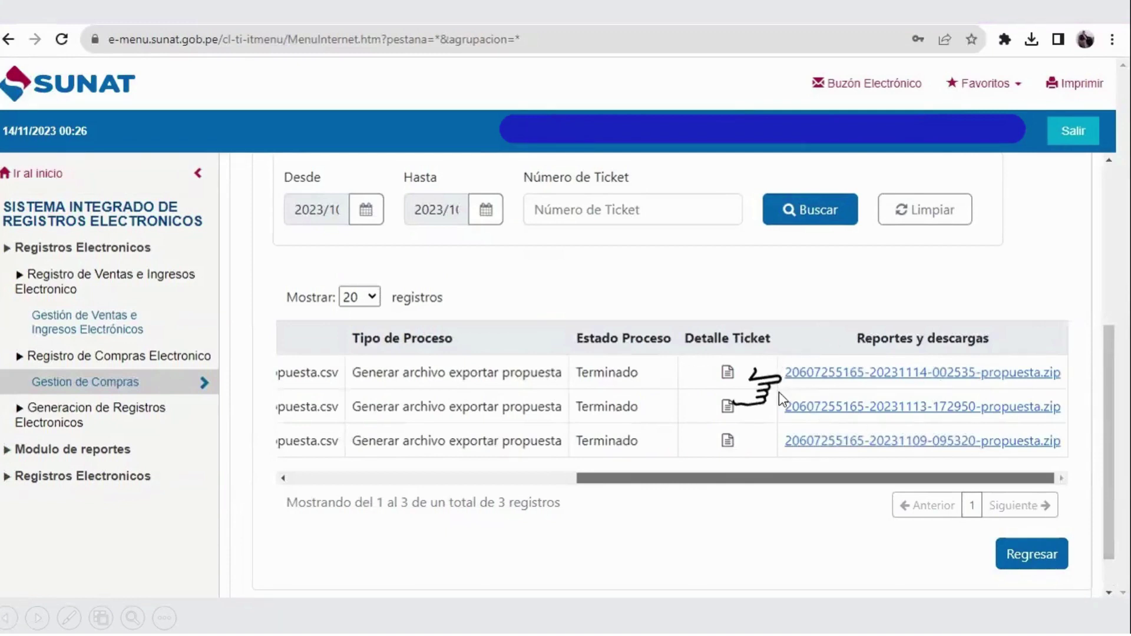
pyautogui.click(819, 379)
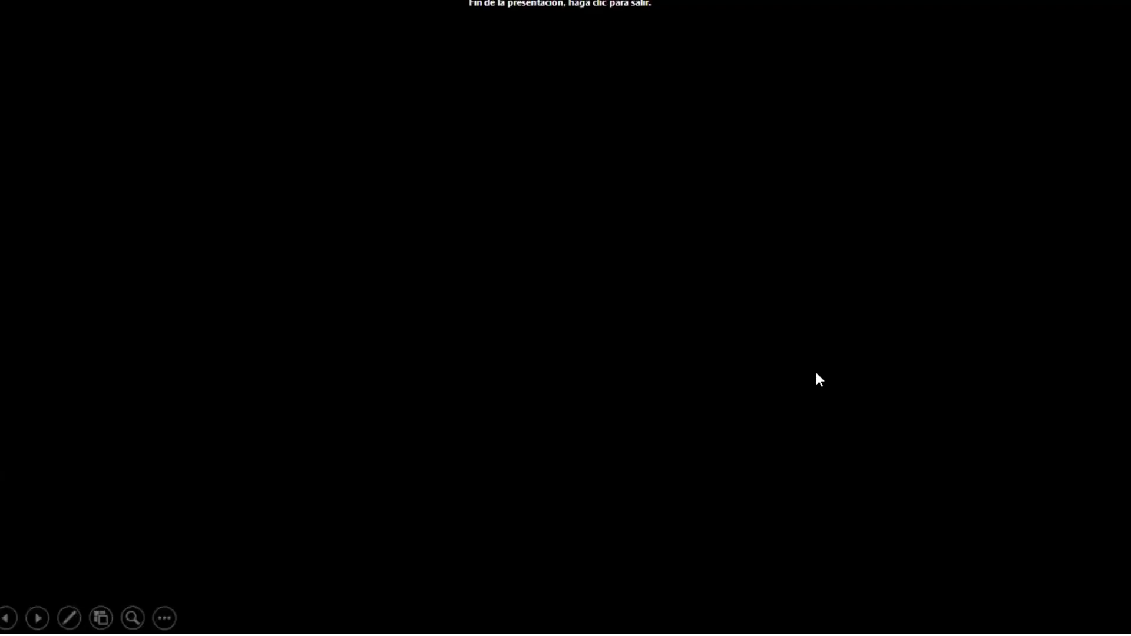
pyautogui.click(618, 99)
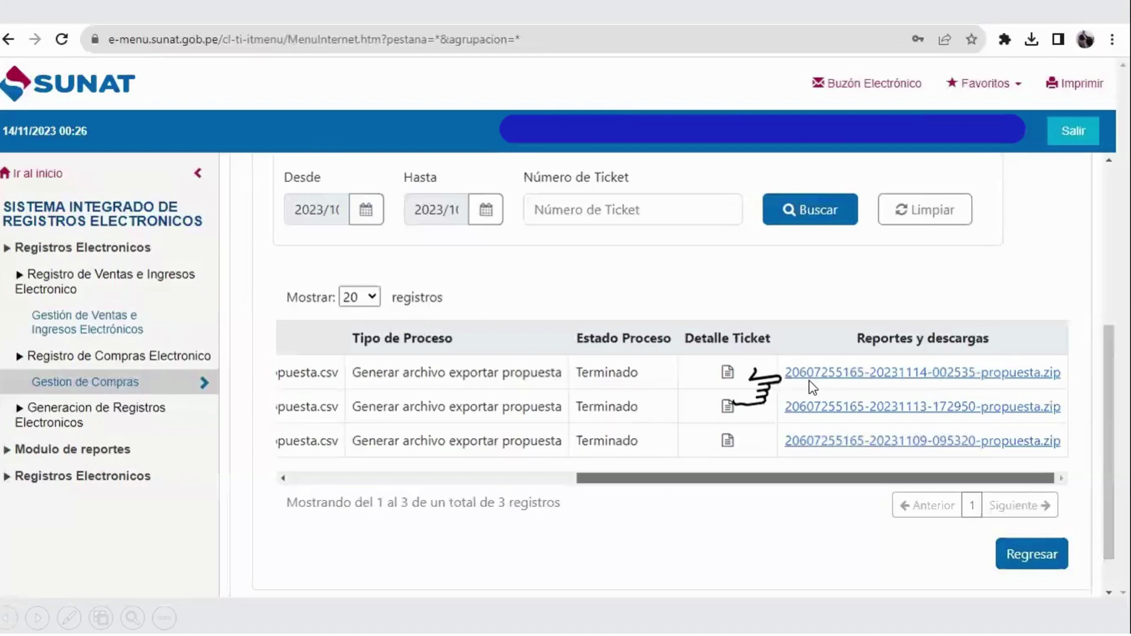
pyautogui.click(710, 111)
# Step: Delete the old extracted propuesta and LE CSV files from Descargas
pyautogui.click(848, 83)
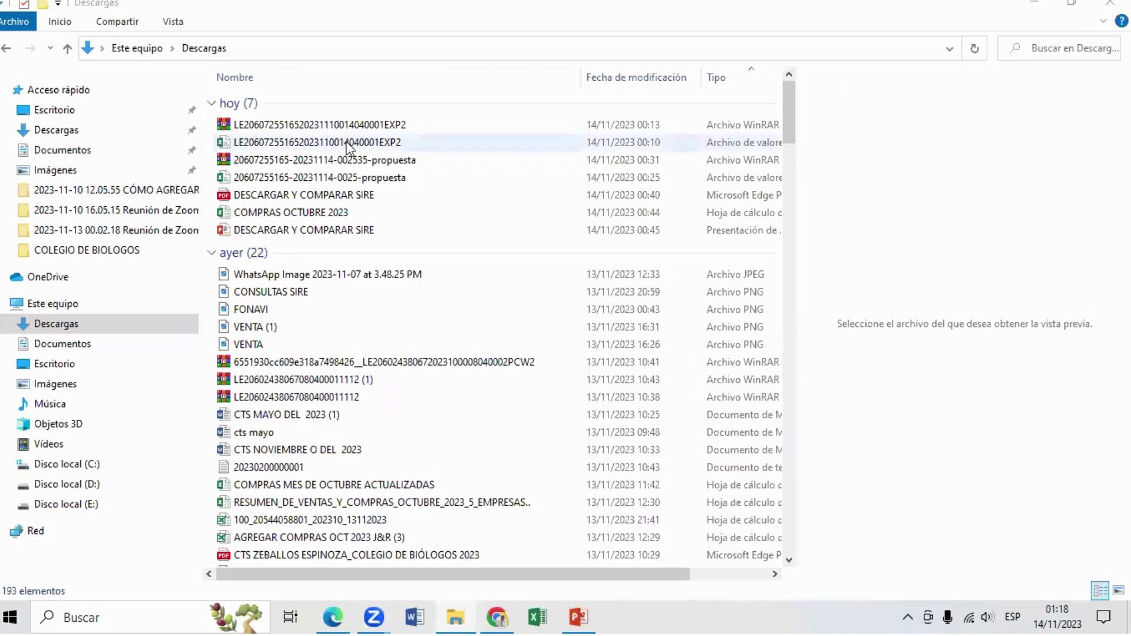
pyautogui.click(256, 165)
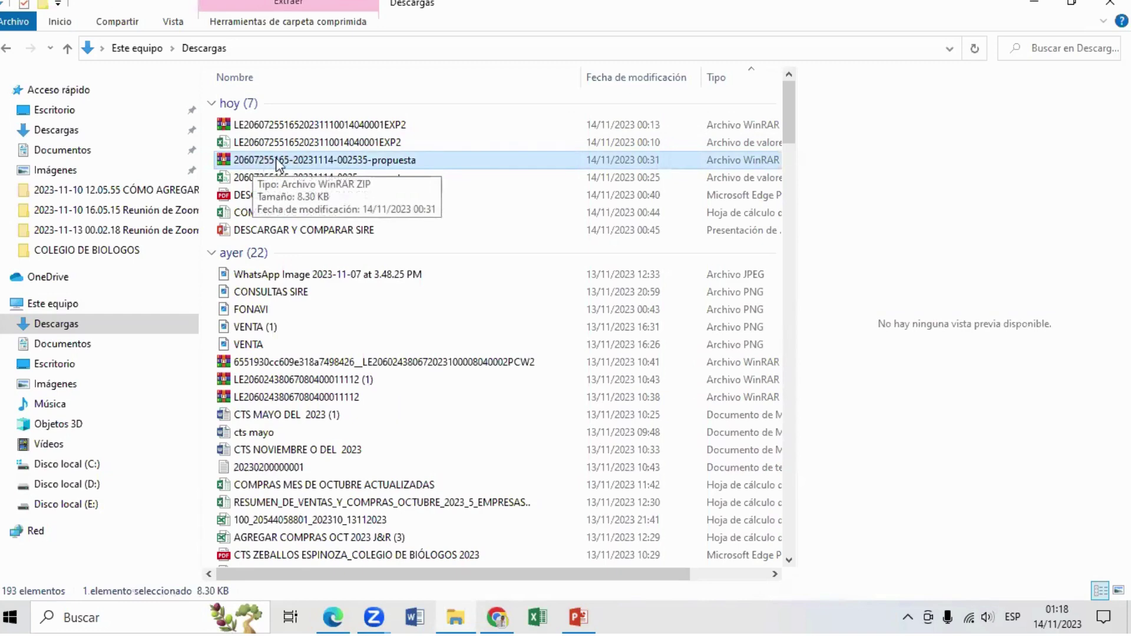
pyautogui.rightClick(303, 159)
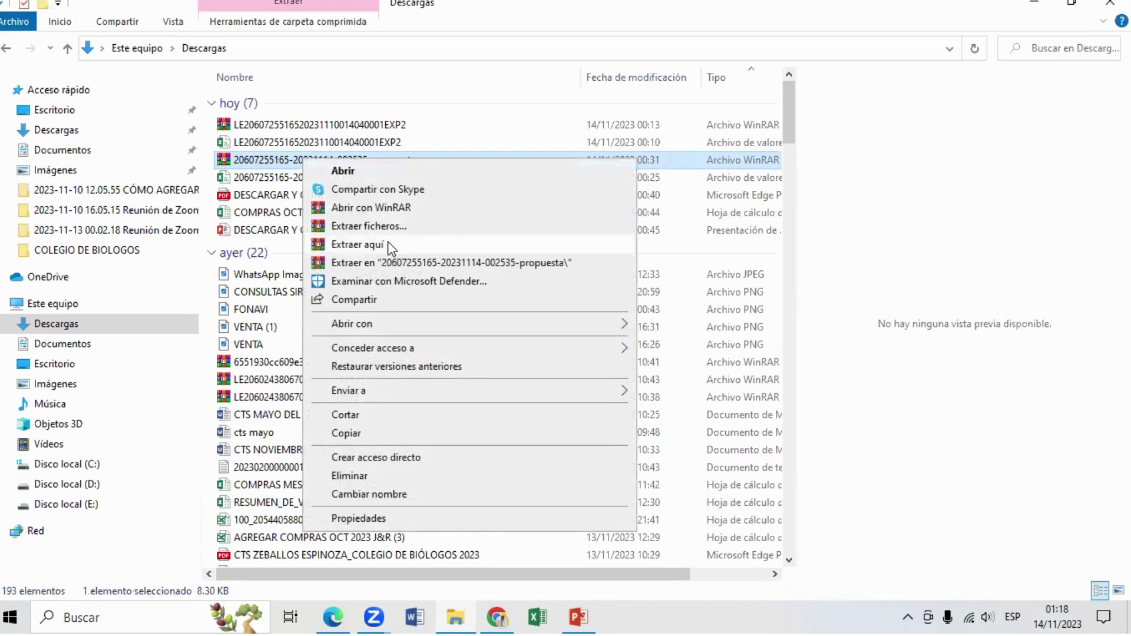
pyautogui.click(259, 182)
pyautogui.click(257, 180)
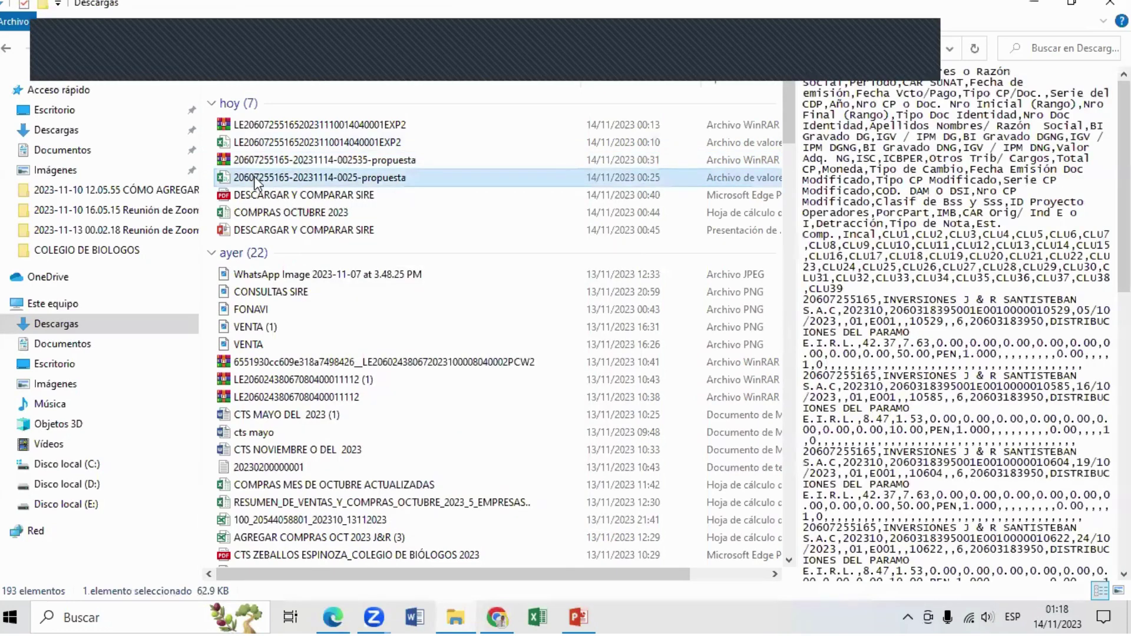
pyautogui.press('Delete')
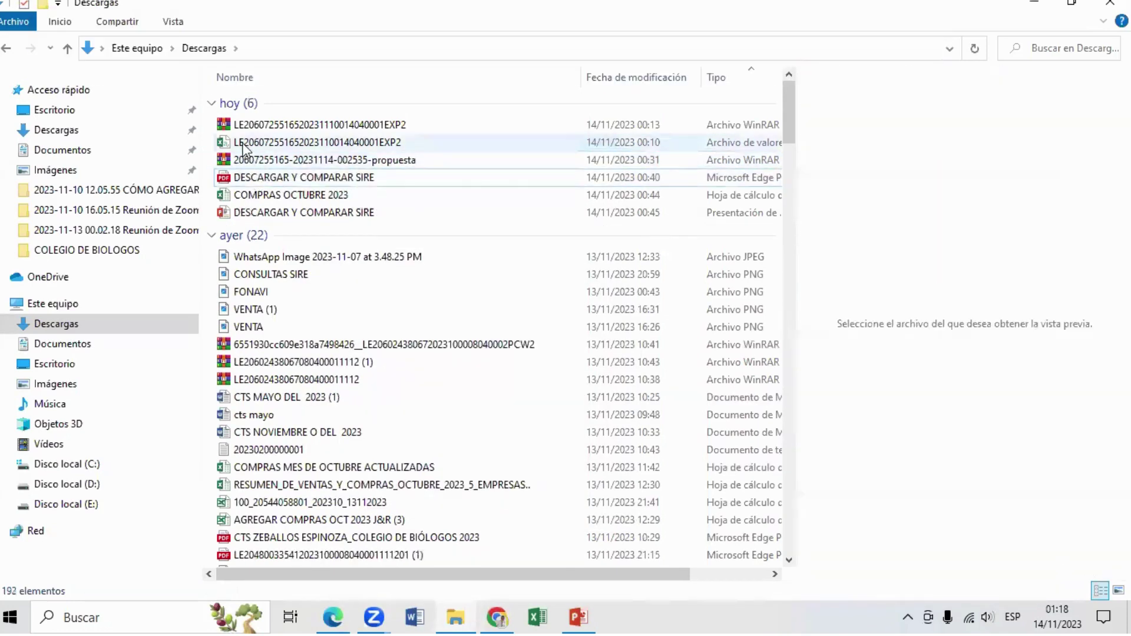
pyautogui.click(243, 147)
pyautogui.press('Delete')
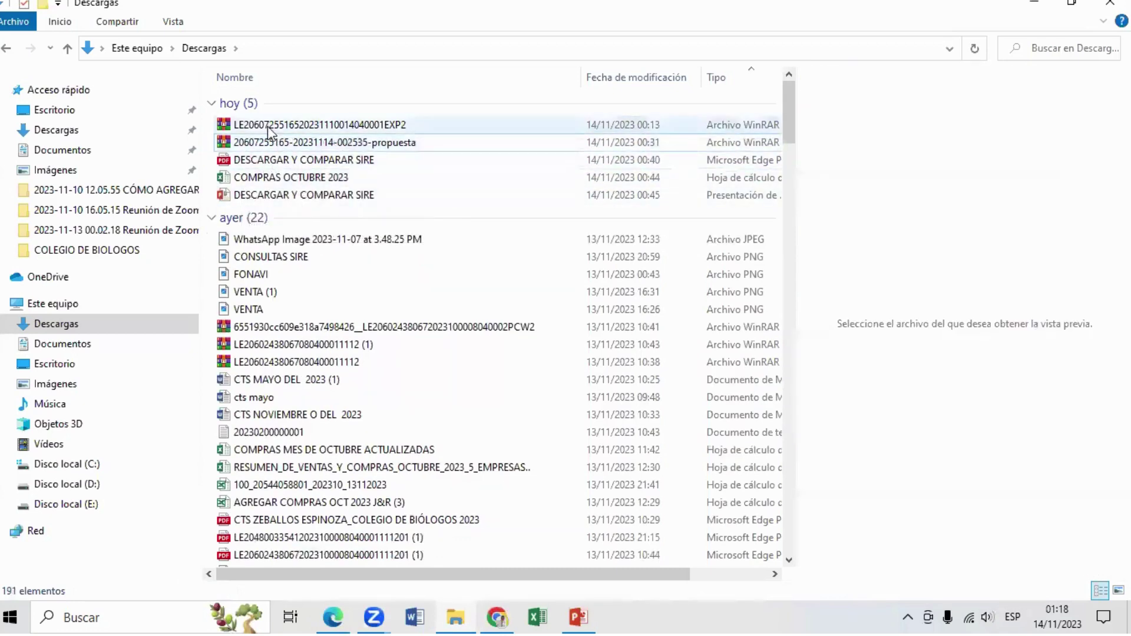
# Step: Extract both the LE and propuesta RAR archives into Descargas
pyautogui.click(269, 131)
pyautogui.rightClick(269, 131)
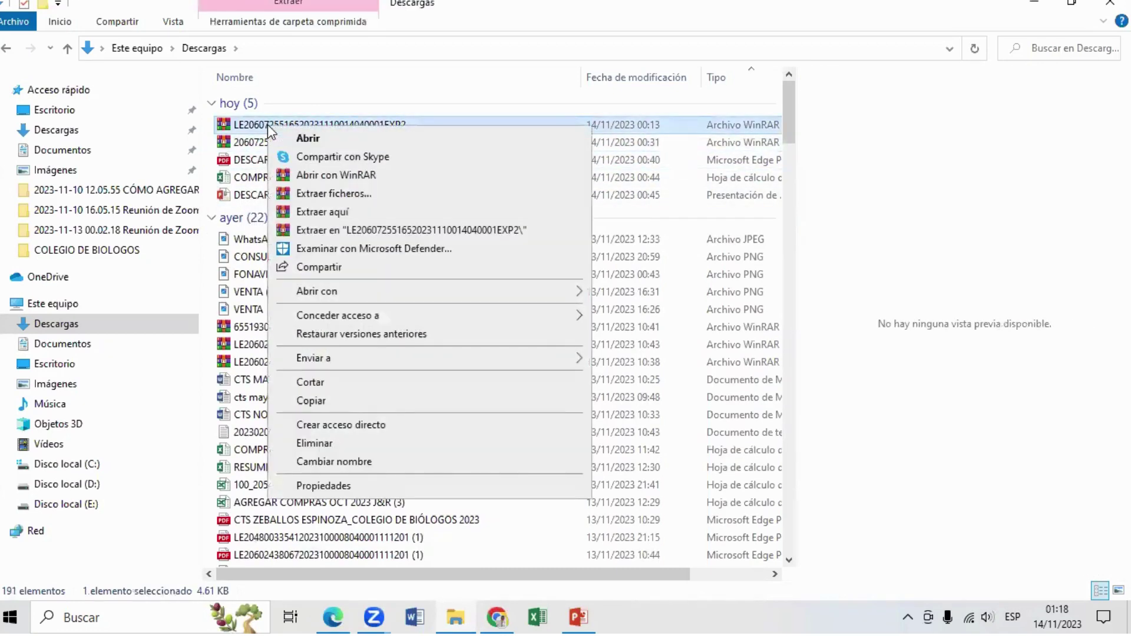
pyautogui.click(349, 213)
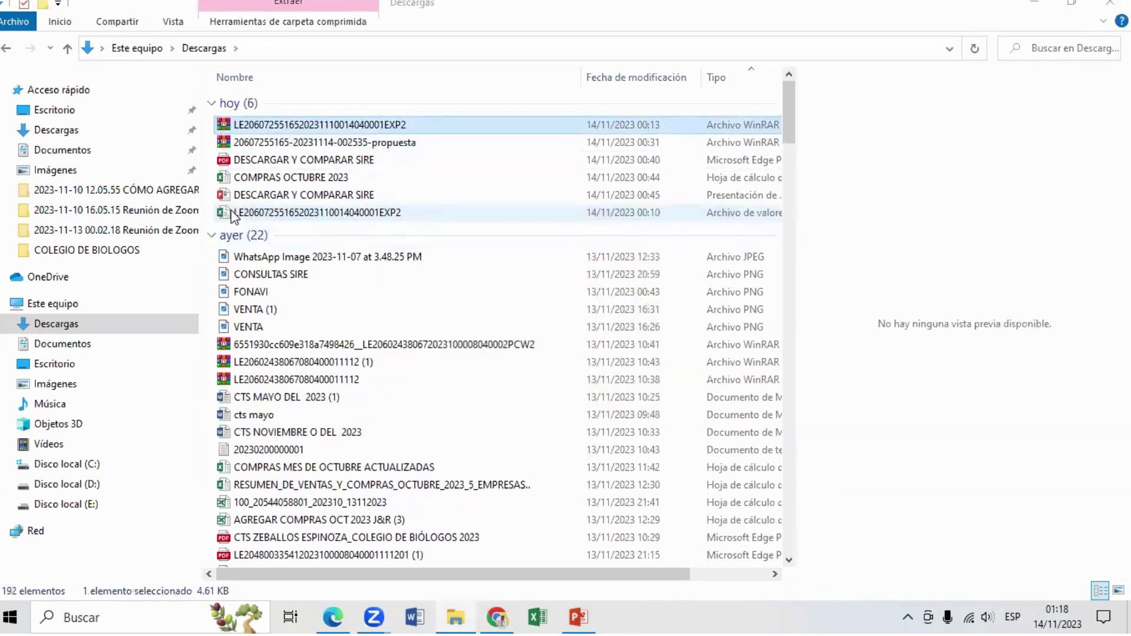
pyautogui.click(279, 145)
pyautogui.rightClick(278, 144)
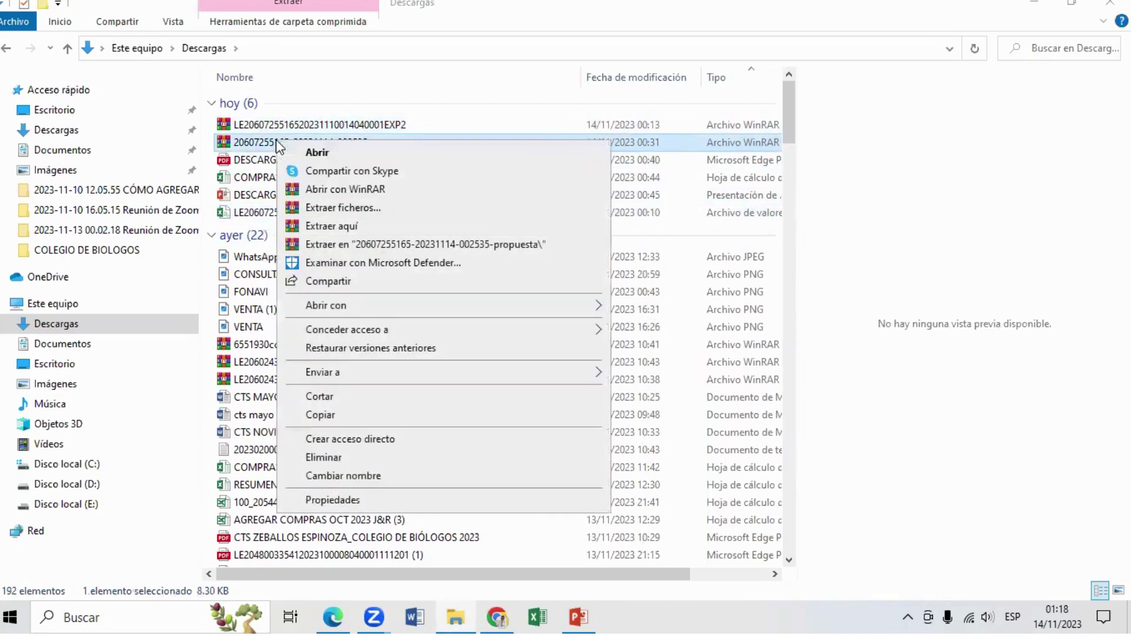
pyautogui.click(377, 231)
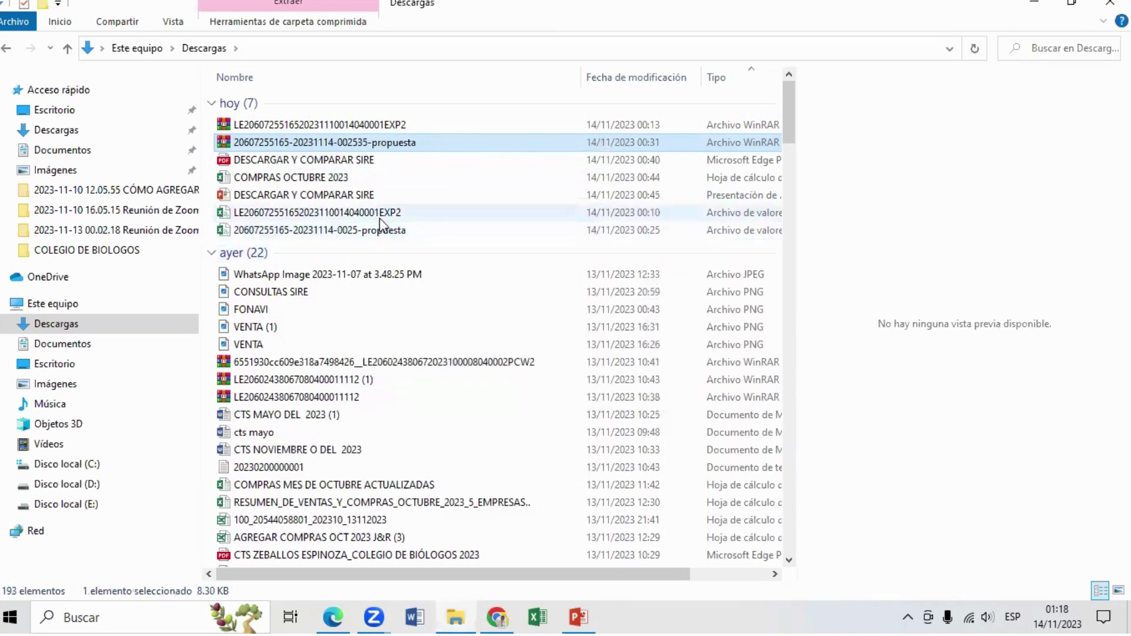
# Step: Preview the fresh LE and propuesta CSVs, then open the COMPRAS OCTUBRE 2023 workbook
pyautogui.click(359, 213)
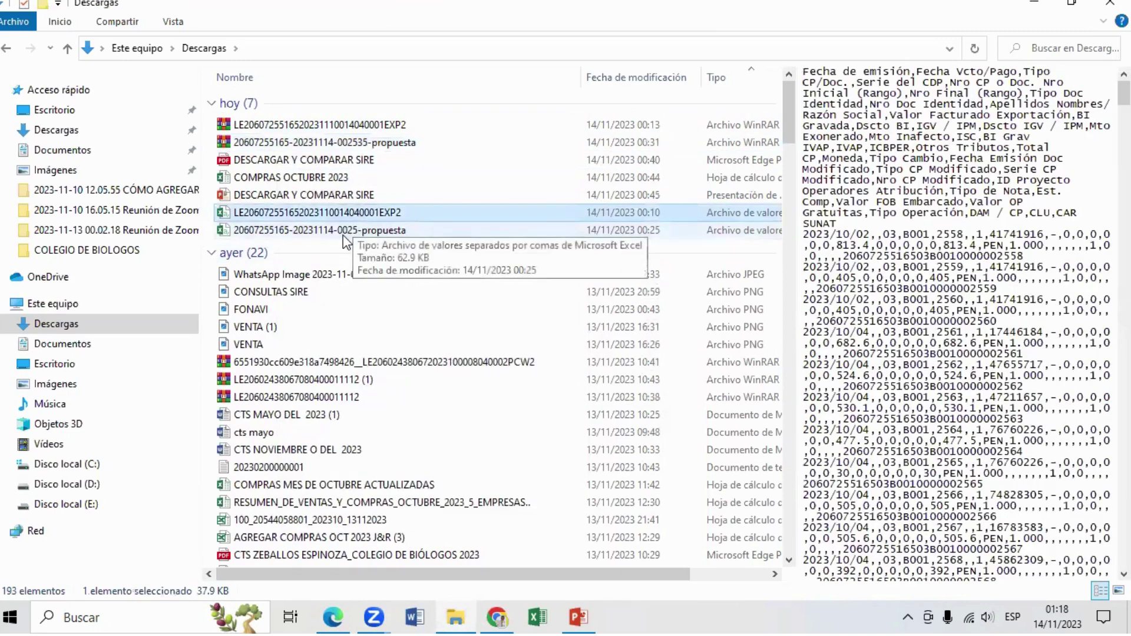
pyautogui.click(345, 235)
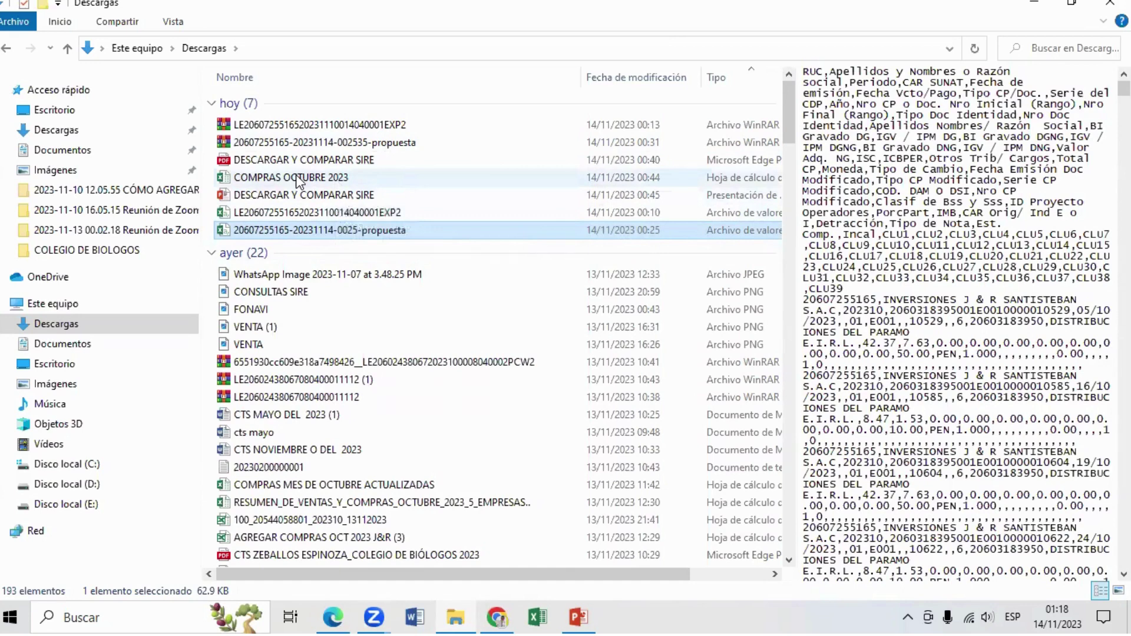
pyautogui.moveTo(291, 177)
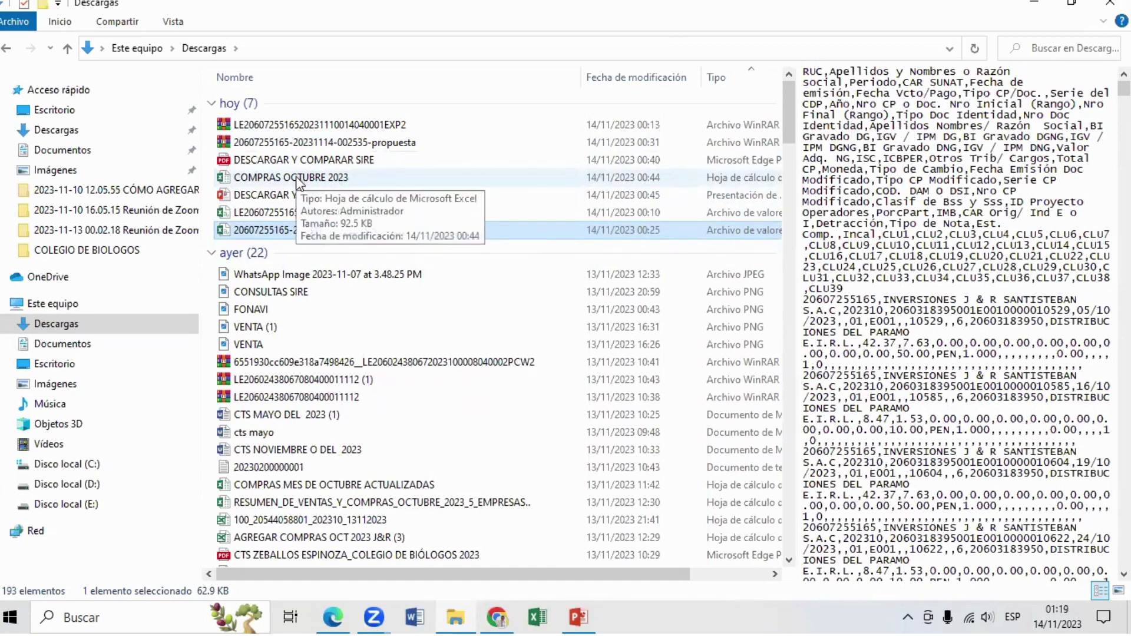
pyautogui.click(297, 183)
# Step: Open the COMPRAS OCTUBRE 2023 workbook and auto-hide the ribbon so the sheet fills the screen
pyautogui.doubleClick(297, 183)
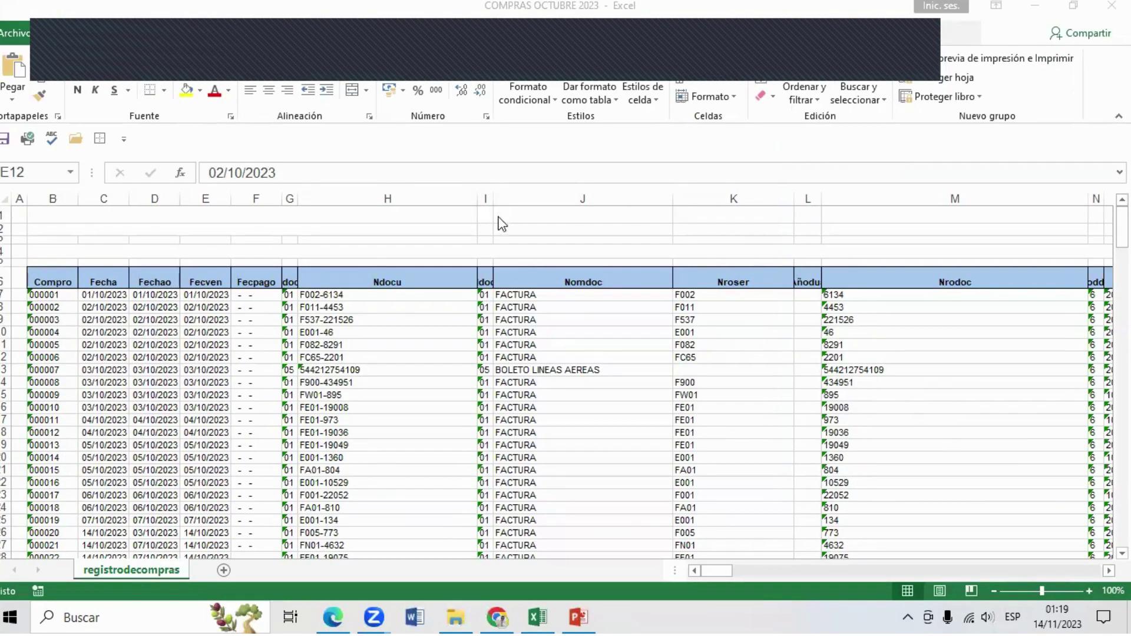
pyautogui.click(996, 6)
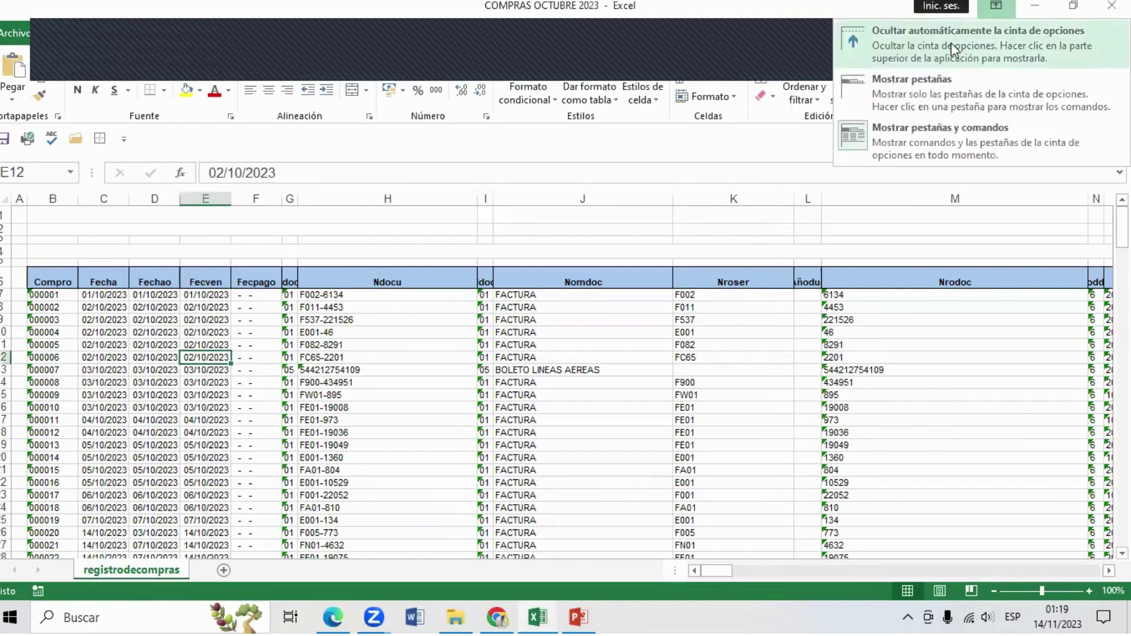
pyautogui.click(951, 42)
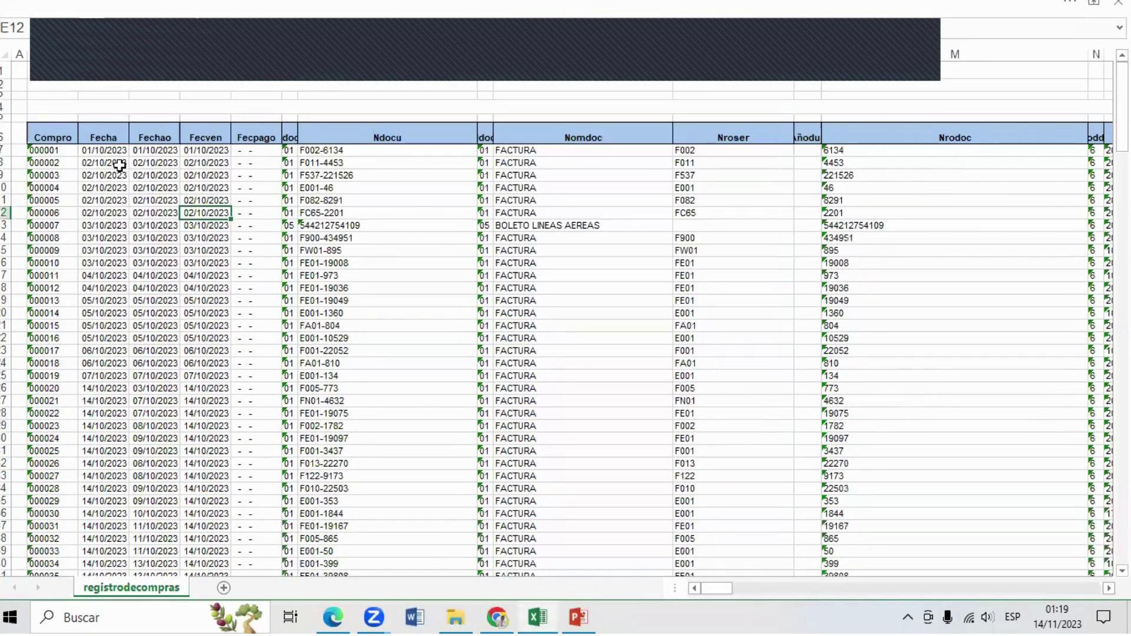
# Step: Select the Fecha dates of rows 8–29, dismiss the covering panel, and return to File Explorer
pyautogui.moveTo(146, 165); pyautogui.dragTo(103, 425)
pyautogui.moveTo(1122, 106)
pyautogui.mouseDown()
pyautogui.moveTo(1122, 361)
pyautogui.moveTo(1122, 88)
pyautogui.mouseUp()
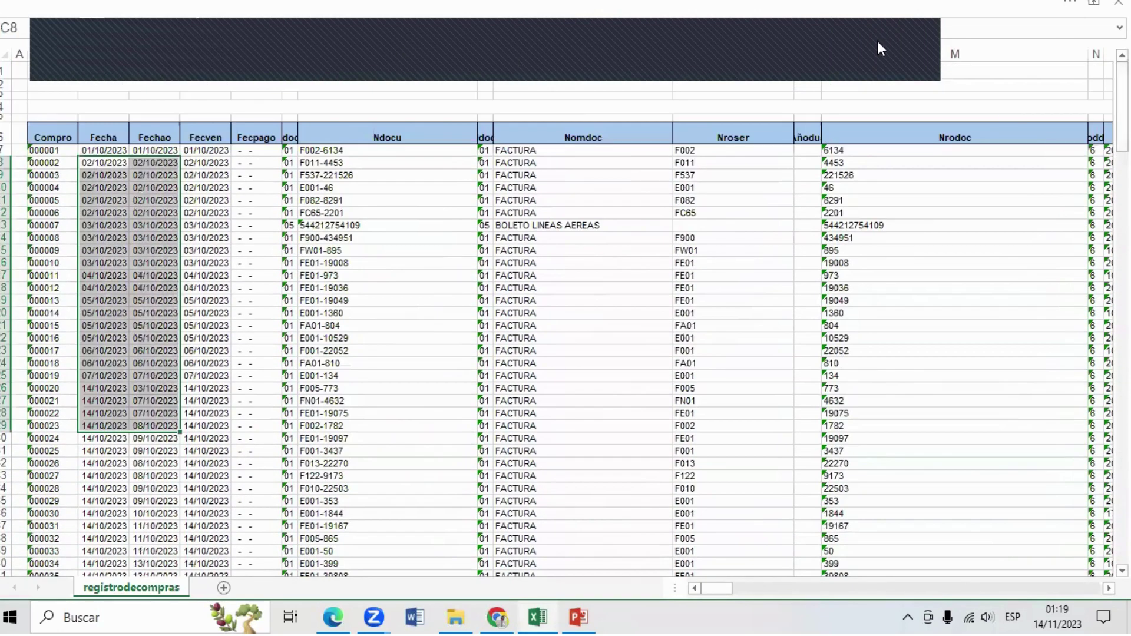
pyautogui.click(910, 42)
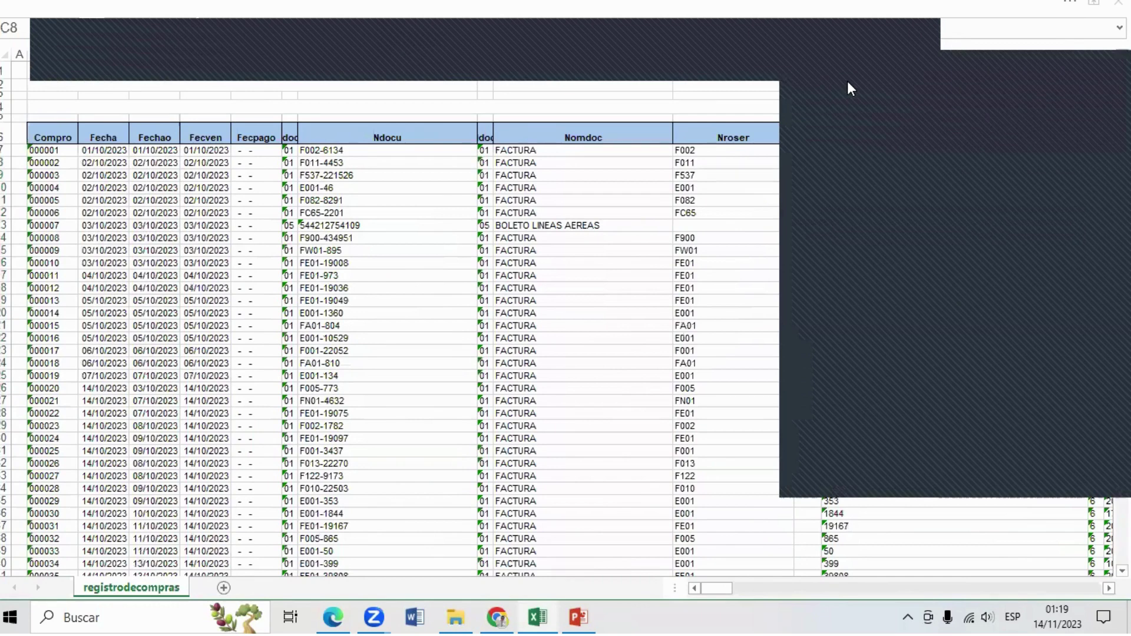
pyautogui.click(593, 467)
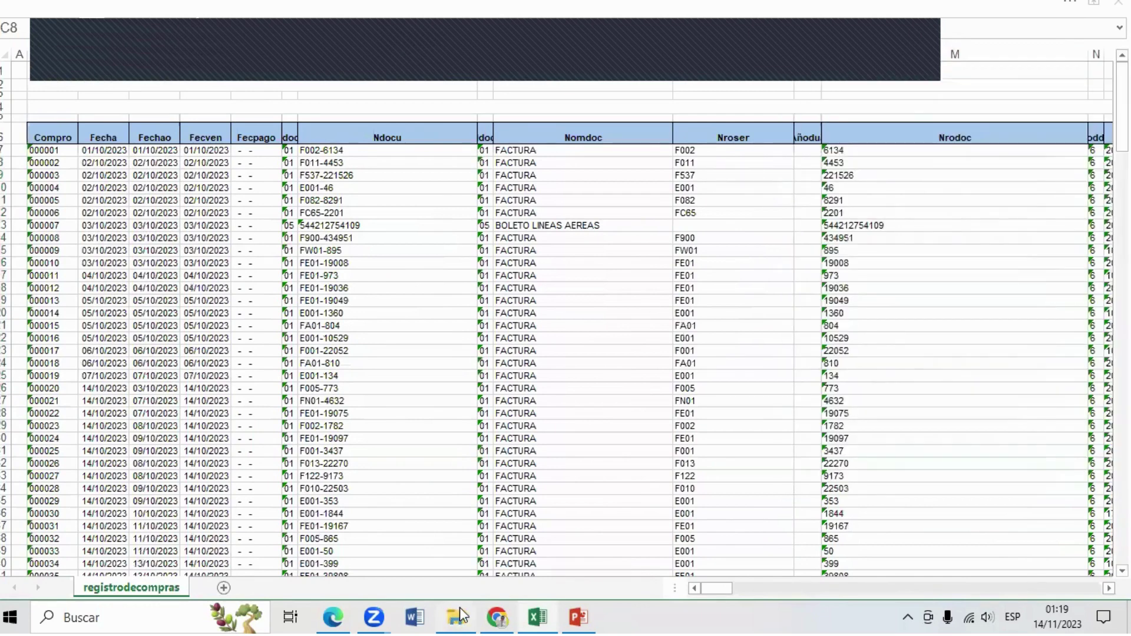
pyautogui.click(459, 615)
# Step: Back in File Explorer, select the extracted propuesta CSV to open it in Excel
pyautogui.click(319, 214)
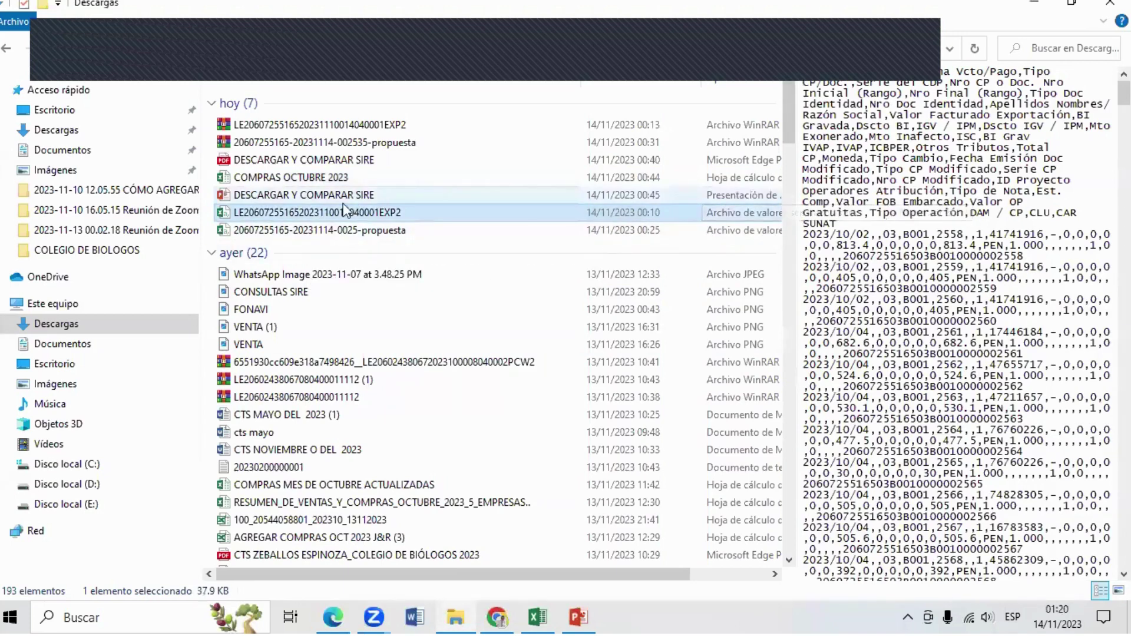
pyautogui.click(334, 231)
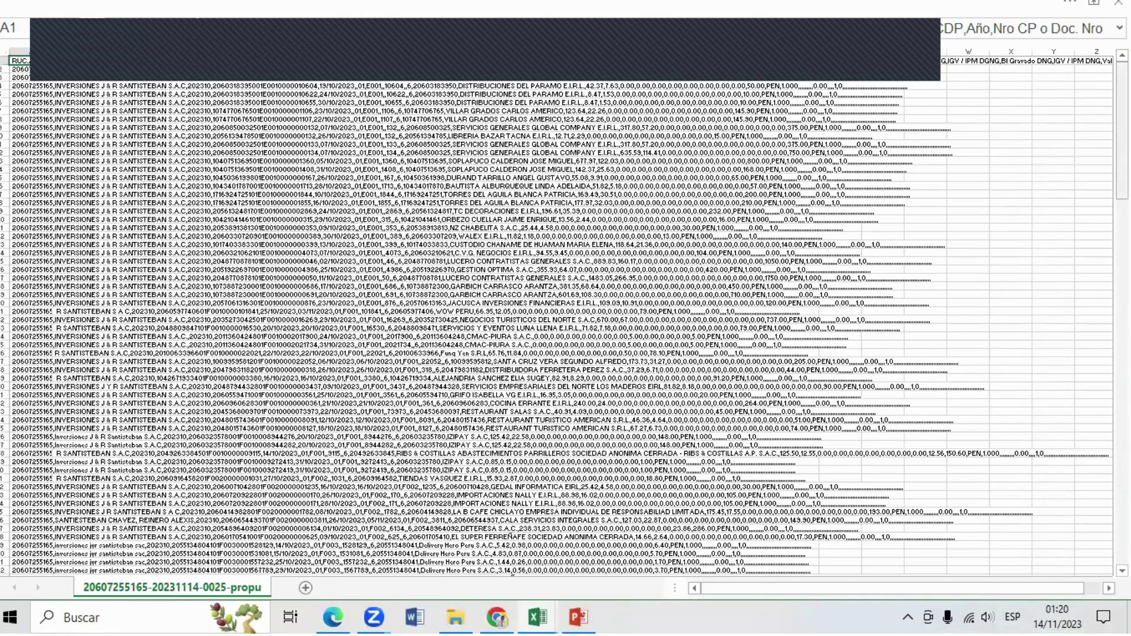
# Step: Set the ribbon to Mostrar pestañas y comandos and select column A of the propuesta CSV
pyautogui.moveTo(1122, 159)
pyautogui.mouseDown()
pyautogui.moveTo(1122, 523)
pyautogui.moveTo(1122, 228)
pyautogui.mouseUp()
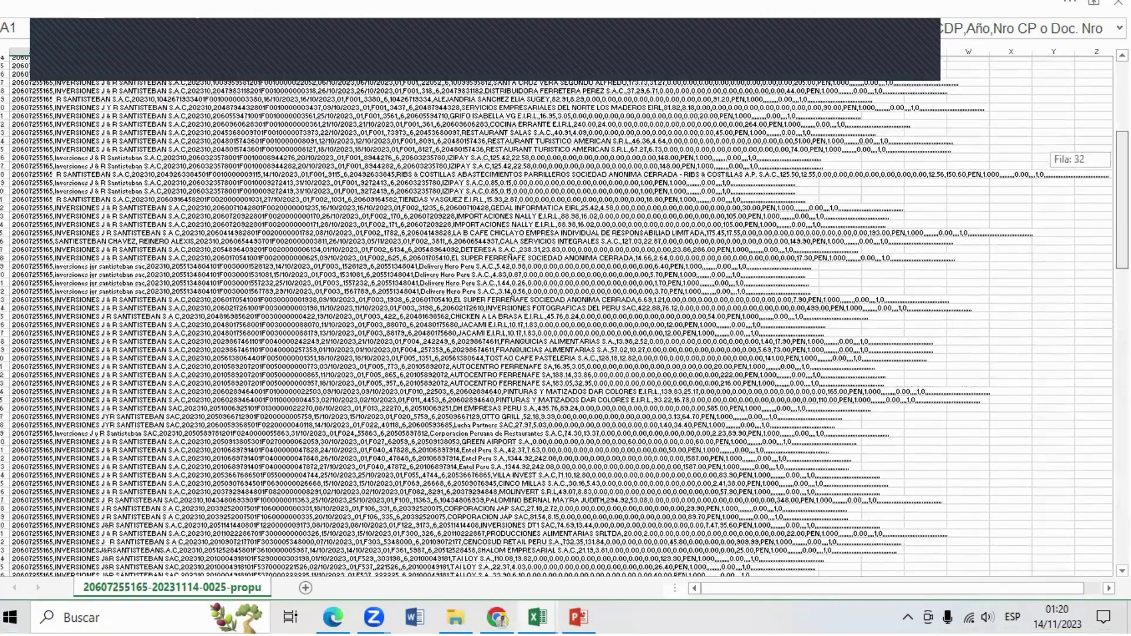
pyautogui.moveTo(1122, 159); pyautogui.dragTo(1122, 82)
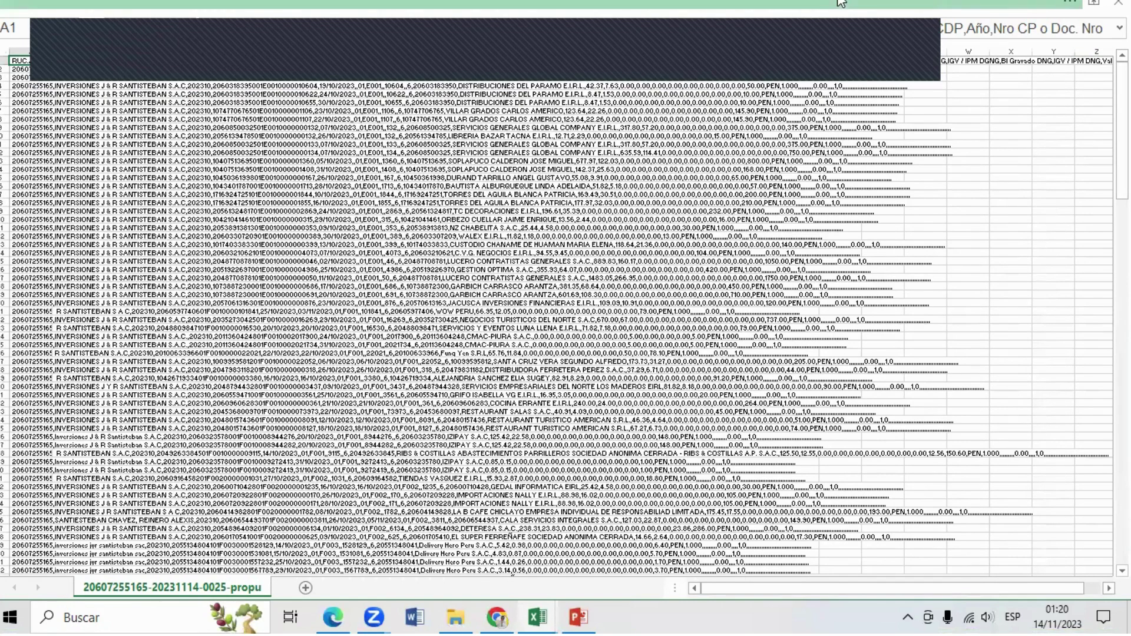
pyautogui.click(848, 4)
pyautogui.click(995, 9)
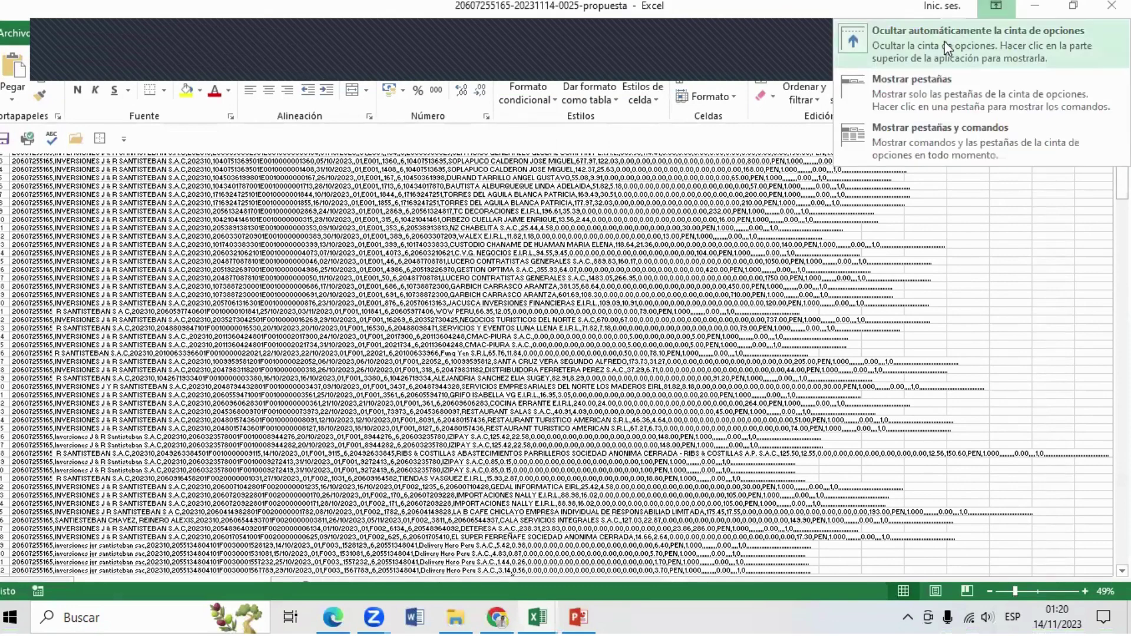
pyautogui.click(904, 139)
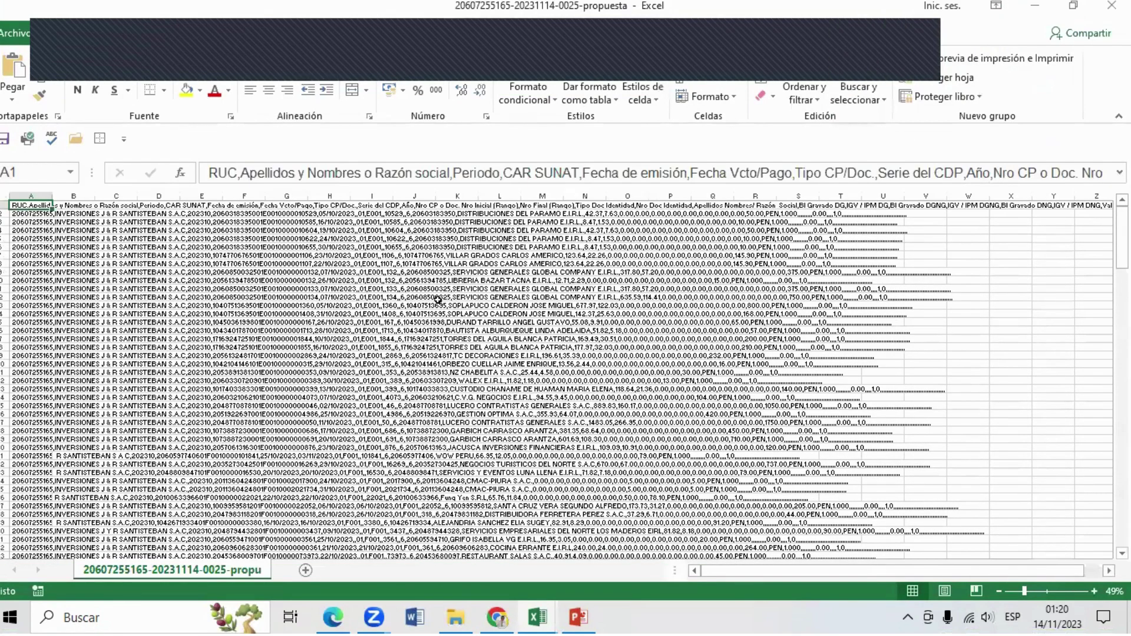
pyautogui.click(380, 339)
pyautogui.click(40, 195)
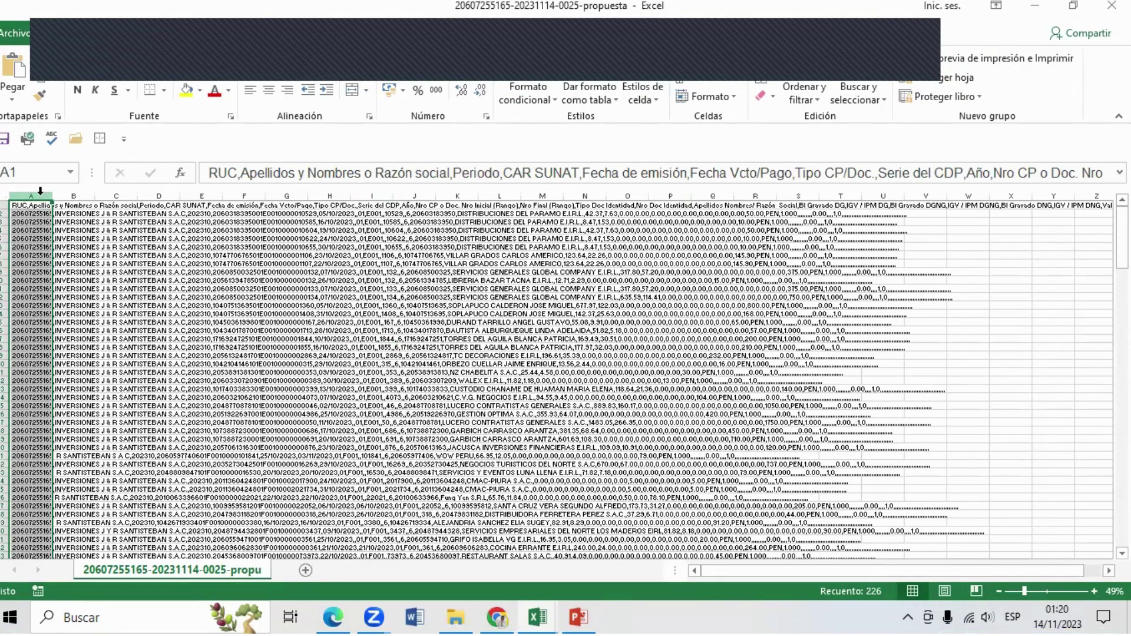
# Step: Run Texto en columnas on column A as delimited data split on commas, and finish
pyautogui.click(469, 35)
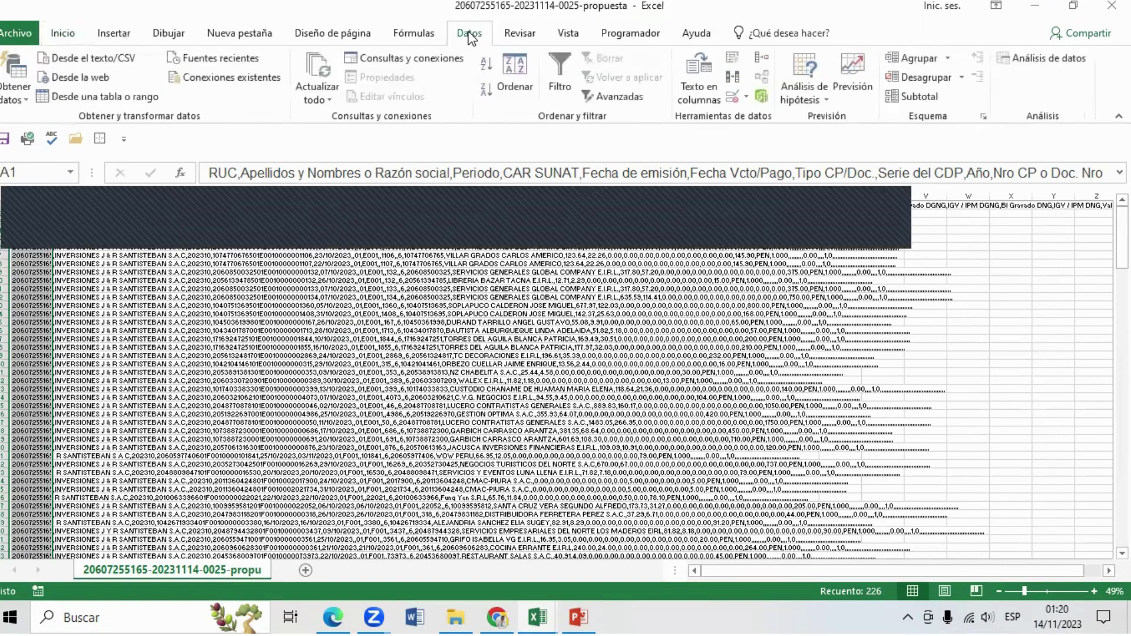
pyautogui.click(699, 88)
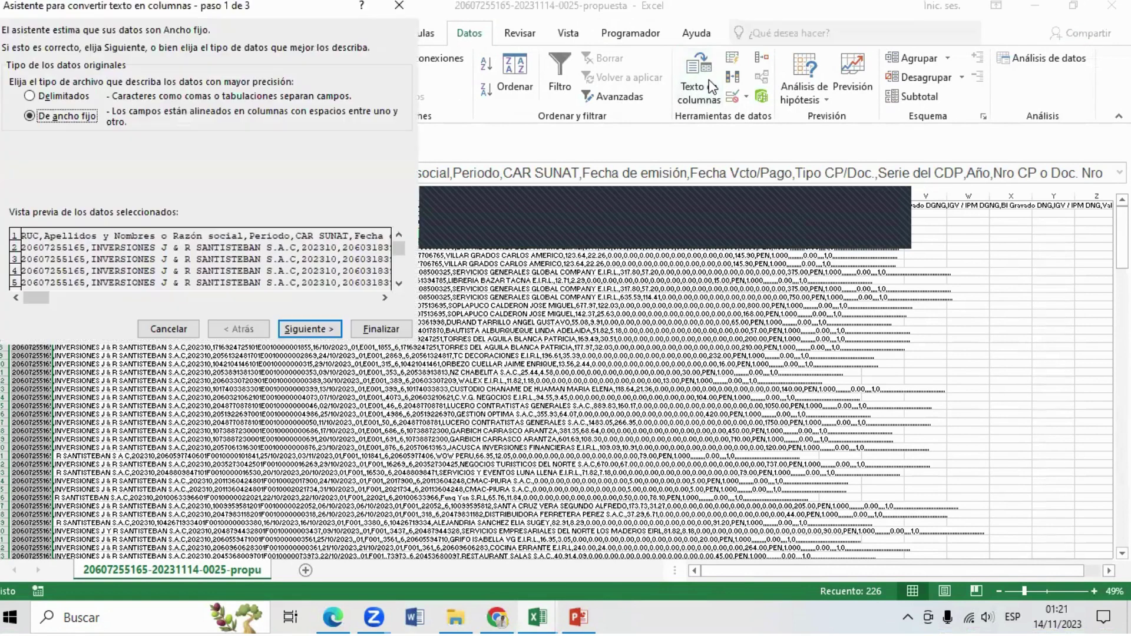
pyautogui.click(48, 96)
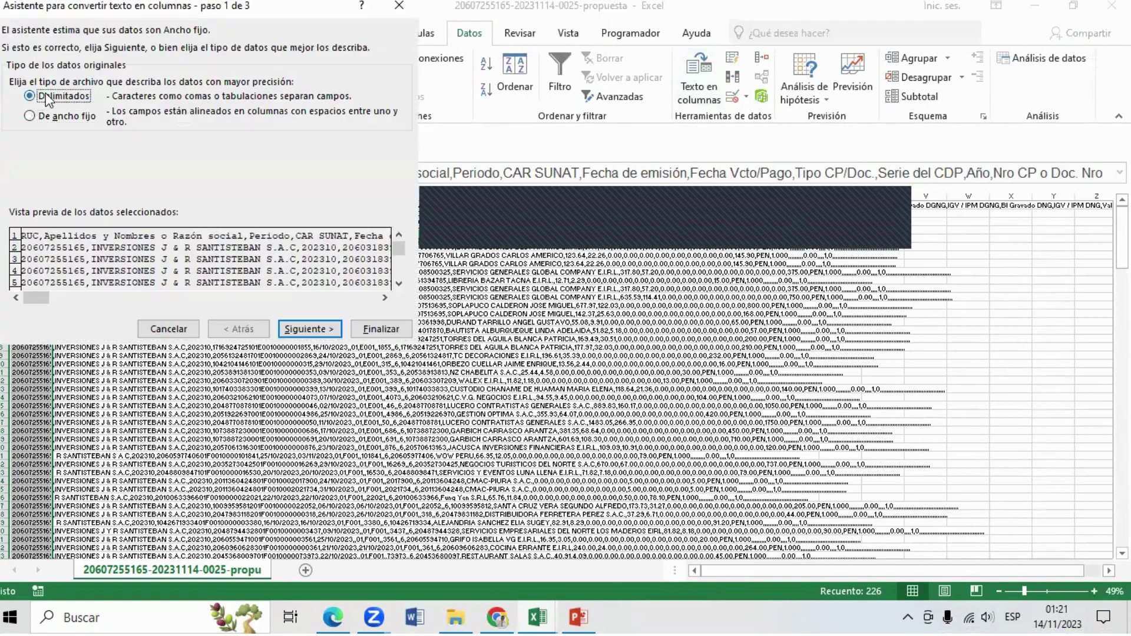
pyautogui.click(305, 331)
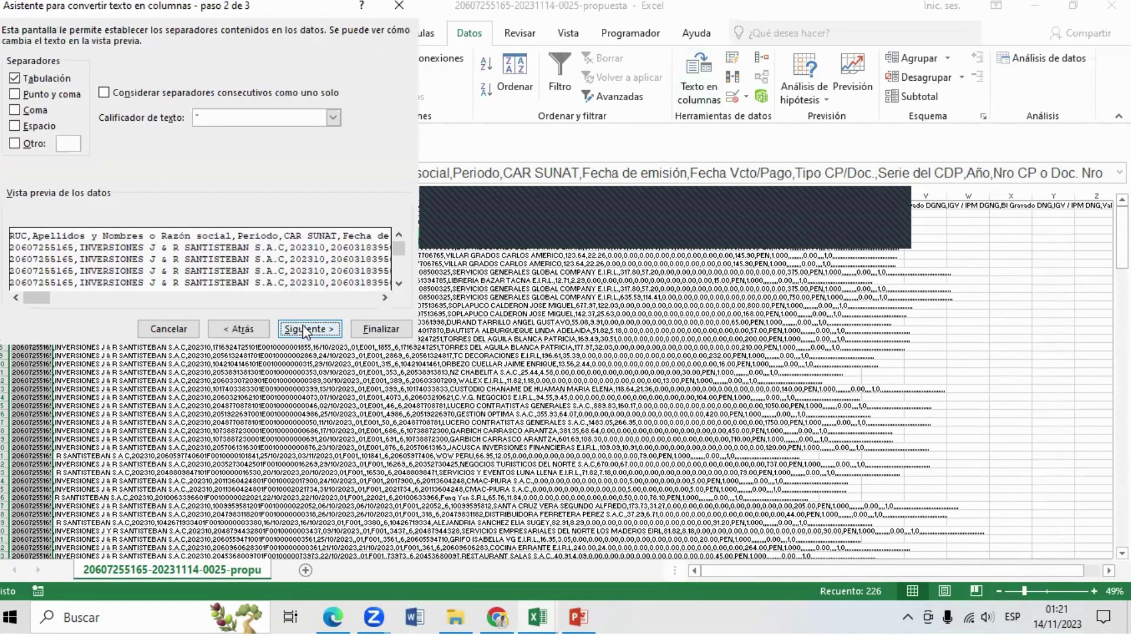
pyautogui.click(14, 110)
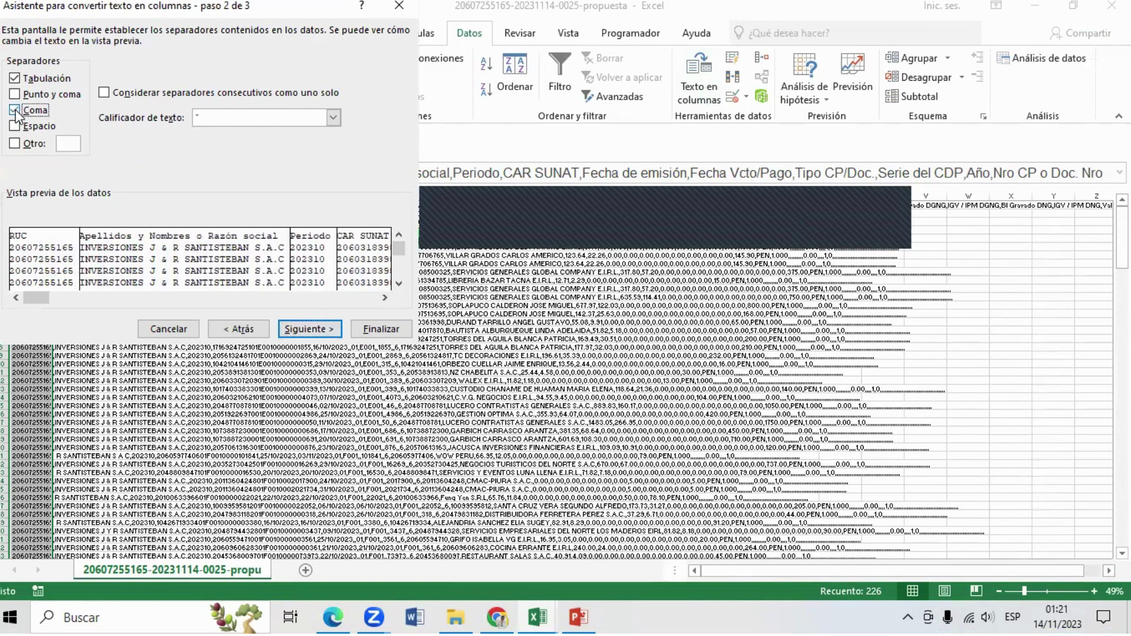
pyautogui.click(310, 330)
pyautogui.click(381, 328)
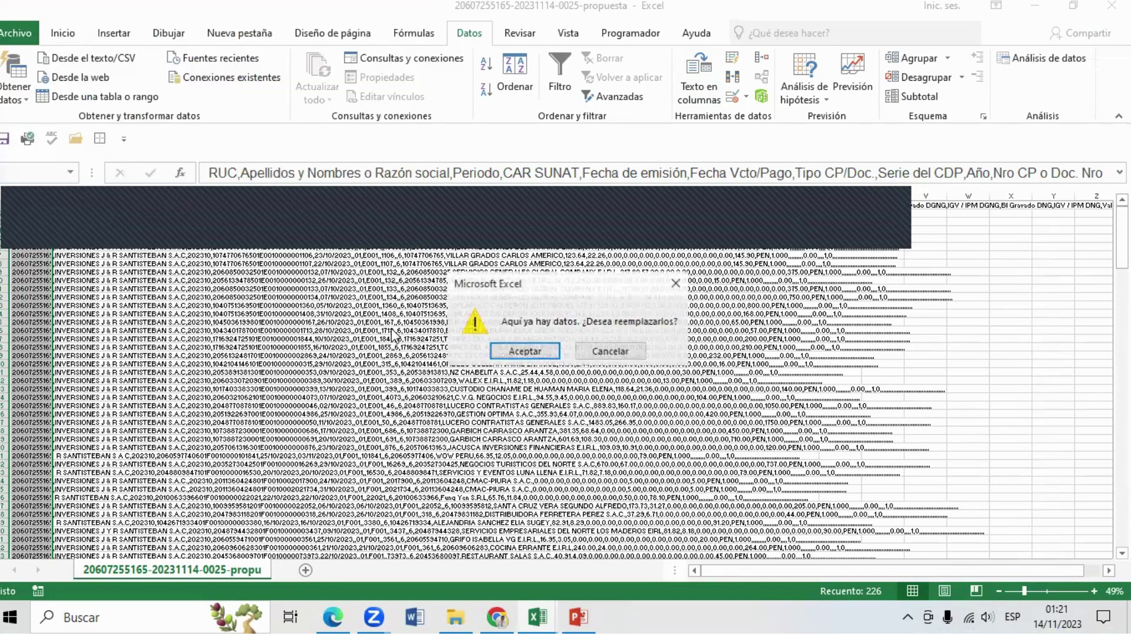
# Step: Confirm replacing the existing data, then hide columns A–D and columns M–N
pyautogui.click(533, 351)
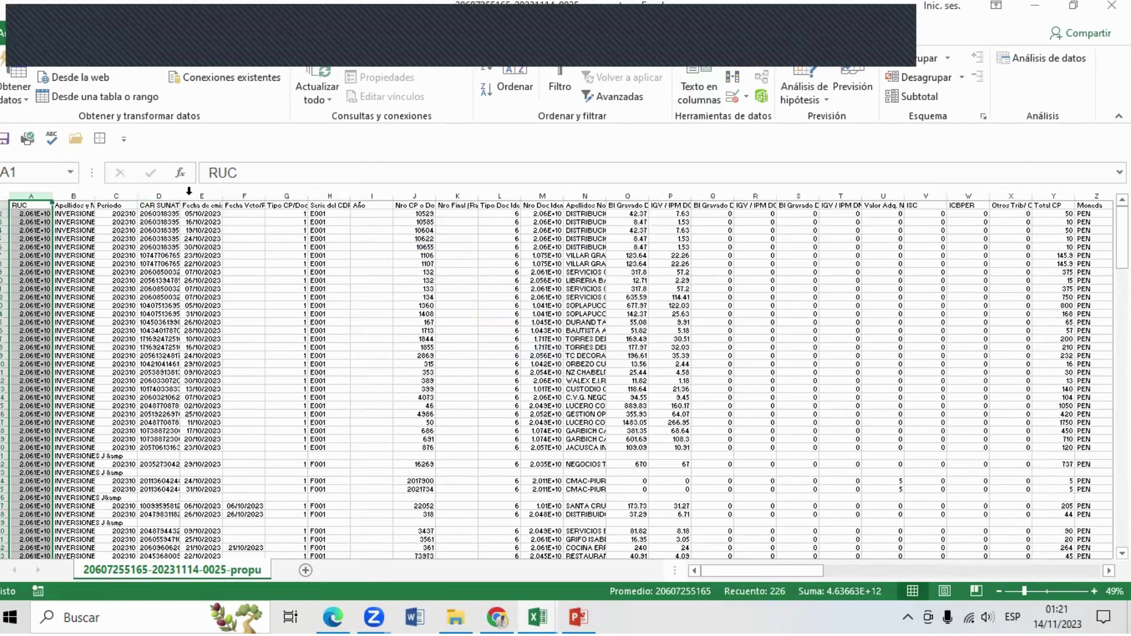
pyautogui.click(161, 195)
pyautogui.moveTo(162, 195); pyautogui.dragTo(31, 195)
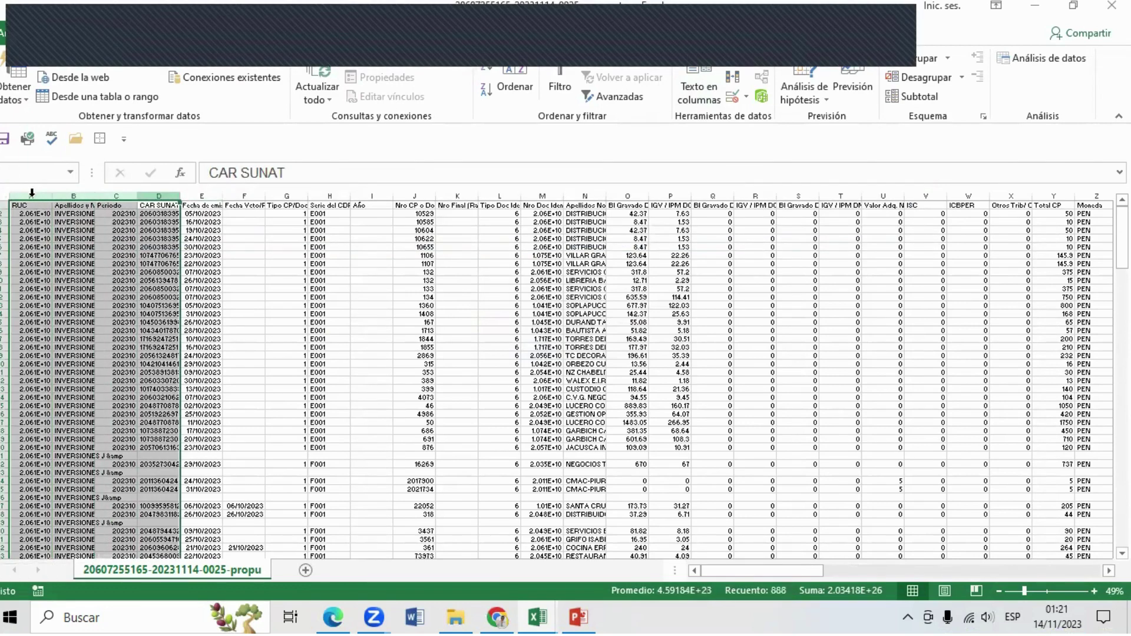
pyautogui.rightClick(33, 198)
pyautogui.click(81, 415)
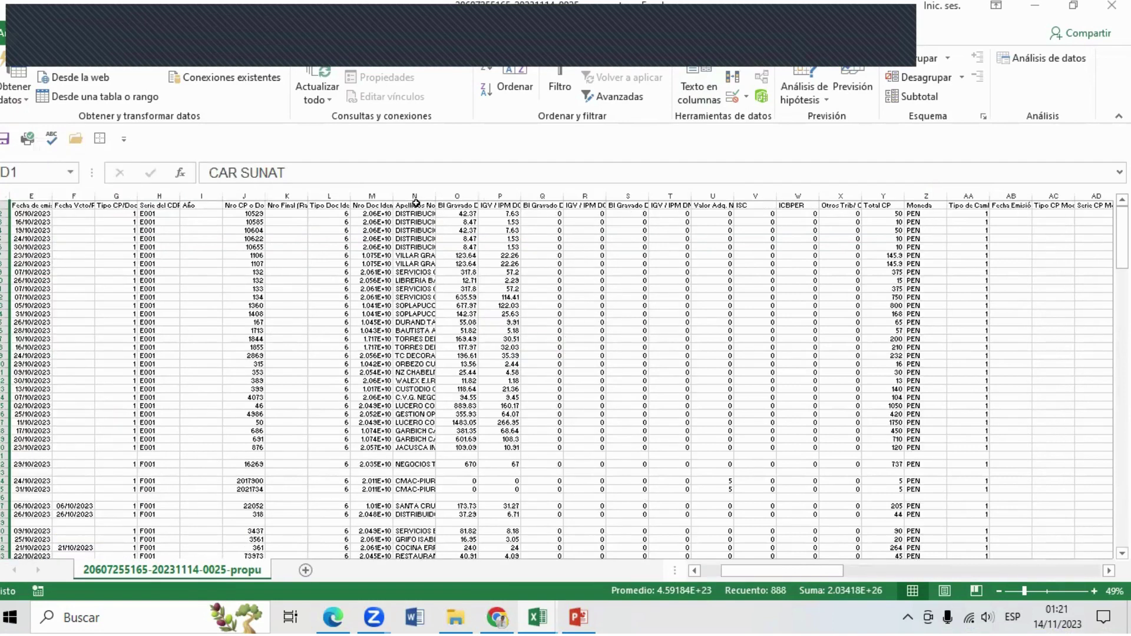
pyautogui.moveTo(415, 198); pyautogui.dragTo(380, 198)
pyautogui.rightClick(380, 198)
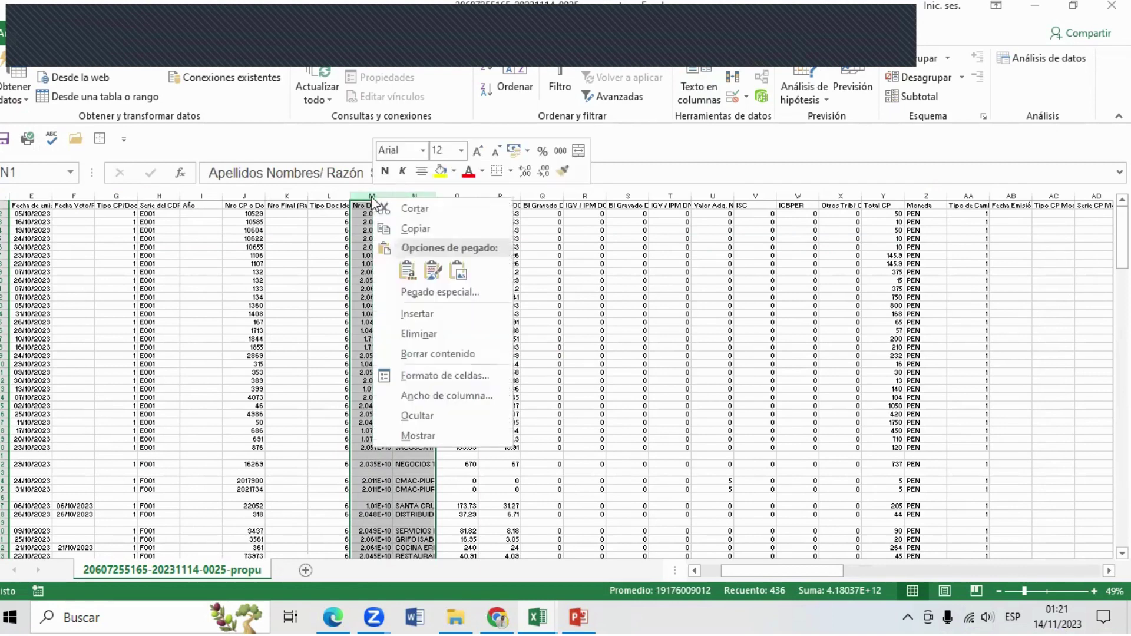
pyautogui.click(432, 417)
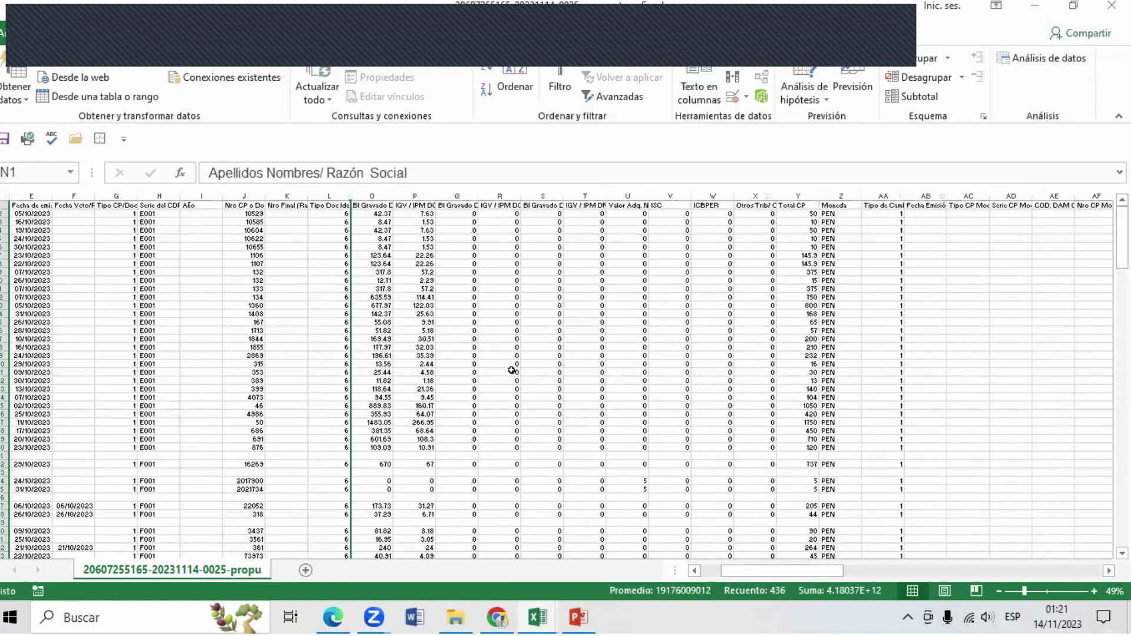
# Step: Auto-fit column E to its contents, then narrow it to a moderate width
pyautogui.keyDown('ctrl'); pyautogui.scroll(2, 512, 370); pyautogui.keyUp('ctrl')
pyautogui.keyDown('ctrl'); pyautogui.scroll(3, 512, 370); pyautogui.keyUp('ctrl')
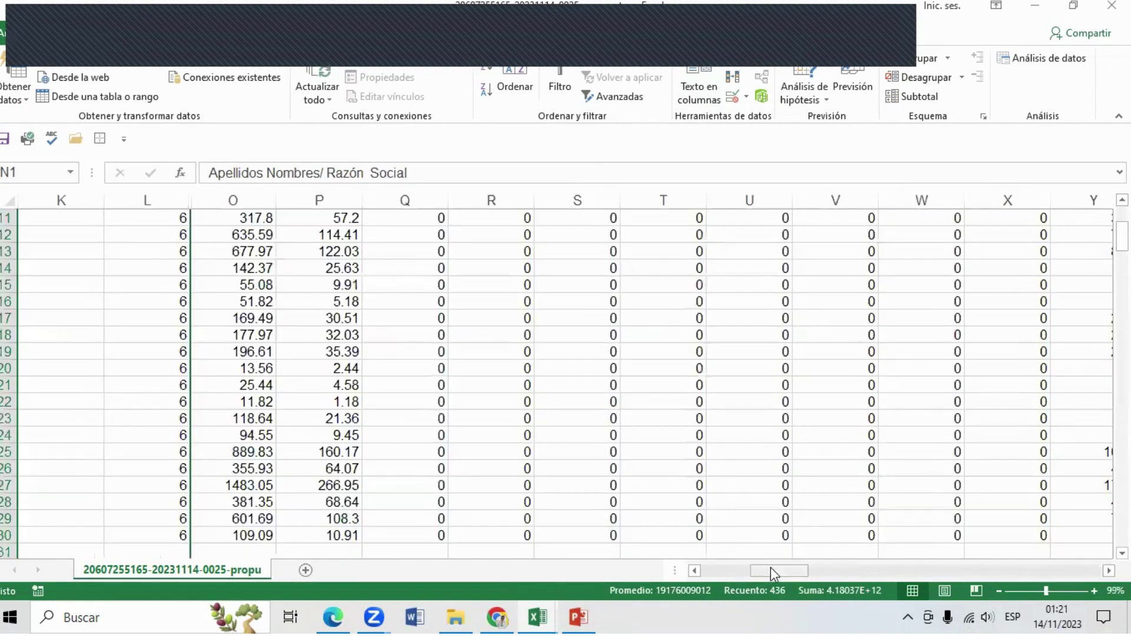
pyautogui.moveTo(770, 571); pyautogui.dragTo(731, 571)
pyautogui.keyDown('ctrl'); pyautogui.scroll(3, 668, 414); pyautogui.keyUp('ctrl')
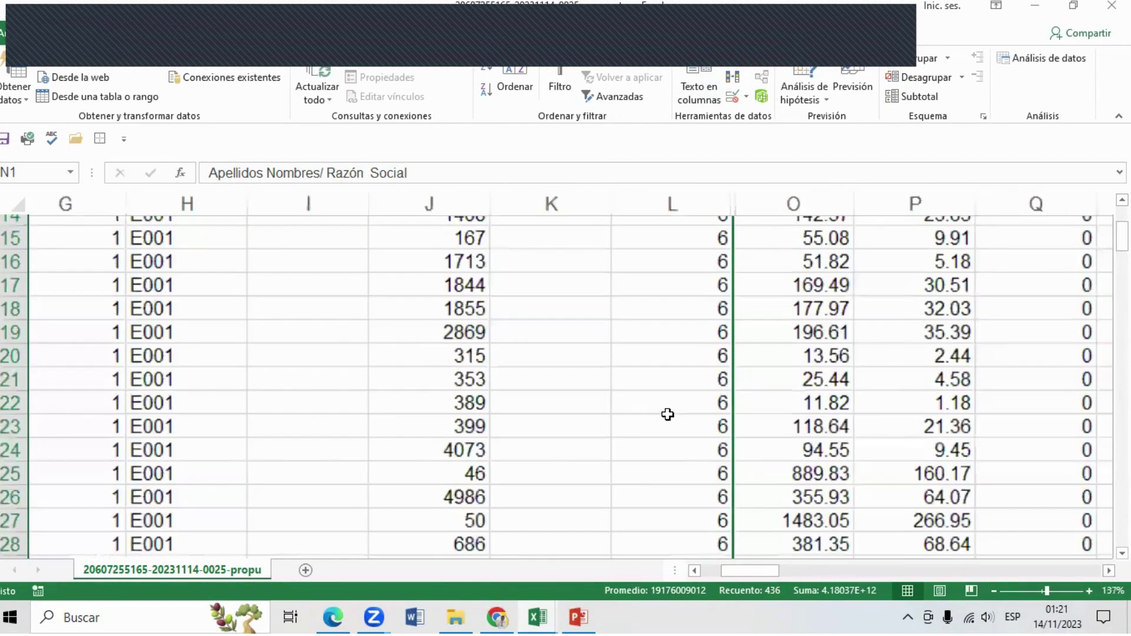
pyautogui.keyDown('ctrl'); pyautogui.scroll(2, 667, 414); pyautogui.keyUp('ctrl')
pyautogui.moveTo(1123, 236); pyautogui.dragTo(1122, 214)
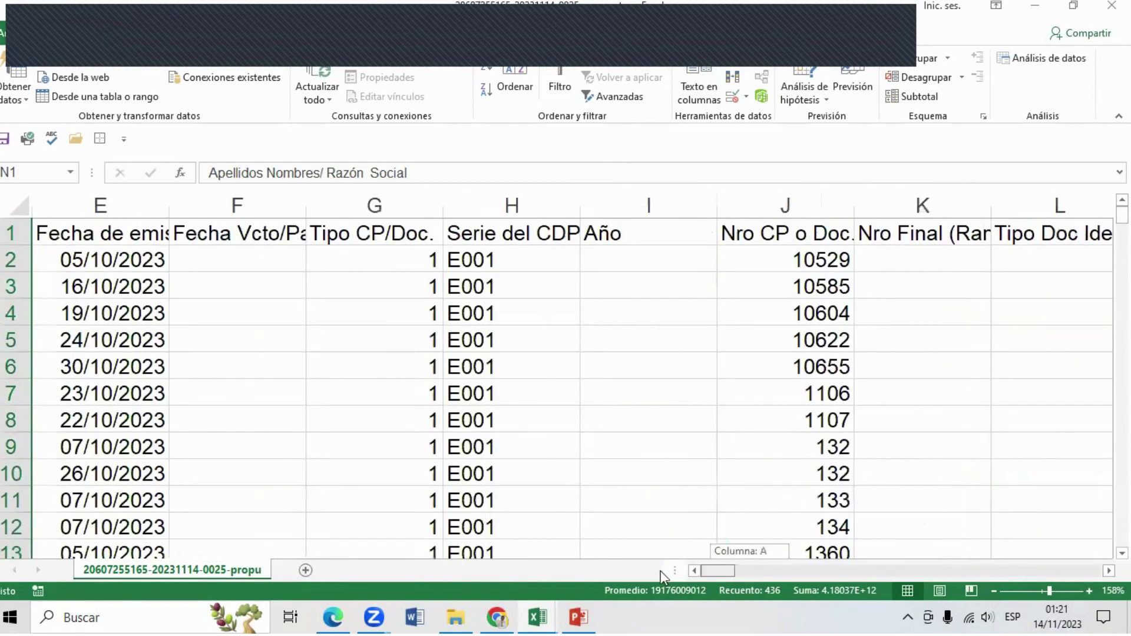
pyautogui.moveTo(747, 575); pyautogui.dragTo(732, 570)
pyautogui.click(188, 197)
pyautogui.doubleClick(169, 197)
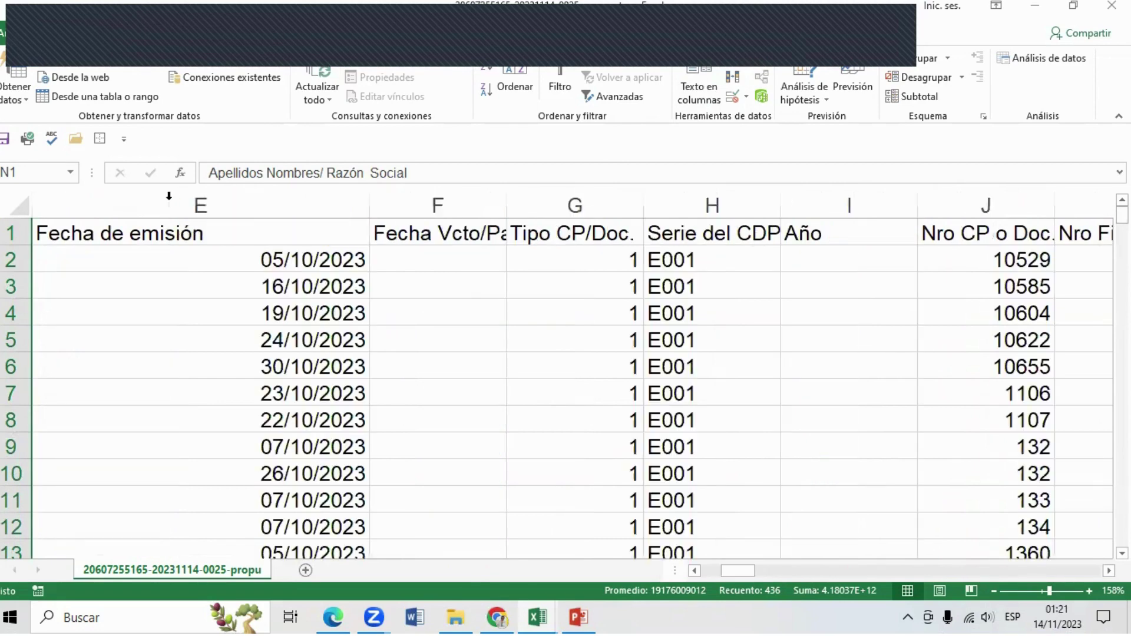
pyautogui.moveTo(370, 205); pyautogui.dragTo(175, 206)
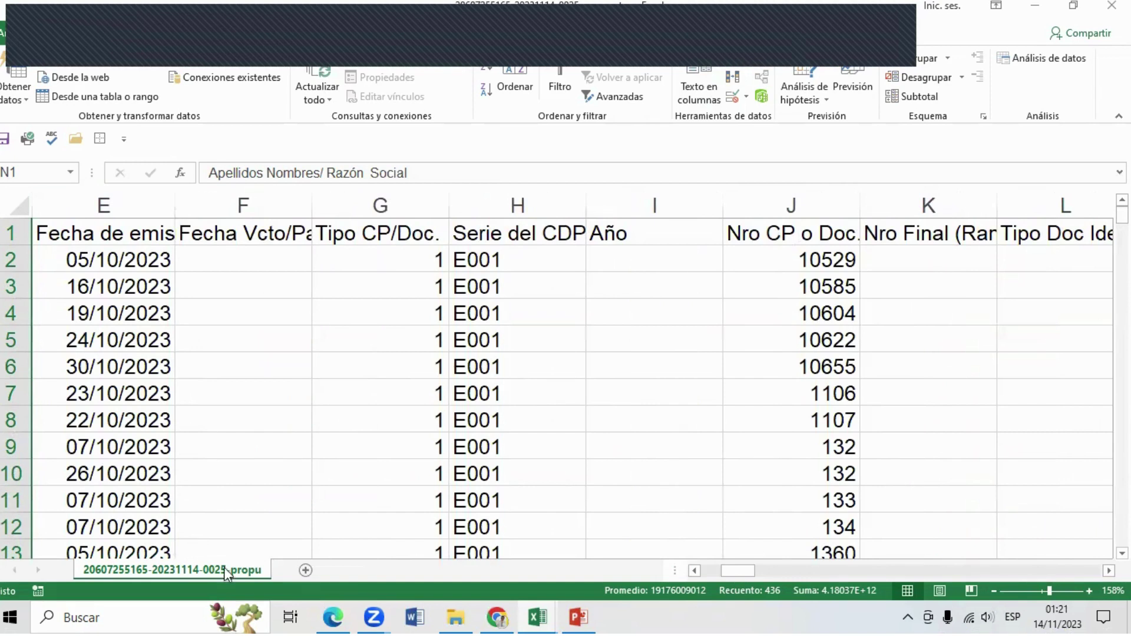
# Step: Rename the sheet to 'PROPUESTA SIRE 2023 OCTUBRE'
pyautogui.doubleClick(219, 570)
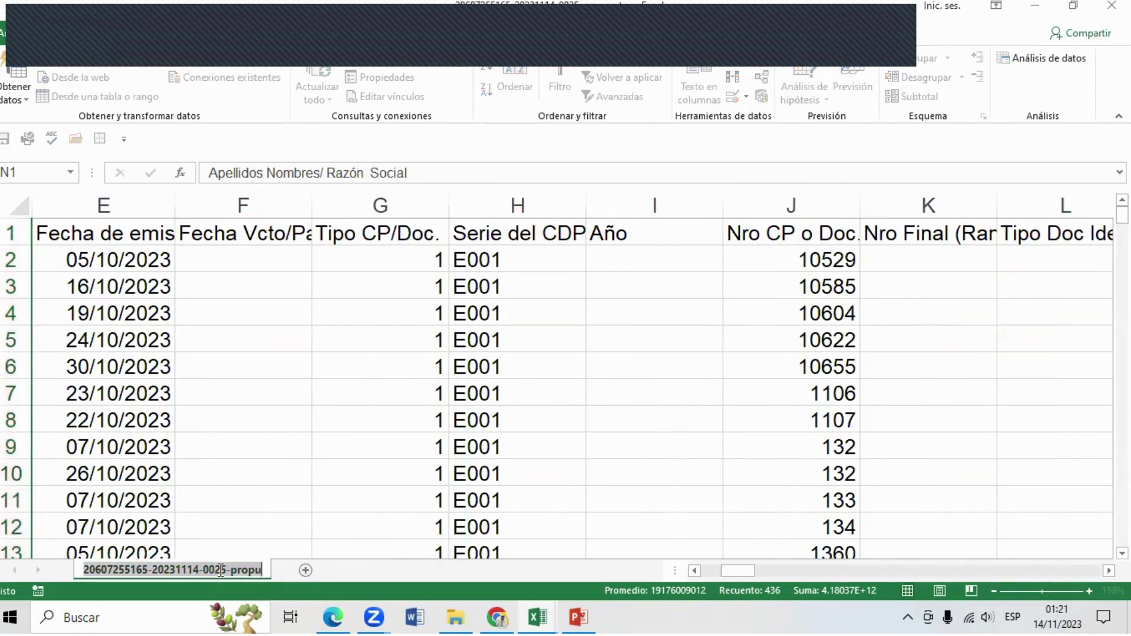
pyautogui.write('PROPUES')
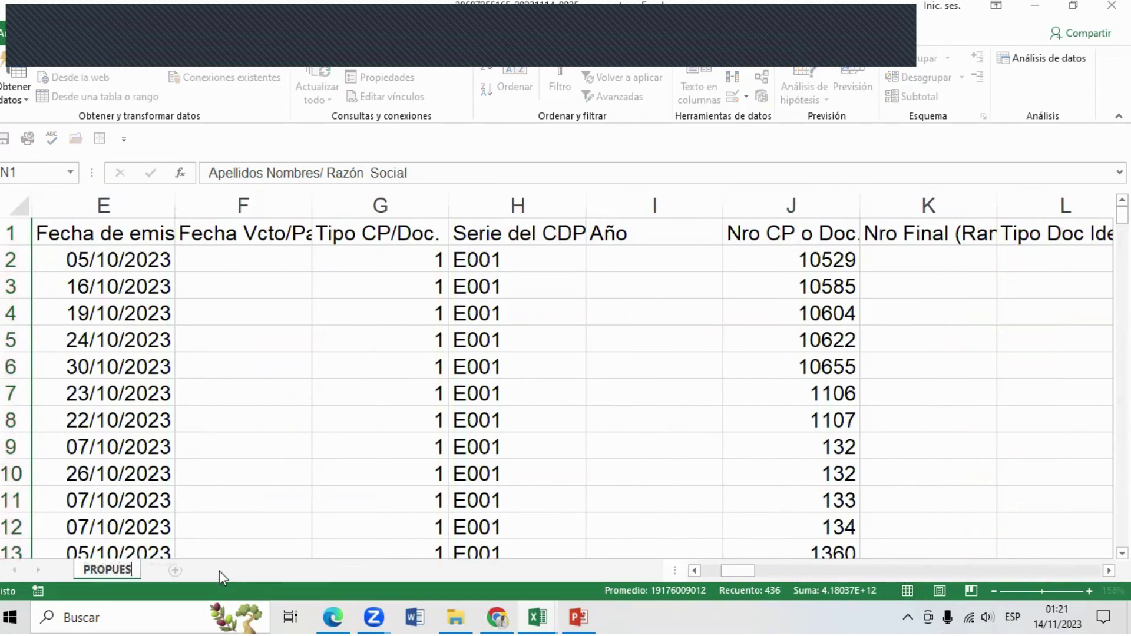
pyautogui.write('TA SIRE 2')
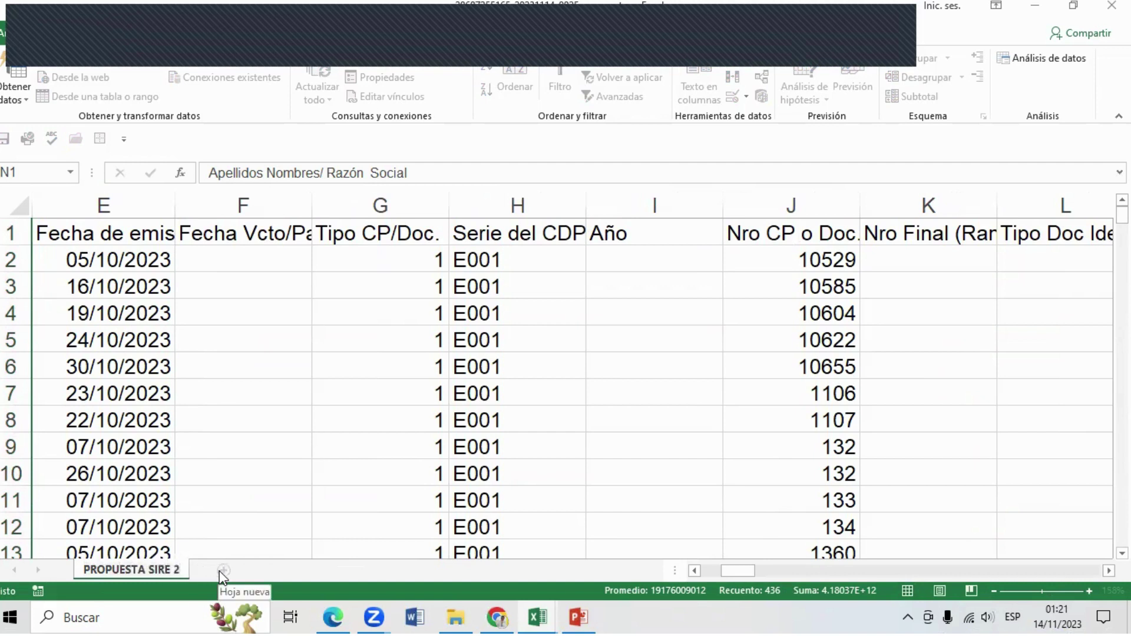
pyautogui.write('023 OCTUBR')
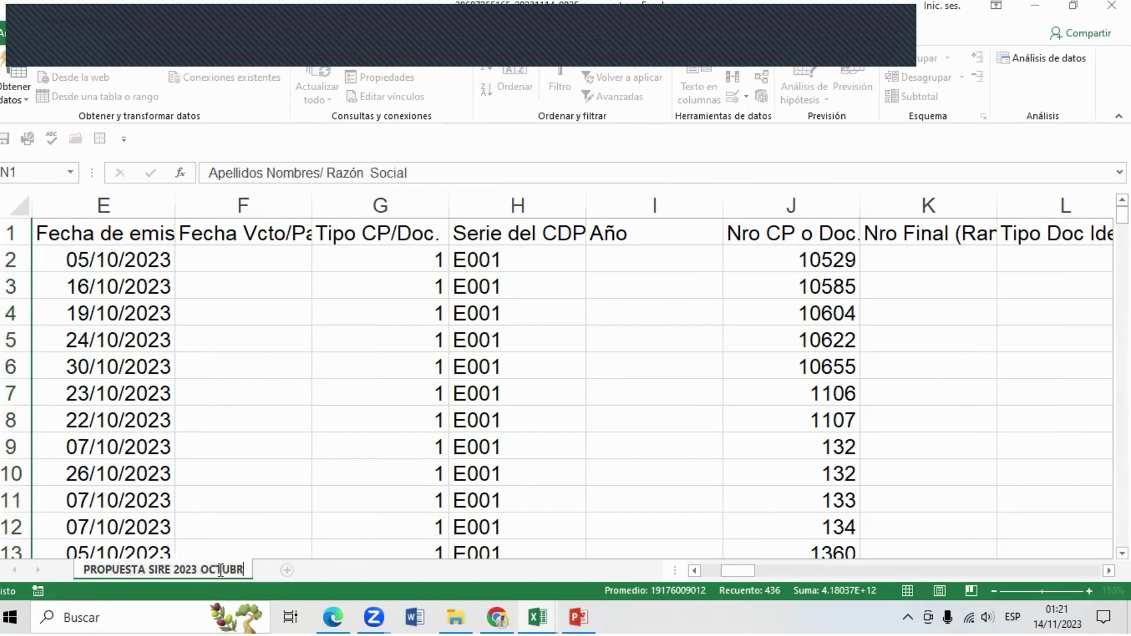
pyautogui.write('E')
pyautogui.click(262, 499)
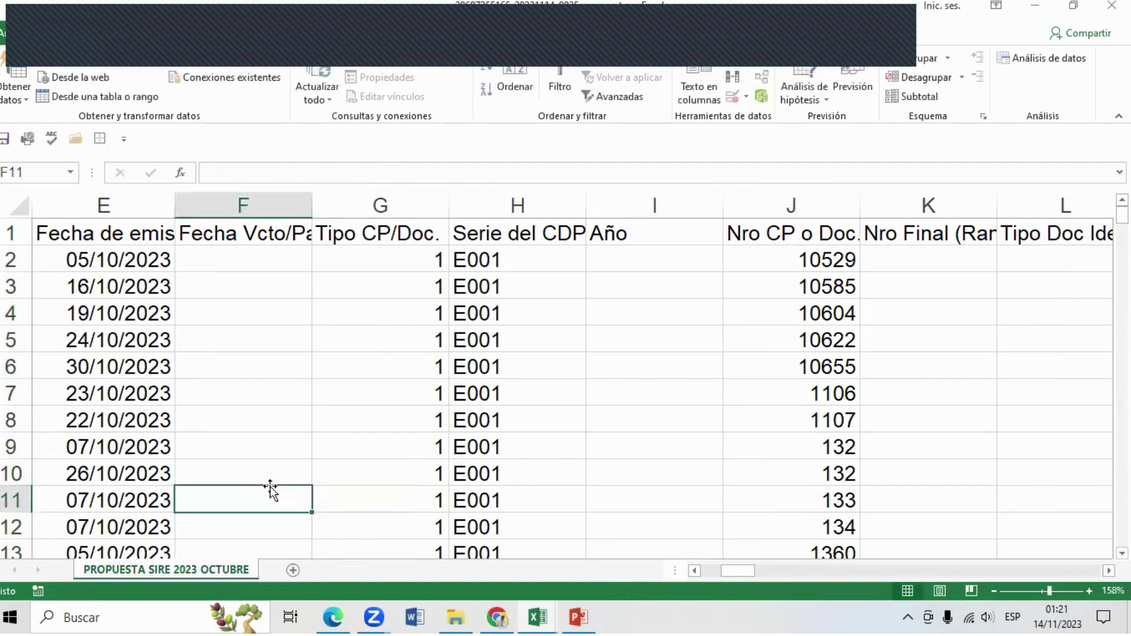
# Step: Centre the emission dates in column E and check the result
pyautogui.click(122, 208)
pyautogui.click(56, 32)
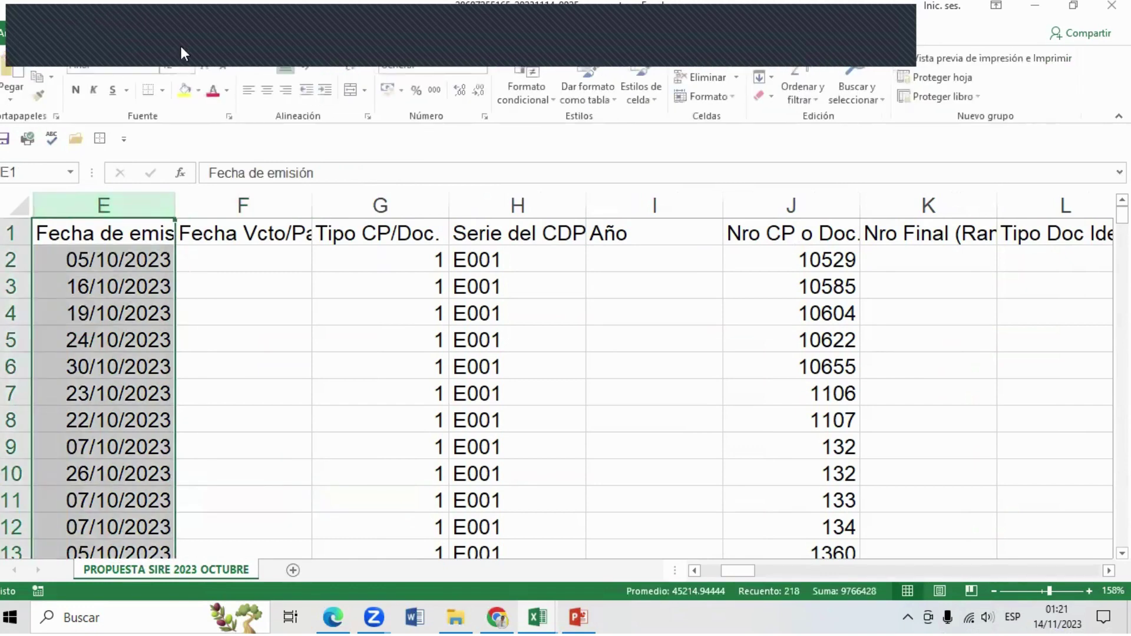
pyautogui.click(269, 89)
pyautogui.click(238, 406)
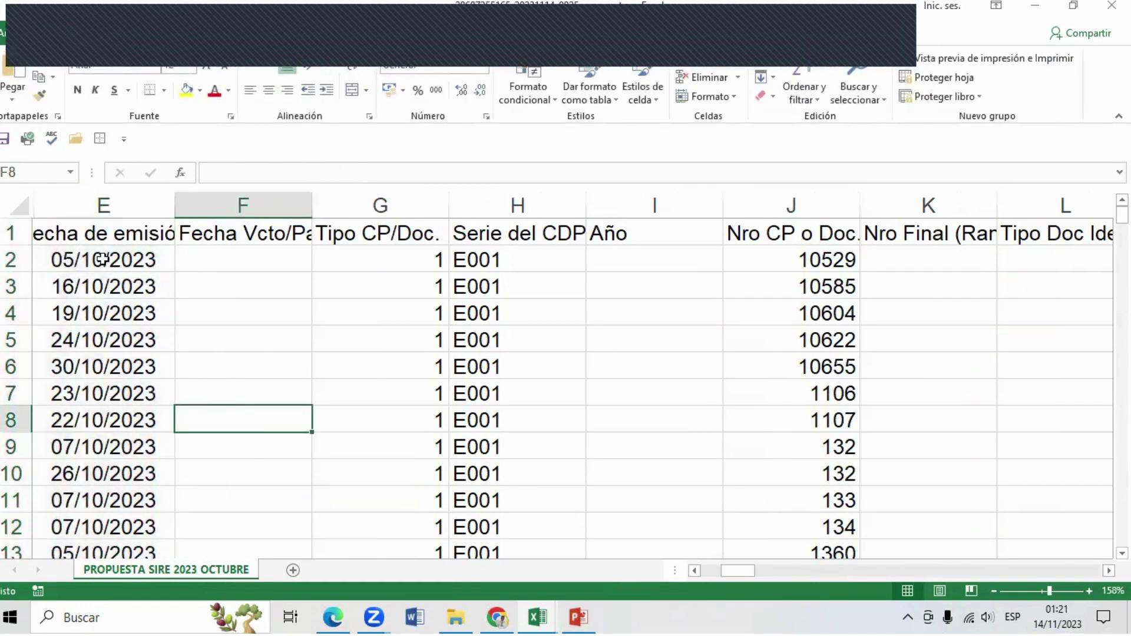
pyautogui.moveTo(102, 259); pyautogui.dragTo(129, 405)
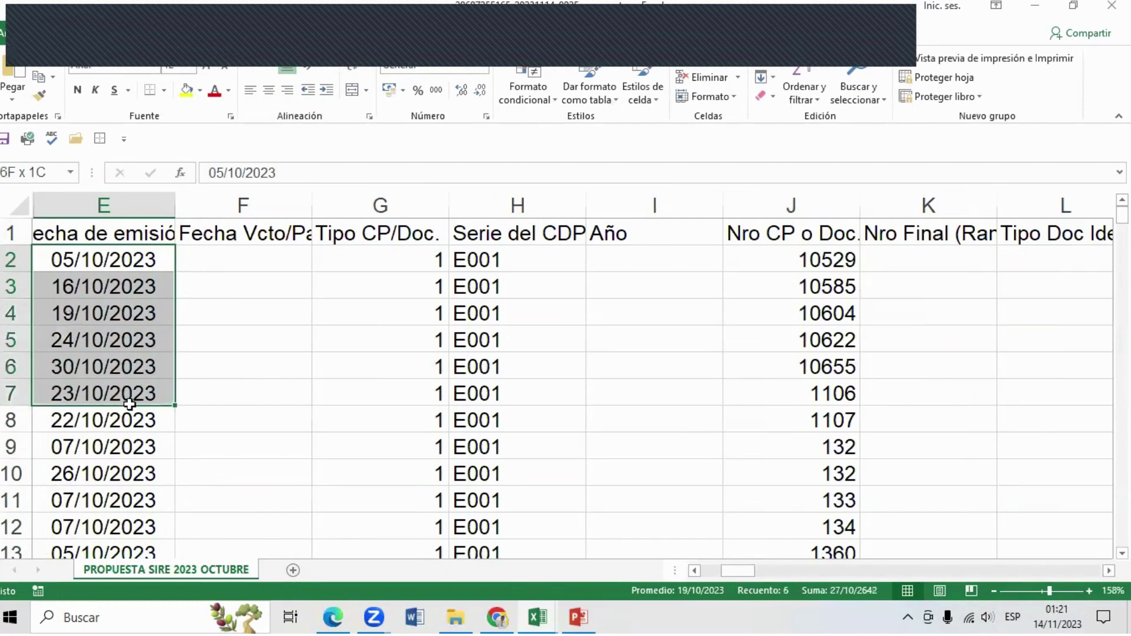
pyautogui.moveTo(129, 405); pyautogui.dragTo(278, 341)
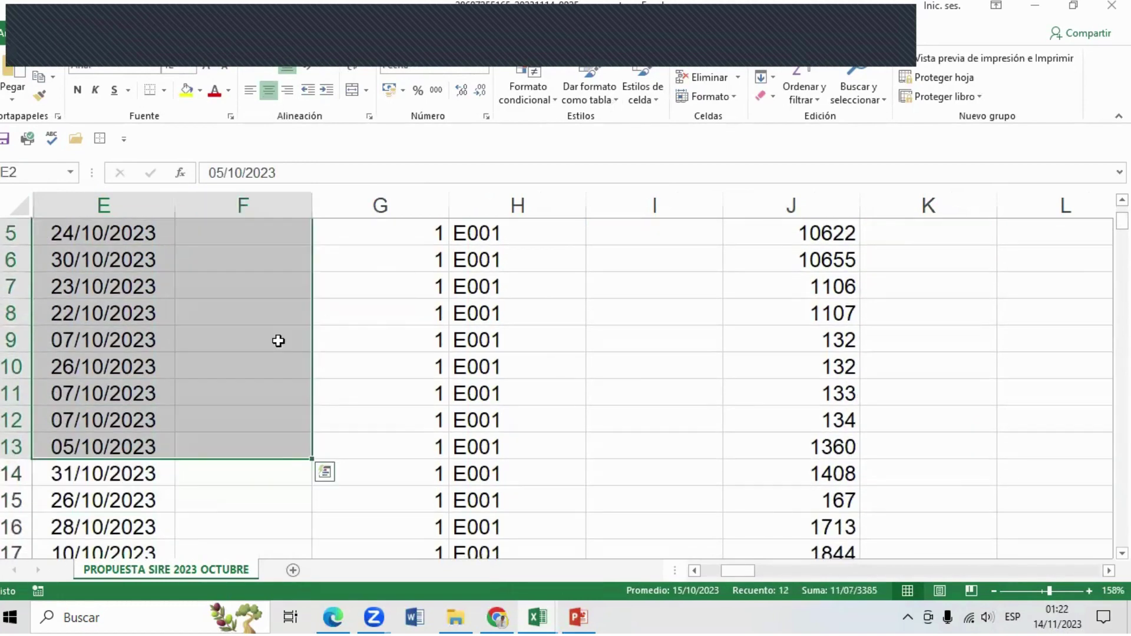
pyautogui.click(278, 340)
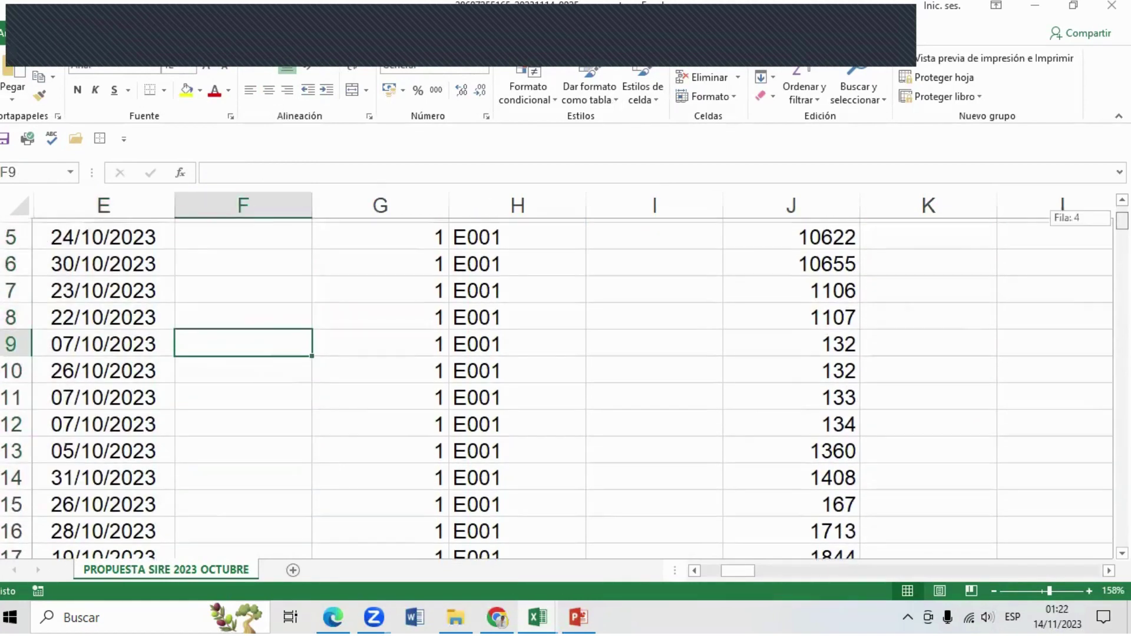
pyautogui.scroll(2, 393, 311)
# Step: Review columns F–H, then delete the empty Año column I
pyautogui.click(393, 311)
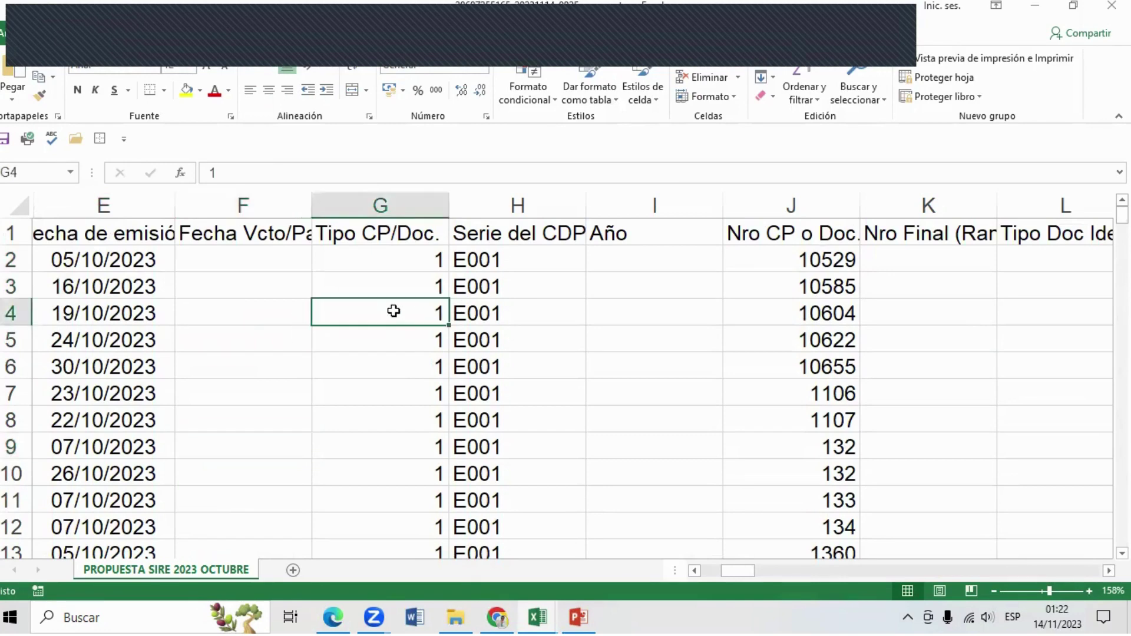
pyautogui.click(242, 205)
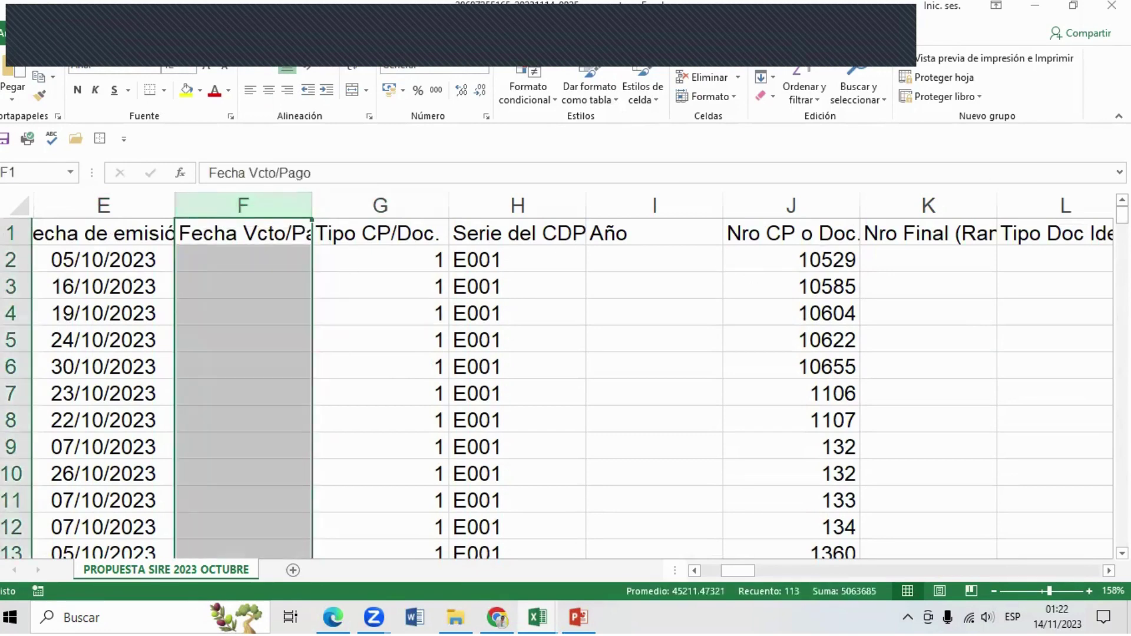
pyautogui.moveTo(1122, 215)
pyautogui.mouseDown()
pyautogui.moveTo(1122, 342)
pyautogui.moveTo(1122, 209)
pyautogui.mouseUp()
pyautogui.click(413, 195)
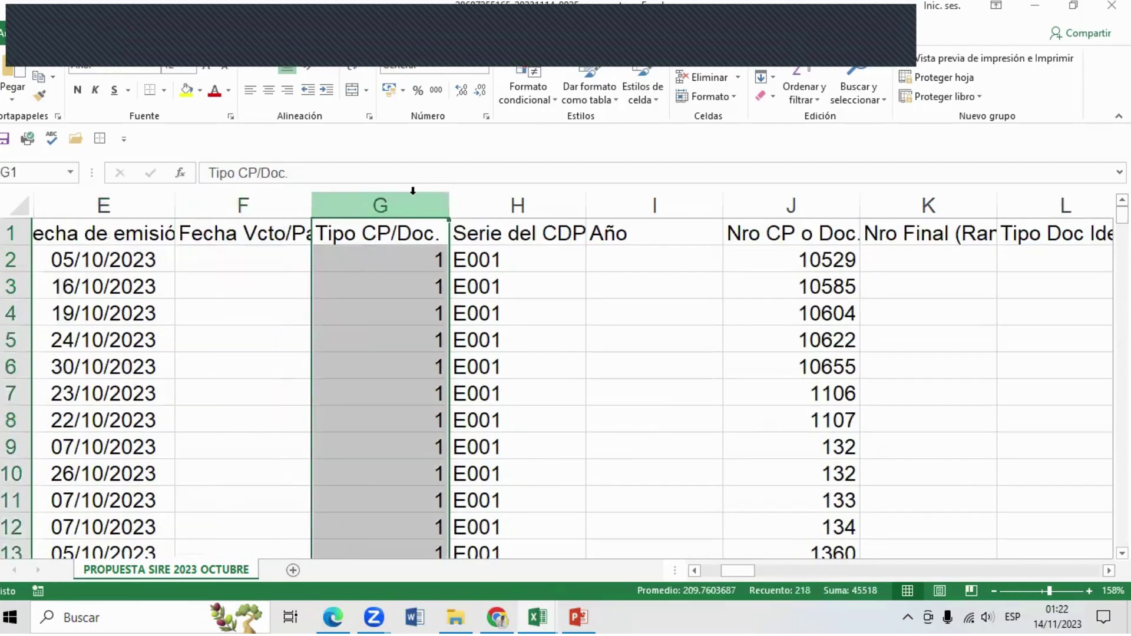
pyautogui.click(518, 203)
pyautogui.click(654, 206)
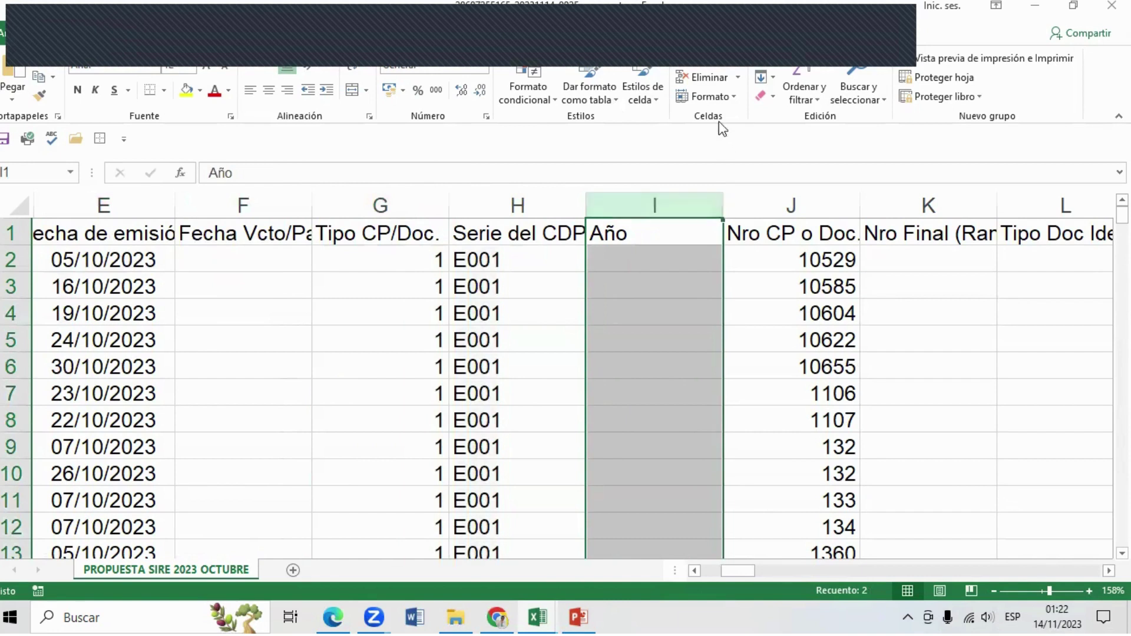
pyautogui.click(708, 79)
pyautogui.click(654, 313)
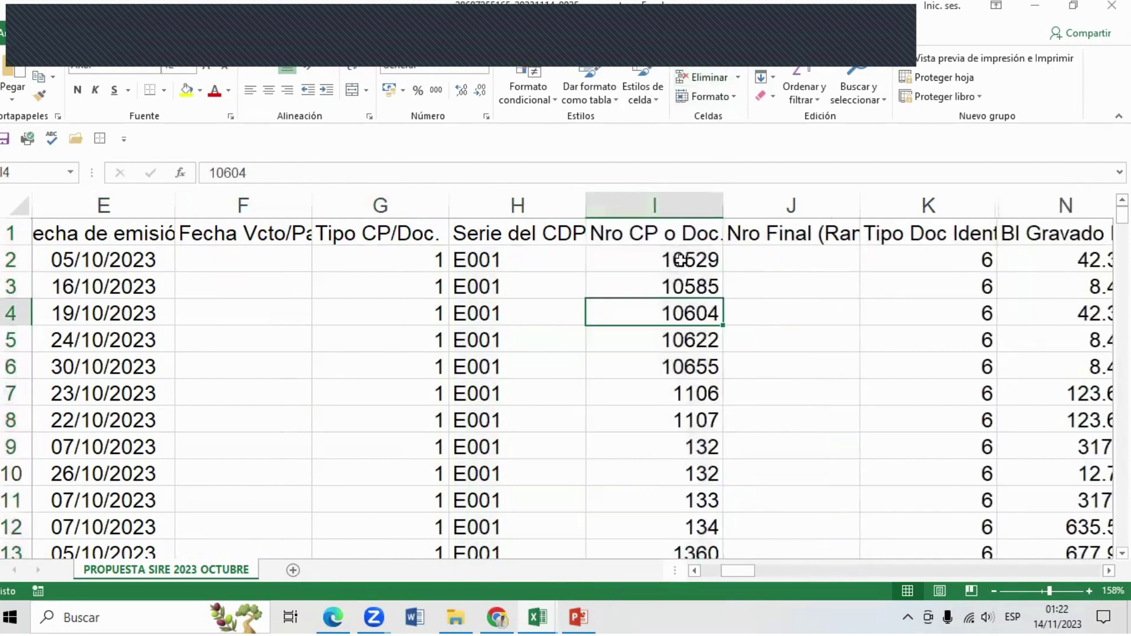
pyautogui.moveTo(654, 259)
pyautogui.mouseDown()
pyautogui.moveTo(695, 420)
pyautogui.moveTo(711, 433)
pyautogui.mouseUp()
# Step: Clear the misaligned content of cell E56 in row 56
pyautogui.click(792, 203)
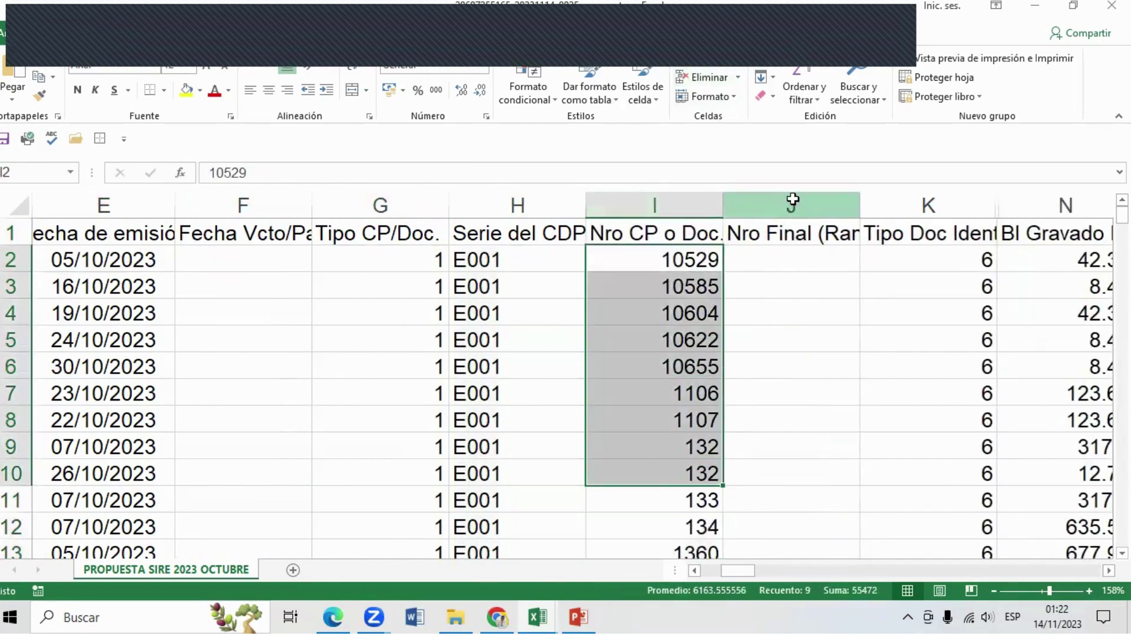
pyautogui.moveTo(1122, 209)
pyautogui.mouseDown()
pyautogui.moveTo(1122, 328)
pyautogui.moveTo(1122, 289)
pyautogui.mouseUp()
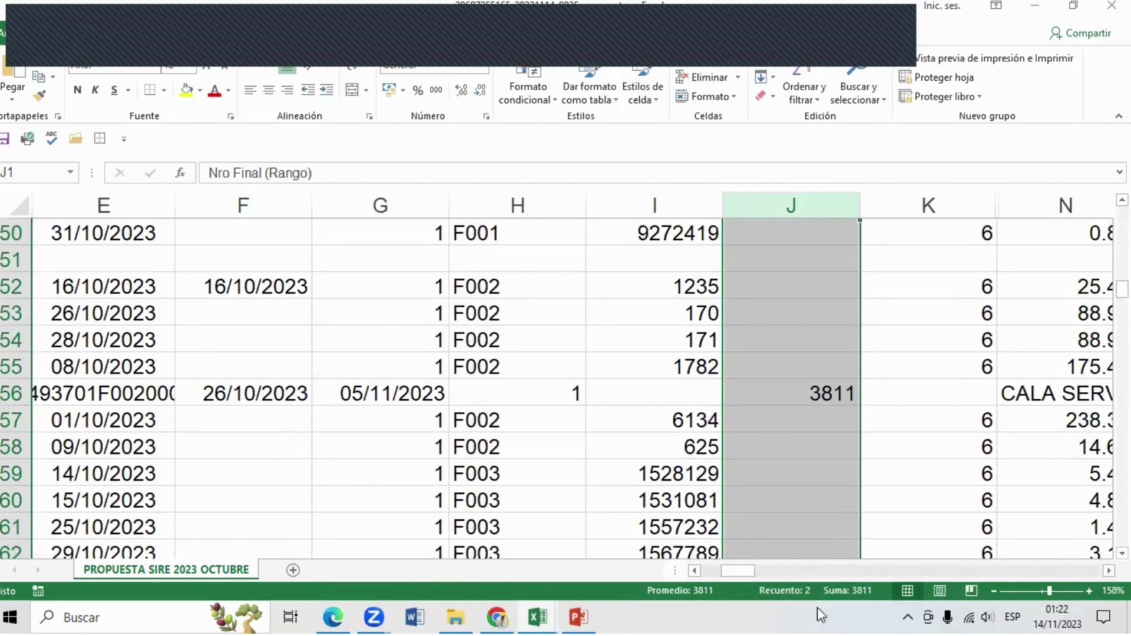
pyautogui.moveTo(651, 570); pyautogui.dragTo(247, 408)
pyautogui.click(357, 381)
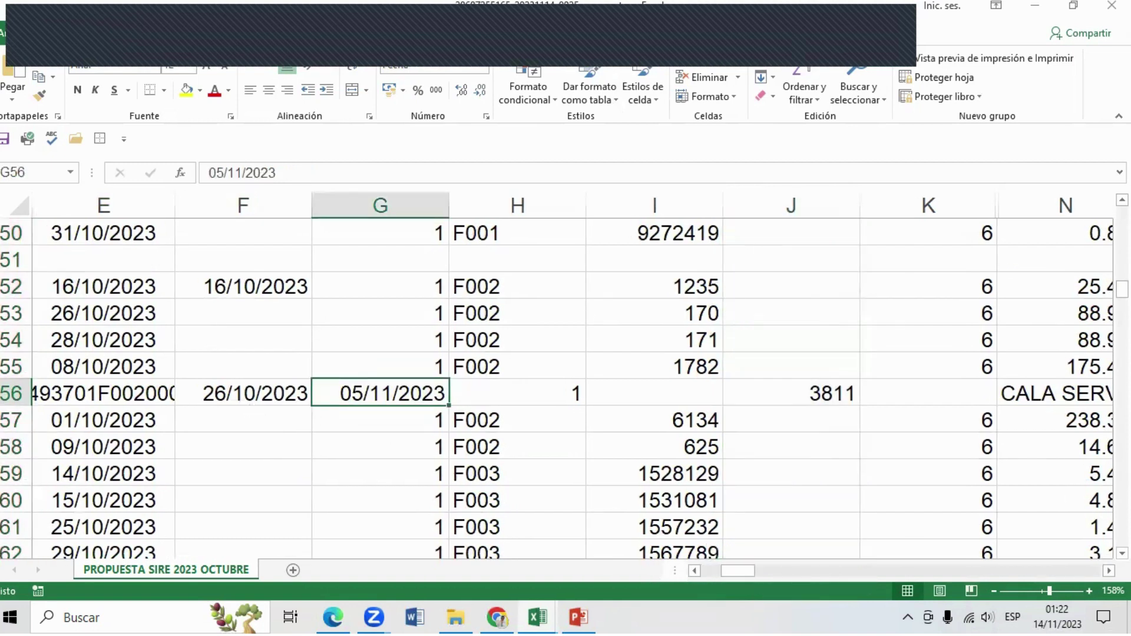
pyautogui.click(99, 394)
pyautogui.press('BackSpace')
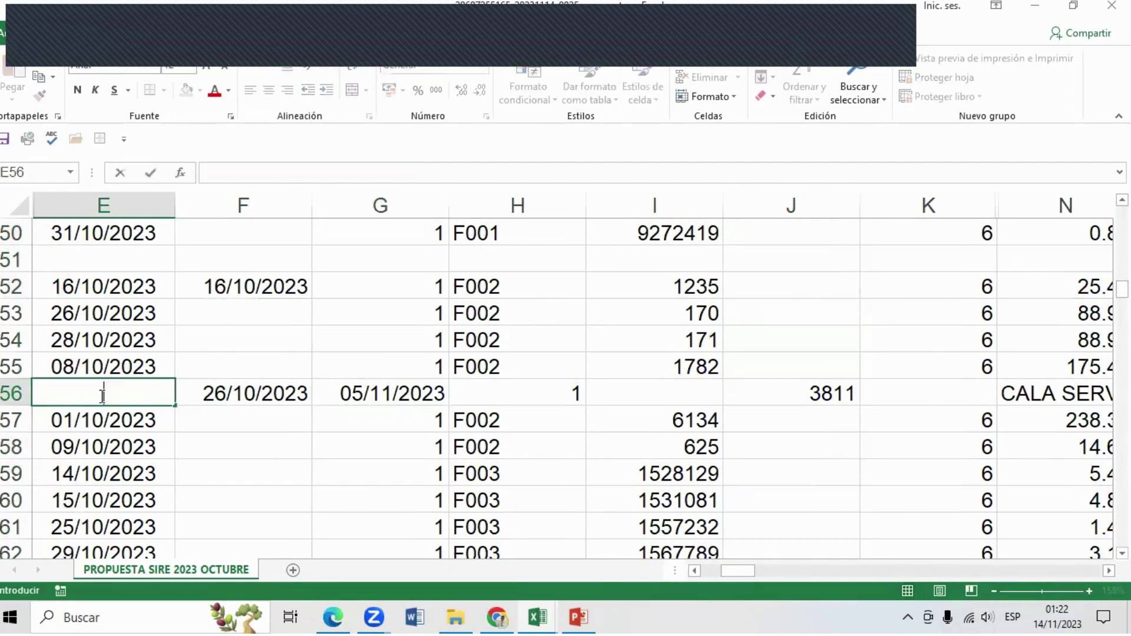
pyautogui.click(315, 449)
# Step: Move the row 56 values F56:T56 one column left into E56:S56
pyautogui.scroll(-4, 312, 444)
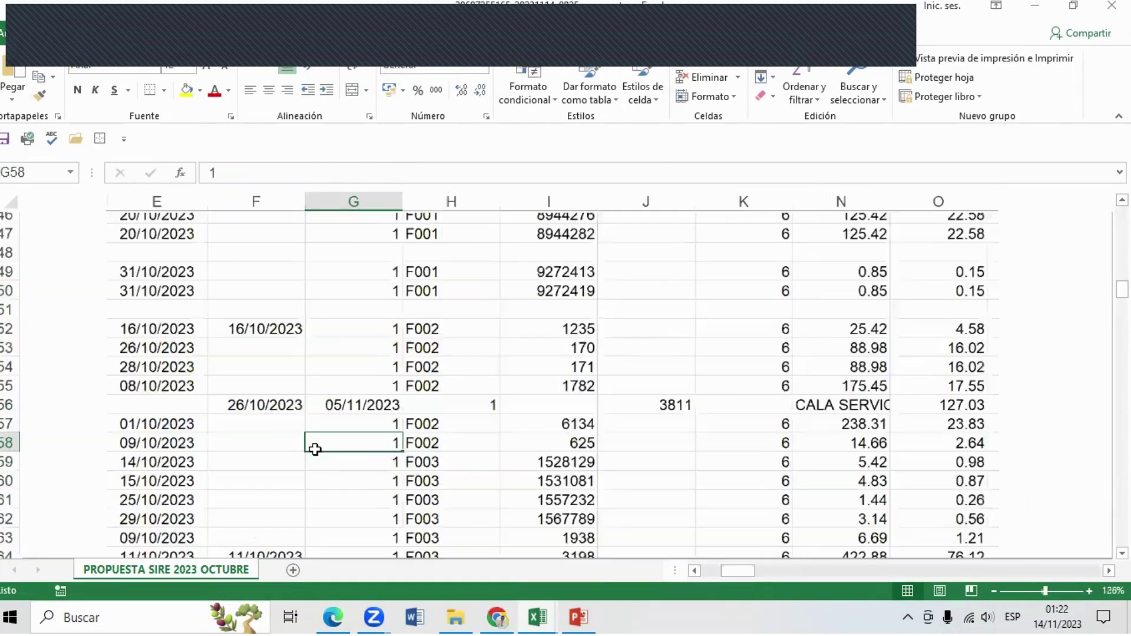
pyautogui.scroll(-1, 310, 441)
pyautogui.scroll(-1, 312, 447)
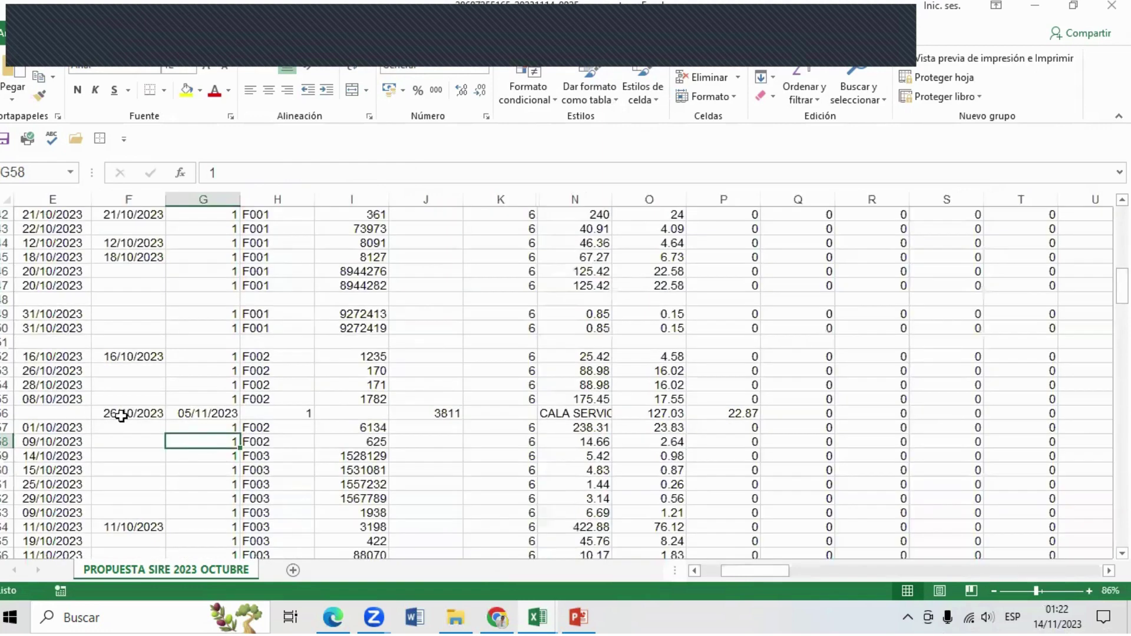
pyautogui.moveTo(121, 416); pyautogui.dragTo(1043, 416)
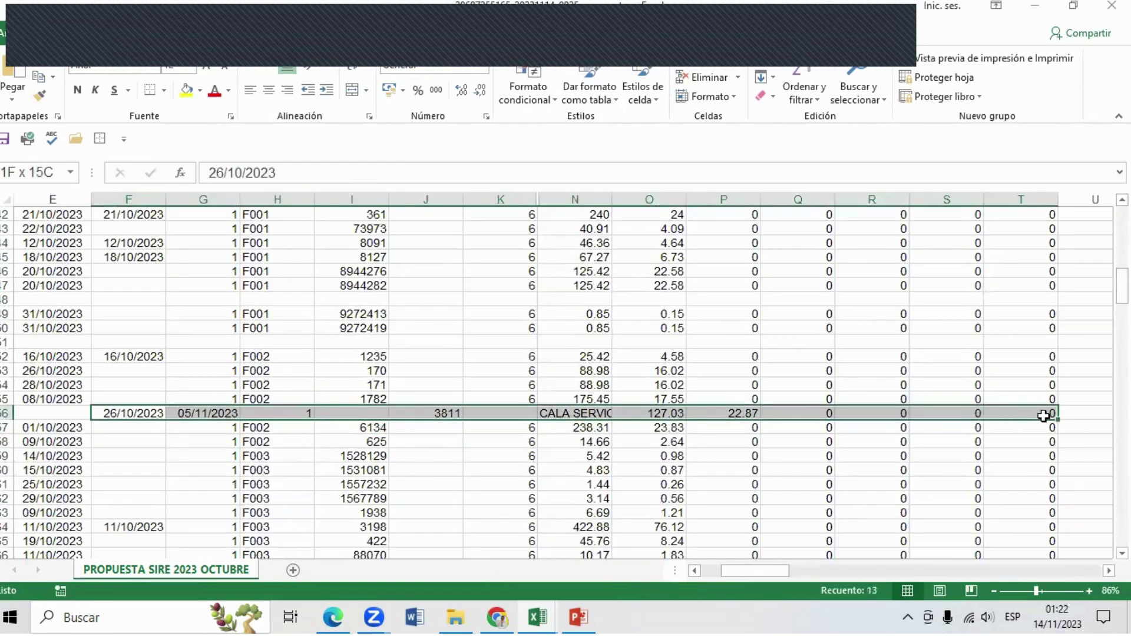
pyautogui.moveTo(1048, 416); pyautogui.dragTo(1049, 415)
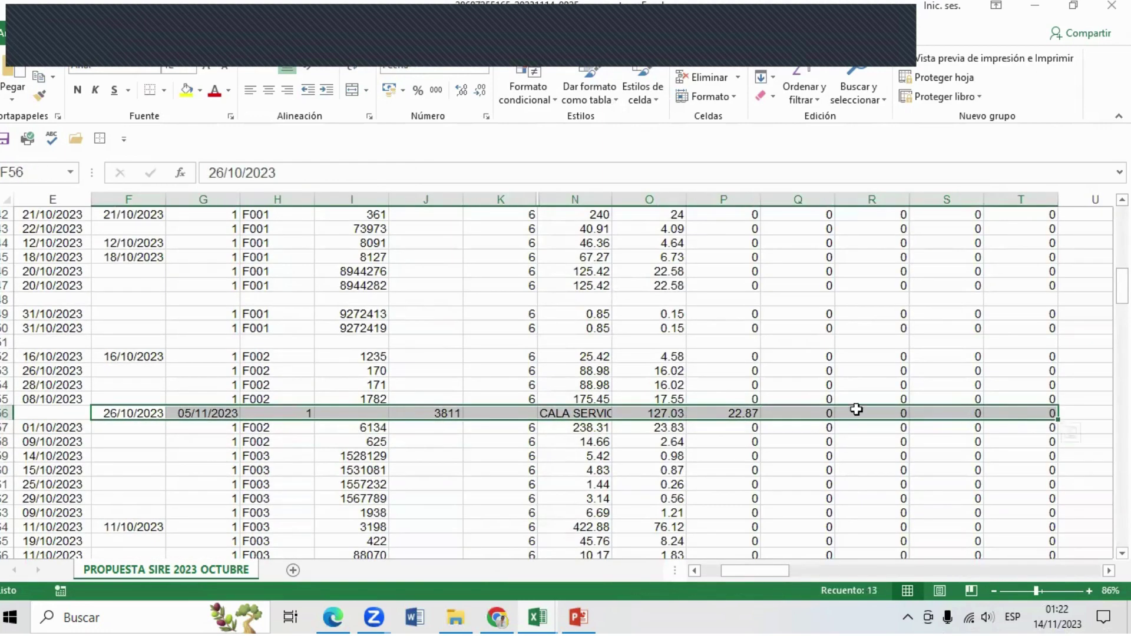
pyautogui.moveTo(778, 408); pyautogui.dragTo(706, 414)
pyautogui.click(316, 414)
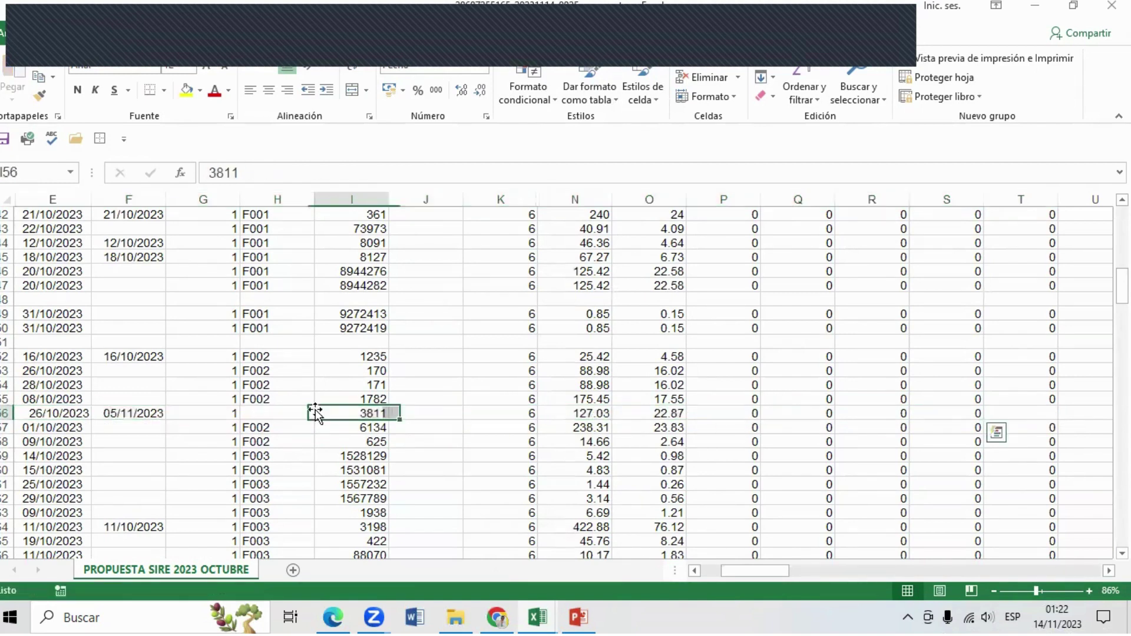
pyautogui.moveTo(1122, 287)
pyautogui.mouseDown()
pyautogui.moveTo(1122, 224)
pyautogui.moveTo(1122, 530)
pyautogui.moveTo(1122, 223)
pyautogui.mouseUp()
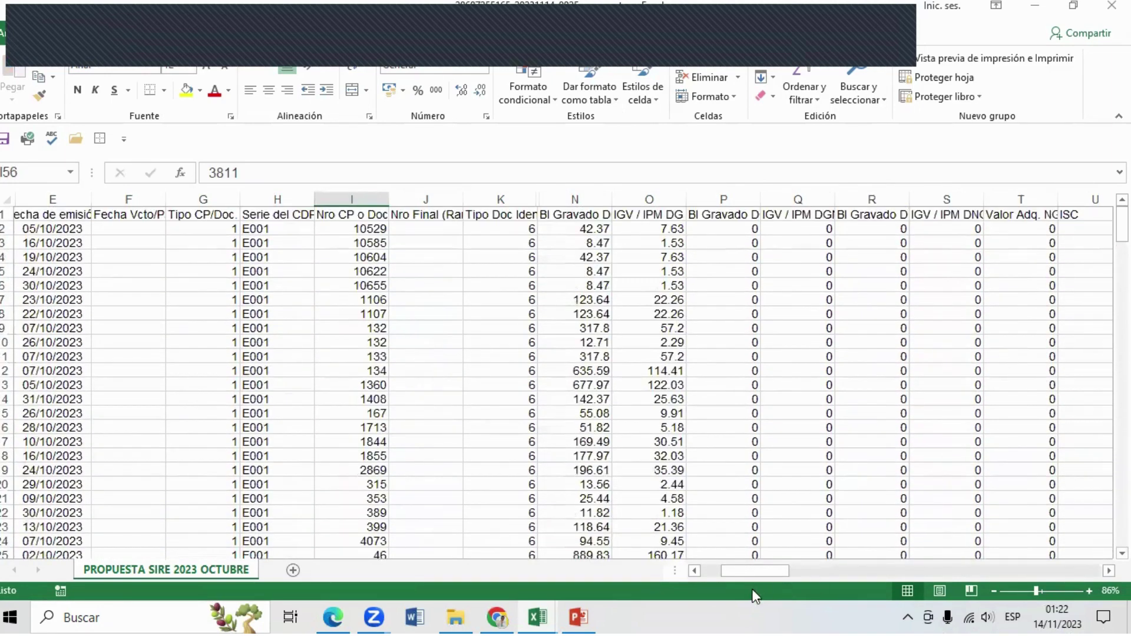
# Step: Delete the zero-value tax columns P through W
pyautogui.moveTo(761, 573)
pyautogui.mouseDown()
pyautogui.moveTo(807, 574)
pyautogui.moveTo(789, 573)
pyautogui.mouseUp()
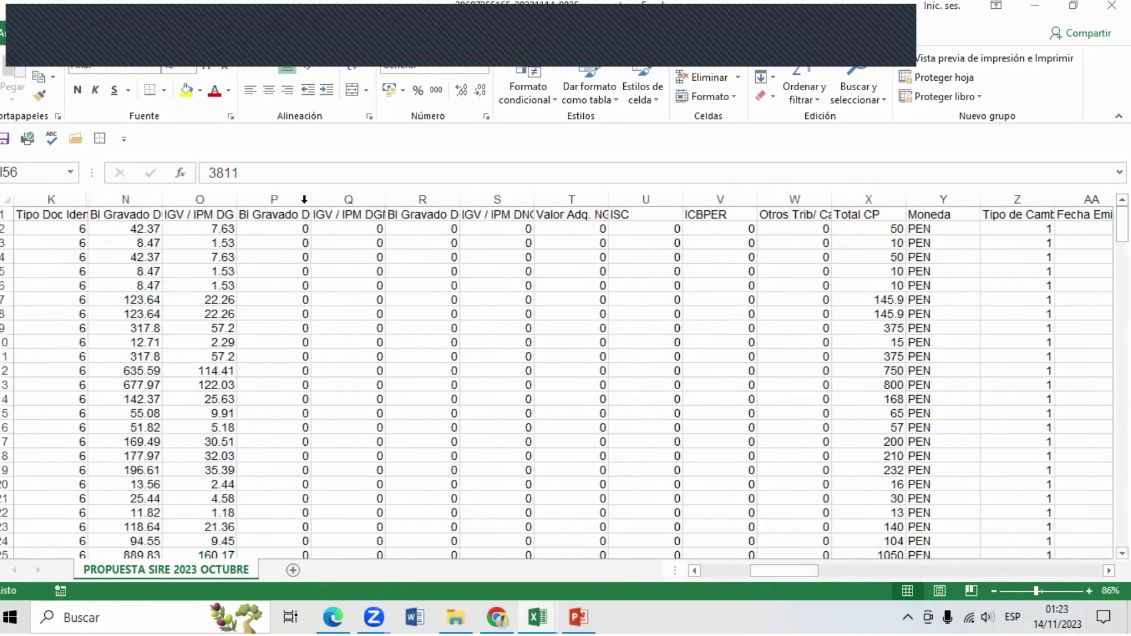
pyautogui.moveTo(304, 199)
pyautogui.mouseDown()
pyautogui.moveTo(294, 198)
pyautogui.moveTo(825, 203)
pyautogui.moveTo(824, 215)
pyautogui.mouseUp()
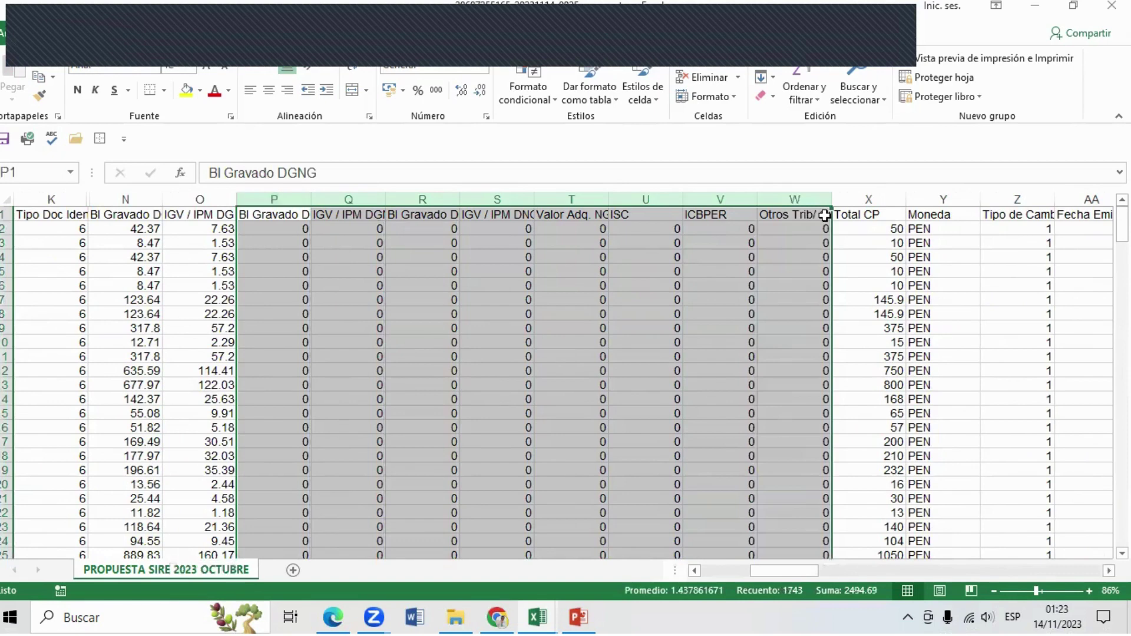
pyautogui.click(712, 77)
pyautogui.click(402, 396)
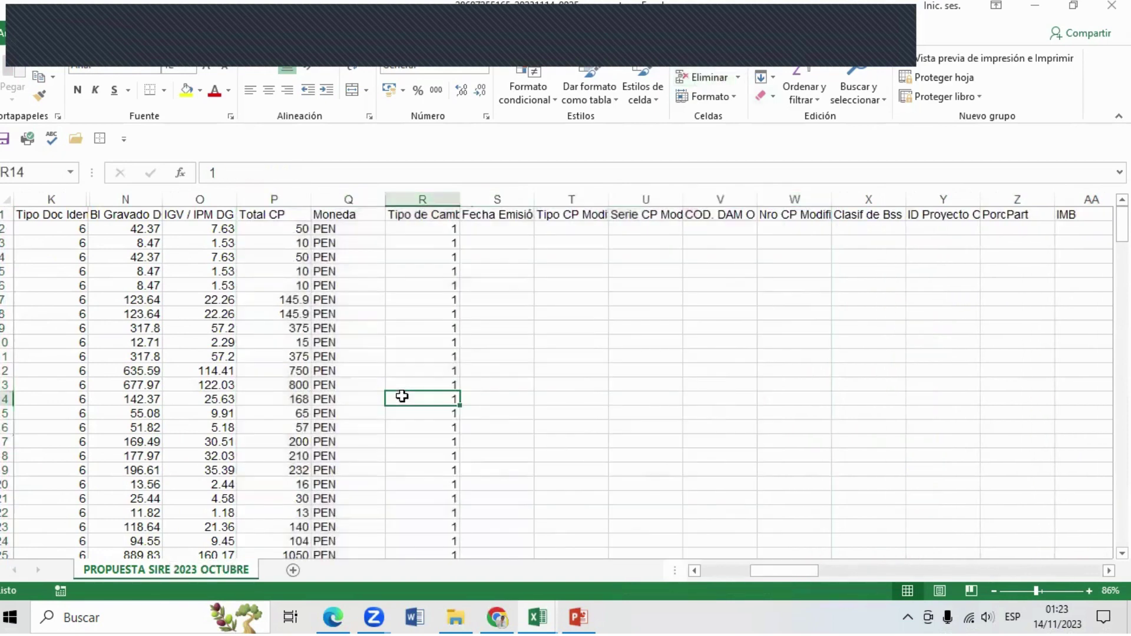
# Step: Delete all remaining columns after Total CP
pyautogui.moveTo(354, 200); pyautogui.dragTo(1053, 196)
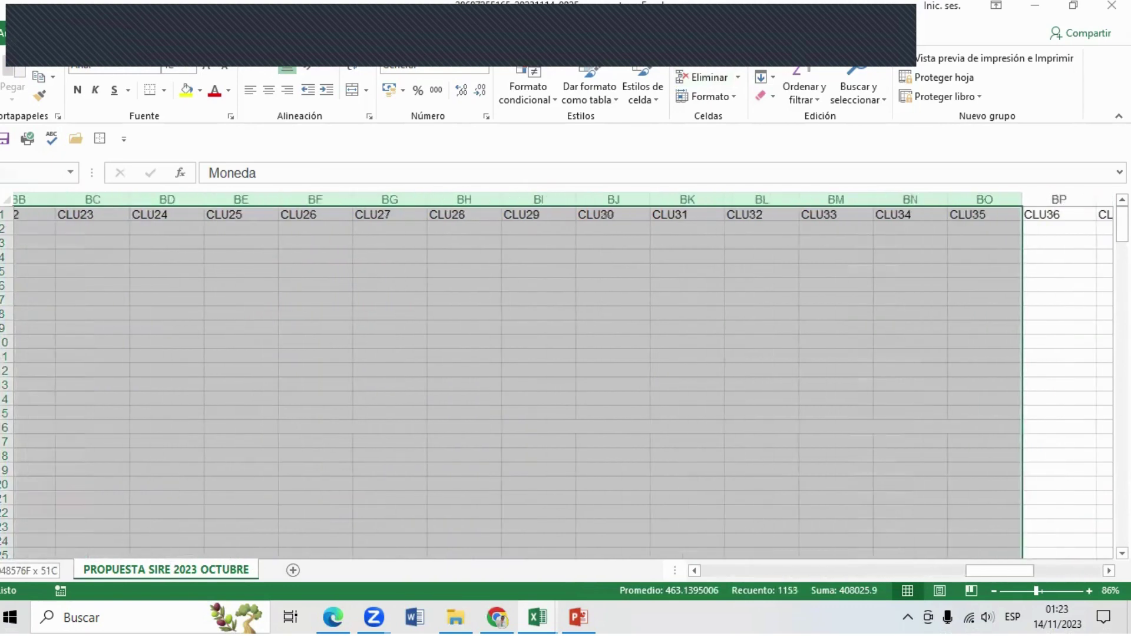
pyautogui.moveTo(1054, 195); pyautogui.dragTo(945, 203)
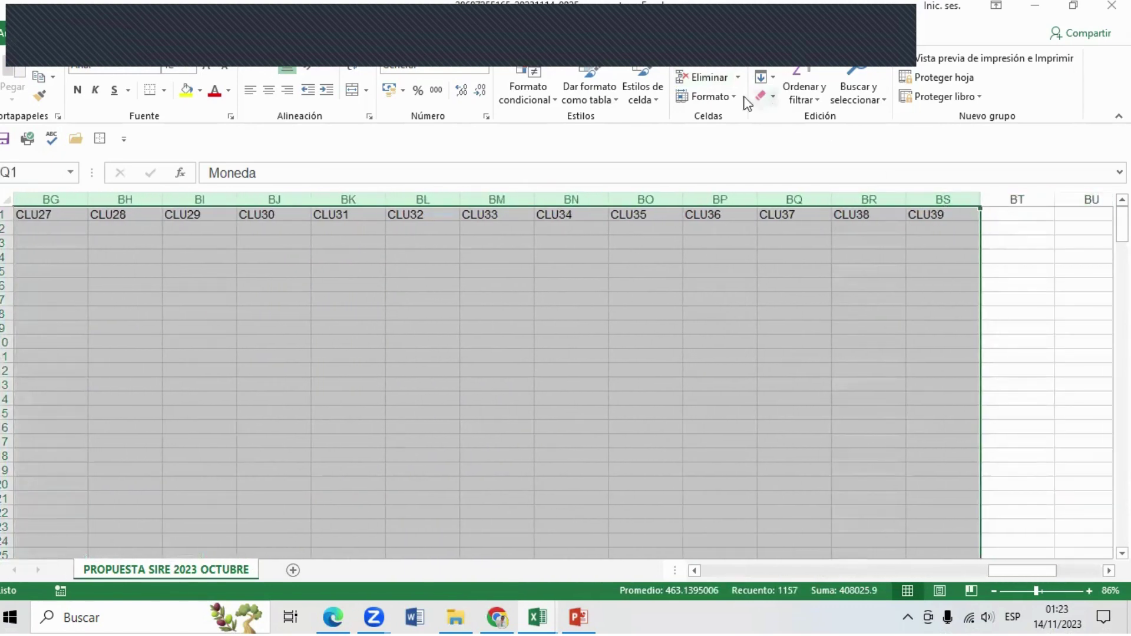
pyautogui.click(703, 79)
pyautogui.click(795, 455)
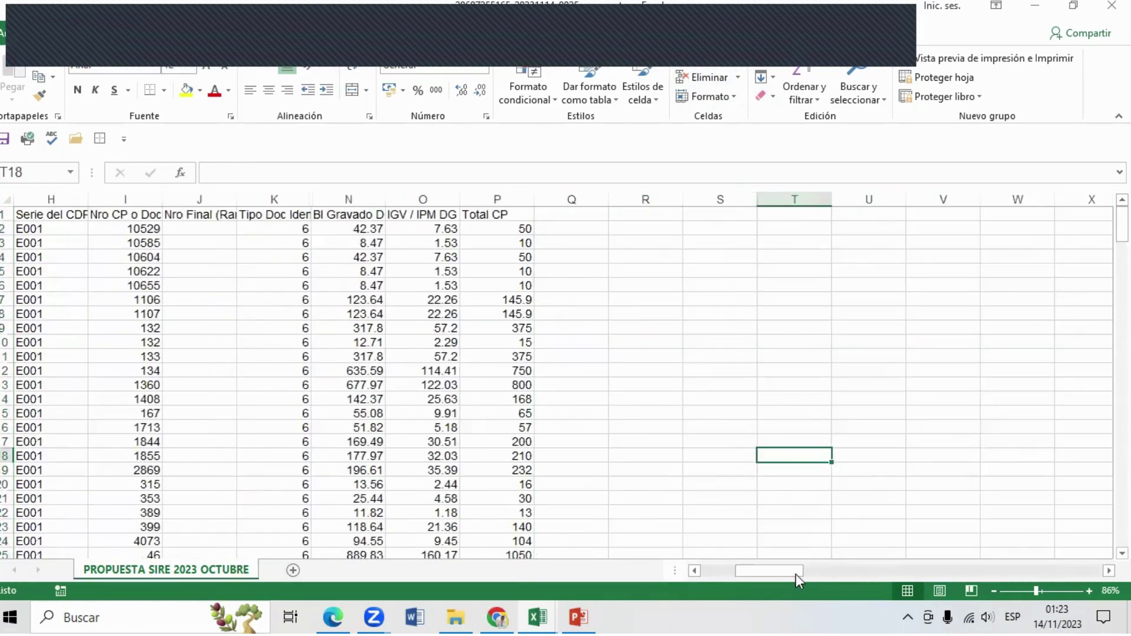
pyautogui.moveTo(796, 575)
pyautogui.mouseDown()
pyautogui.moveTo(756, 575)
pyautogui.moveTo(143, 306)
pyautogui.mouseUp()
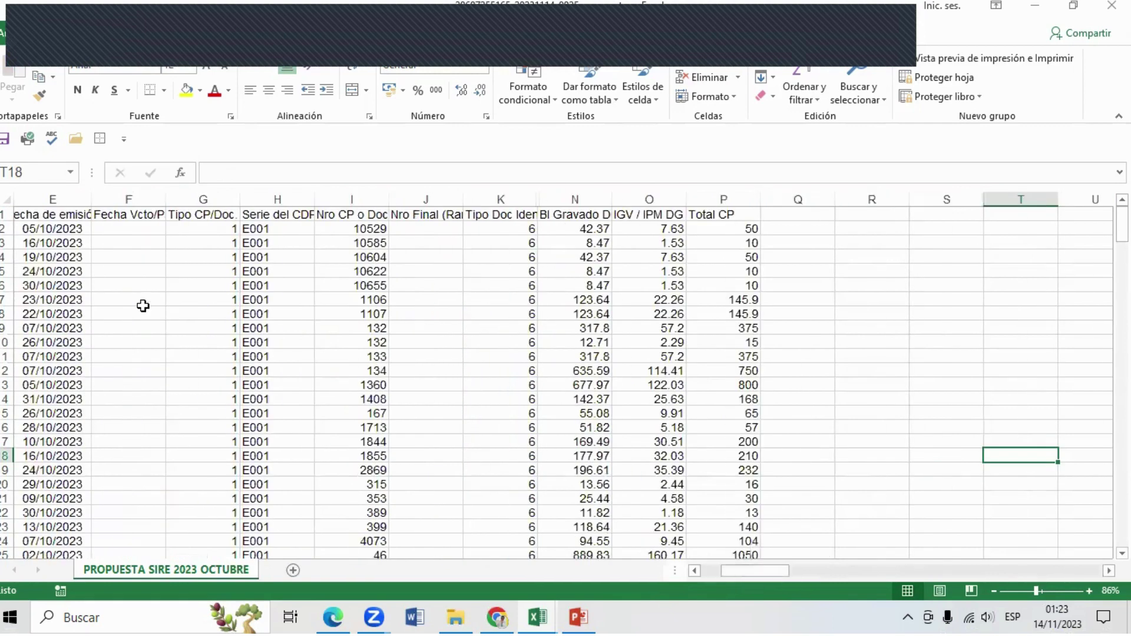
# Step: Review the leading columns and delete the empty Nro Final (Rango) column
pyautogui.click(67, 215)
pyautogui.hotkey('ctrl', 'shift', 'Down')
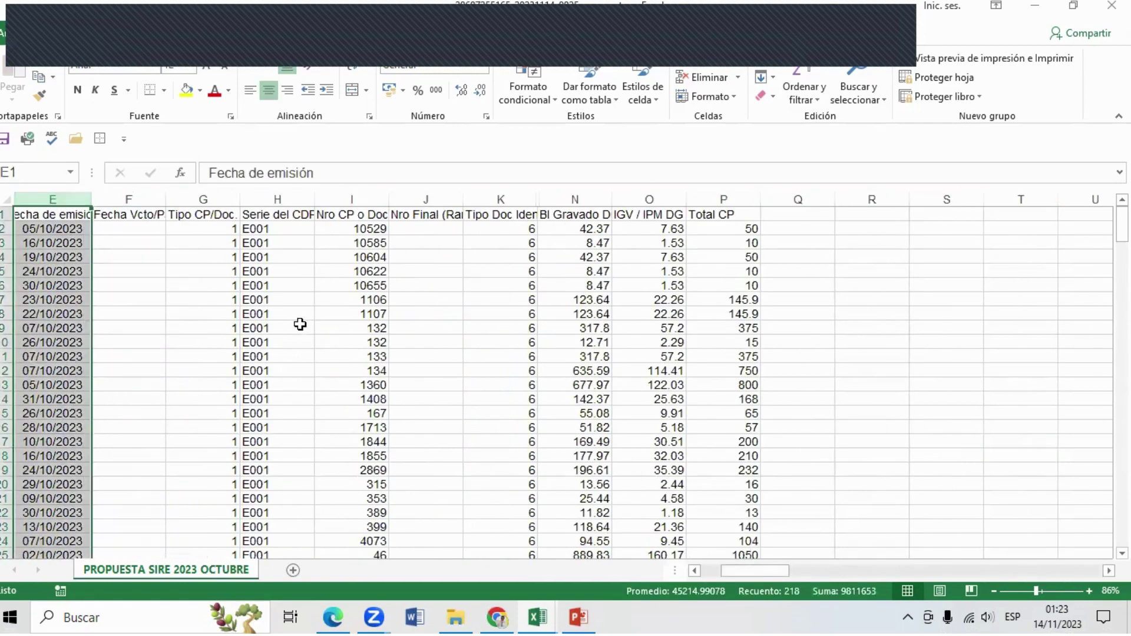
pyautogui.click(198, 249)
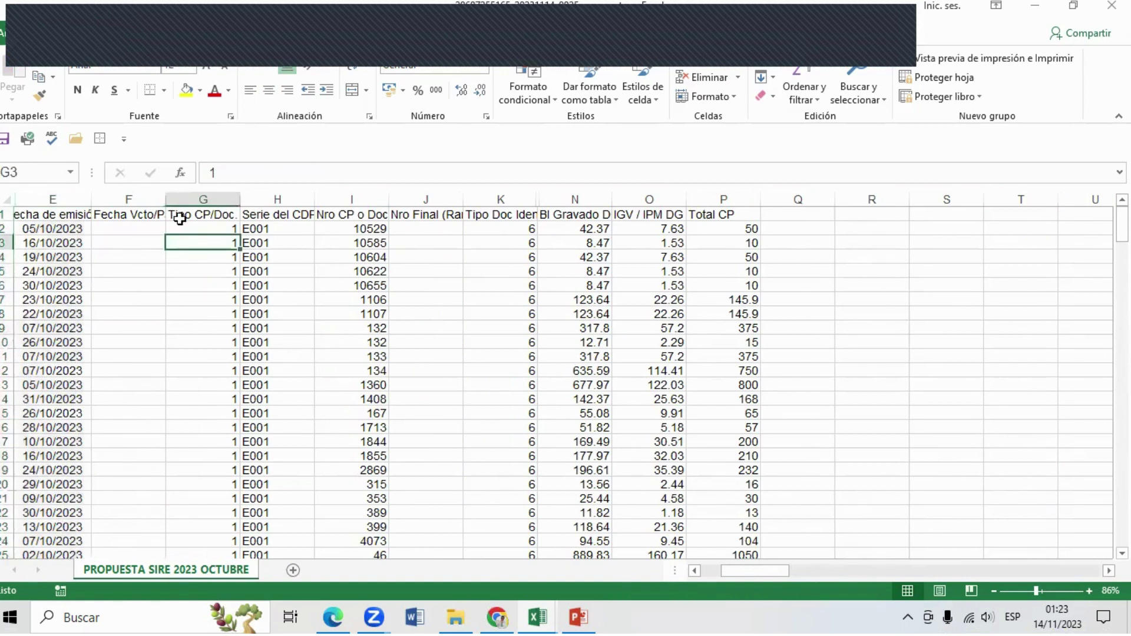
pyautogui.click(136, 199)
pyautogui.click(210, 199)
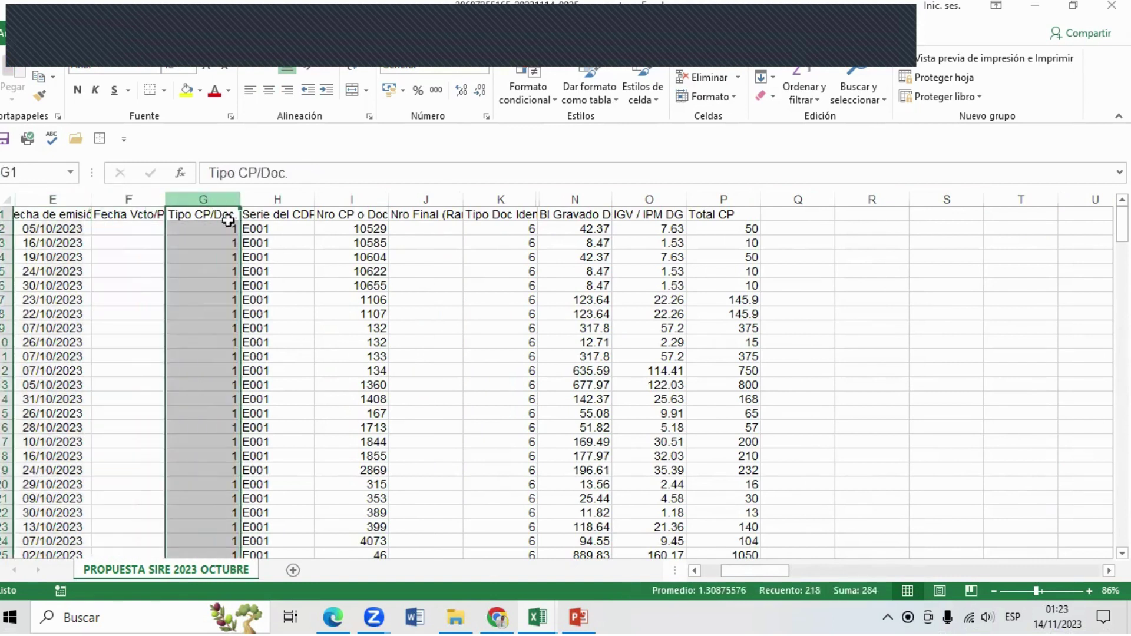
pyautogui.click(278, 199)
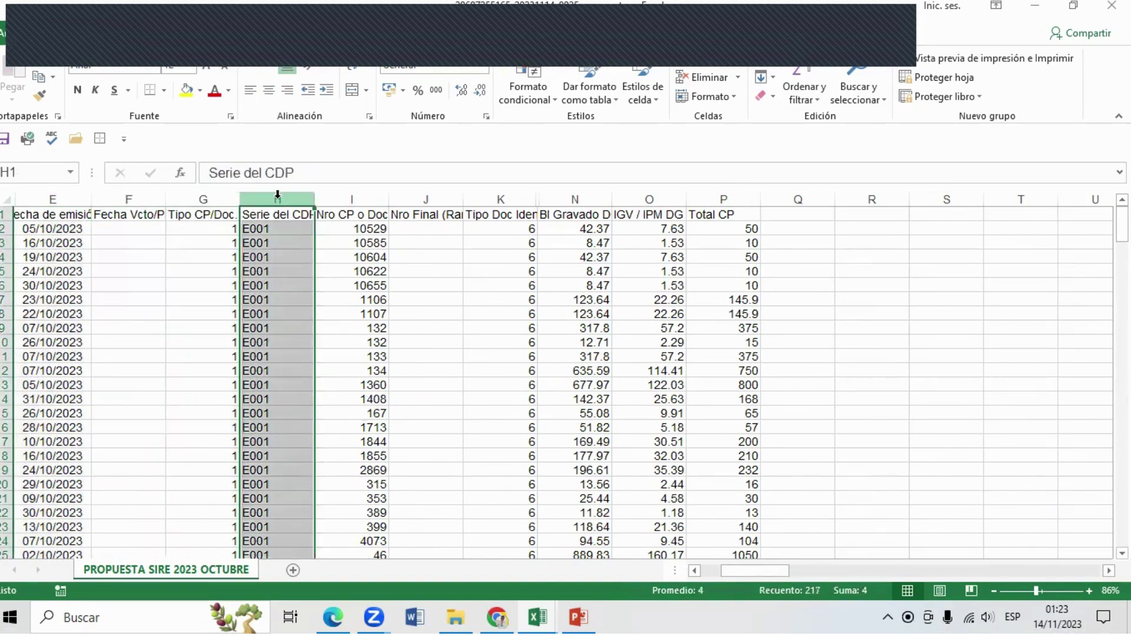
pyautogui.click(359, 195)
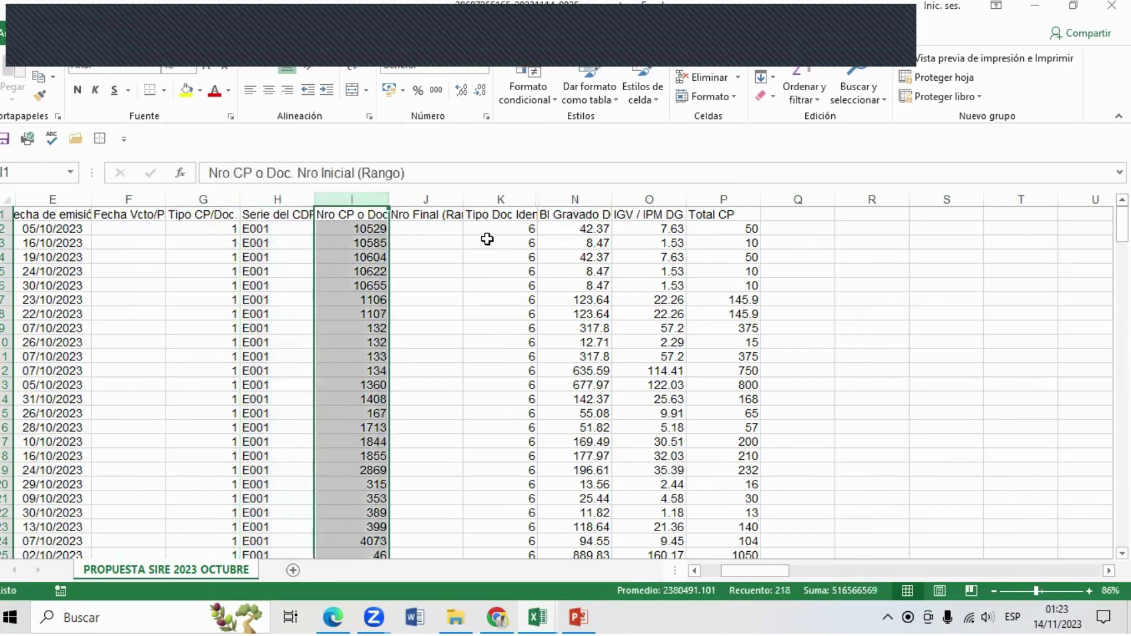
pyautogui.click(451, 194)
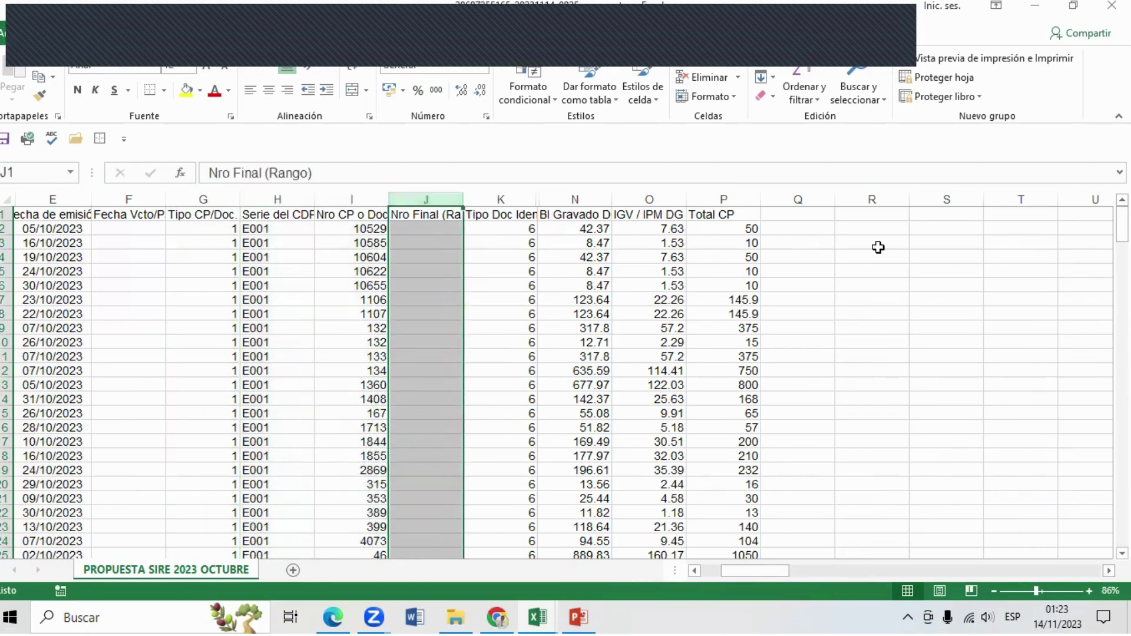
pyautogui.moveTo(1122, 226)
pyautogui.mouseDown()
pyautogui.moveTo(1122, 508)
pyautogui.moveTo(1122, 226)
pyautogui.mouseUp()
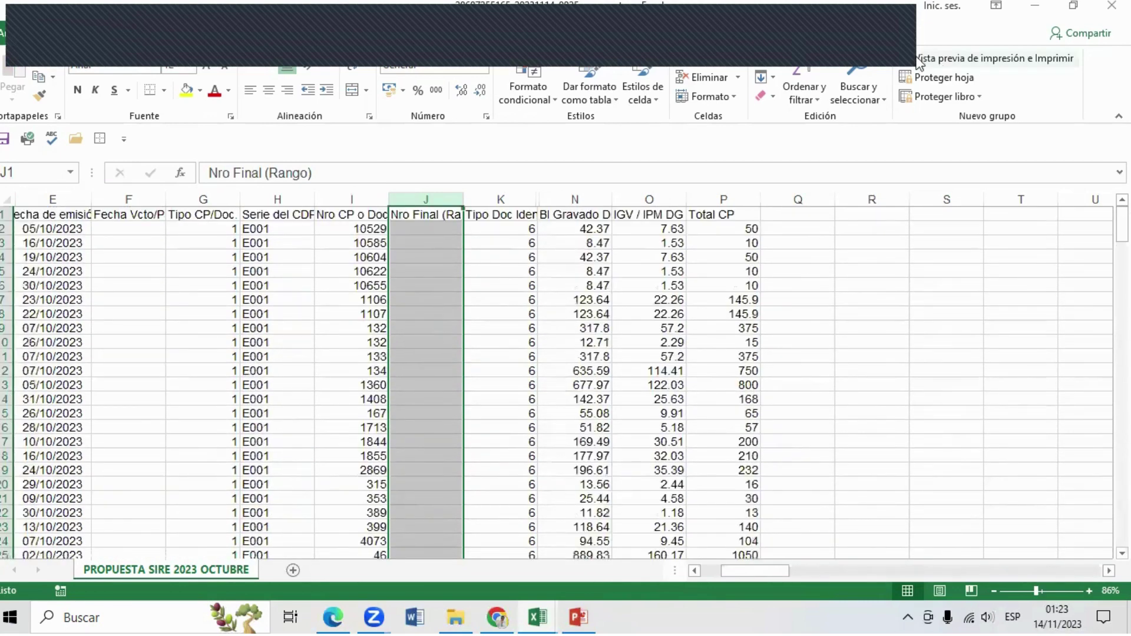
pyautogui.click(695, 81)
pyautogui.click(596, 329)
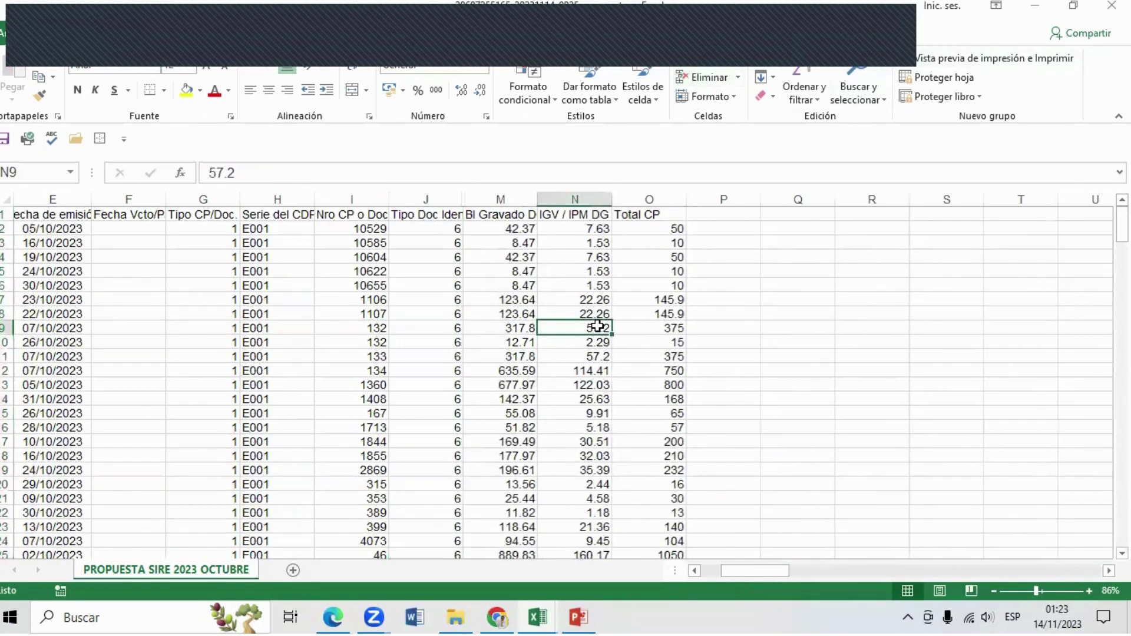
# Step: Hide both the Tipo Doc Identidad and Nro Doc Identidad columns
pyautogui.click(435, 198)
pyautogui.rightClick(436, 194)
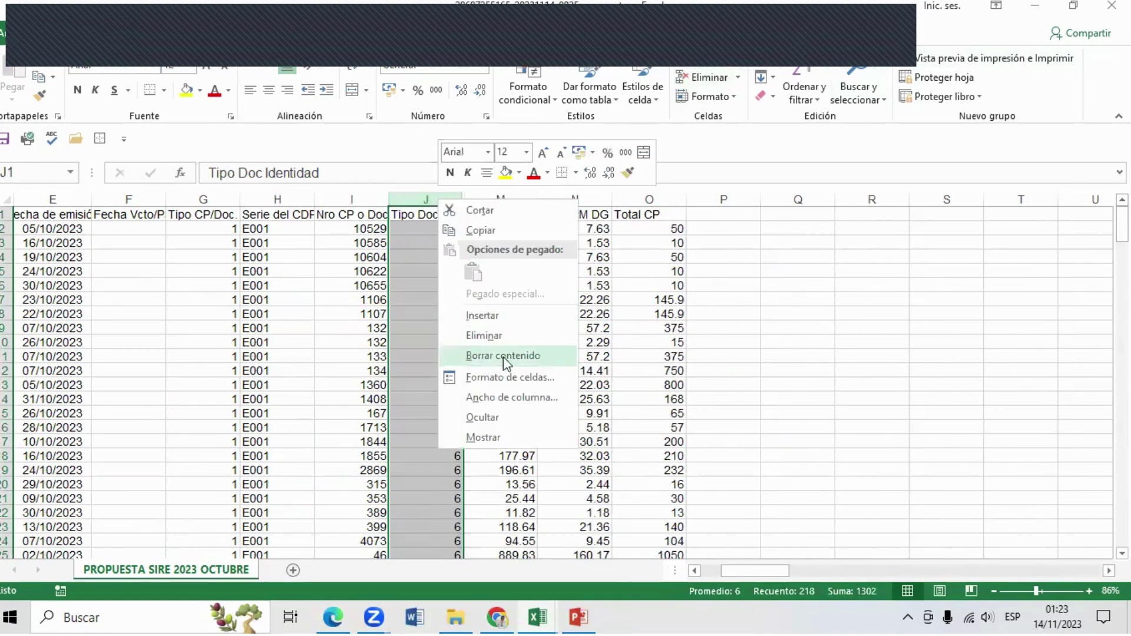
pyautogui.click(511, 417)
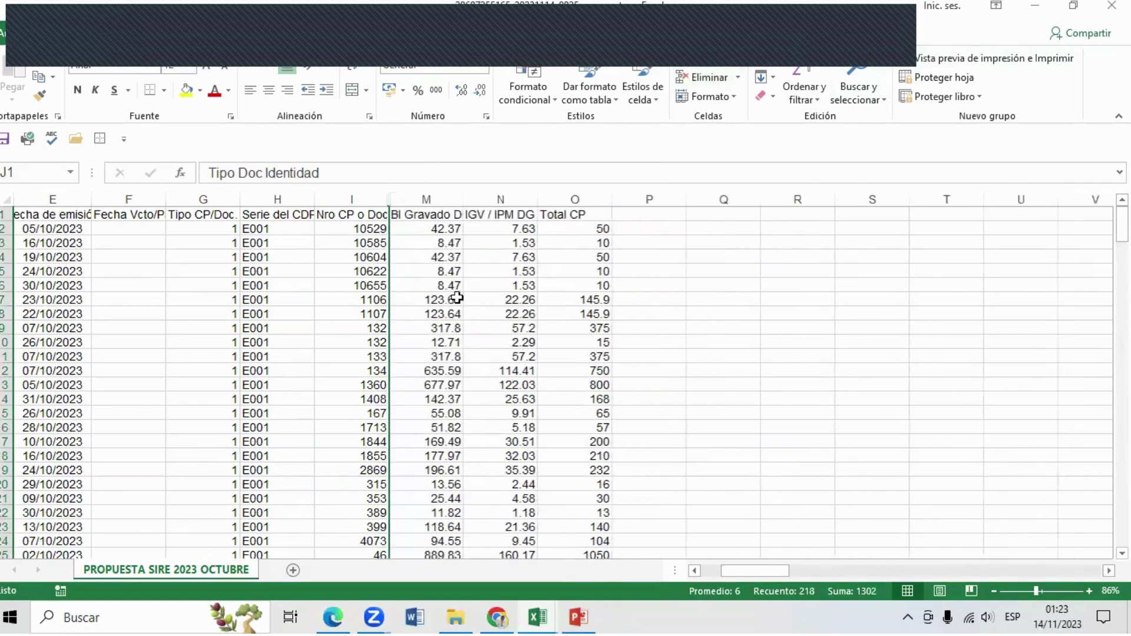
pyautogui.click(437, 284)
pyautogui.moveTo(411, 195); pyautogui.dragTo(380, 197)
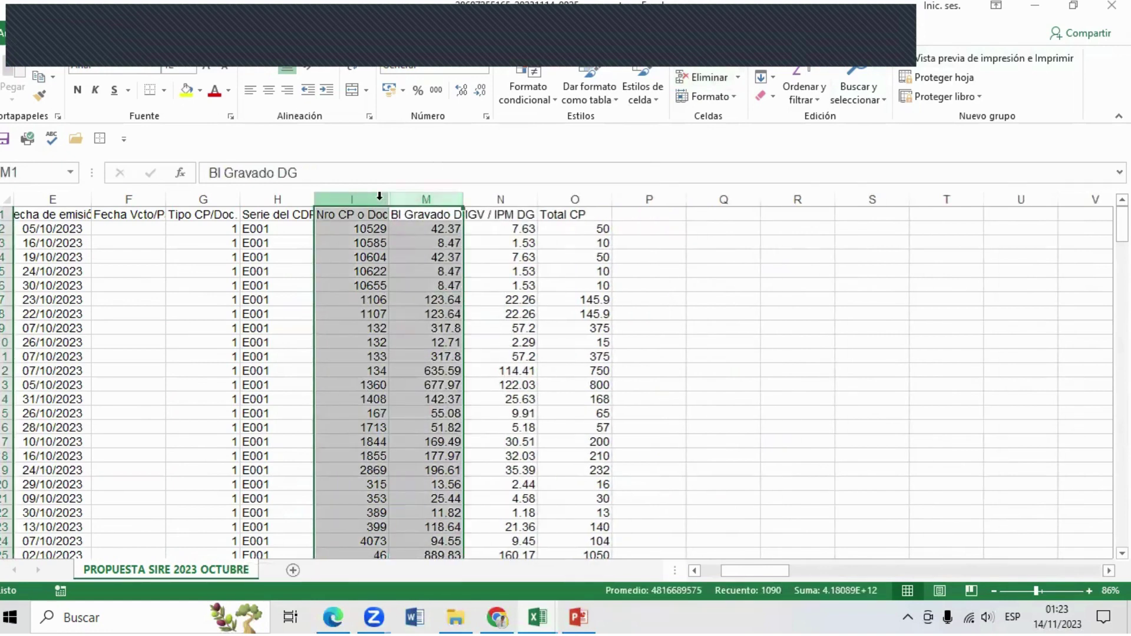
pyautogui.rightClick(379, 200)
pyautogui.click(422, 446)
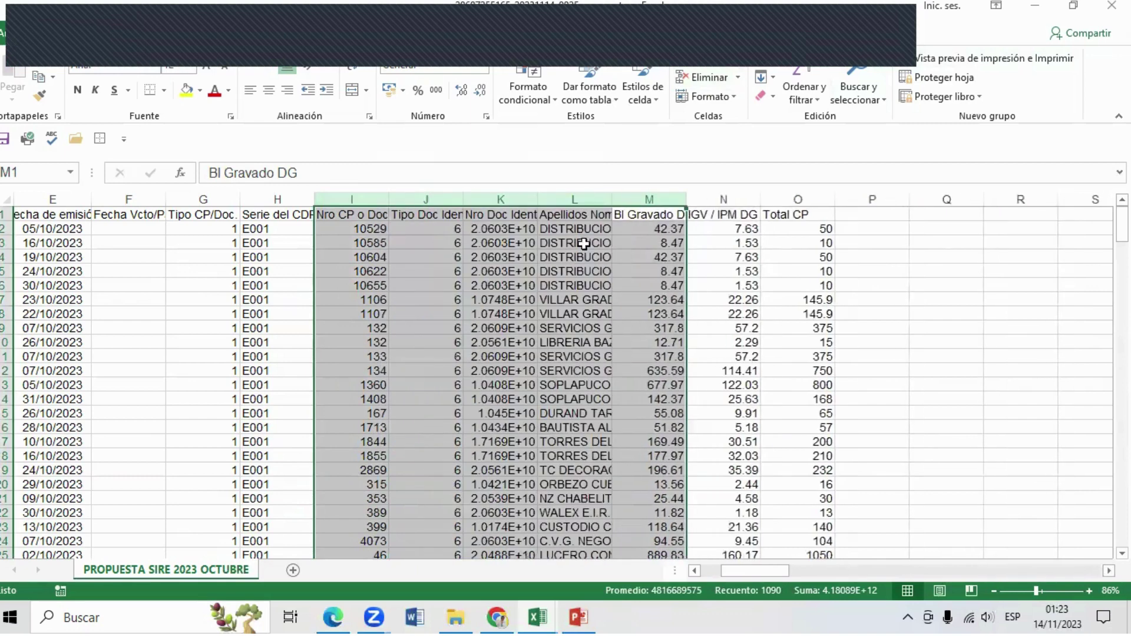
pyautogui.moveTo(499, 198); pyautogui.dragTo(434, 198)
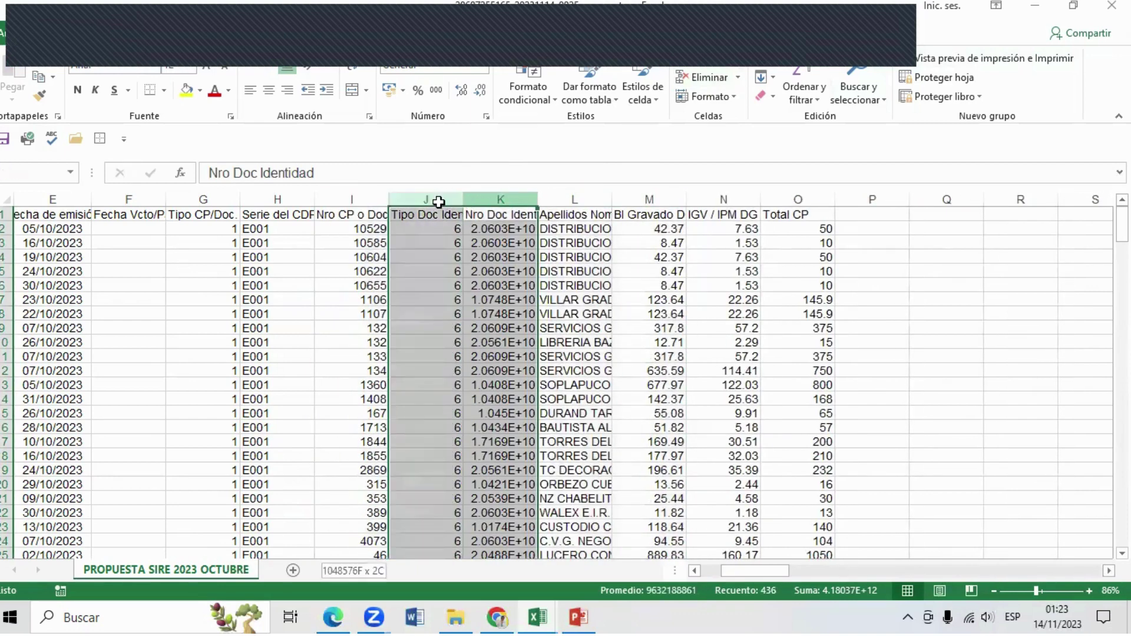
pyautogui.rightClick(436, 200)
pyautogui.click(500, 419)
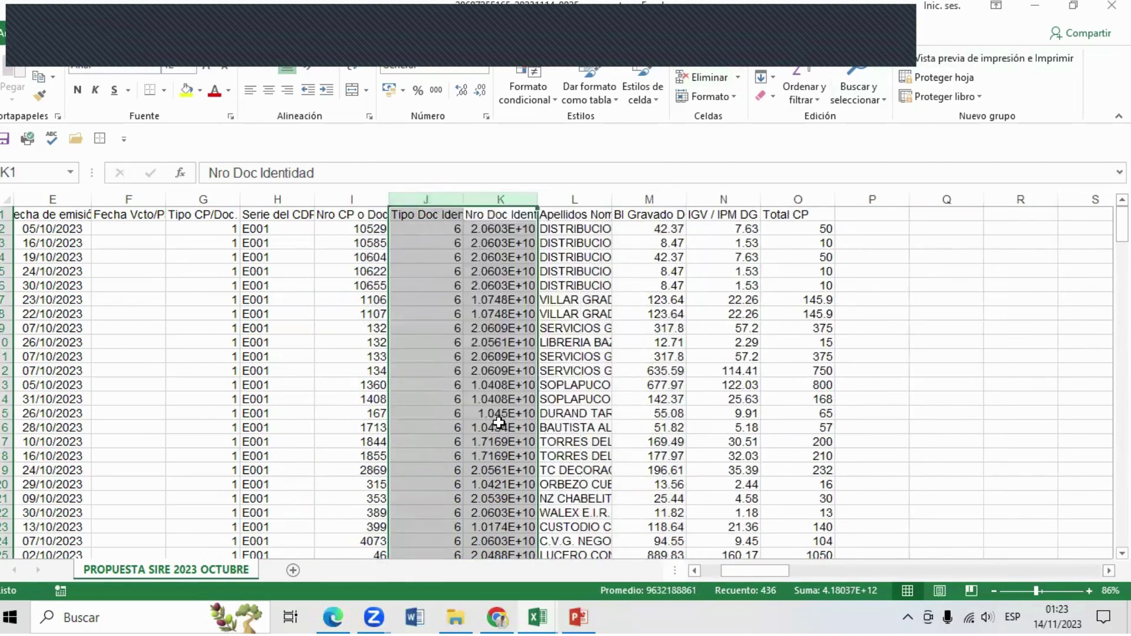
pyautogui.click(436, 271)
# Step: Widen Apellidos Nombres/ Razón Social to show full names and select the header row through Total CP
pyautogui.moveTo(464, 199); pyautogui.dragTo(644, 199)
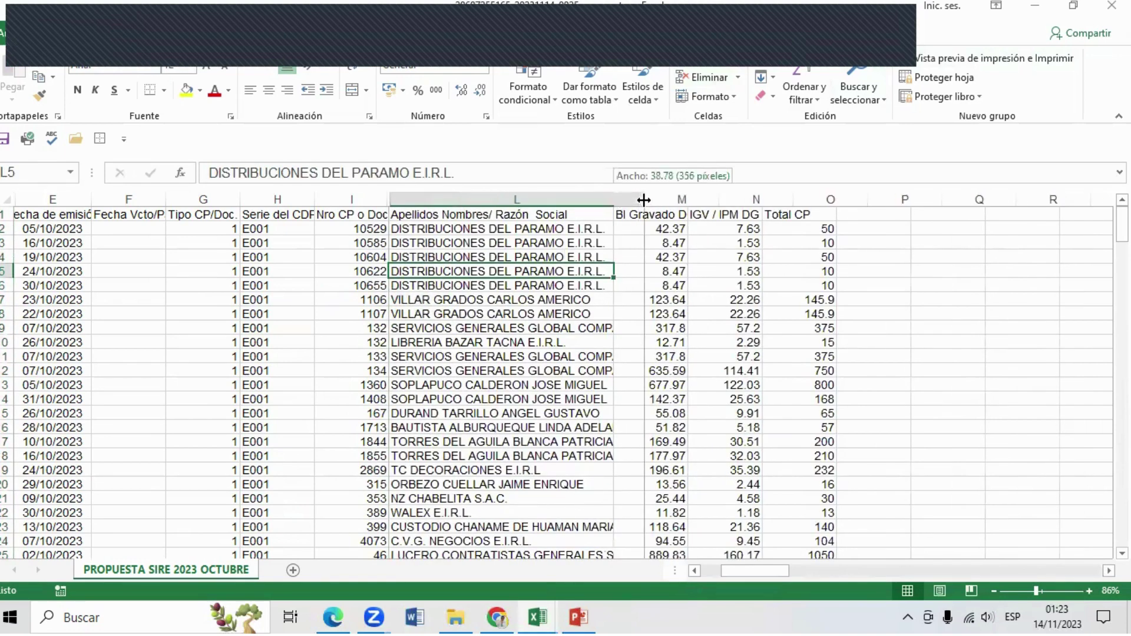
pyautogui.click(682, 199)
pyautogui.click(687, 214)
pyautogui.click(771, 216)
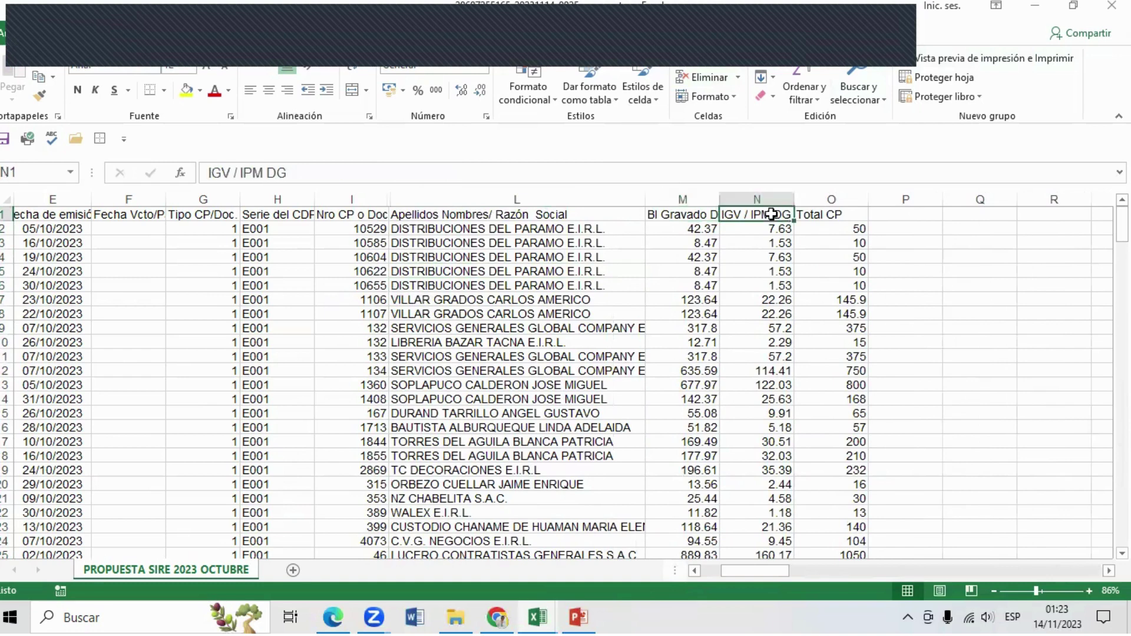
pyautogui.click(841, 211)
pyautogui.moveTo(83, 215); pyautogui.dragTo(835, 217)
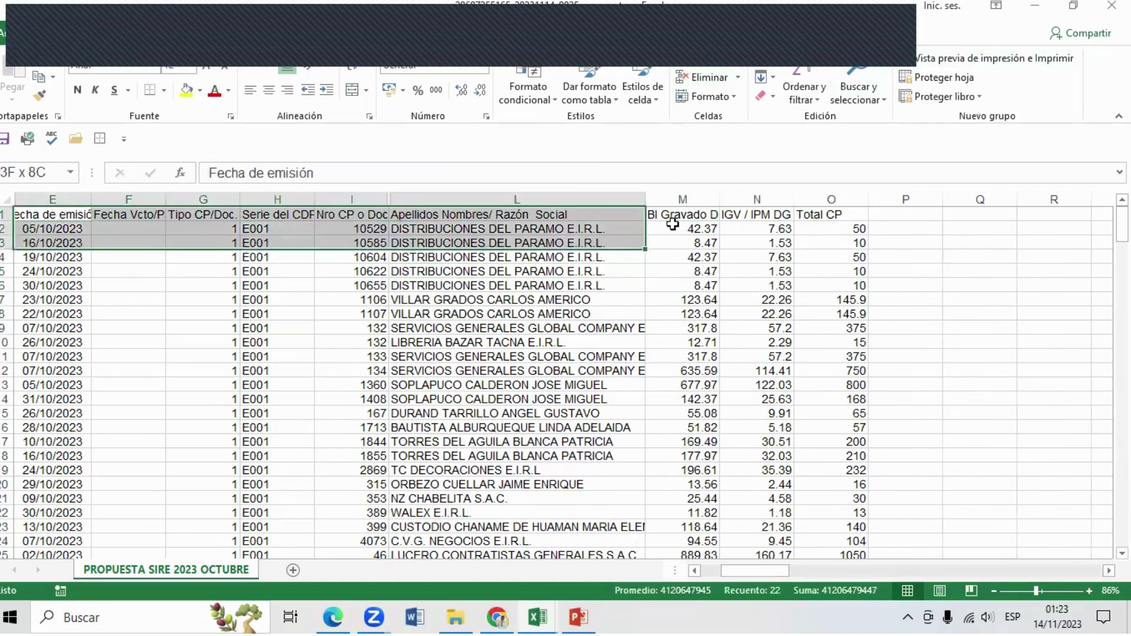
# Step: Make the row-1 headers centred and bold, with wrapped text and middle vertical alignment
pyautogui.click(268, 90)
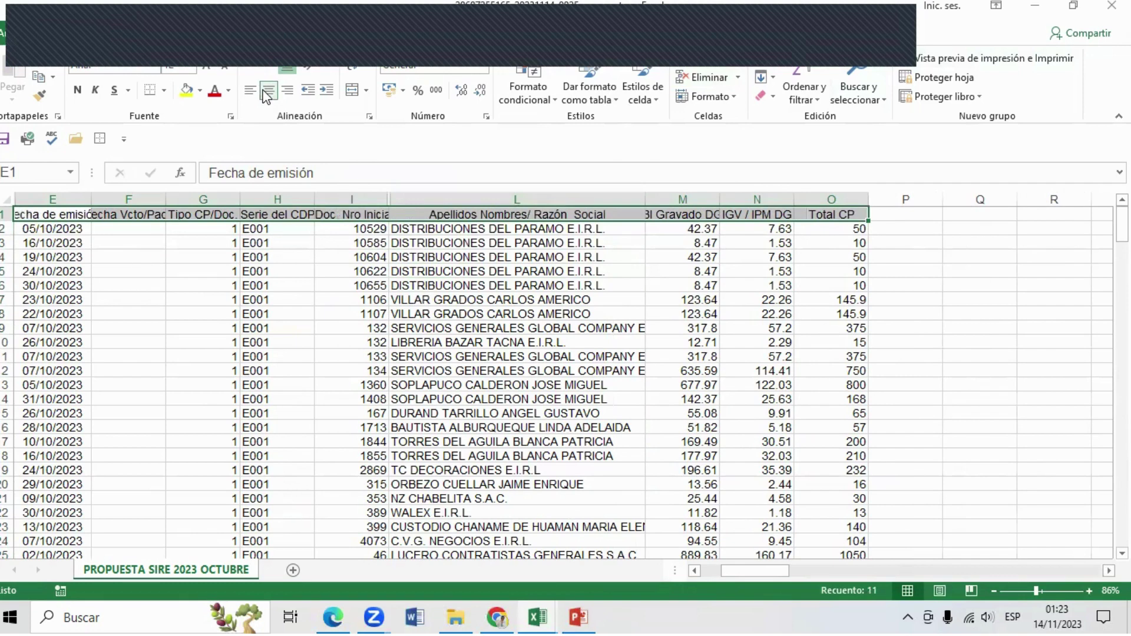
pyautogui.click(83, 90)
pyautogui.click(977, 279)
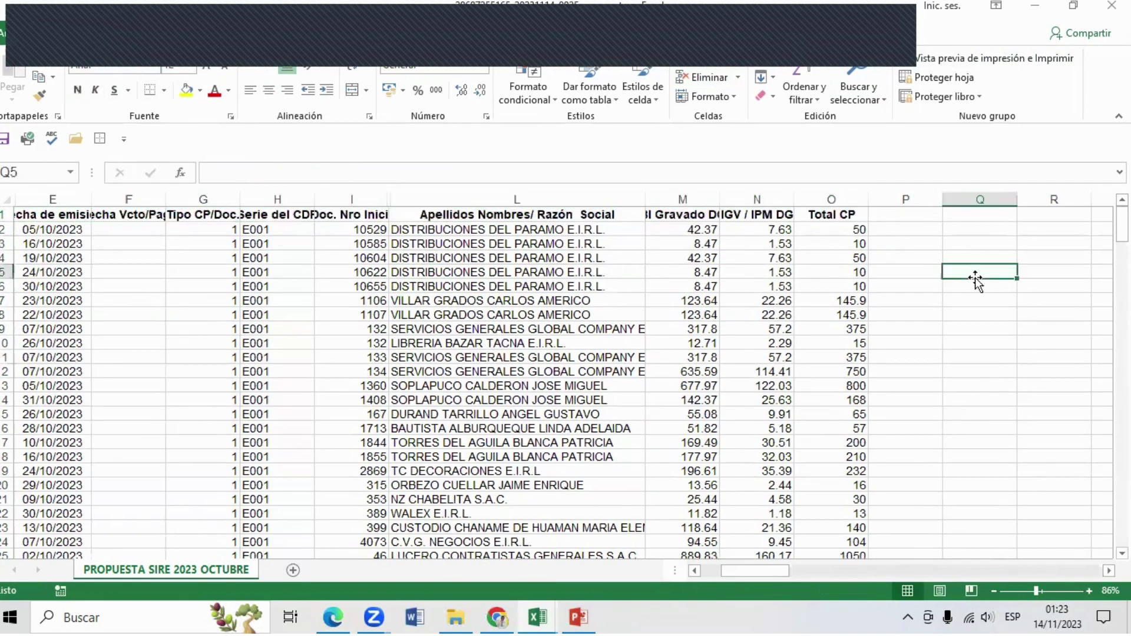
pyautogui.click(4, 214)
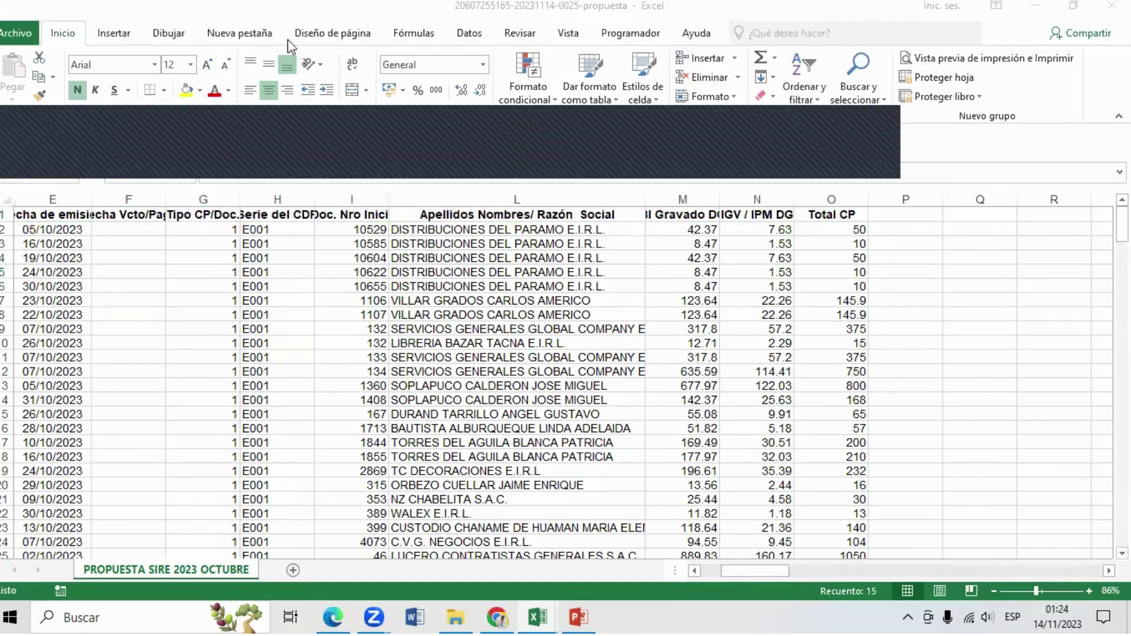
pyautogui.click(353, 64)
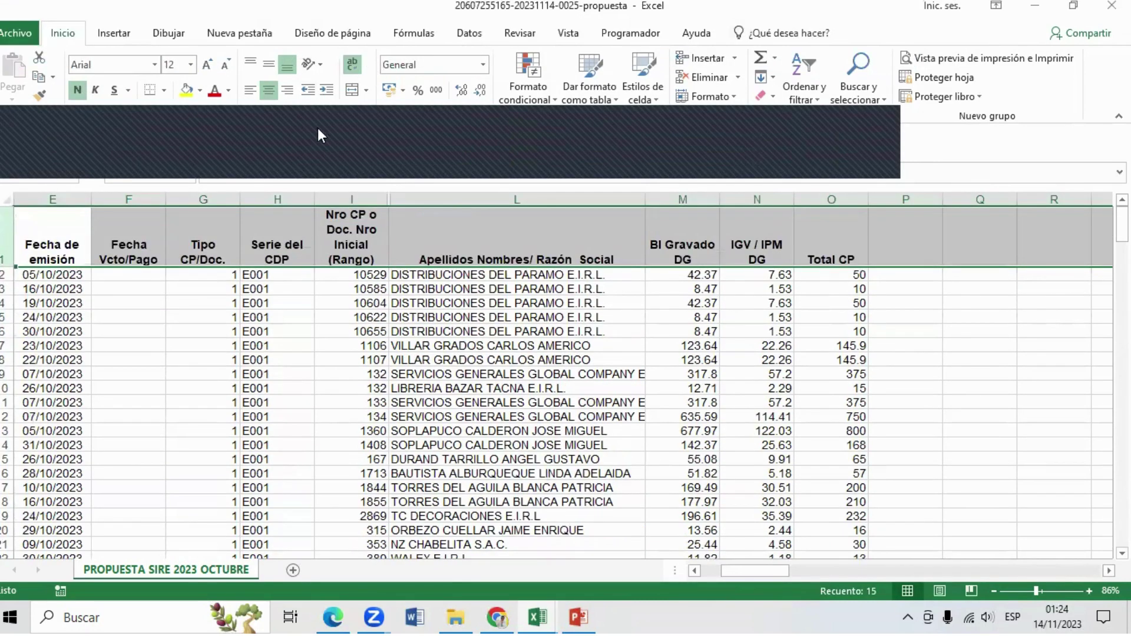
pyautogui.click(270, 65)
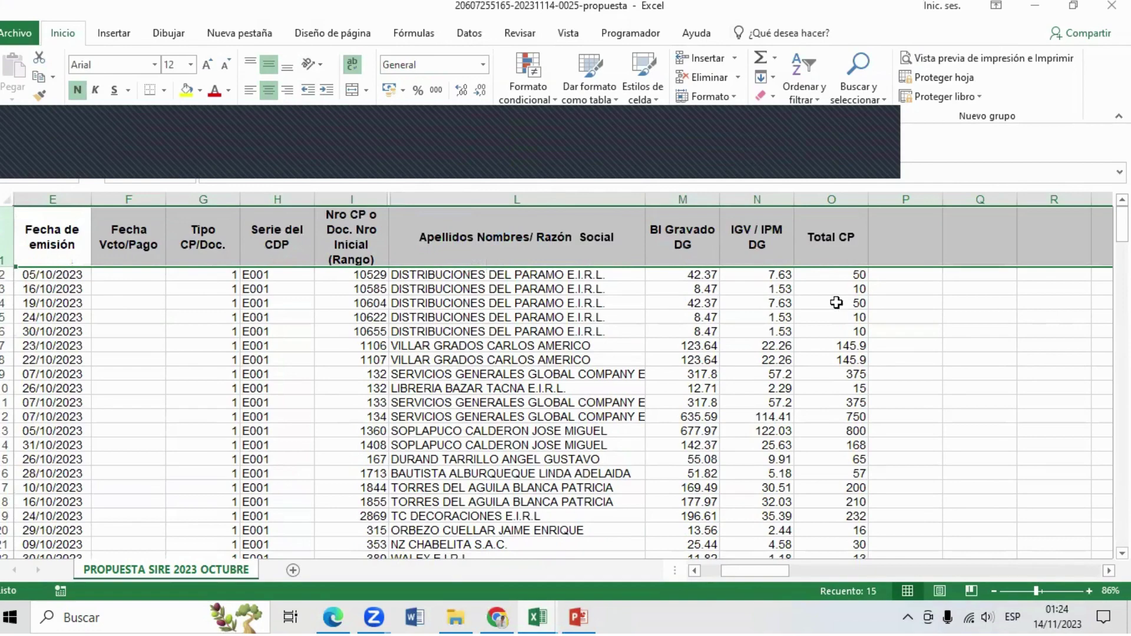
pyautogui.moveTo(690, 274)
pyautogui.mouseDown()
pyautogui.moveTo(692, 614)
pyautogui.moveTo(701, 504)
pyautogui.mouseUp()
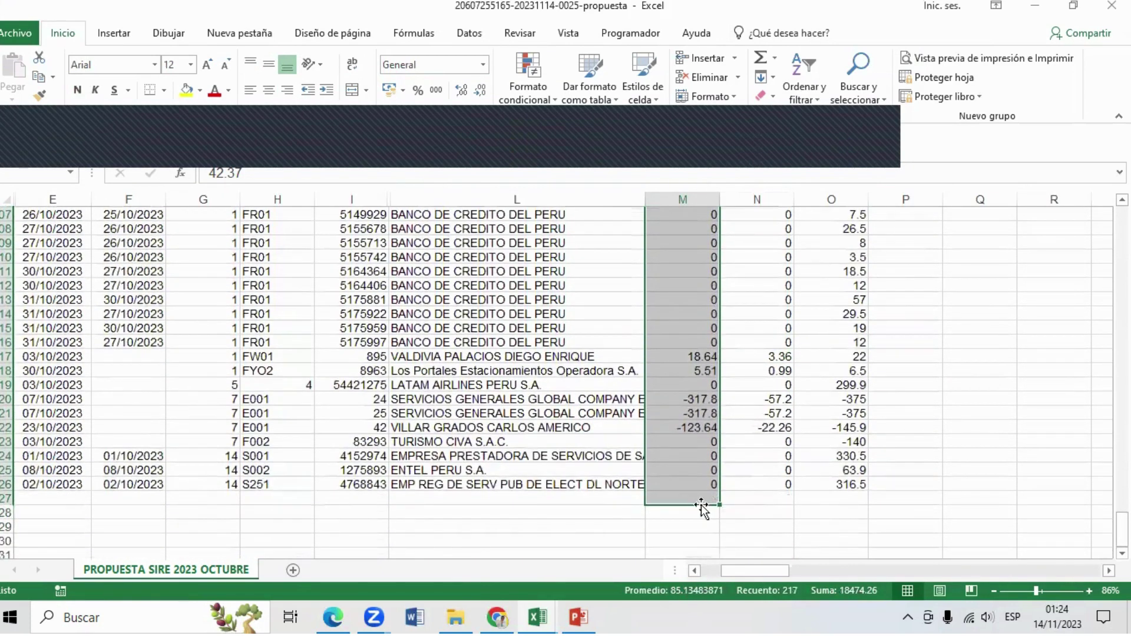
# Step: AutoSum column M into M227 and copy it across to N227 and O227
pyautogui.click(762, 62)
pyautogui.moveTo(1122, 302); pyautogui.dragTo(1123, 529)
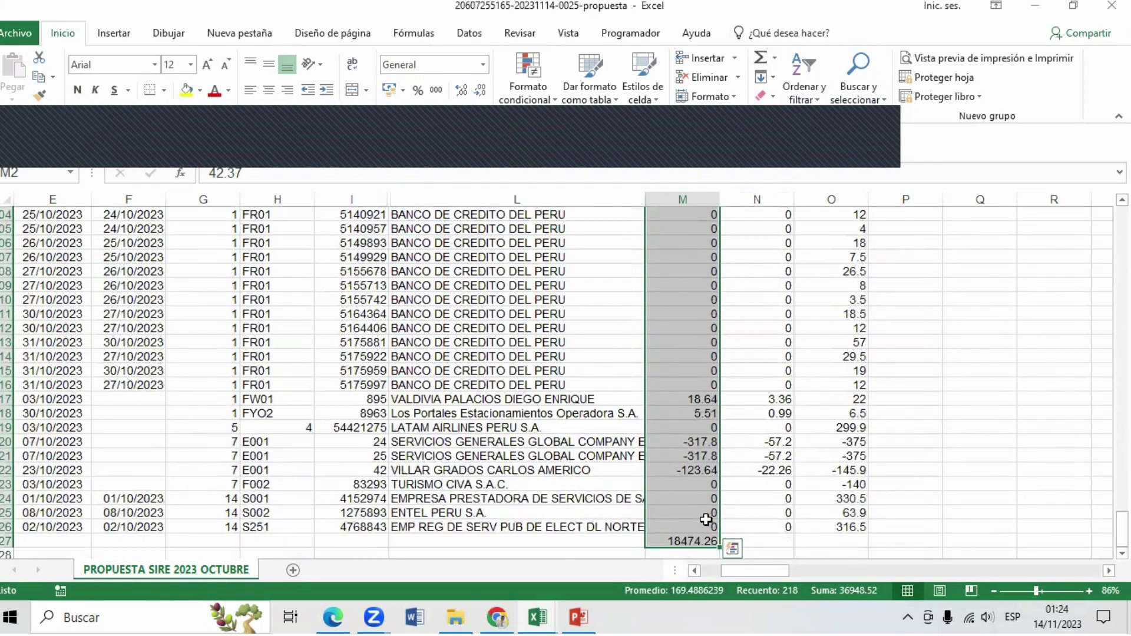
pyautogui.click(698, 539)
pyautogui.moveTo(720, 547); pyautogui.dragTo(867, 538)
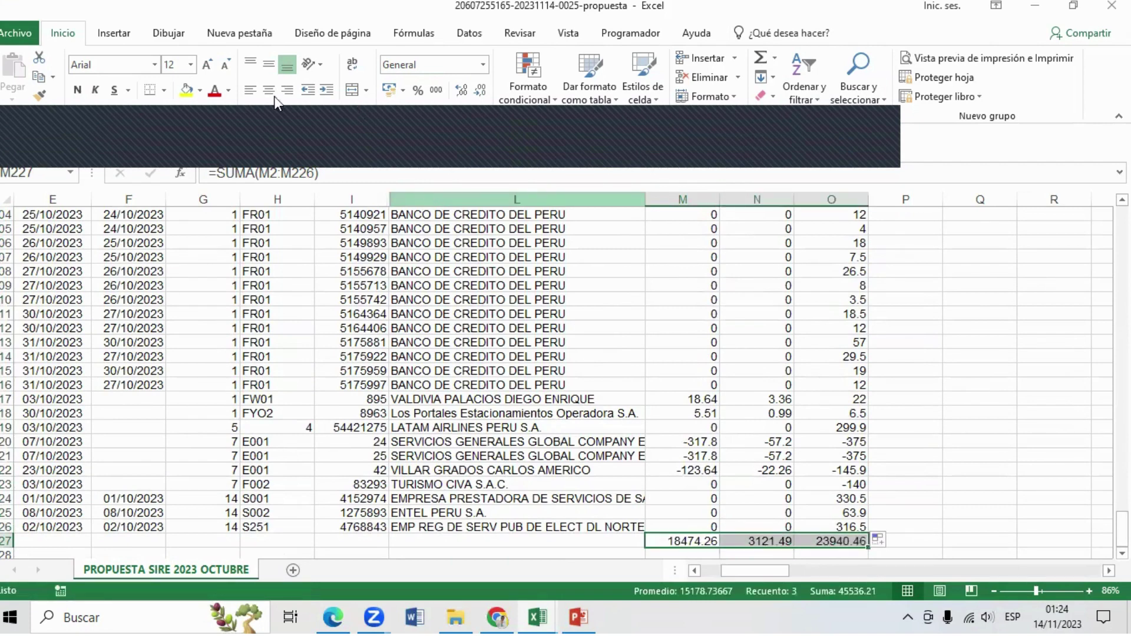
# Step: Make the M227:O227 totals bold, accounting-formatted and yellow-filled
pyautogui.click(78, 91)
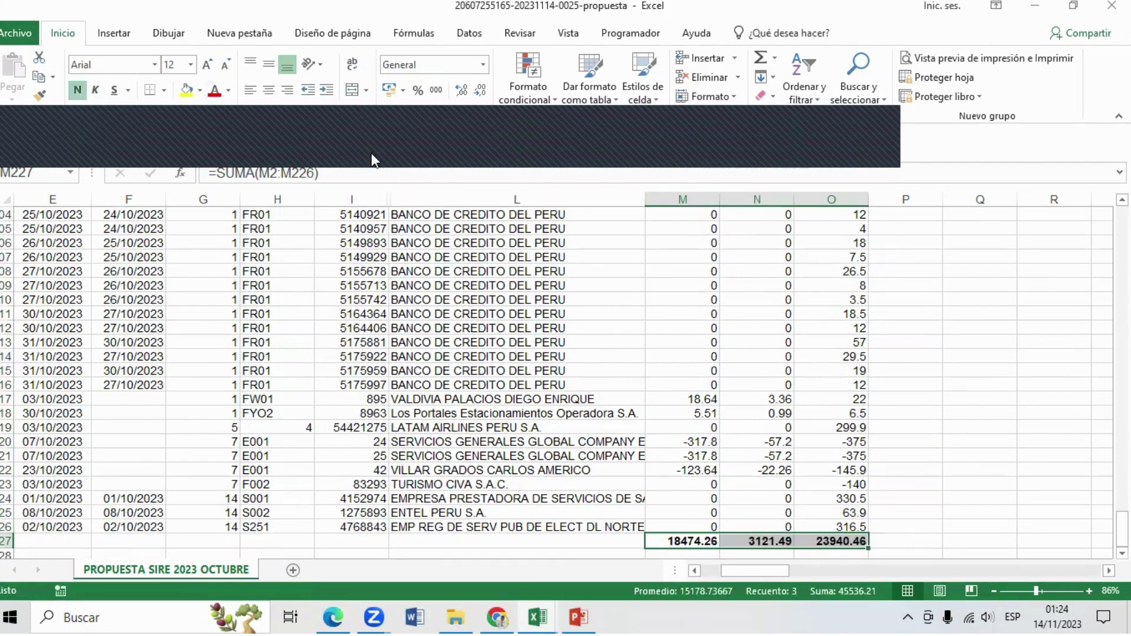
pyautogui.click(436, 90)
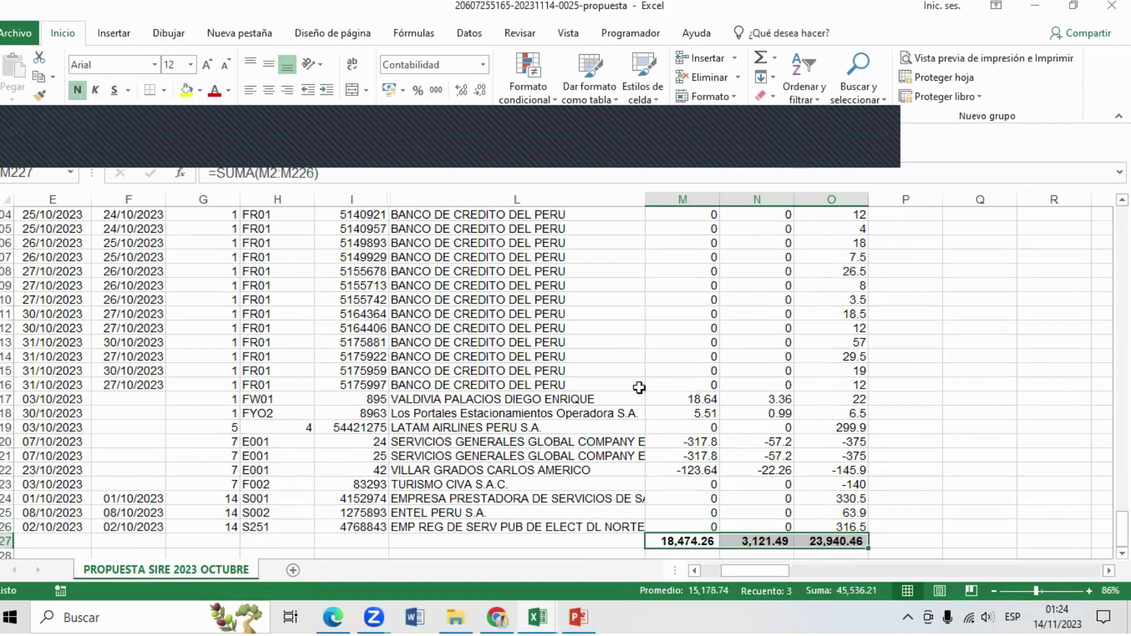
pyautogui.click(895, 461)
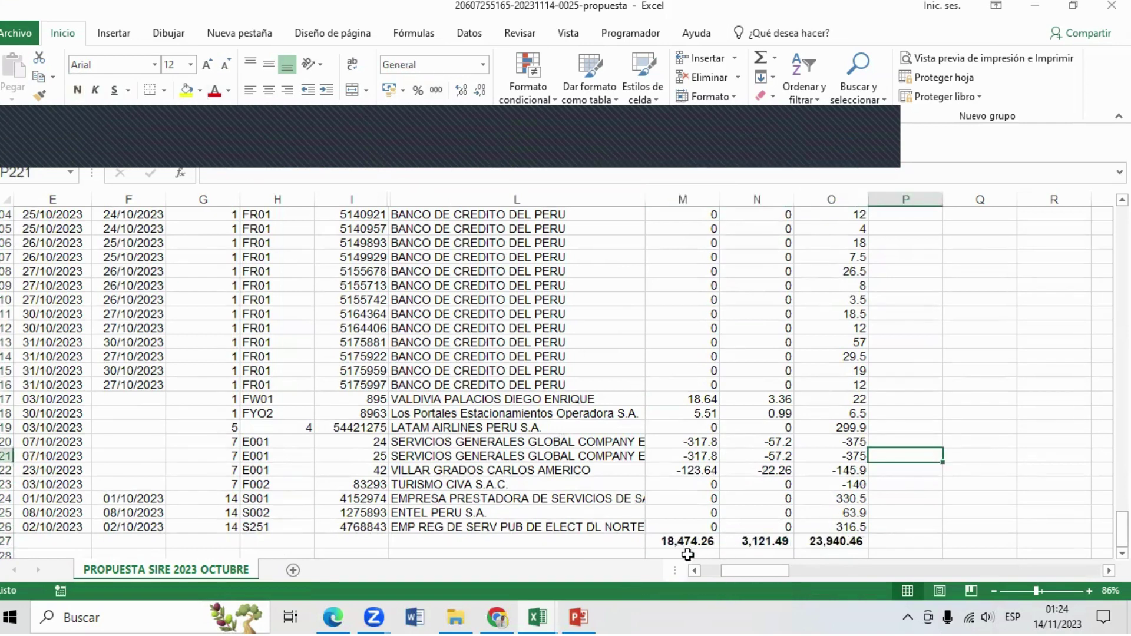
pyautogui.click(777, 545)
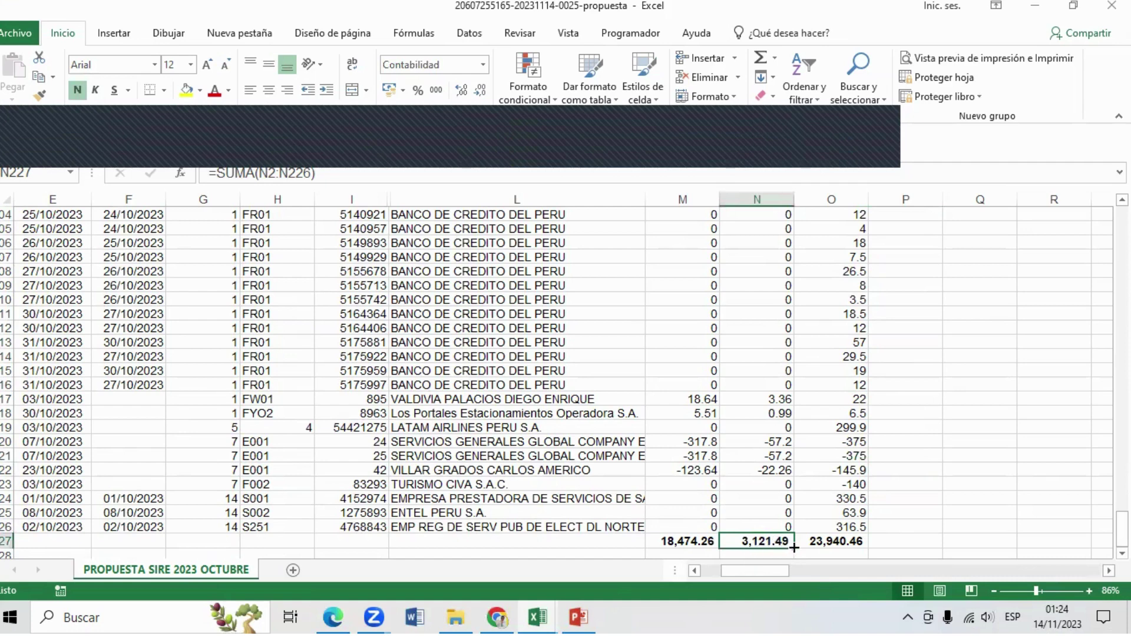
pyautogui.click(866, 538)
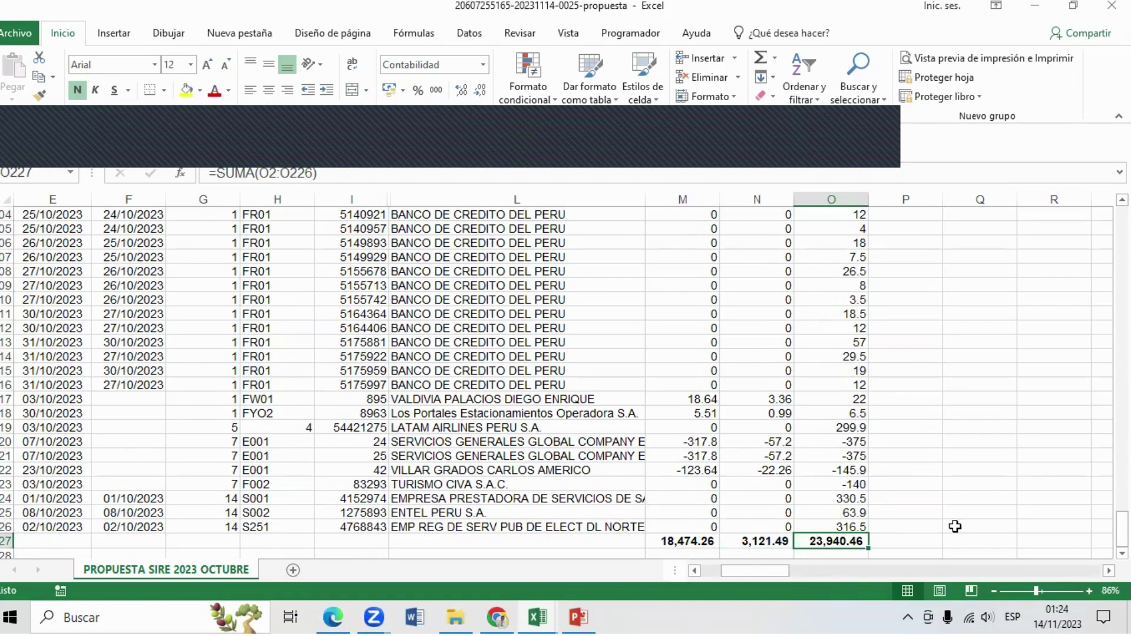
pyautogui.moveTo(684, 541); pyautogui.dragTo(843, 540)
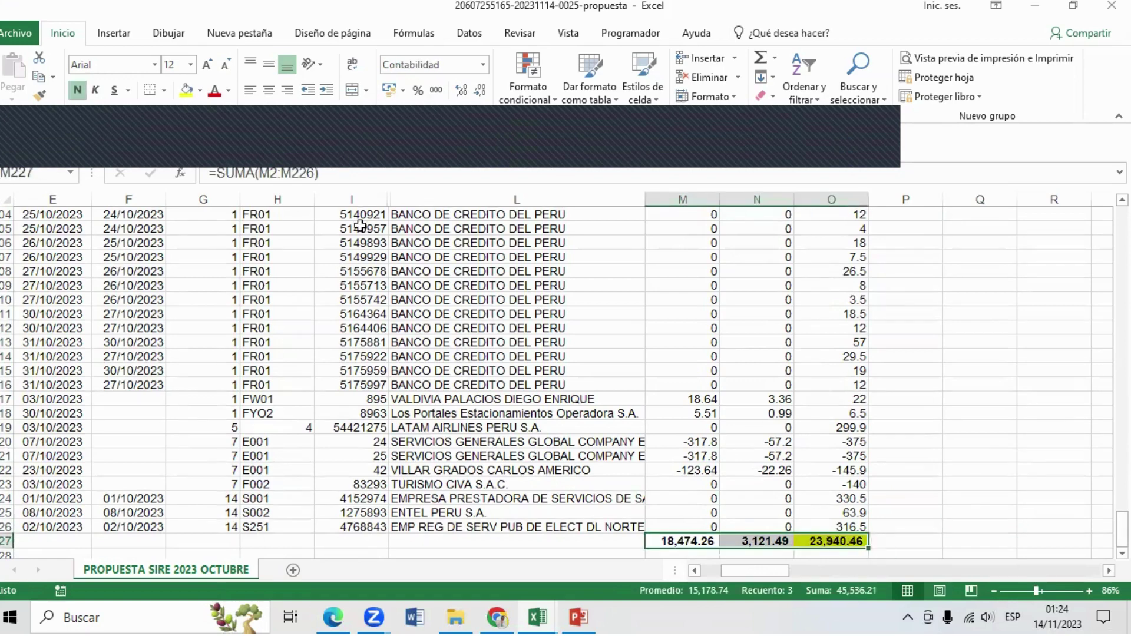
pyautogui.click(180, 92)
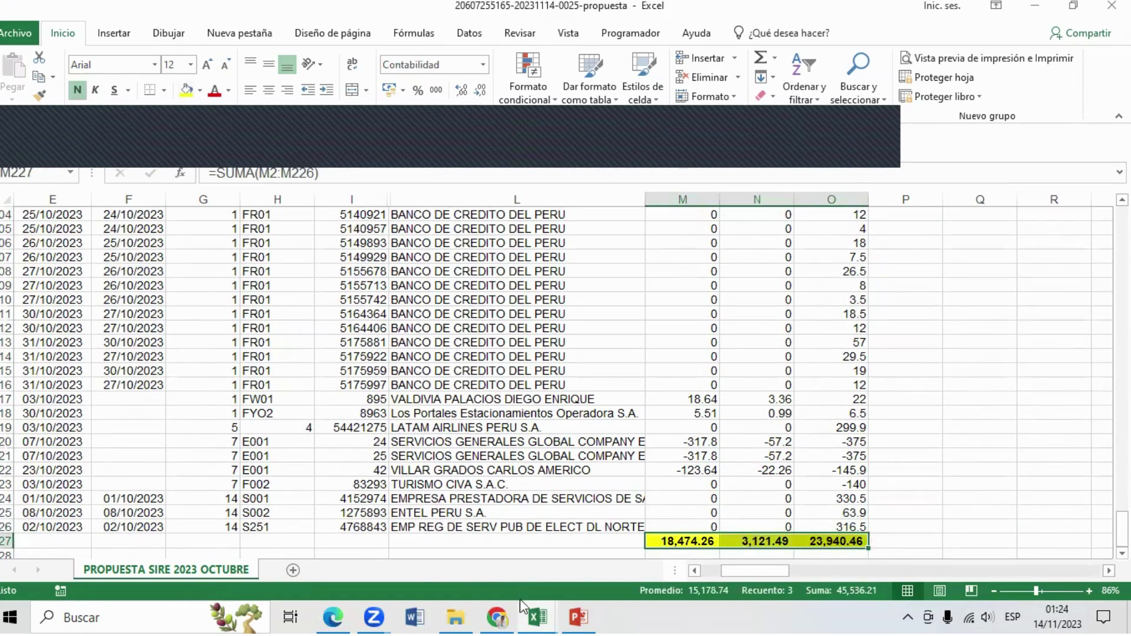
# Step: In the COMPRAS OCTUBRE 2023 workbook, rename the registrodecompras sheet to SISTEMA EXTERNO
pyautogui.moveTo(537, 617)
pyautogui.click(513, 577)
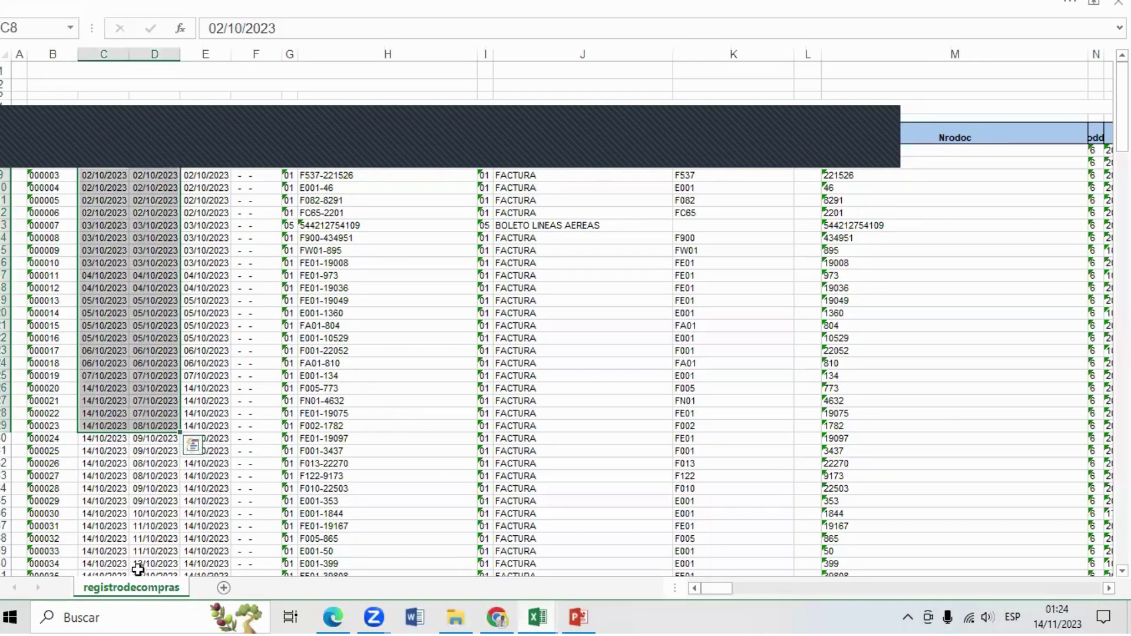
pyautogui.doubleClick(169, 589)
pyautogui.write('S')
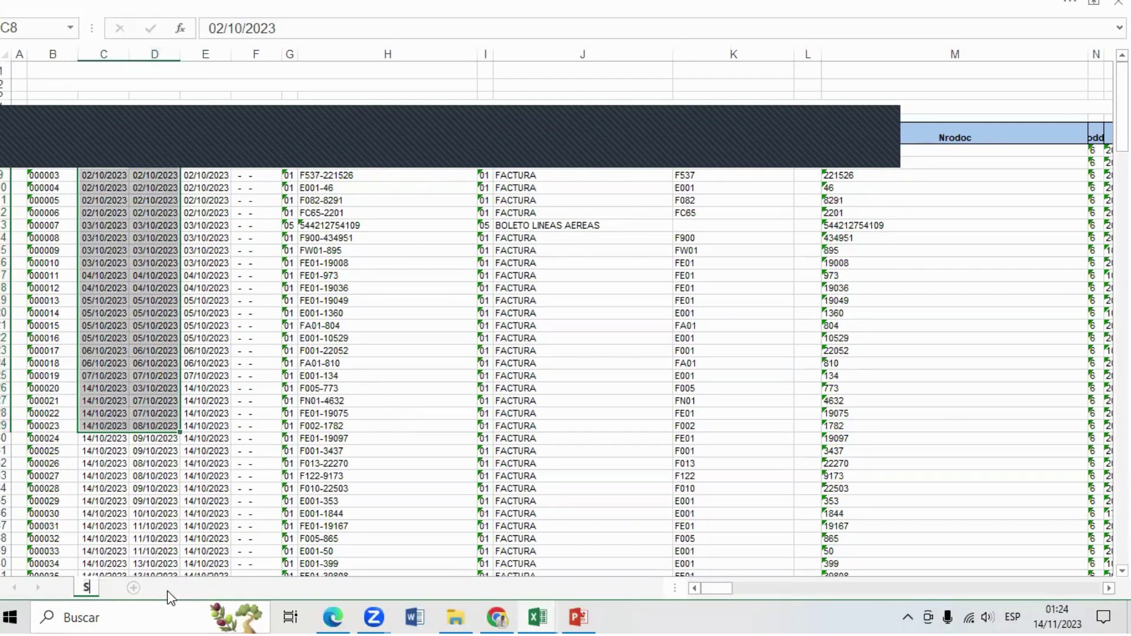
pyautogui.write('ISTEMA EXTE')
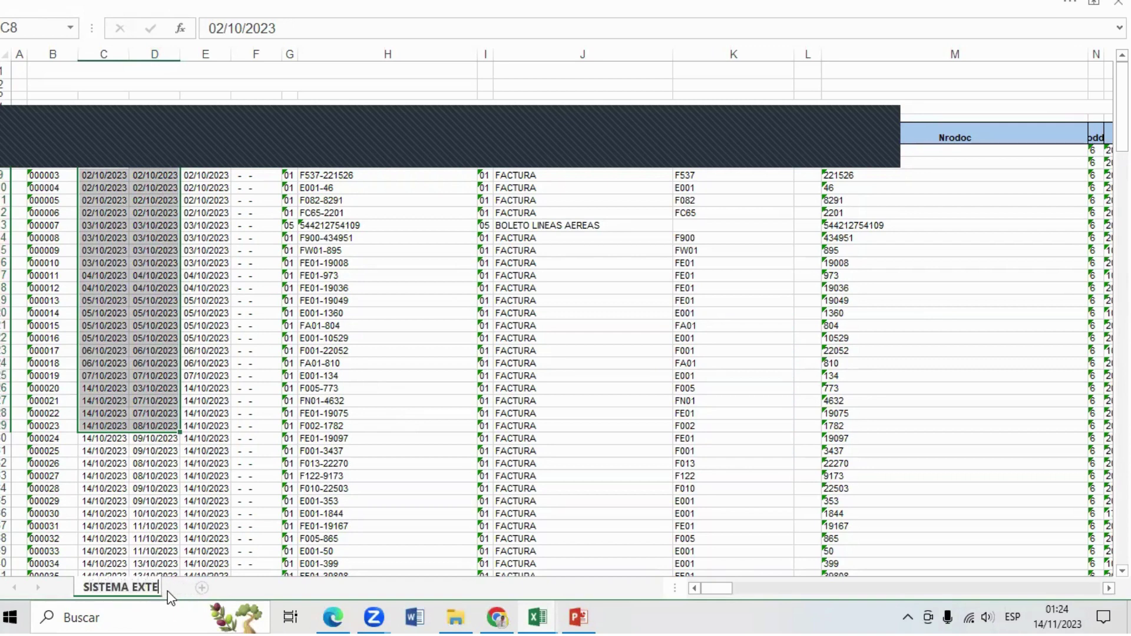
pyautogui.write('RNO')
pyautogui.press('Return')
pyautogui.click(399, 473)
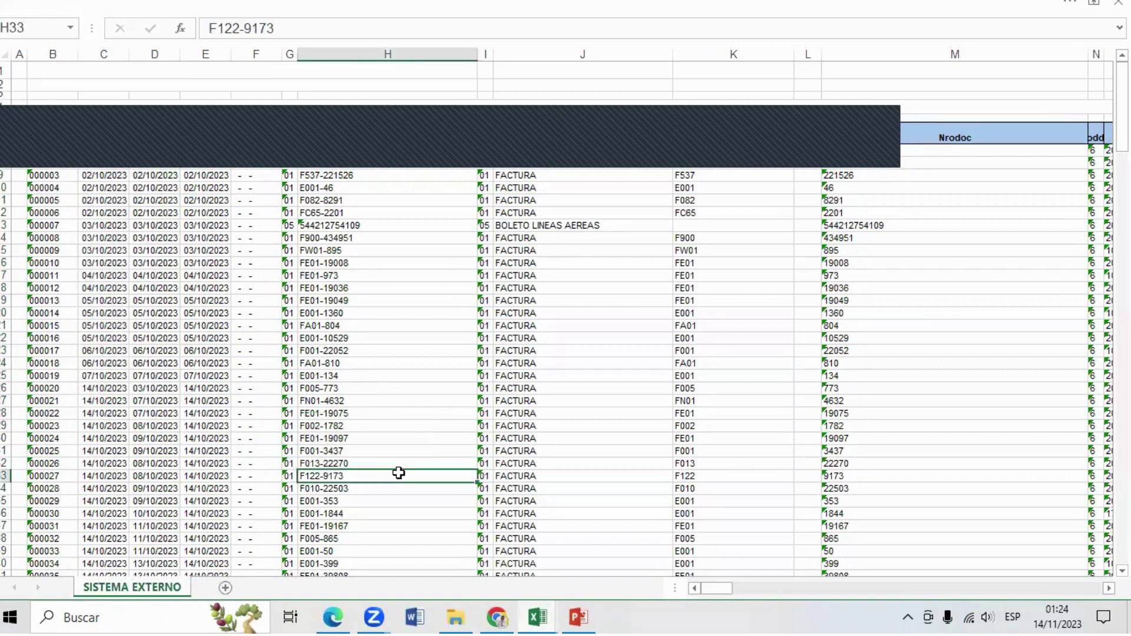
# Step: Try Move or Copy on SISTEMA EXTERNO, cancel it, and return to the SIRE proposal workbook
pyautogui.rightClick(164, 591)
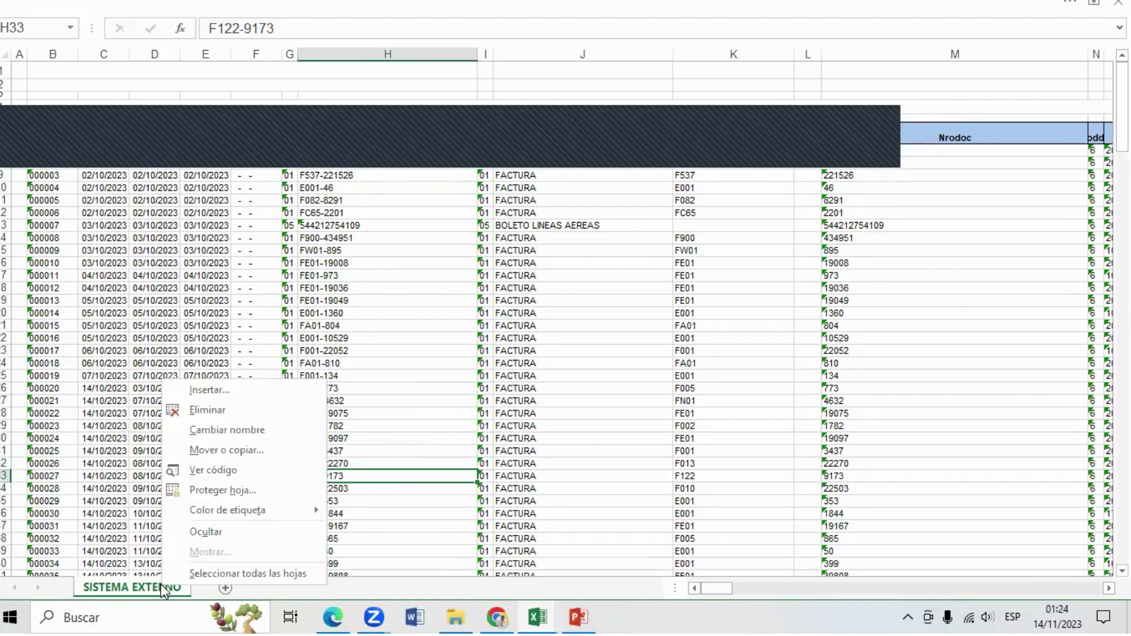
pyautogui.click(247, 451)
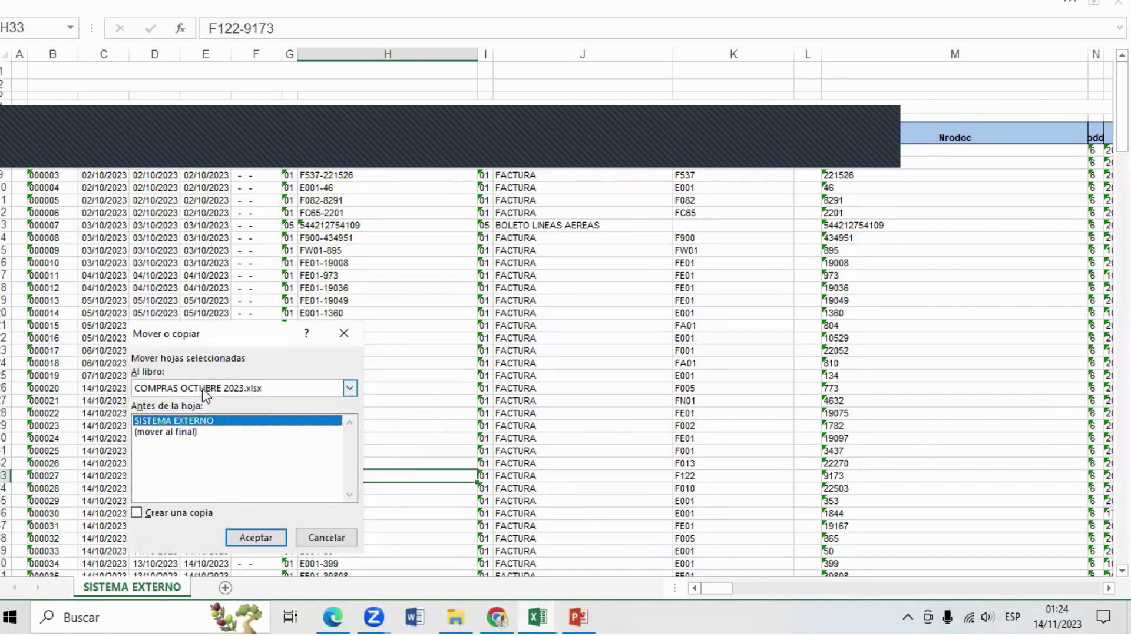
pyautogui.click(247, 390)
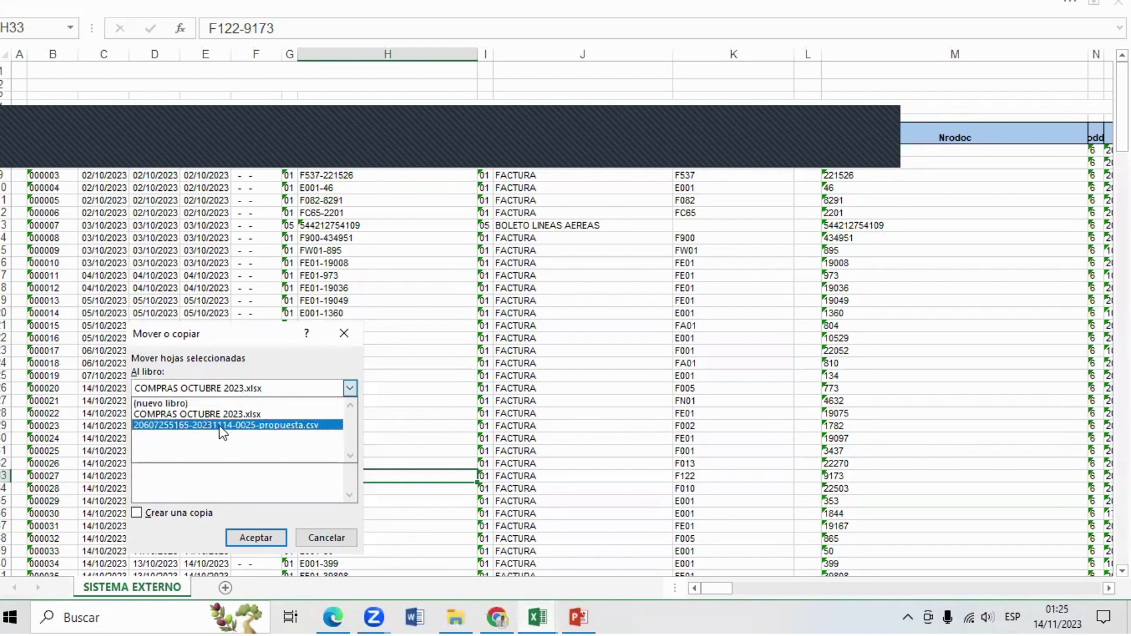
pyautogui.click(164, 425)
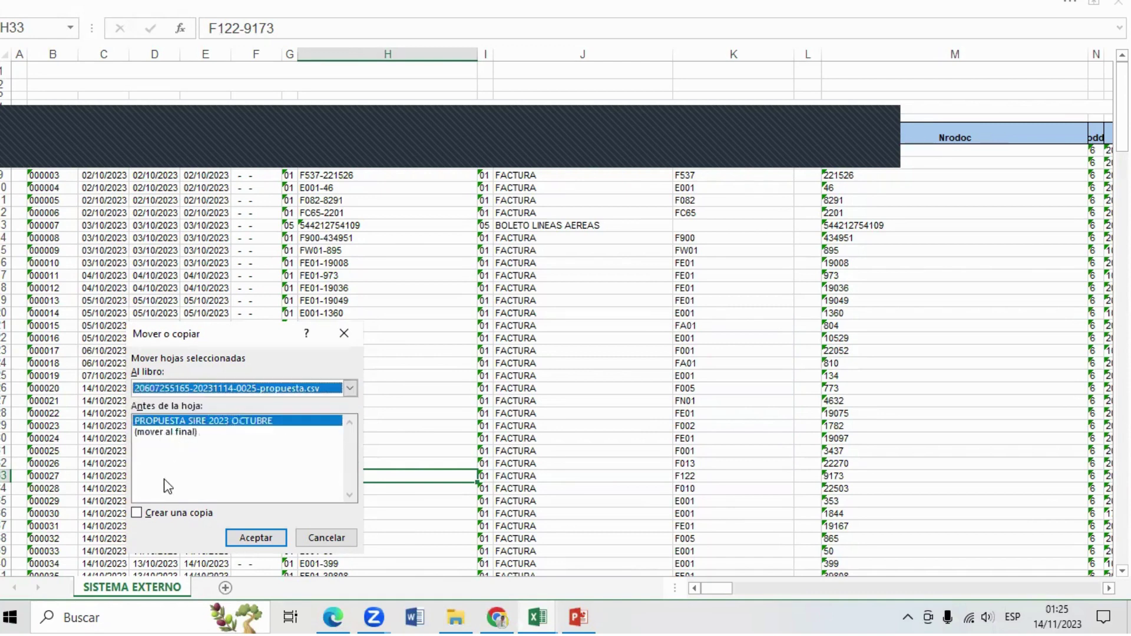
pyautogui.click(138, 512)
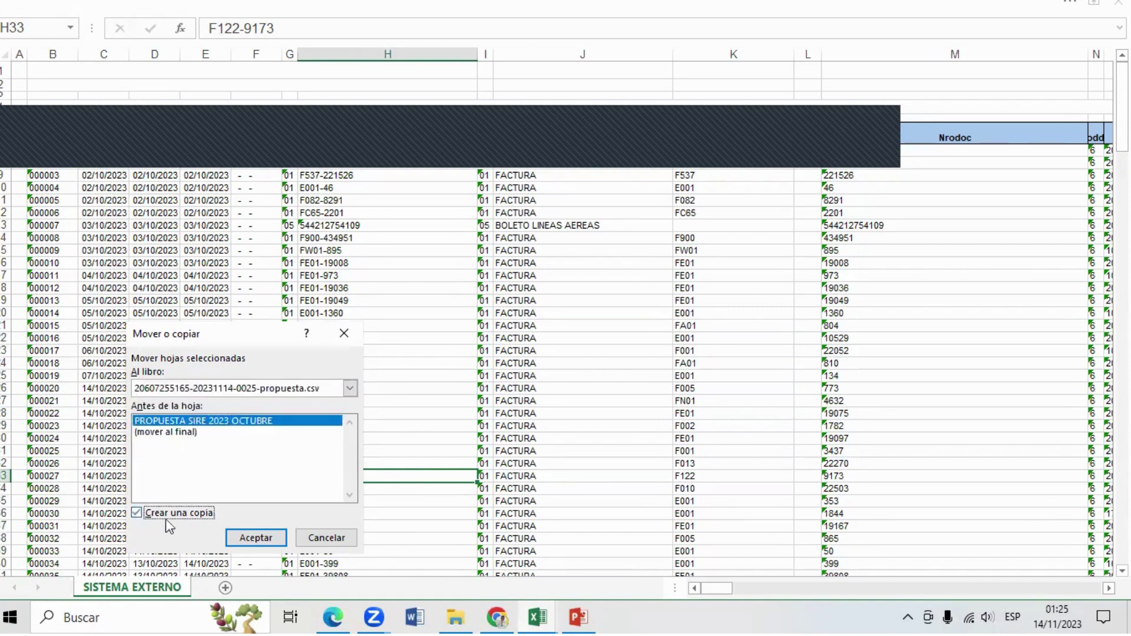
pyautogui.click(327, 539)
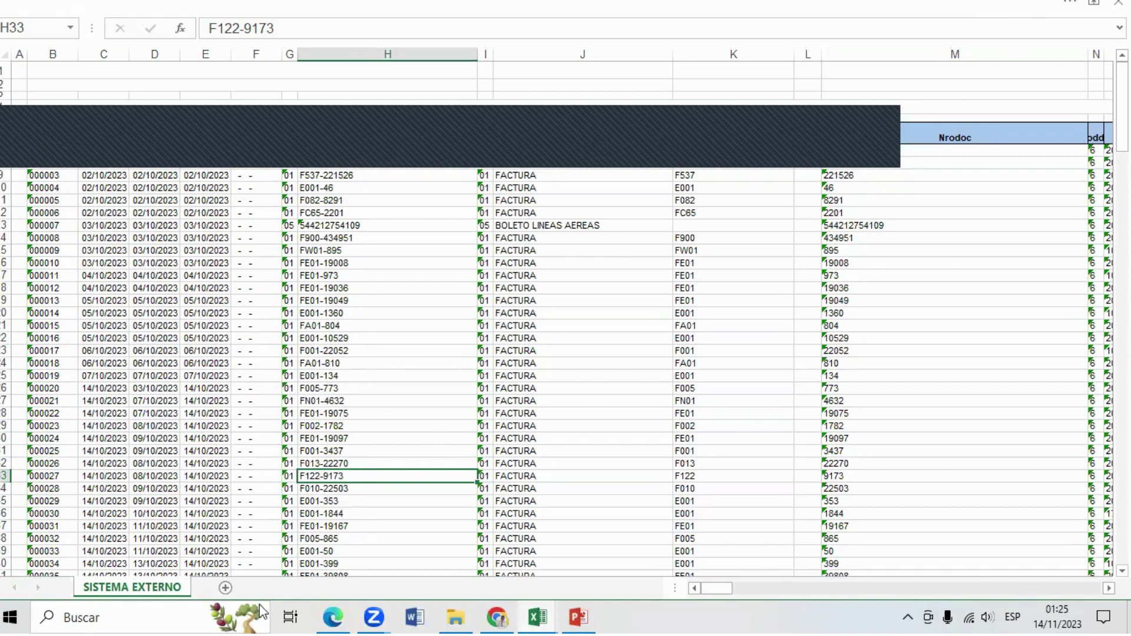
pyautogui.click(158, 352)
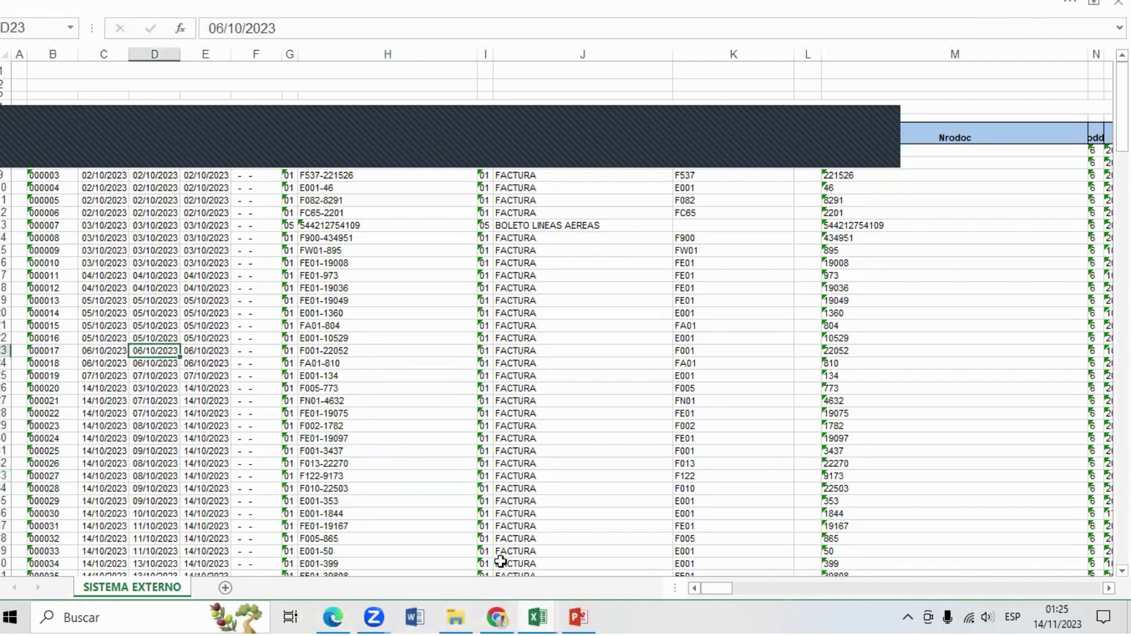
pyautogui.moveTo(538, 617)
pyautogui.click(586, 530)
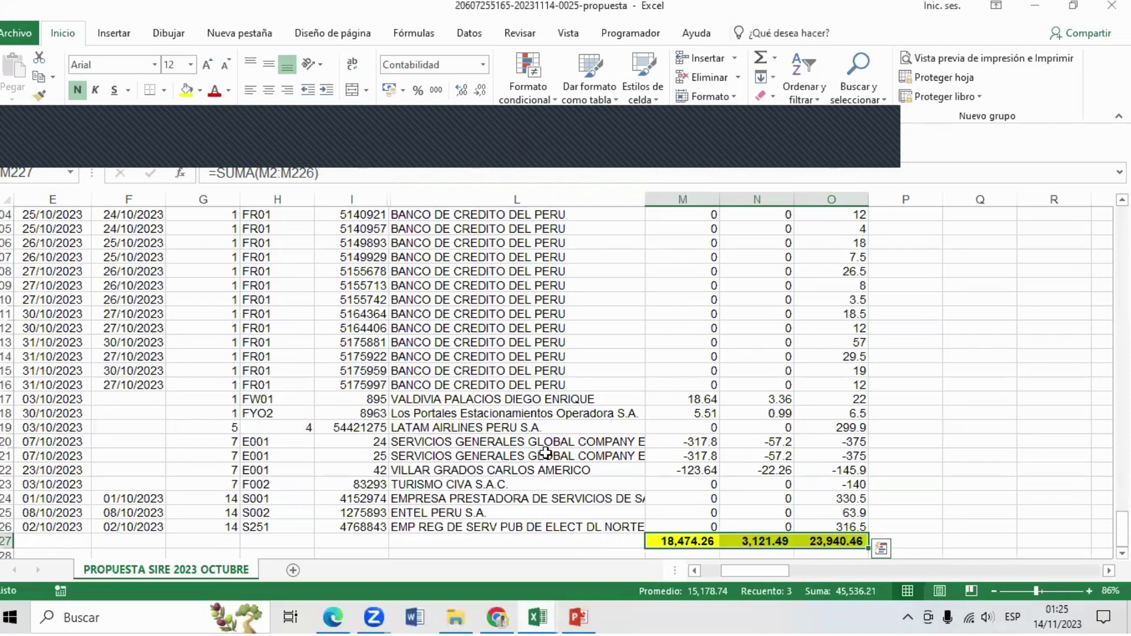
# Step: Copy PROPUESTA SIRE 2023 OCTUBRE into COMPRAS OCTUBRE 2023.xlsx and autofit column M to show 18,474.26
pyautogui.click(317, 525)
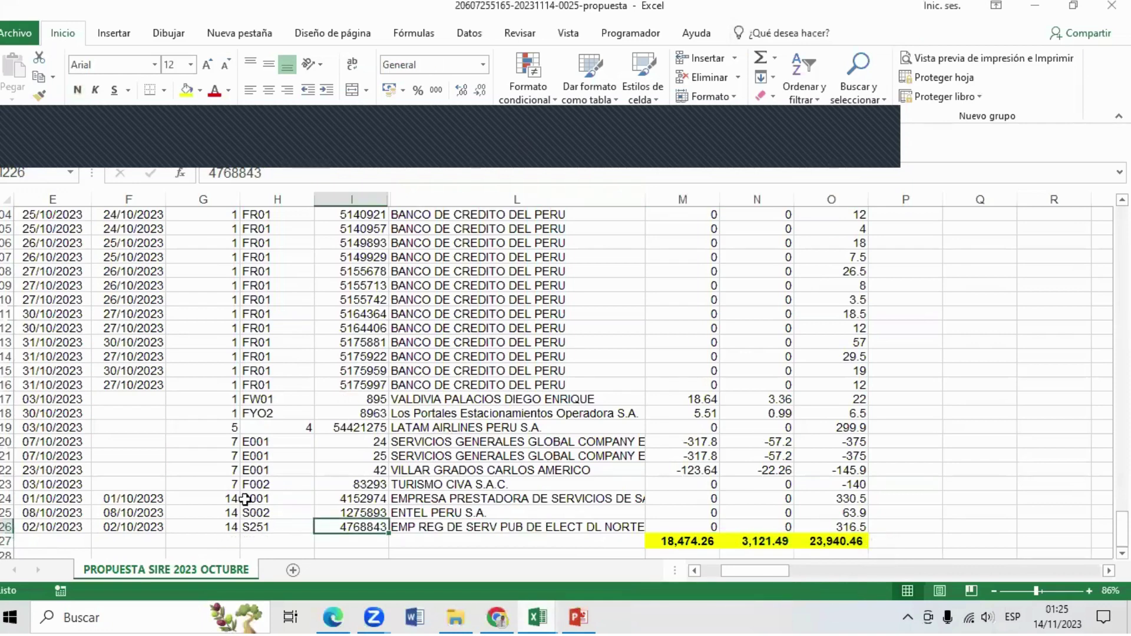
pyautogui.rightClick(231, 574)
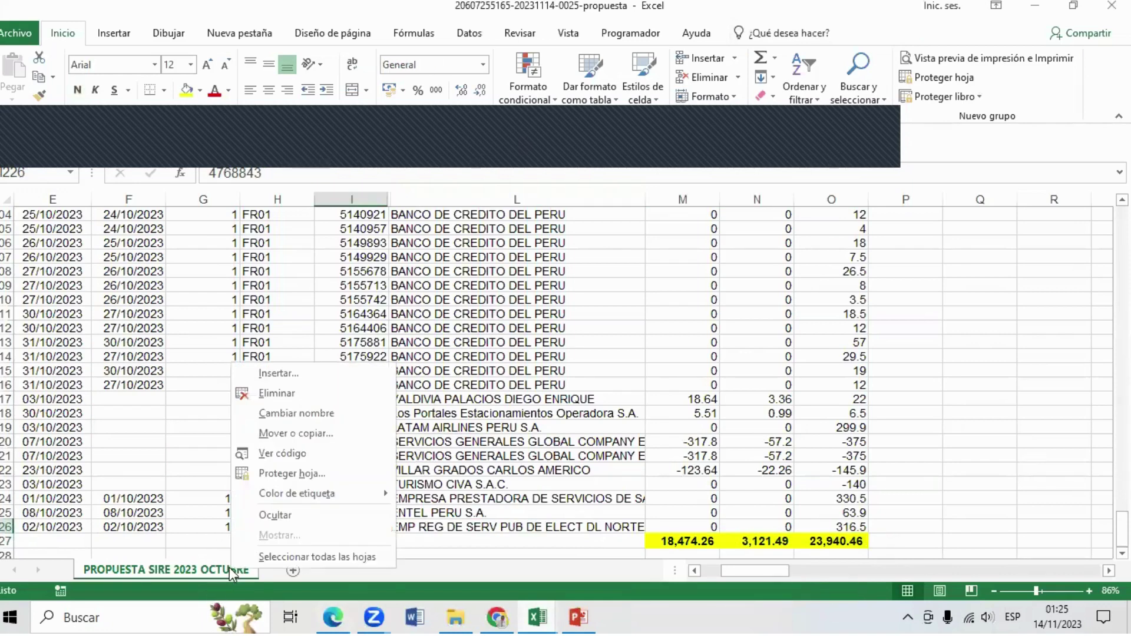
pyautogui.click(329, 434)
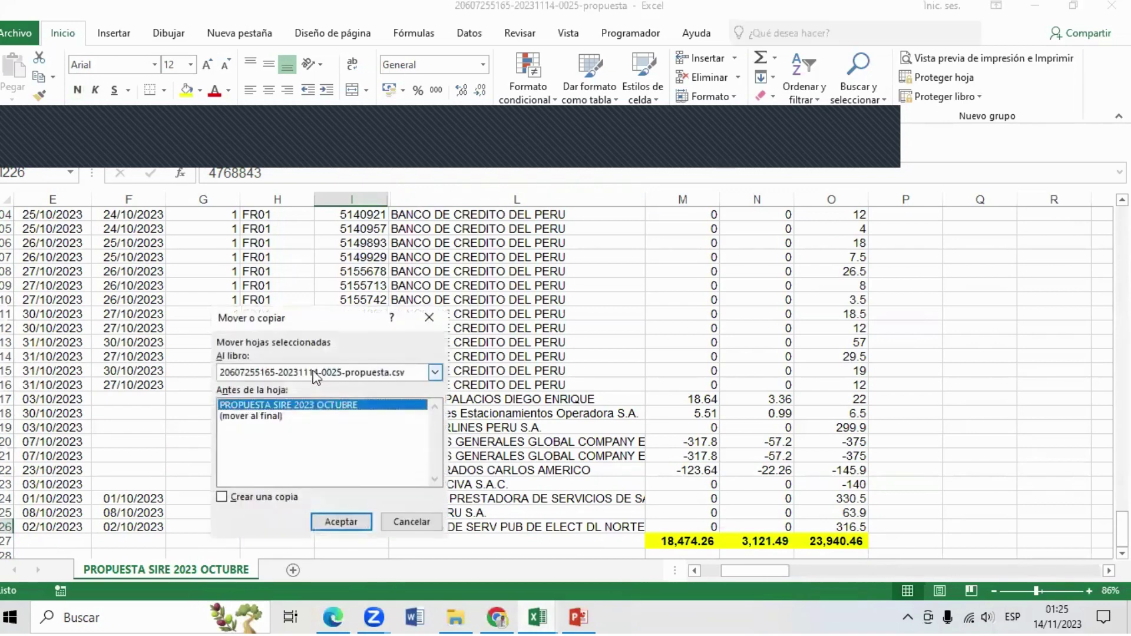
pyautogui.click(306, 372)
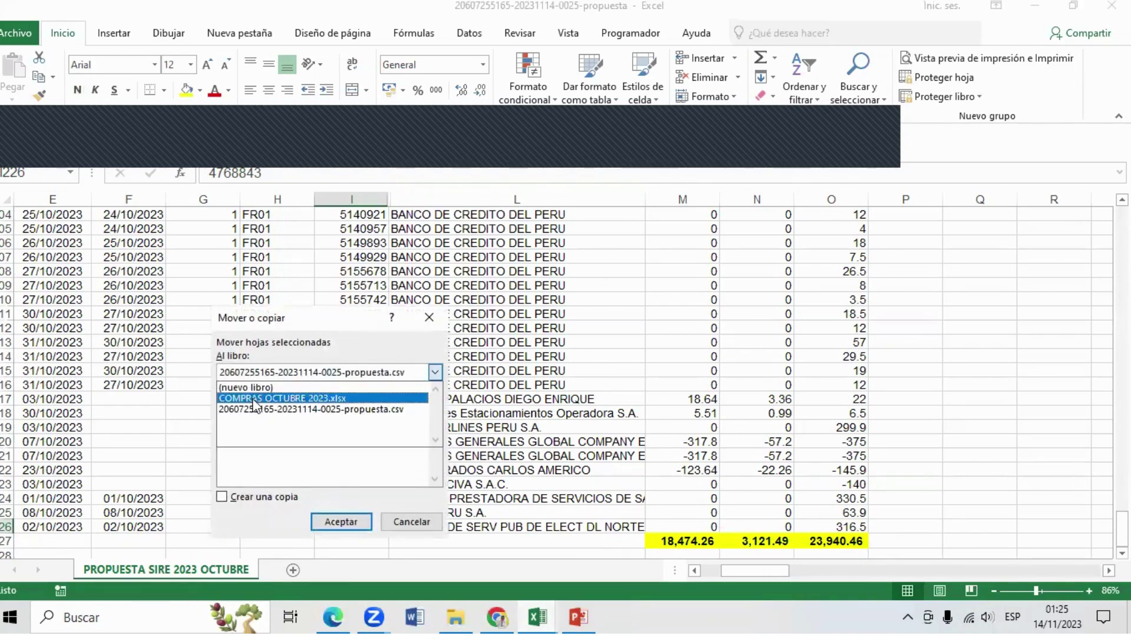
pyautogui.click(278, 400)
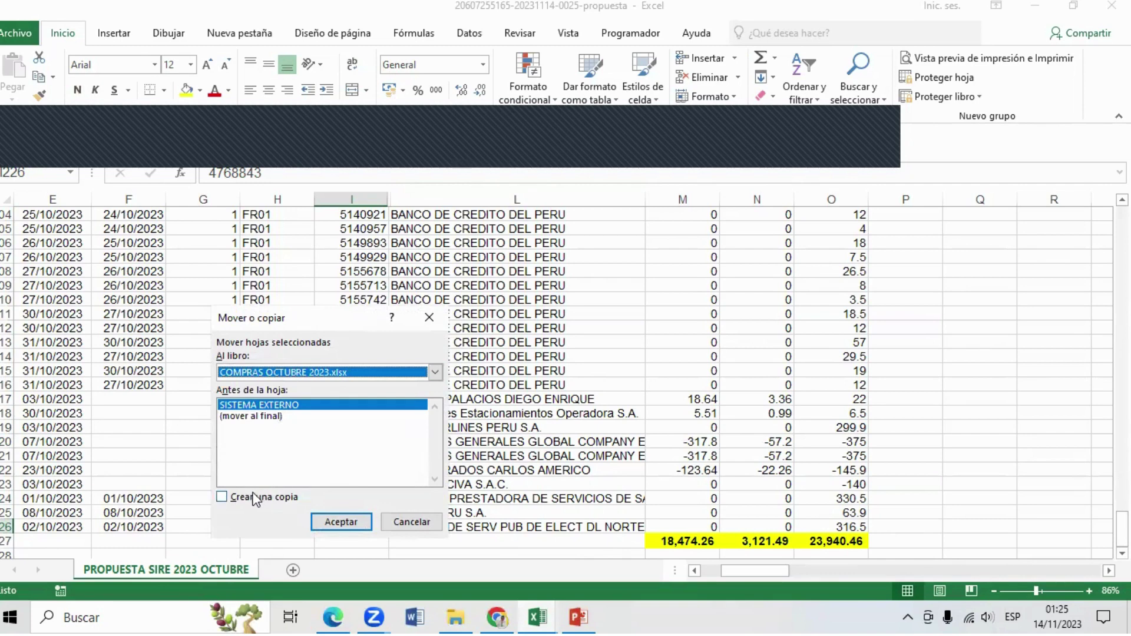
pyautogui.click(234, 500)
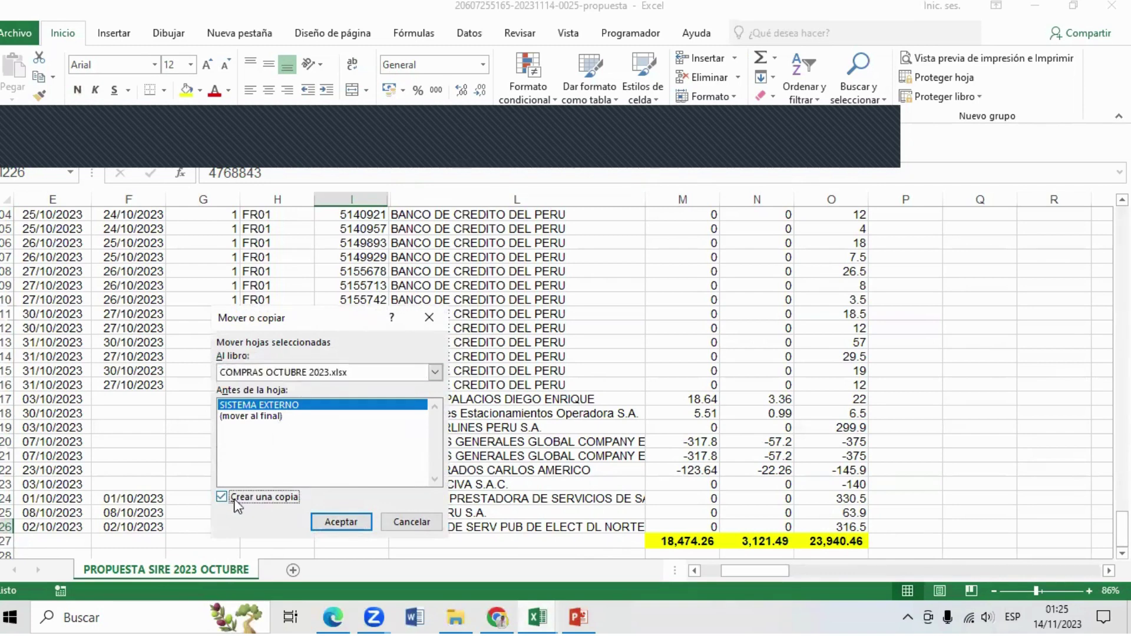
pyautogui.click(339, 523)
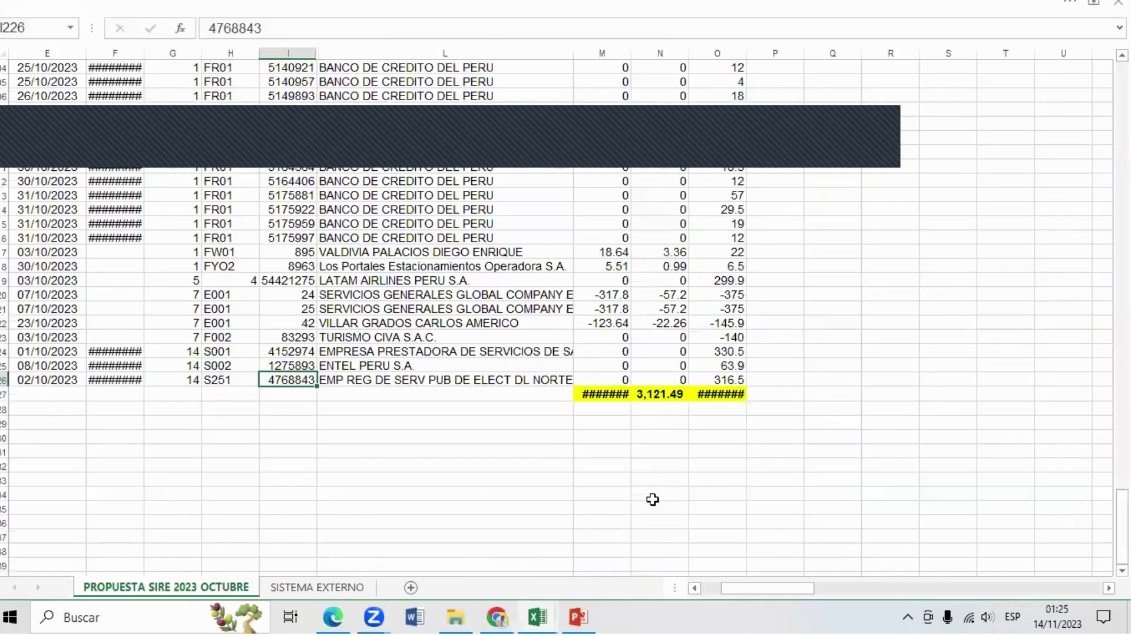
pyautogui.click(652, 496)
pyautogui.doubleClick(632, 56)
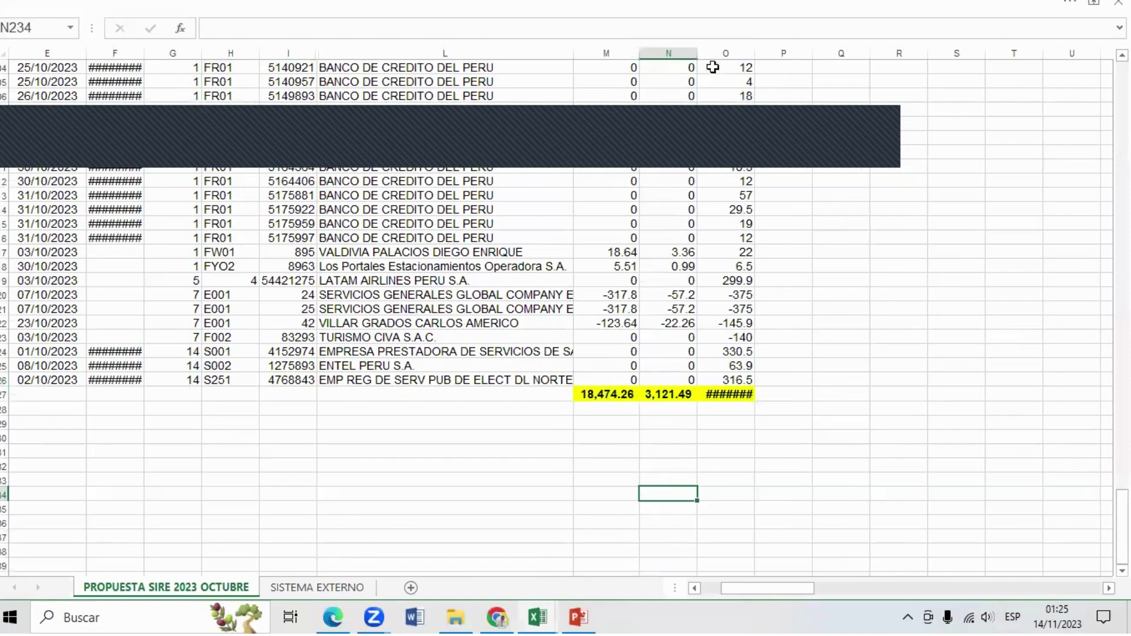
# Step: Autofit column O so its 23,940.46 total is visible
pyautogui.doubleClick(755, 53)
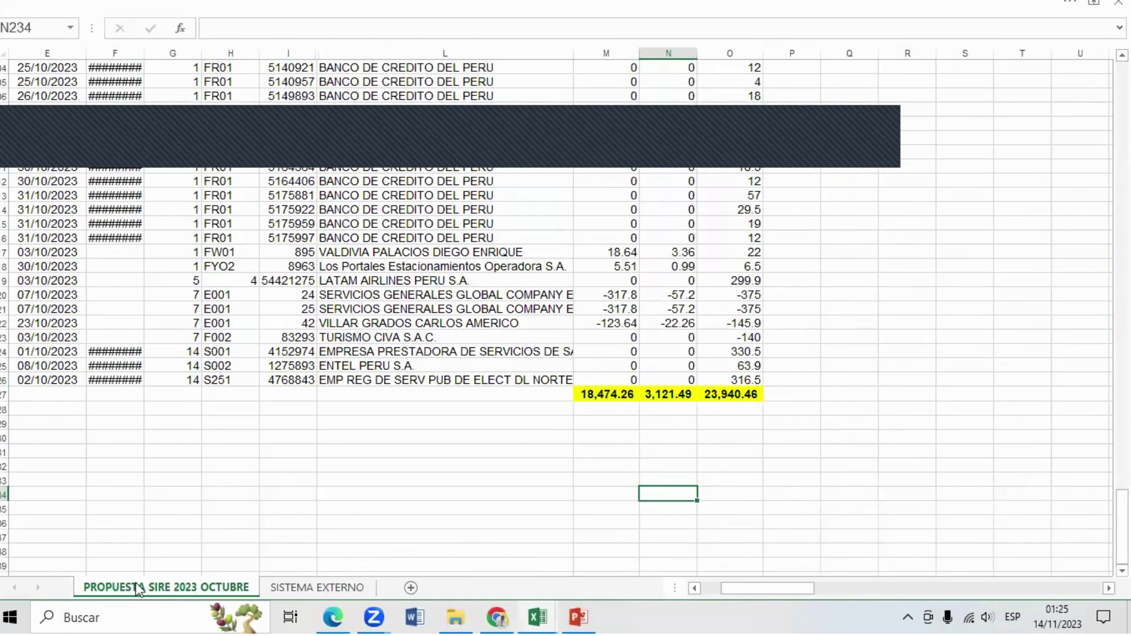
pyautogui.click(345, 589)
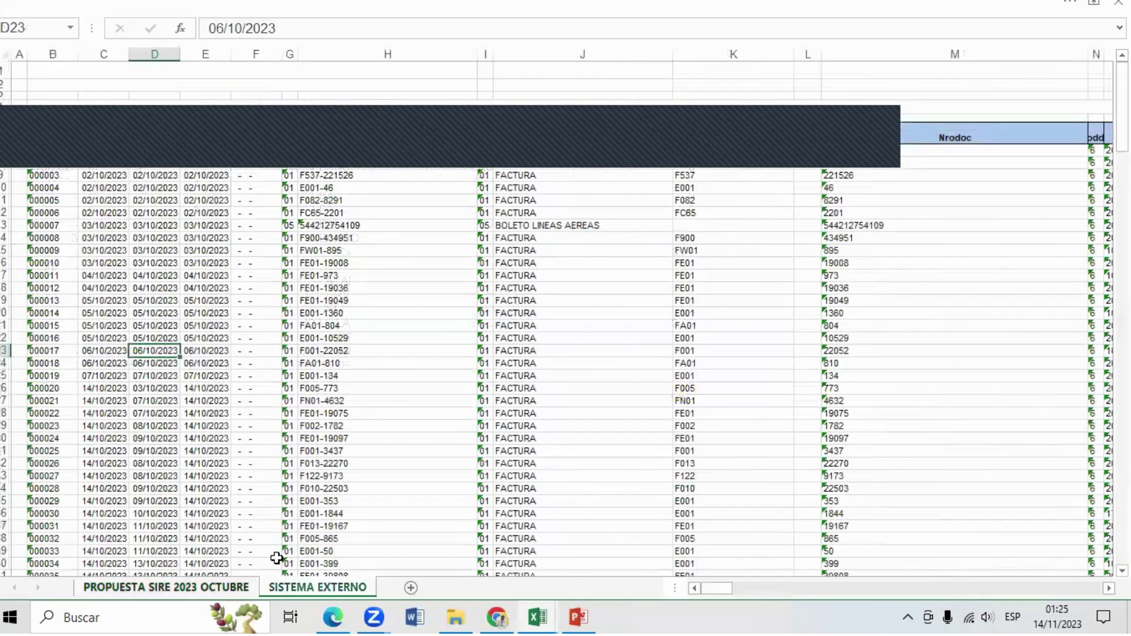
pyautogui.hotkey('ctrl', 'pageup')
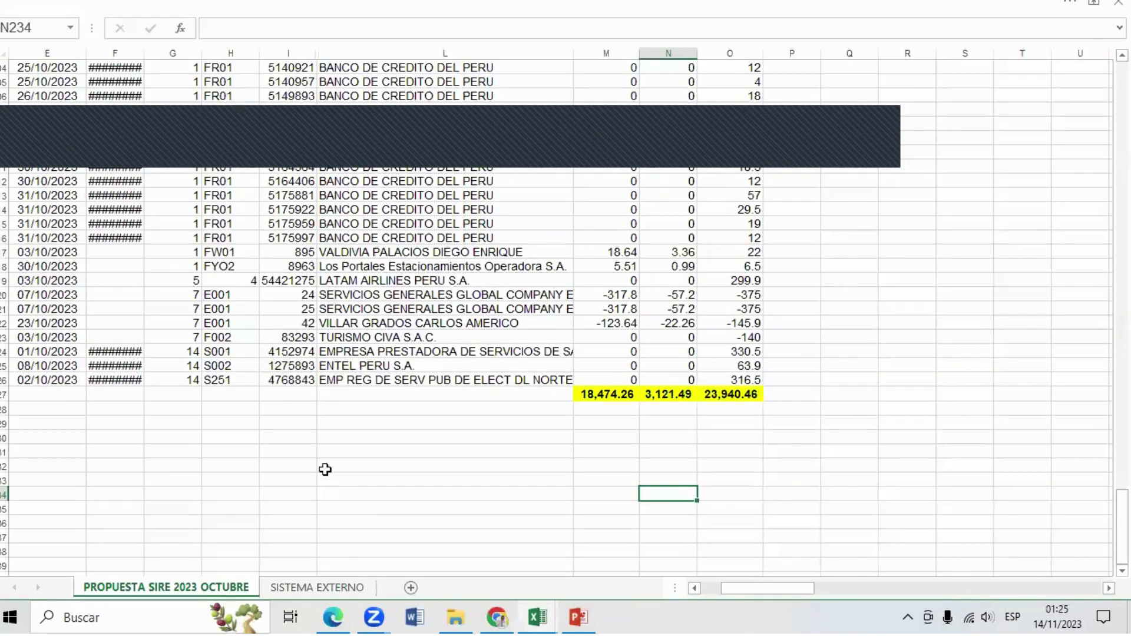
# Step: Colour the SISTEMA EXTERNO tab red and the PROPUESTA SIRE 2023 OCTUBRE tab yellow
pyautogui.click(302, 587)
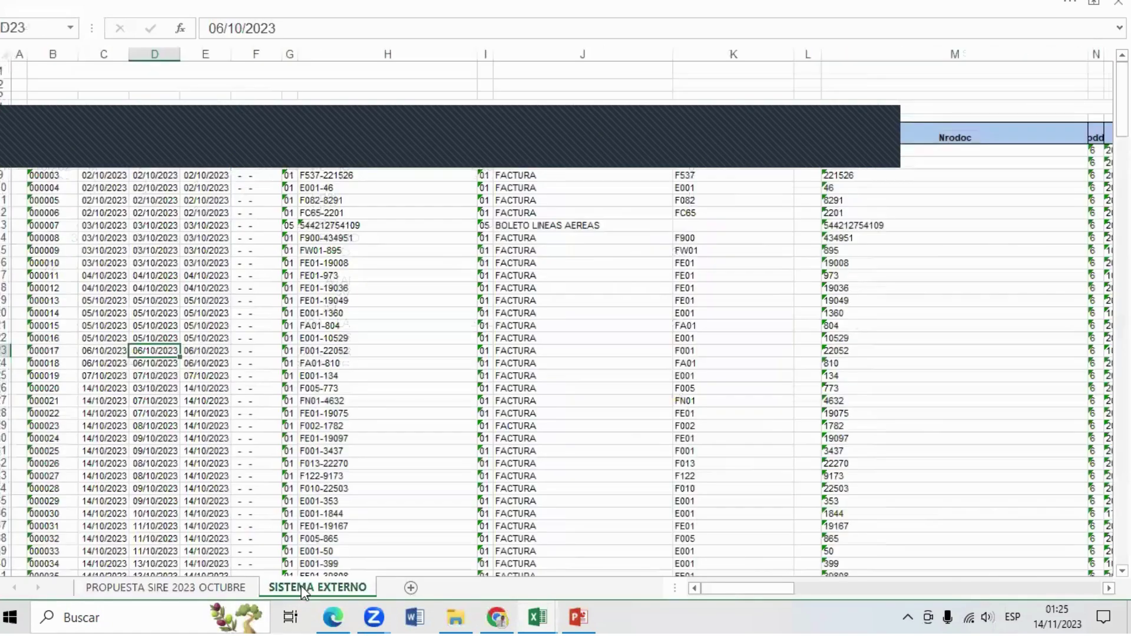
pyautogui.rightClick(302, 587)
pyautogui.moveTo(369, 510)
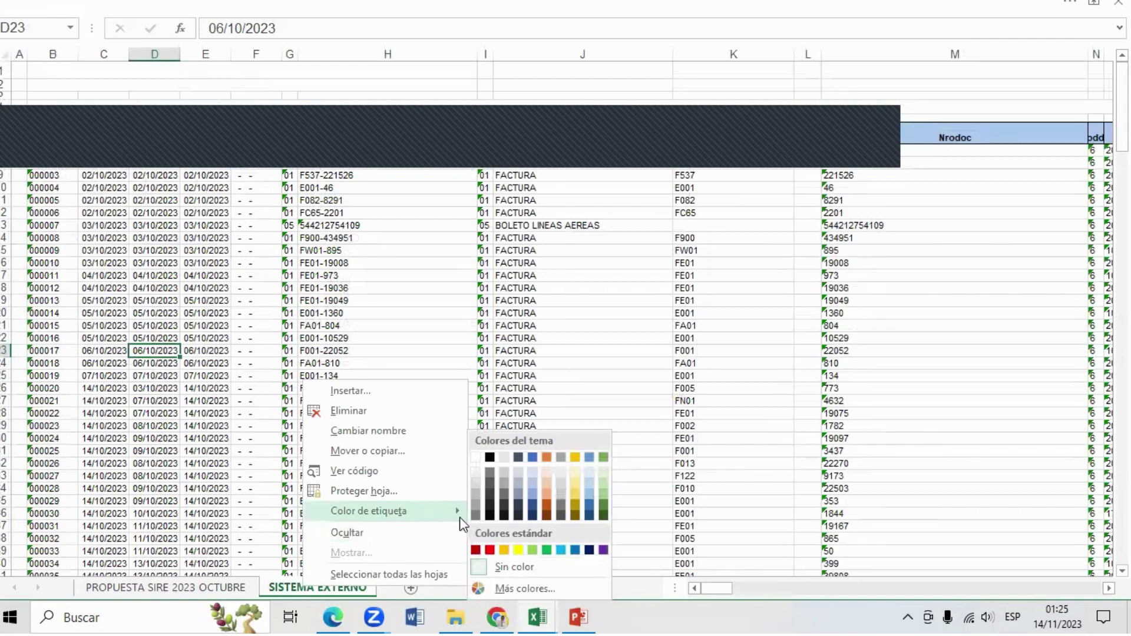
pyautogui.click(482, 552)
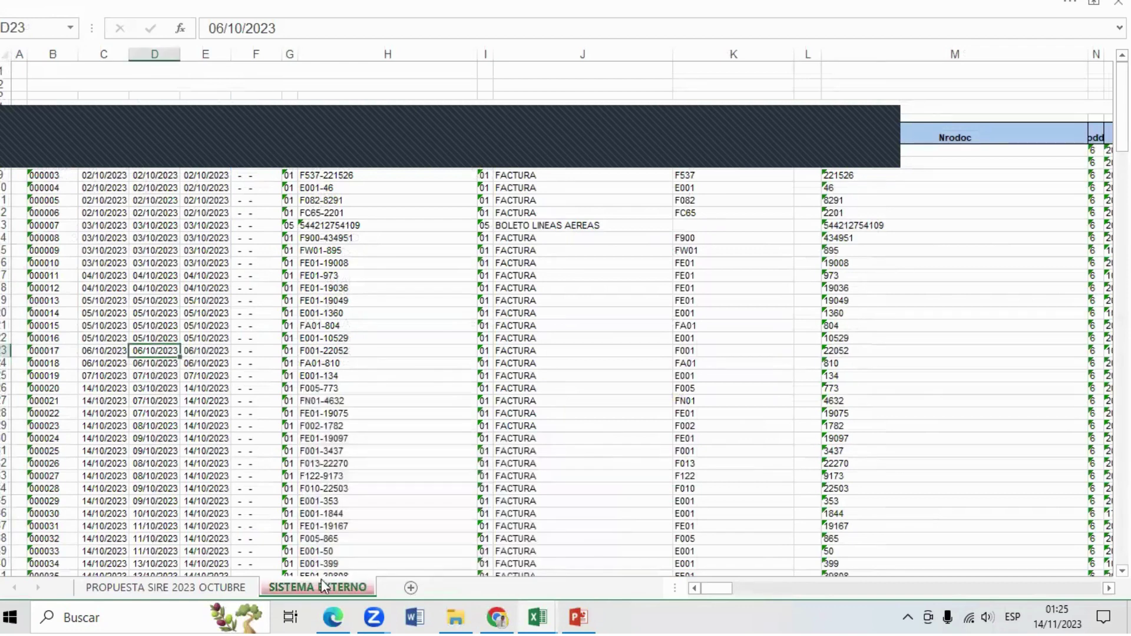
pyautogui.click(211, 589)
pyautogui.rightClick(211, 589)
pyautogui.moveTo(275, 513)
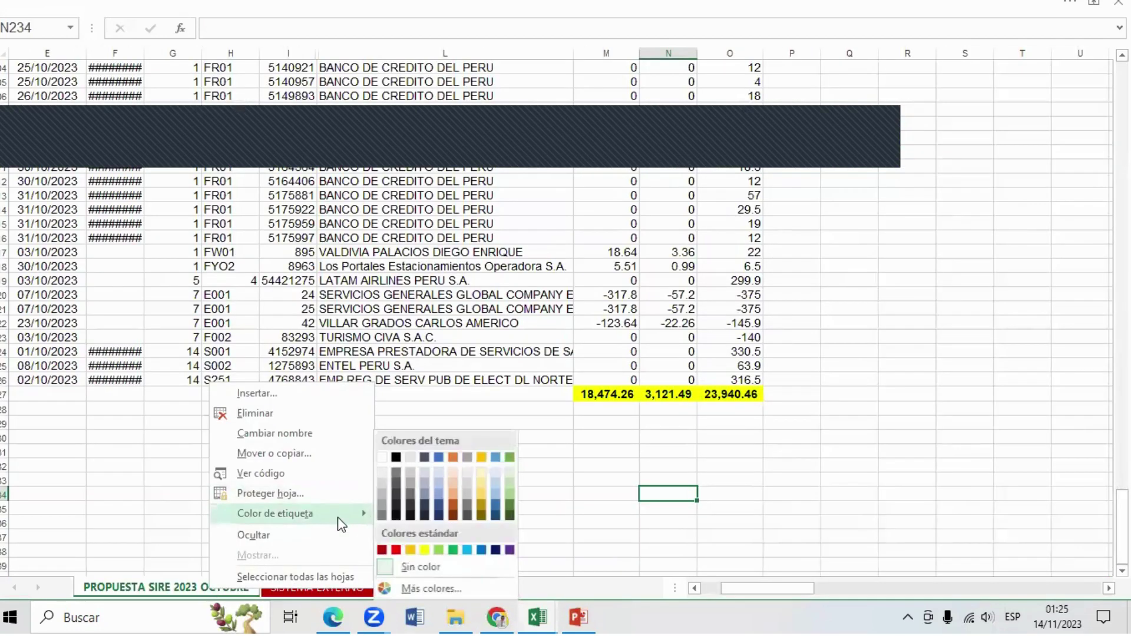
pyautogui.click(423, 551)
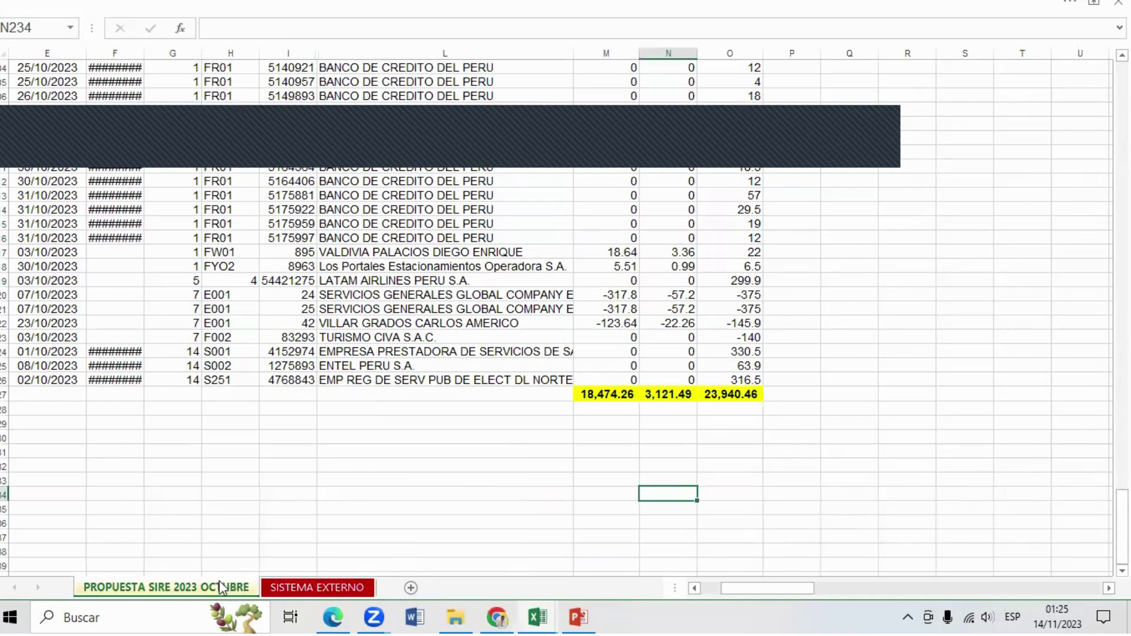
pyautogui.click(273, 522)
pyautogui.click(327, 589)
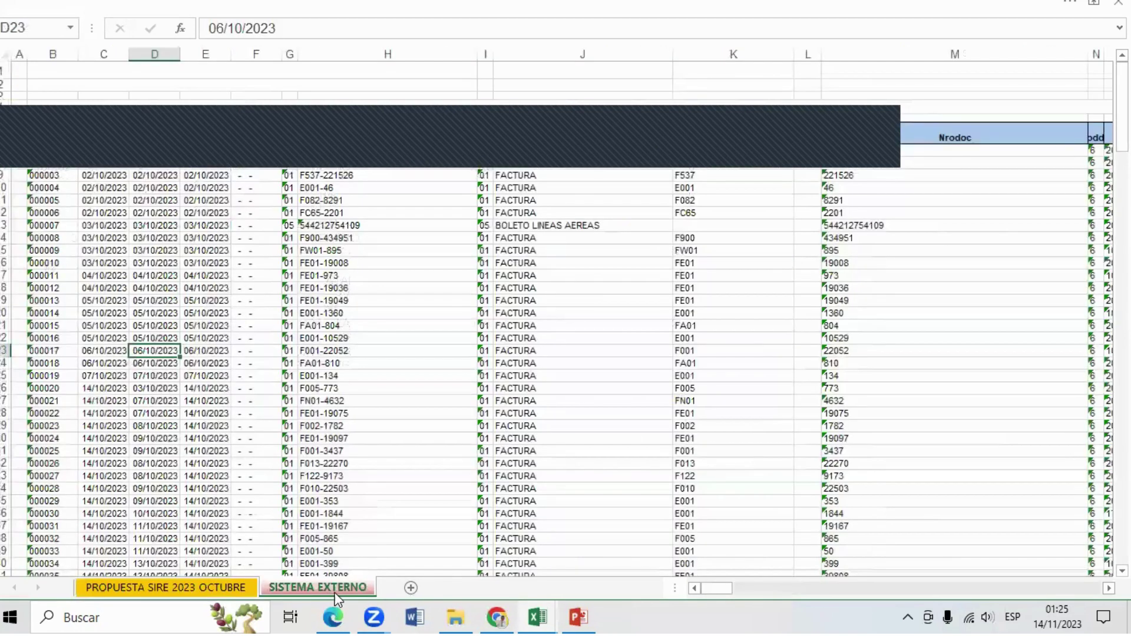
pyautogui.click(779, 389)
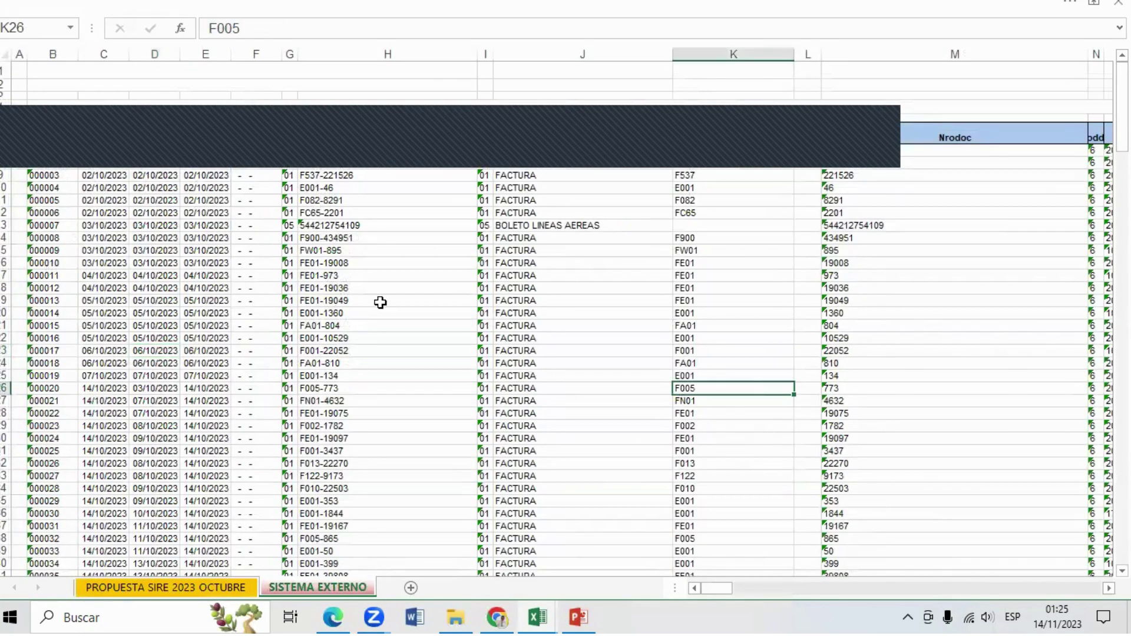
# Step: Hide columns B, D and F through H of SISTEMA EXTERNO
pyautogui.click(52, 56)
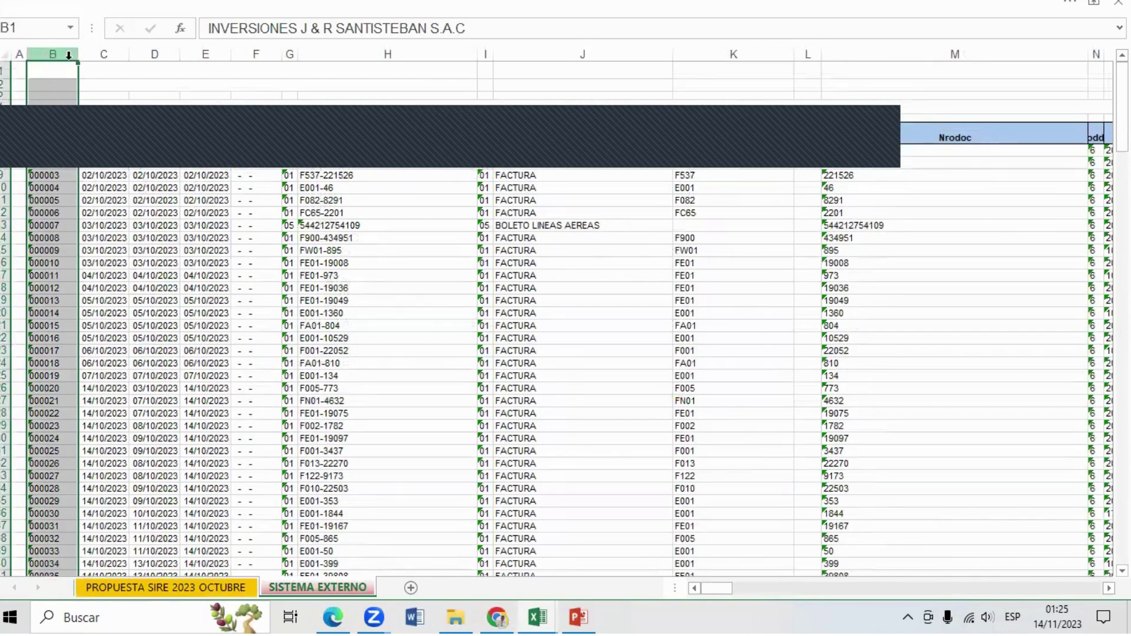
pyautogui.rightClick(68, 55)
pyautogui.click(132, 282)
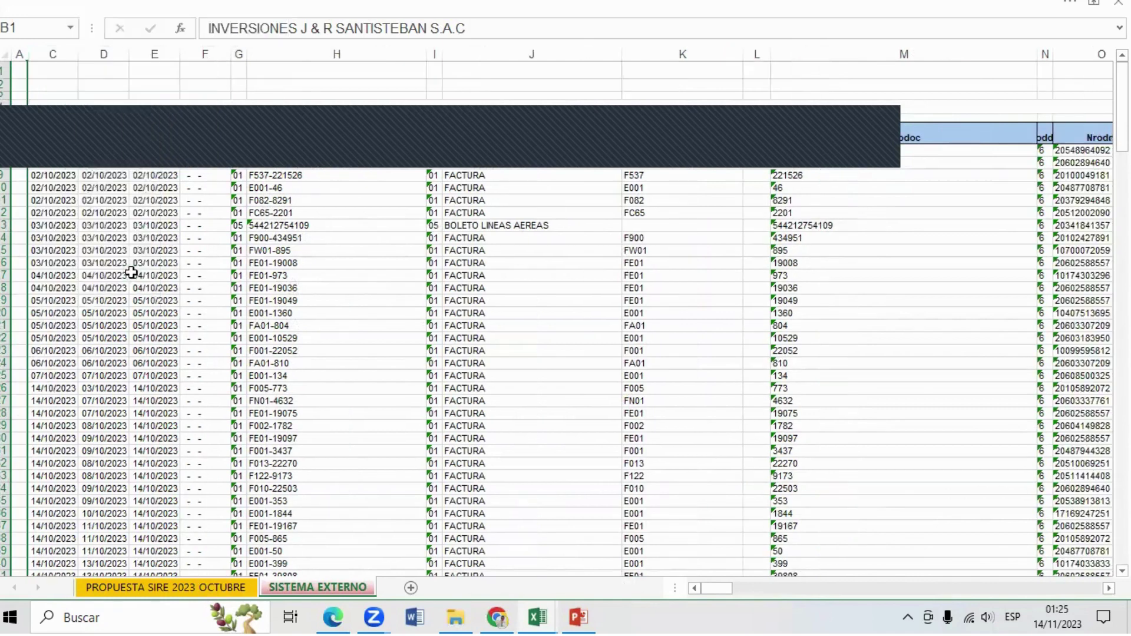
pyautogui.click(156, 52)
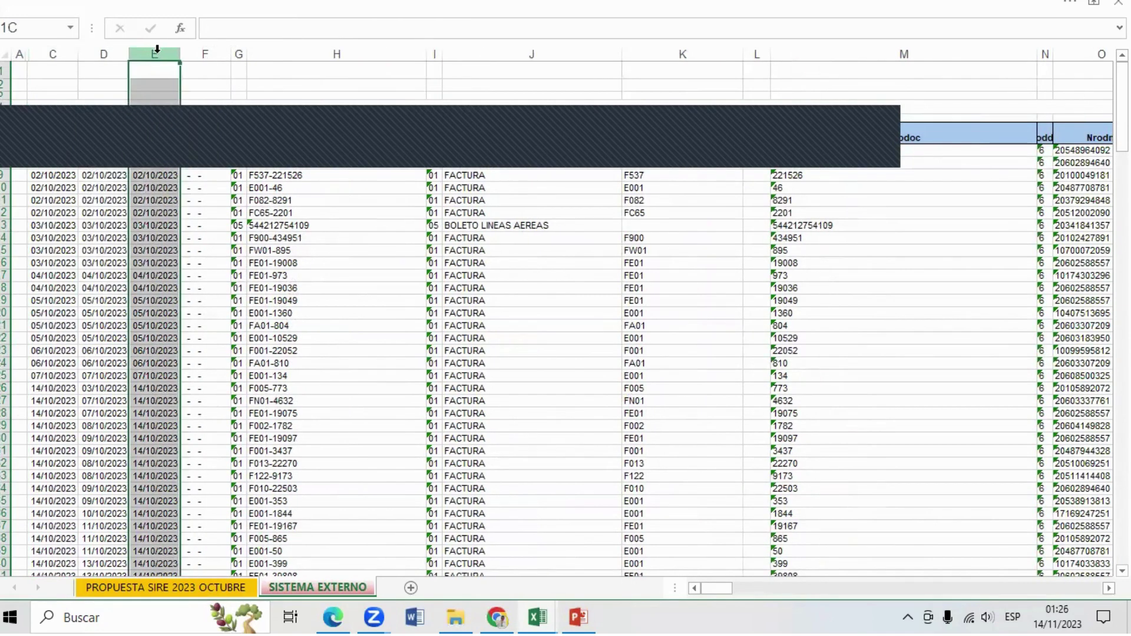
pyautogui.click(103, 53)
pyautogui.rightClick(104, 55)
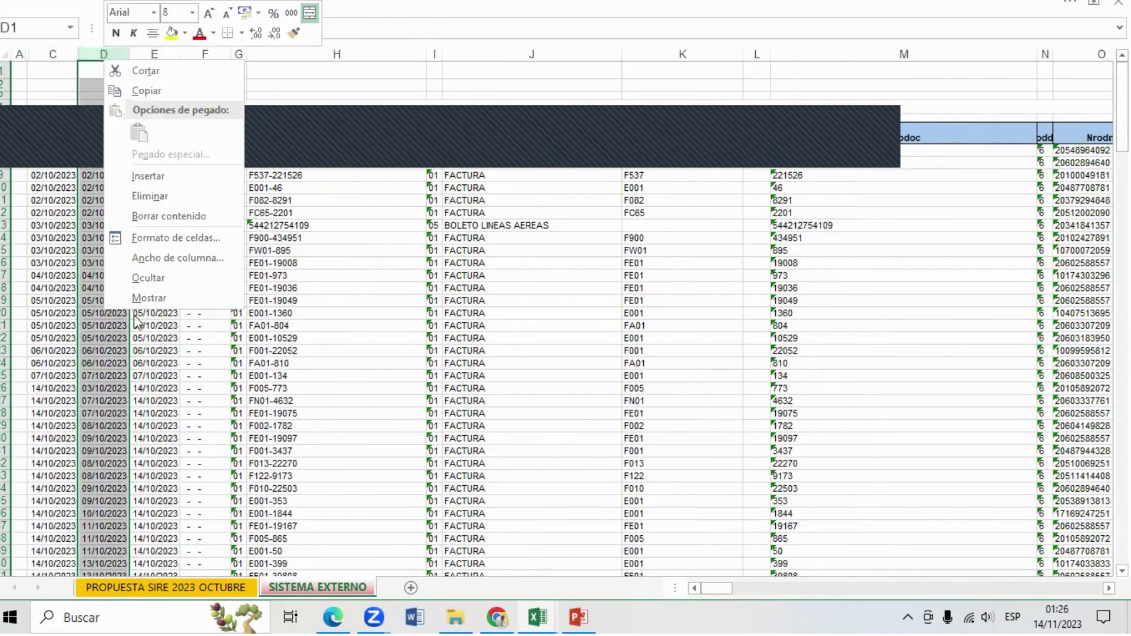
pyautogui.click(175, 278)
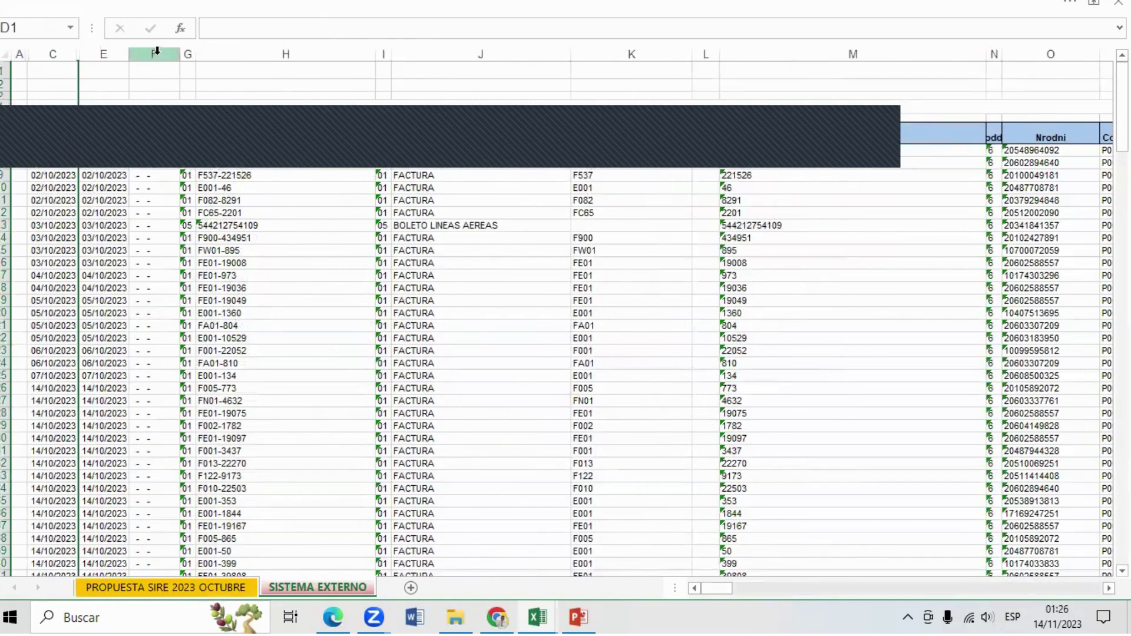
pyautogui.moveTo(157, 53)
pyautogui.mouseDown()
pyautogui.moveTo(280, 69)
pyautogui.moveTo(285, 53)
pyautogui.mouseUp()
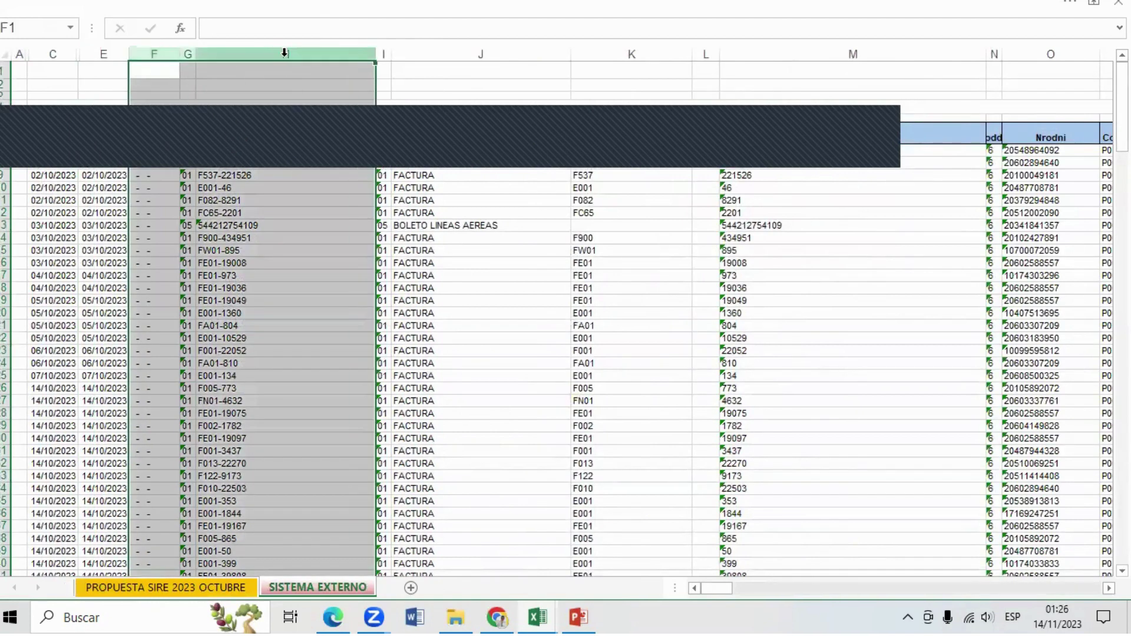
pyautogui.rightClick(281, 48)
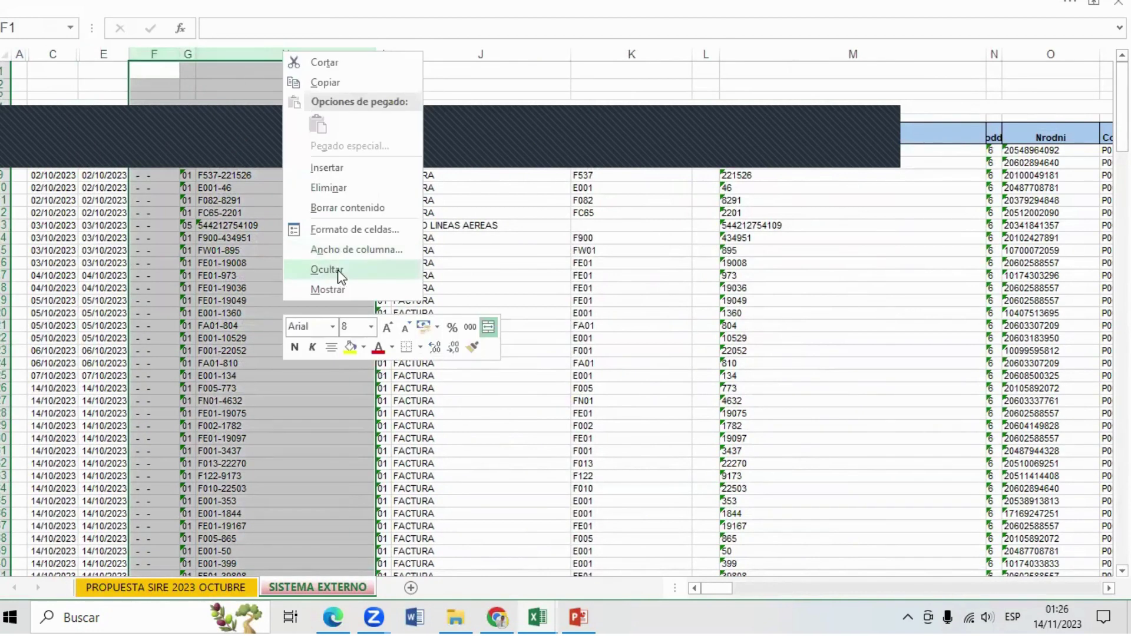
pyautogui.click(338, 270)
# Step: Delete the Añodu column and hide the Nomdoc column
pyautogui.click(236, 252)
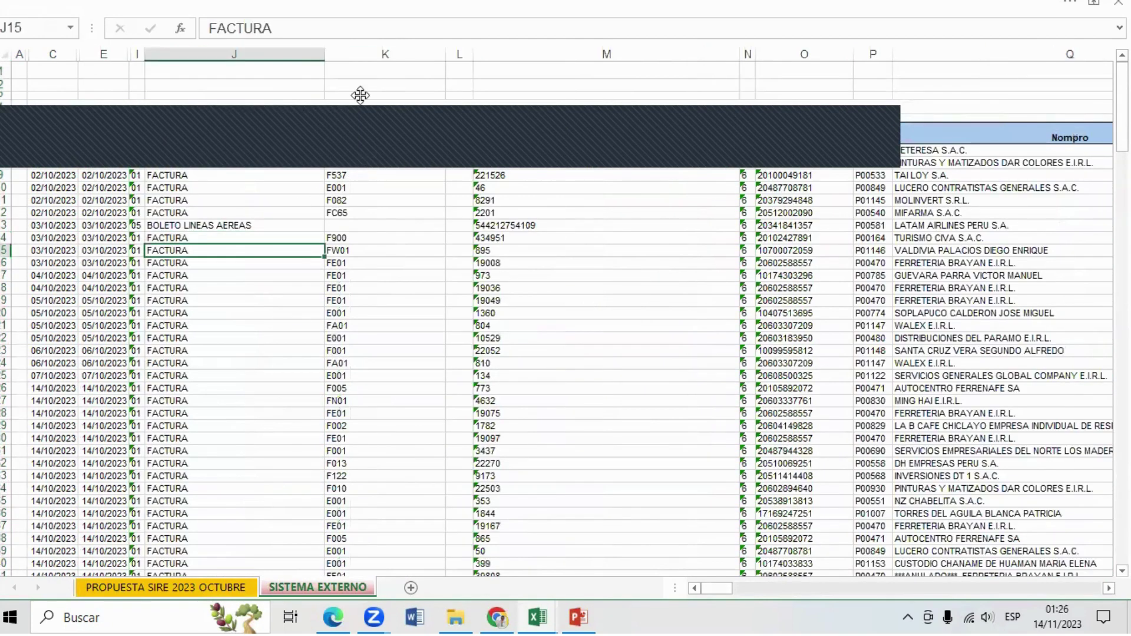
pyautogui.click(229, 225)
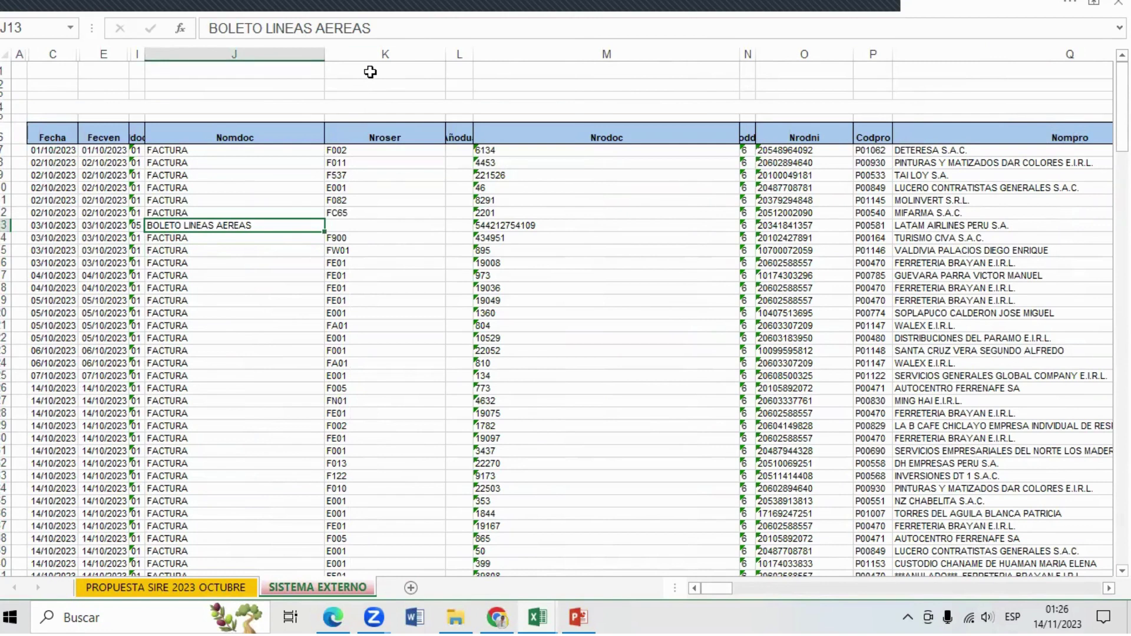
pyautogui.click(462, 54)
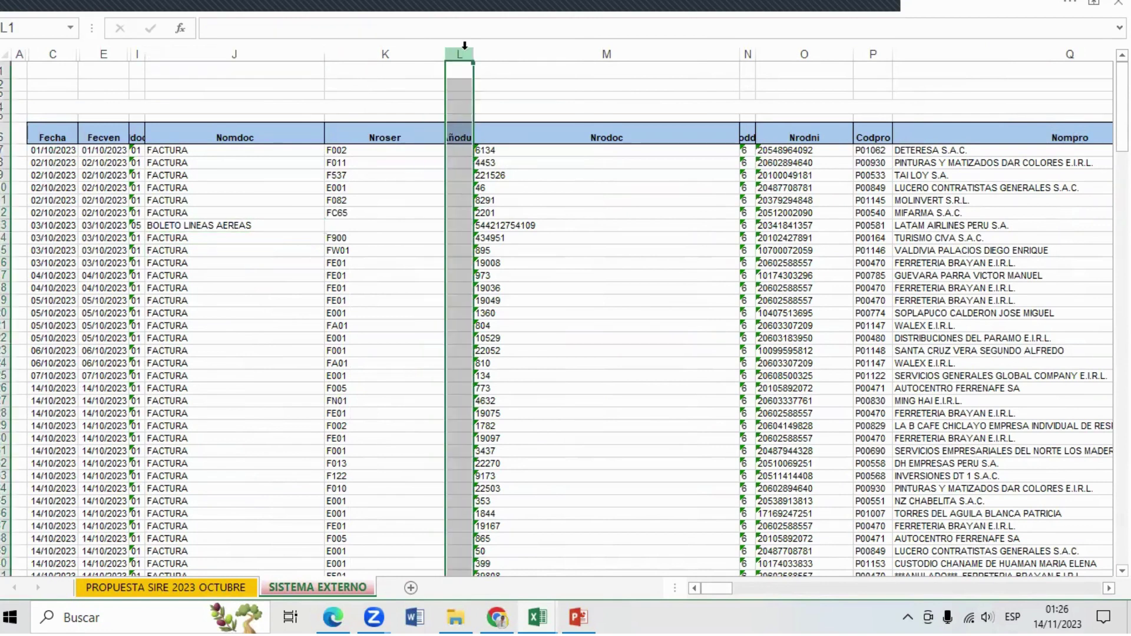
pyautogui.rightClick(462, 54)
pyautogui.click(511, 185)
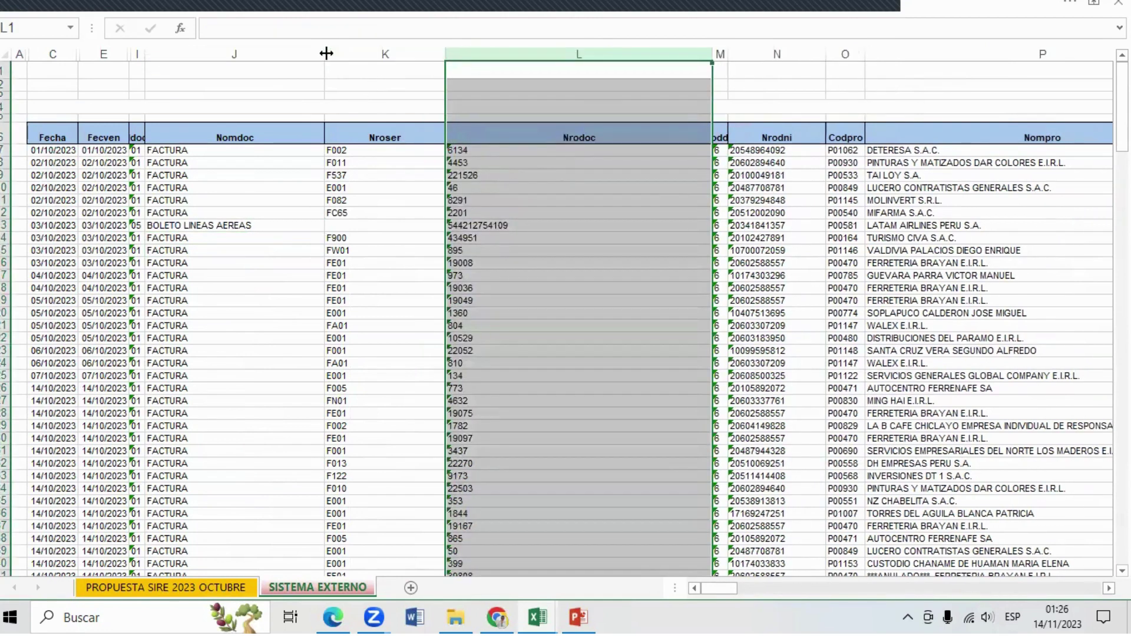
pyautogui.moveTo(325, 55); pyautogui.dragTo(205, 54)
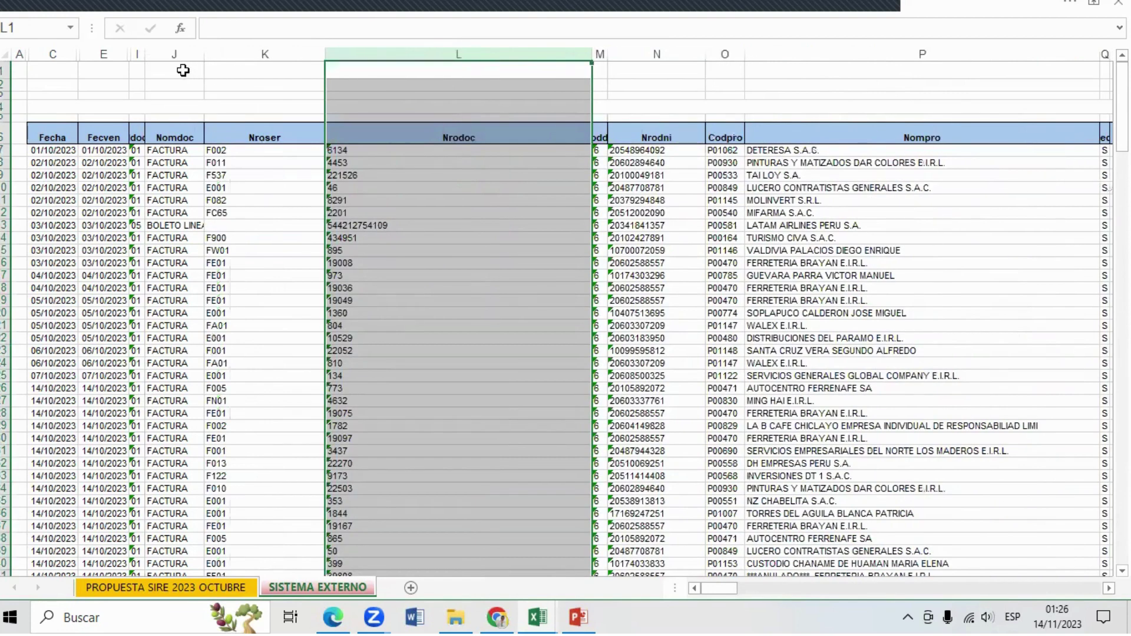
pyautogui.click(175, 55)
pyautogui.rightClick(175, 55)
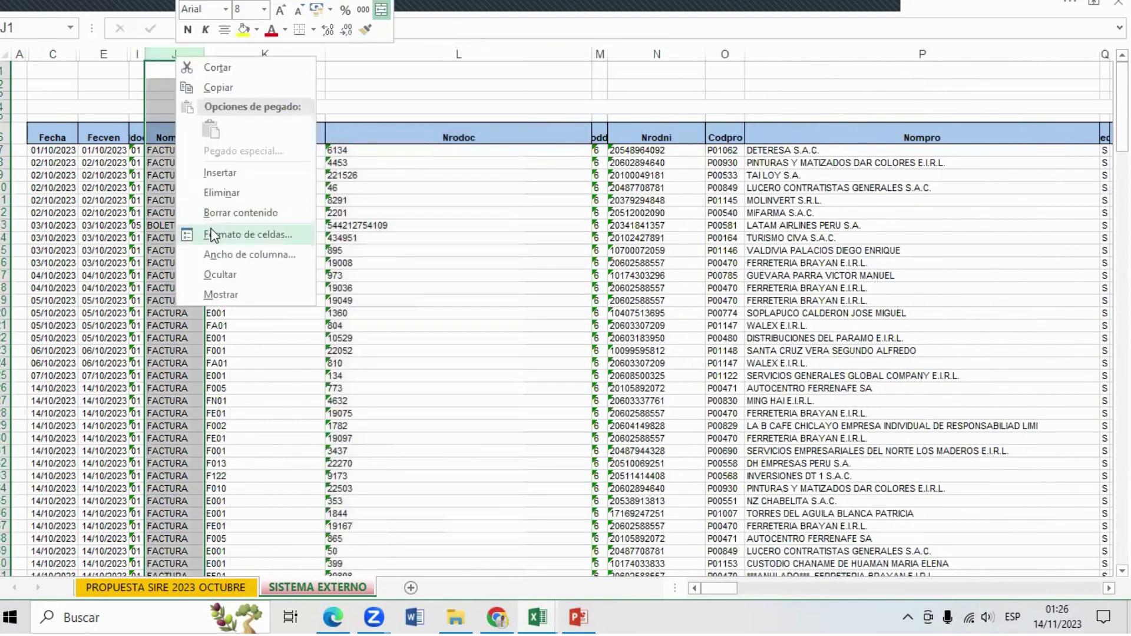
pyautogui.click(234, 274)
# Step: Autofit the Nroser and Nrodoc columns and hide the Nrodni columns M and N
pyautogui.click(222, 287)
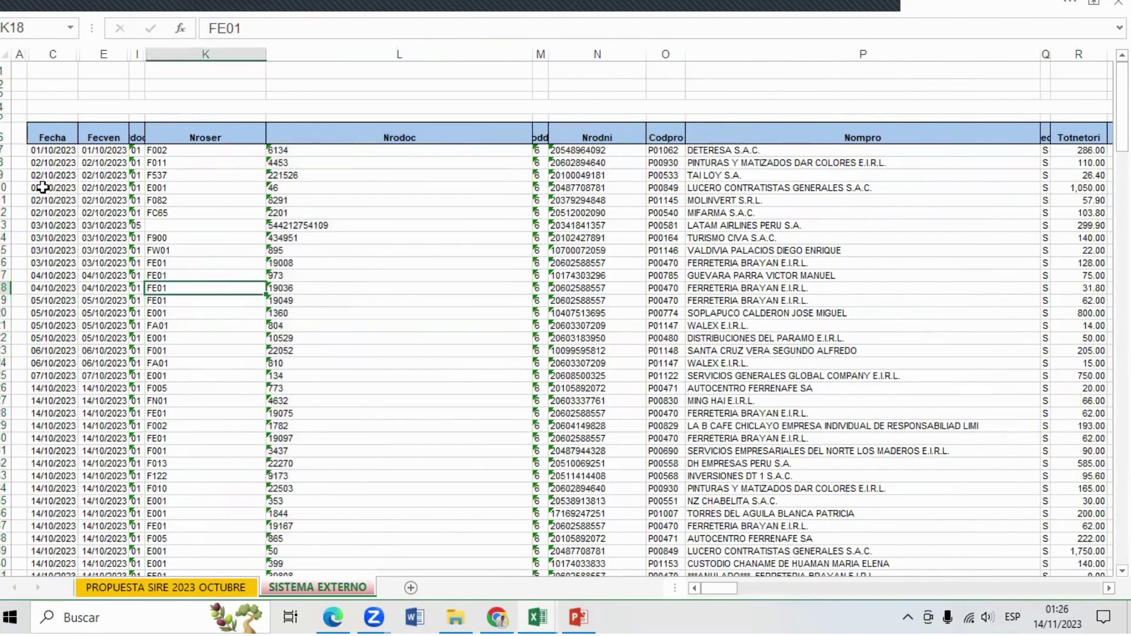
pyautogui.click(52, 187)
pyautogui.click(96, 213)
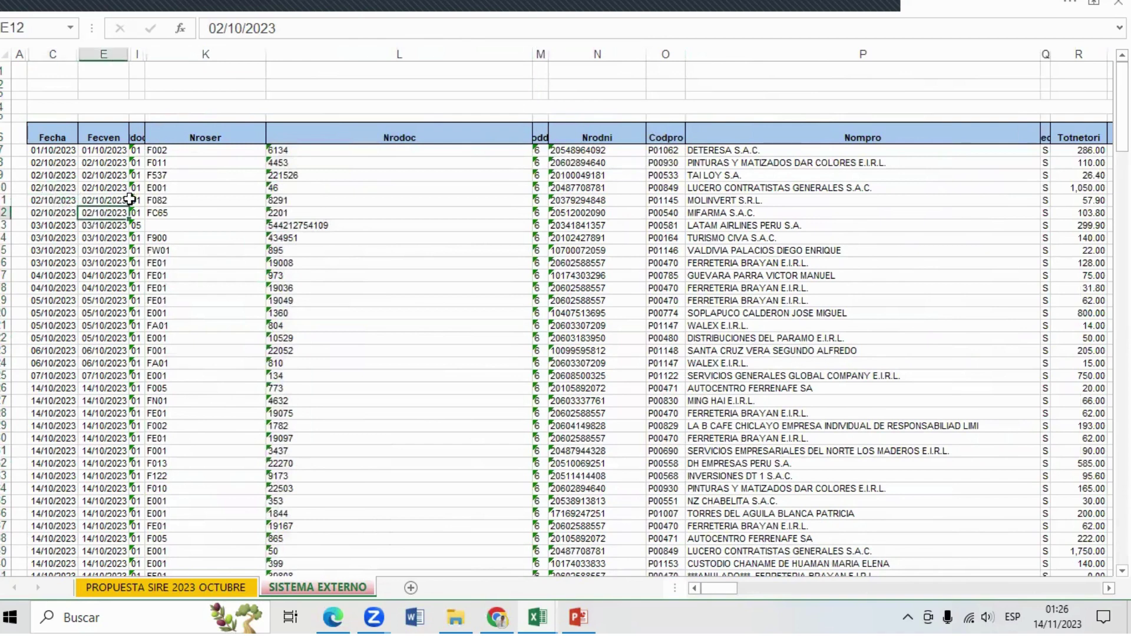
pyautogui.click(137, 163)
pyautogui.doubleClick(271, 56)
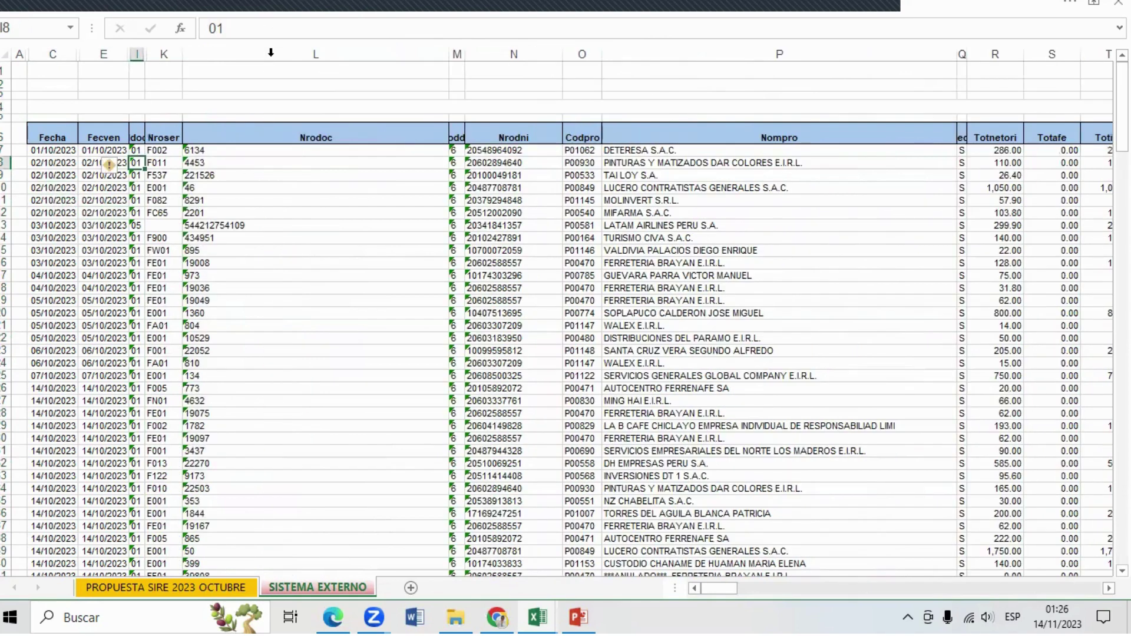
pyautogui.doubleClick(448, 52)
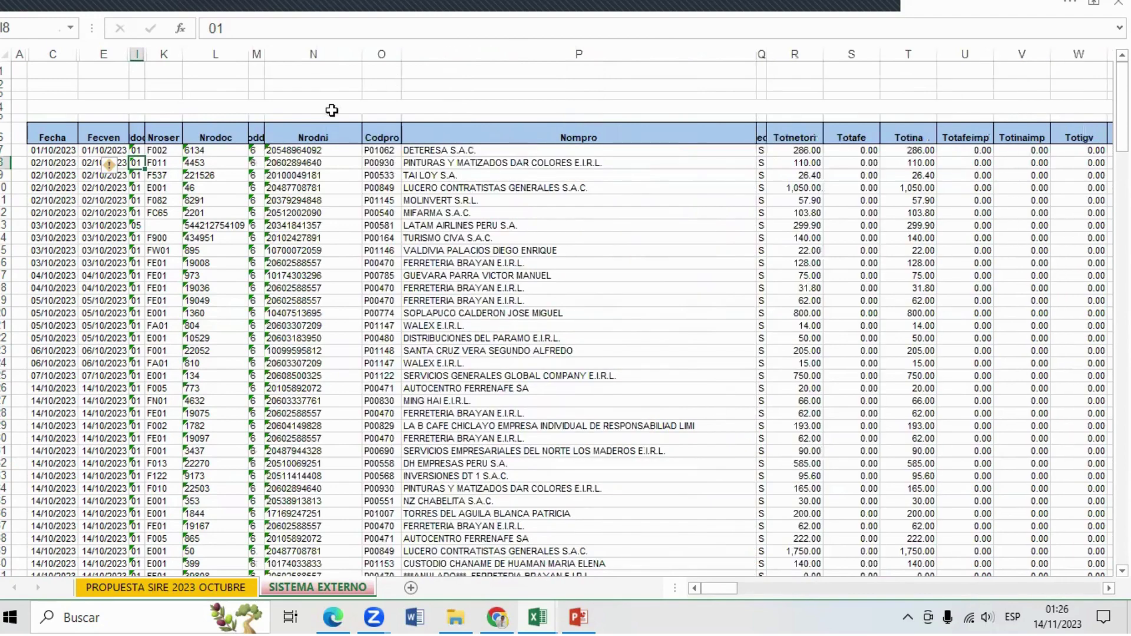
pyautogui.click(306, 54)
pyautogui.moveTo(270, 57); pyautogui.dragTo(257, 55)
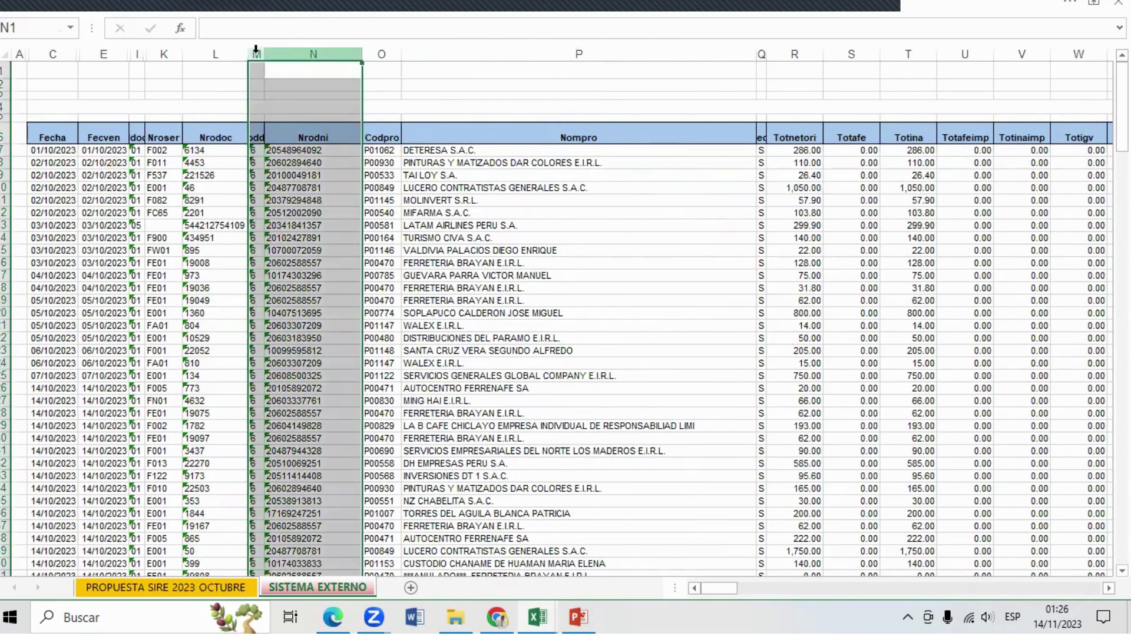
pyautogui.rightClick(258, 56)
pyautogui.click(306, 272)
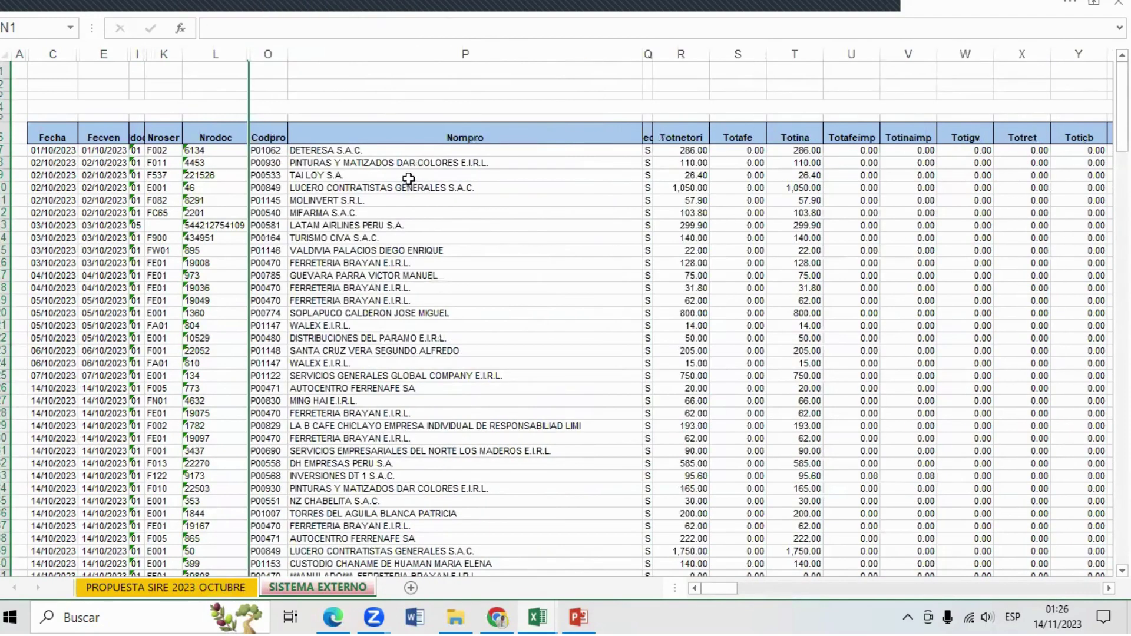
# Step: Hide the Codpro column and delete the column of S values
pyautogui.click(272, 55)
pyautogui.rightClick(274, 56)
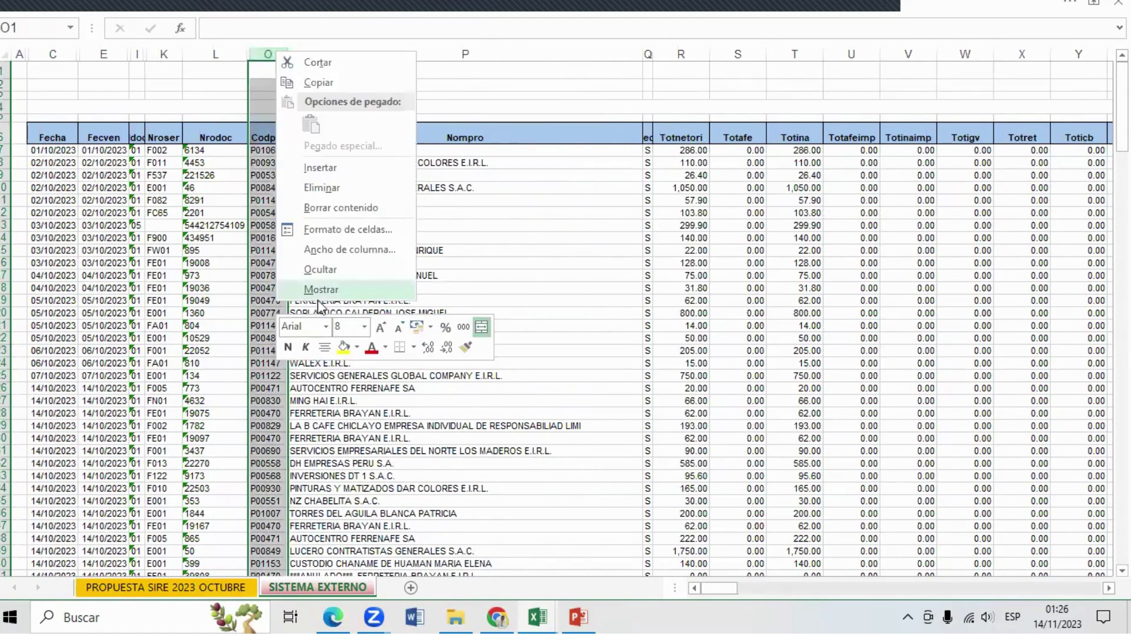
pyautogui.click(320, 269)
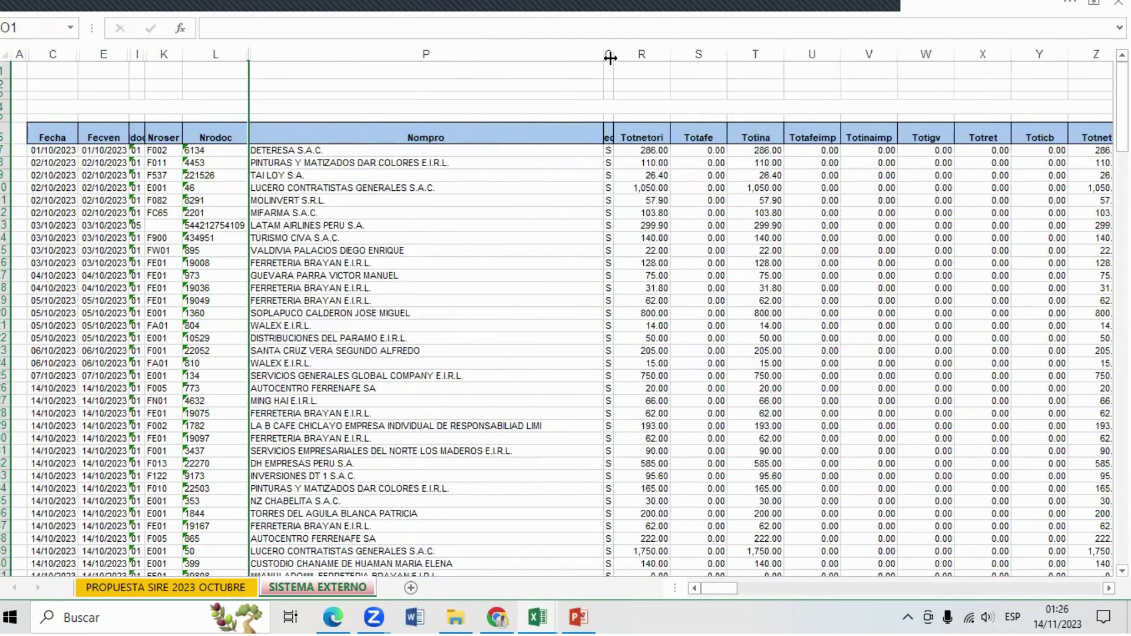
pyautogui.click(610, 55)
pyautogui.rightClick(610, 53)
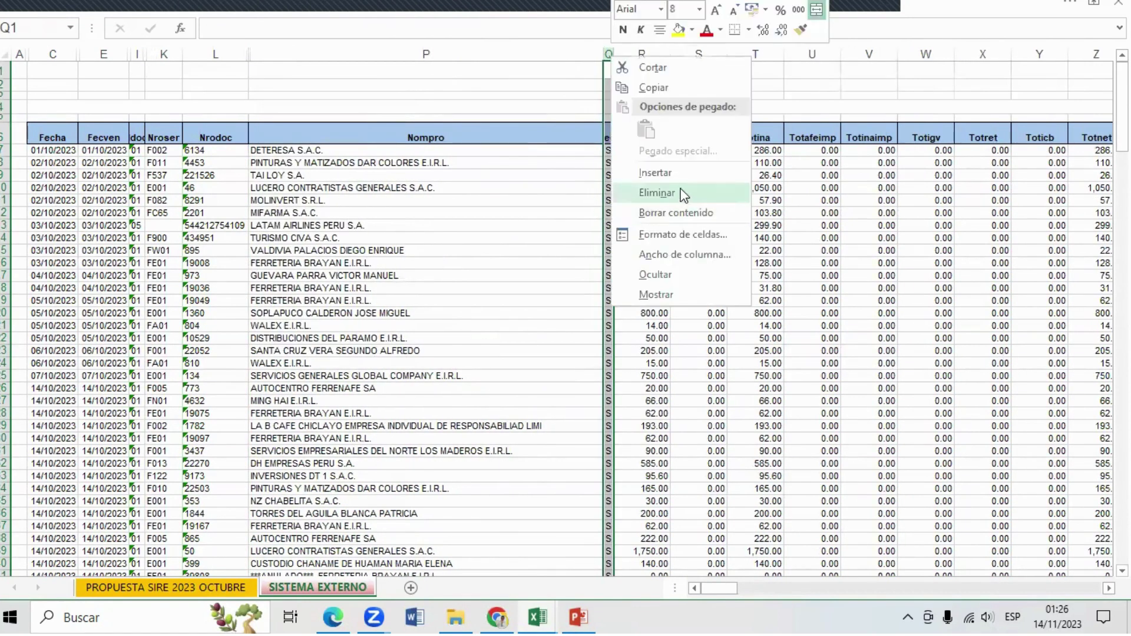
pyautogui.click(657, 193)
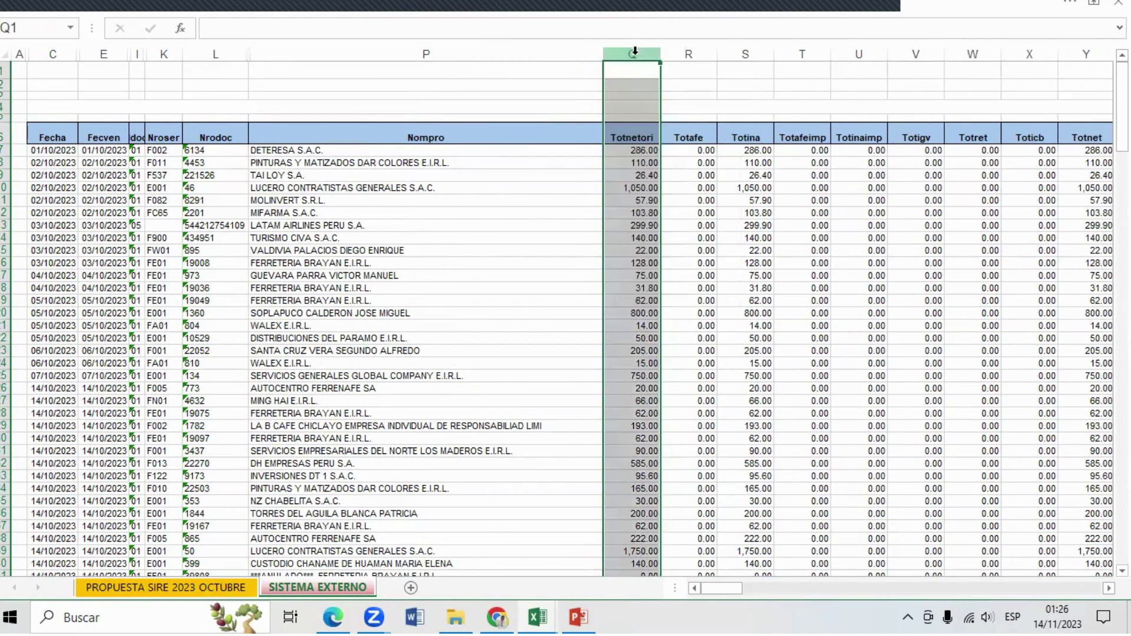
pyautogui.click(688, 250)
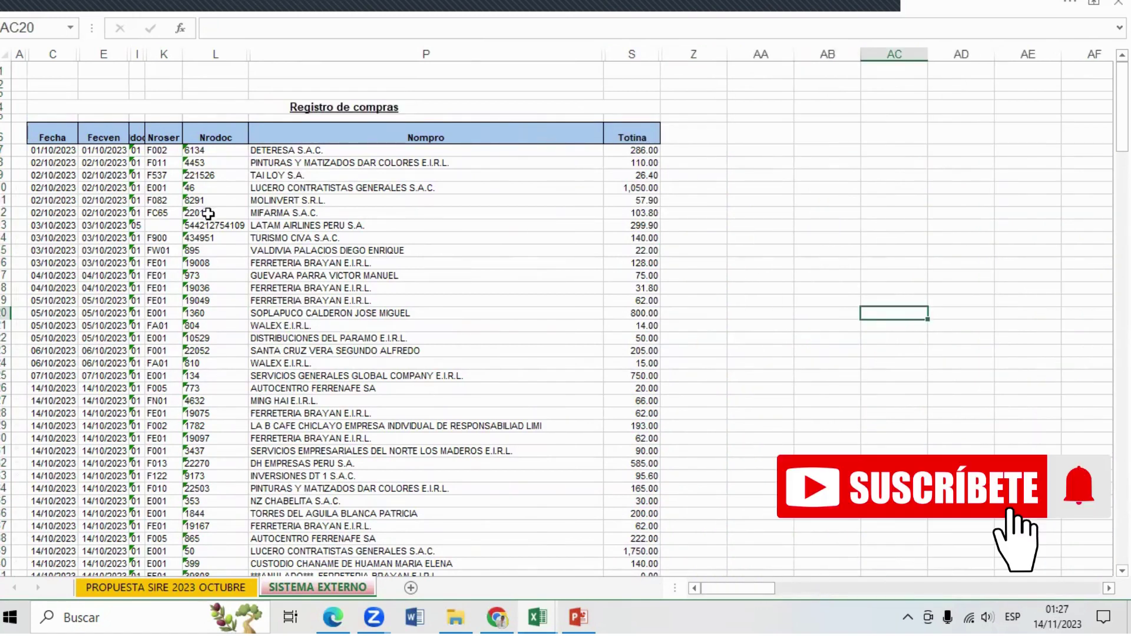
pyautogui.click(46, 148)
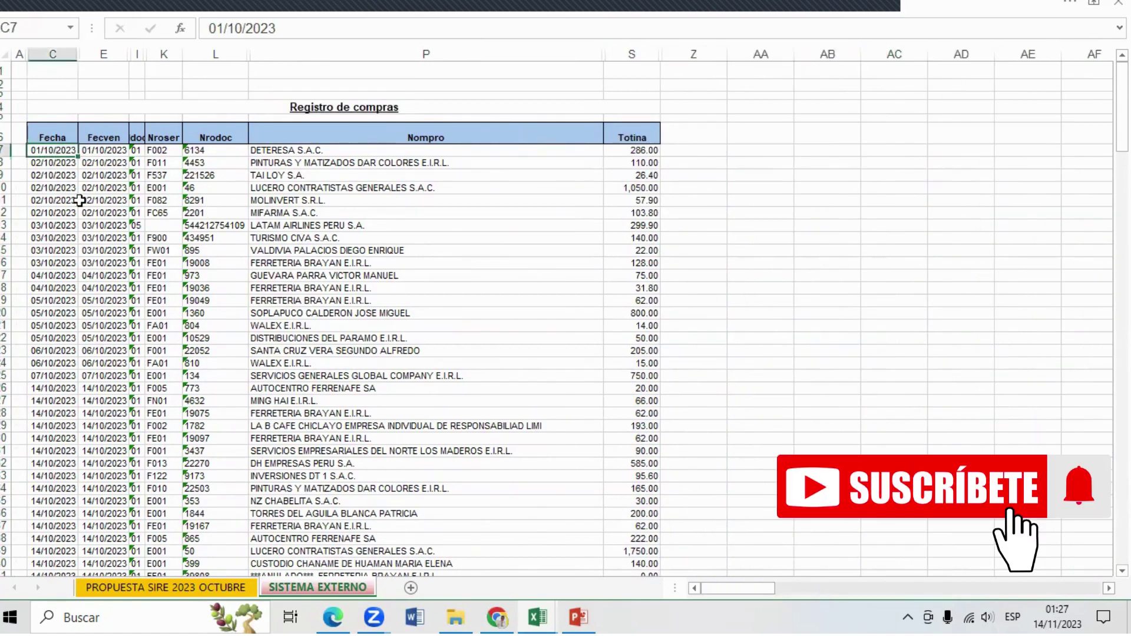
pyautogui.click(99, 152)
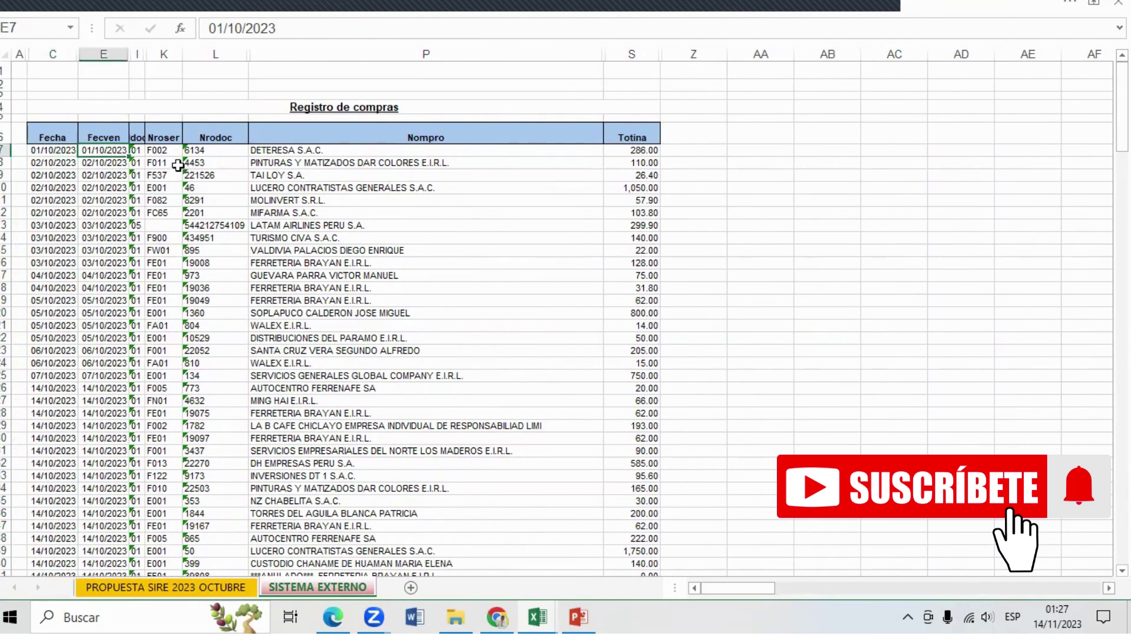
pyautogui.click(159, 151)
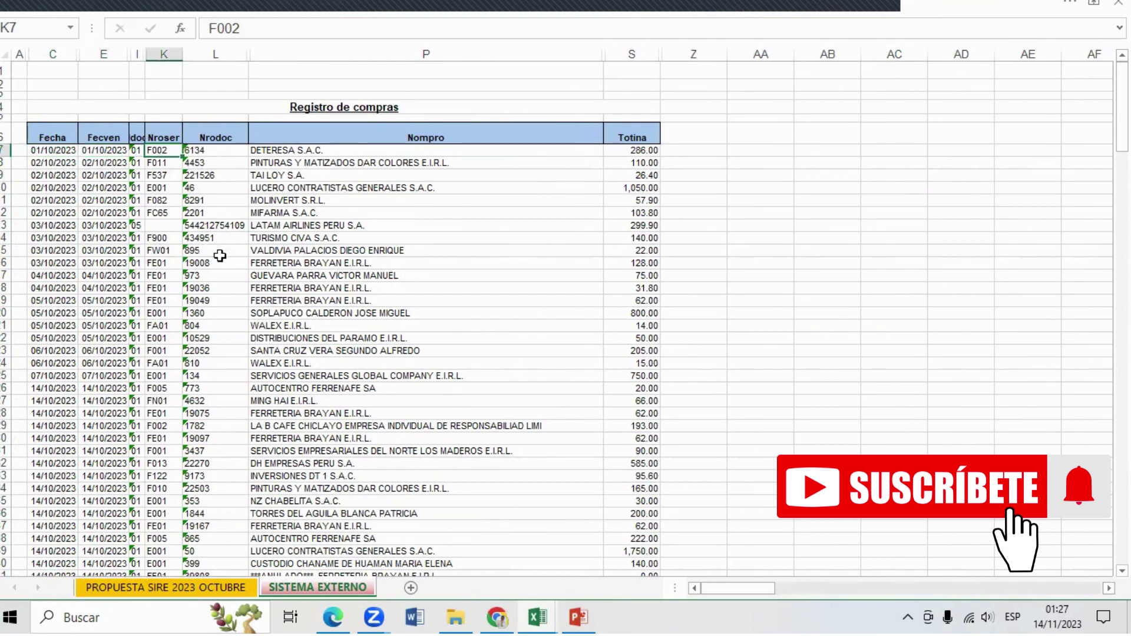
pyautogui.click(212, 153)
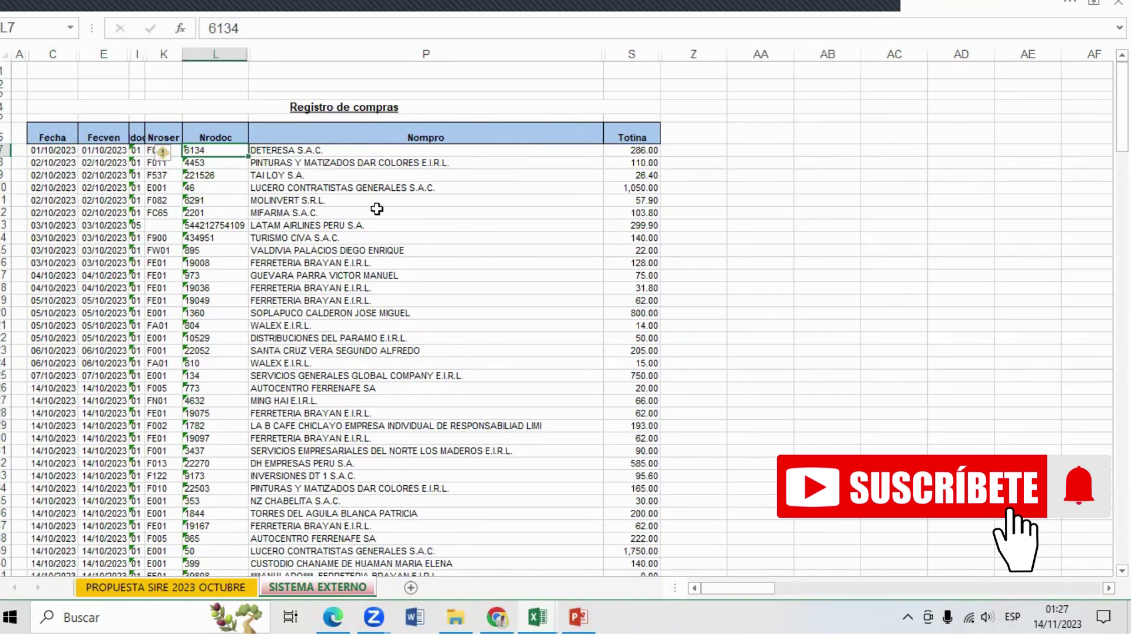
pyautogui.moveTo(321, 154); pyautogui.dragTo(340, 511)
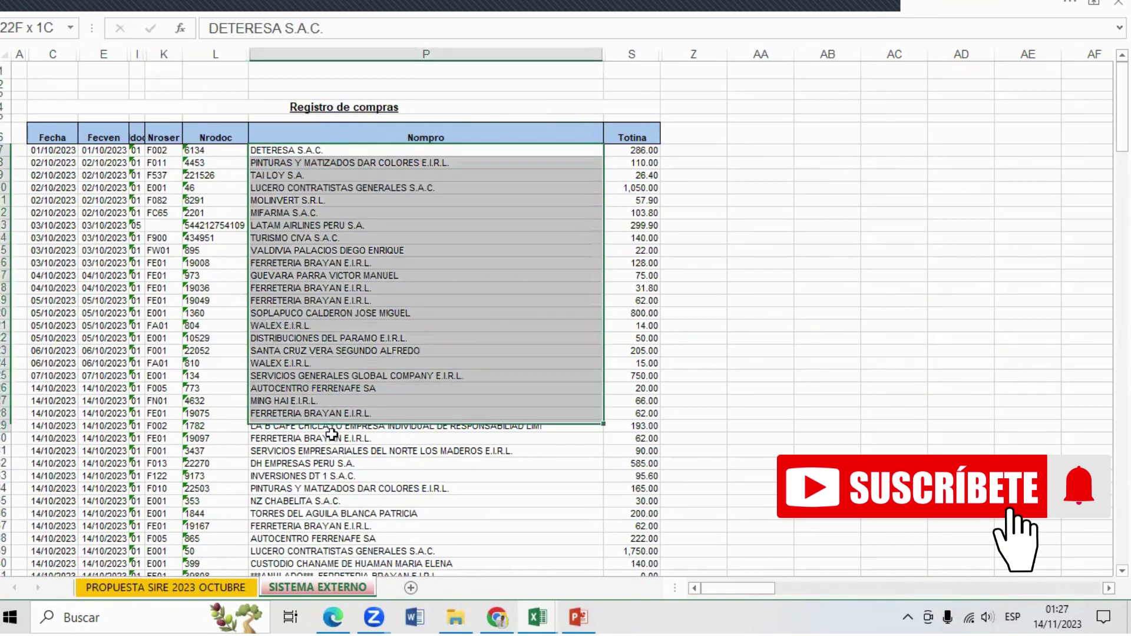
pyautogui.click(827, 288)
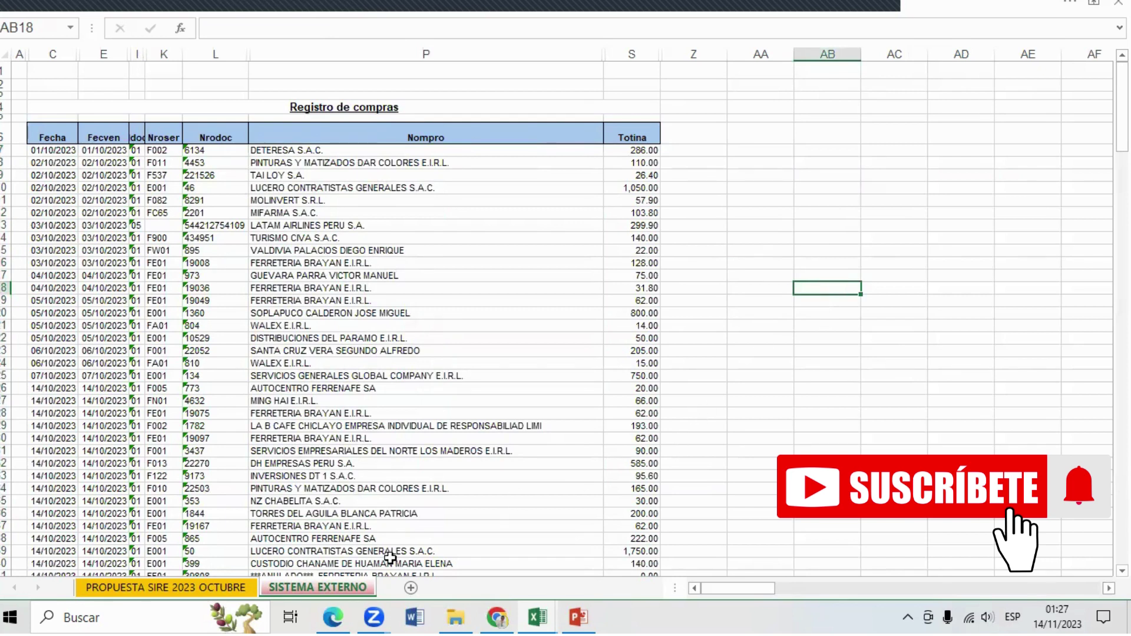
# Step: Add a new worksheet named DIFERENCIA
pyautogui.click(412, 589)
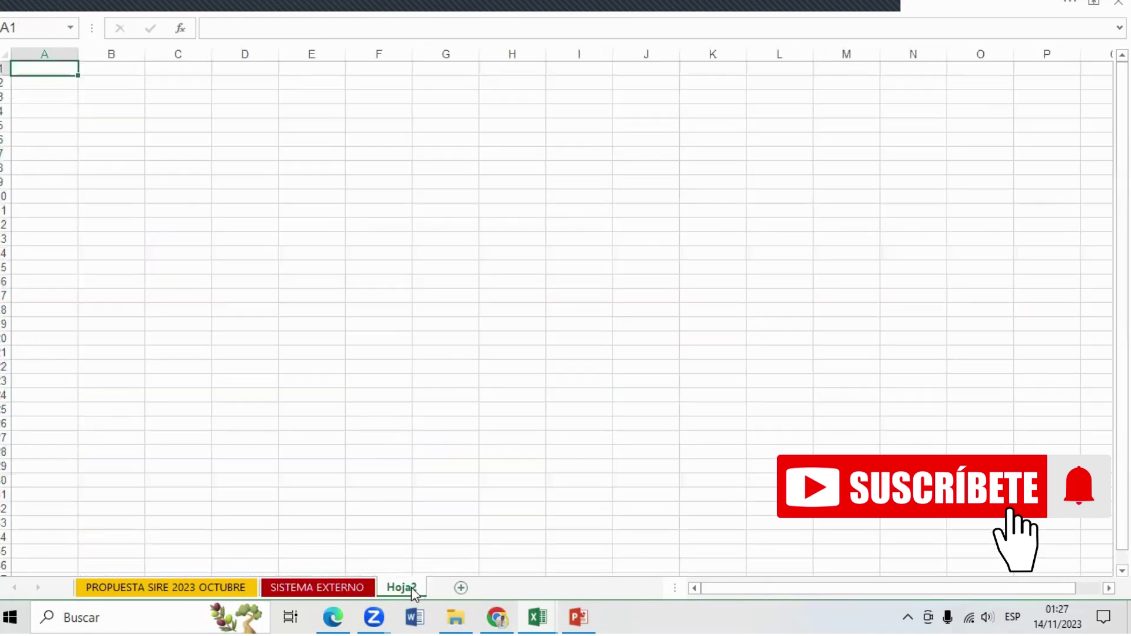
pyautogui.doubleClick(411, 587)
pyautogui.write('DIFE')
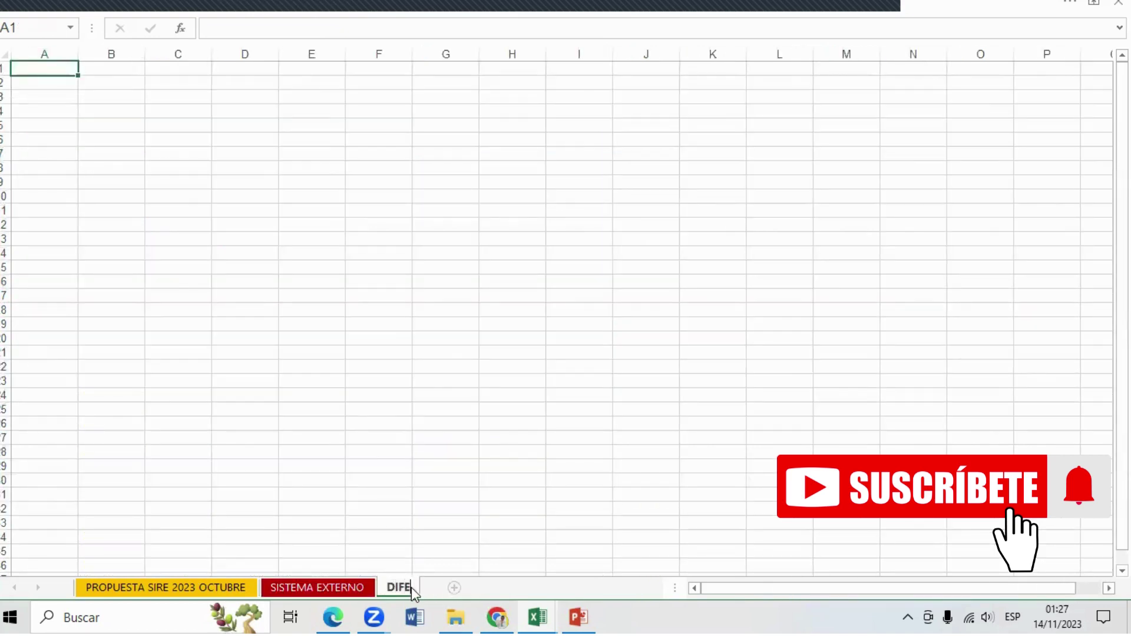
pyautogui.write('RENCIA')
pyautogui.click(540, 449)
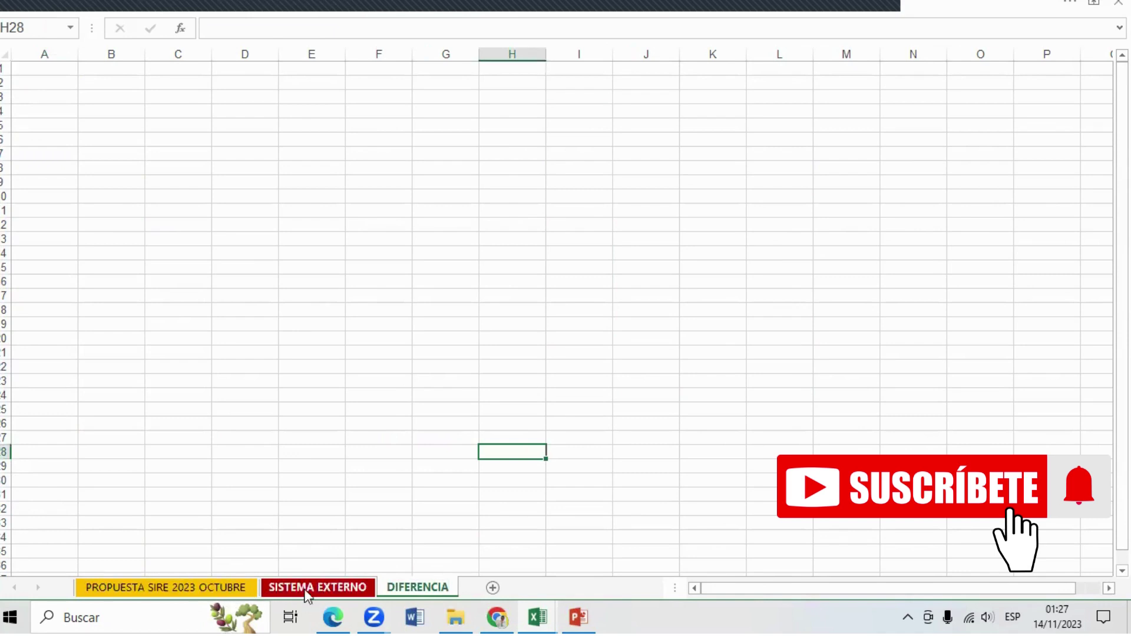
# Step: Enter headers FECHA, SIRE, FECHA and SISTEMA EXTERNO in C2:F2
pyautogui.click(168, 84)
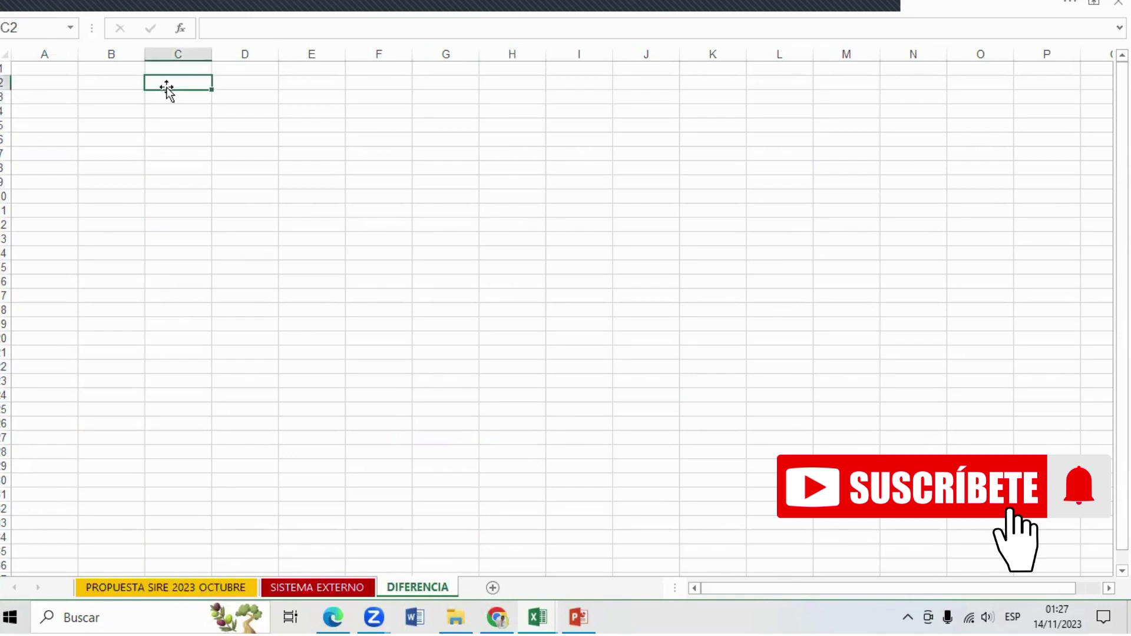
pyautogui.write('FECHA')
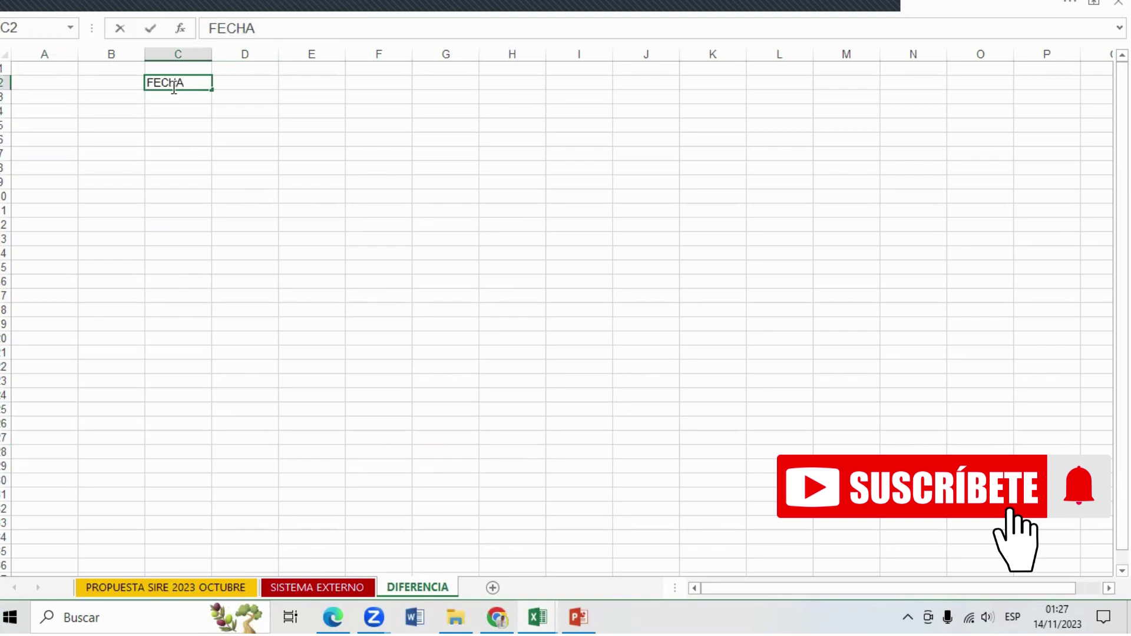
pyautogui.click(255, 87)
pyautogui.write('SIRE')
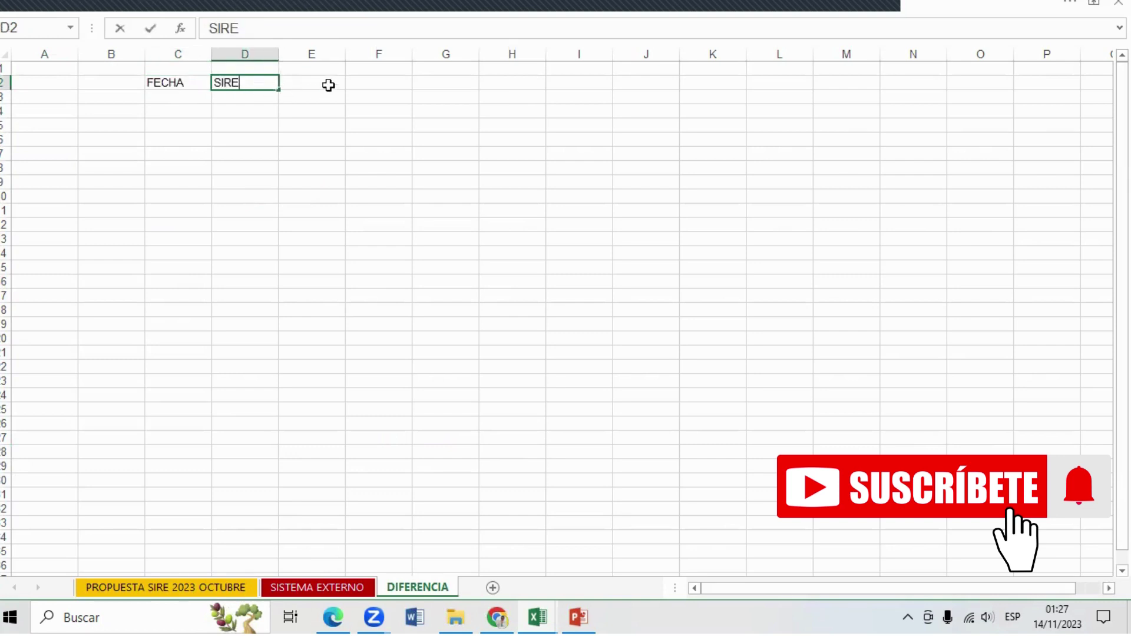
pyautogui.click(328, 86)
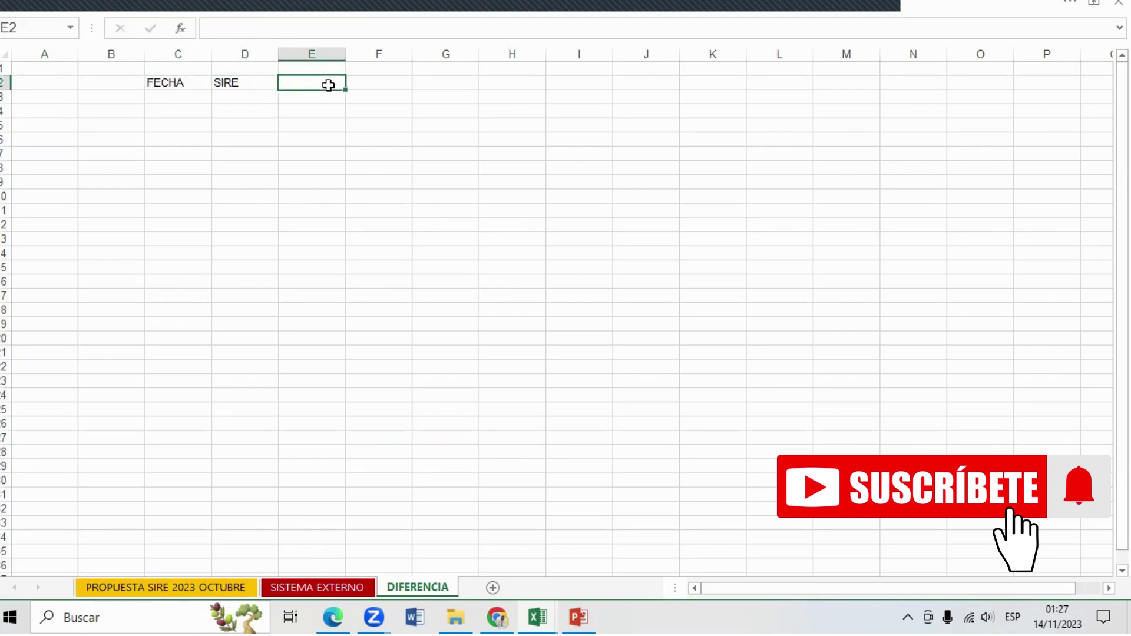
pyautogui.write('FECHA')
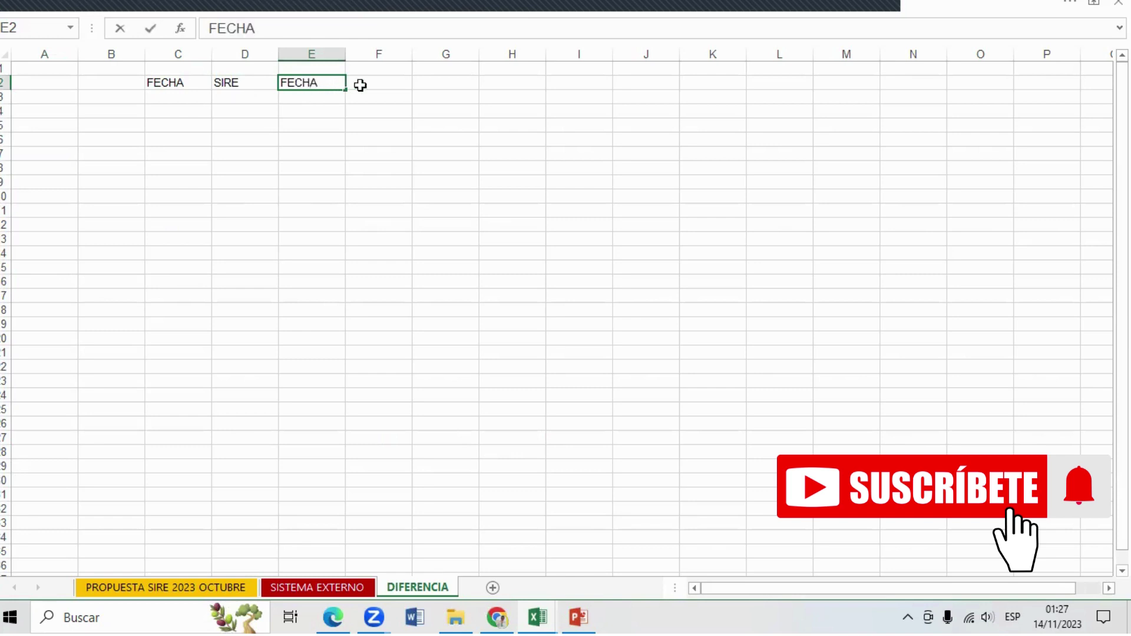
pyautogui.click(390, 85)
pyautogui.write('SISTEM')
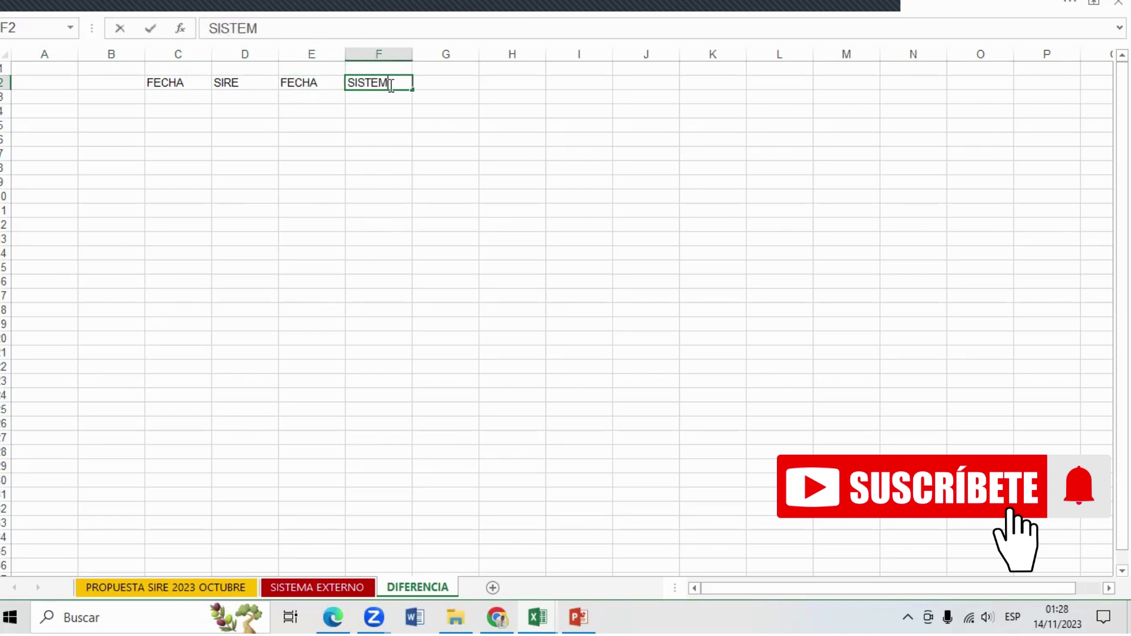
pyautogui.write('A EXTE')
pyautogui.write('RNO')
pyautogui.click(378, 194)
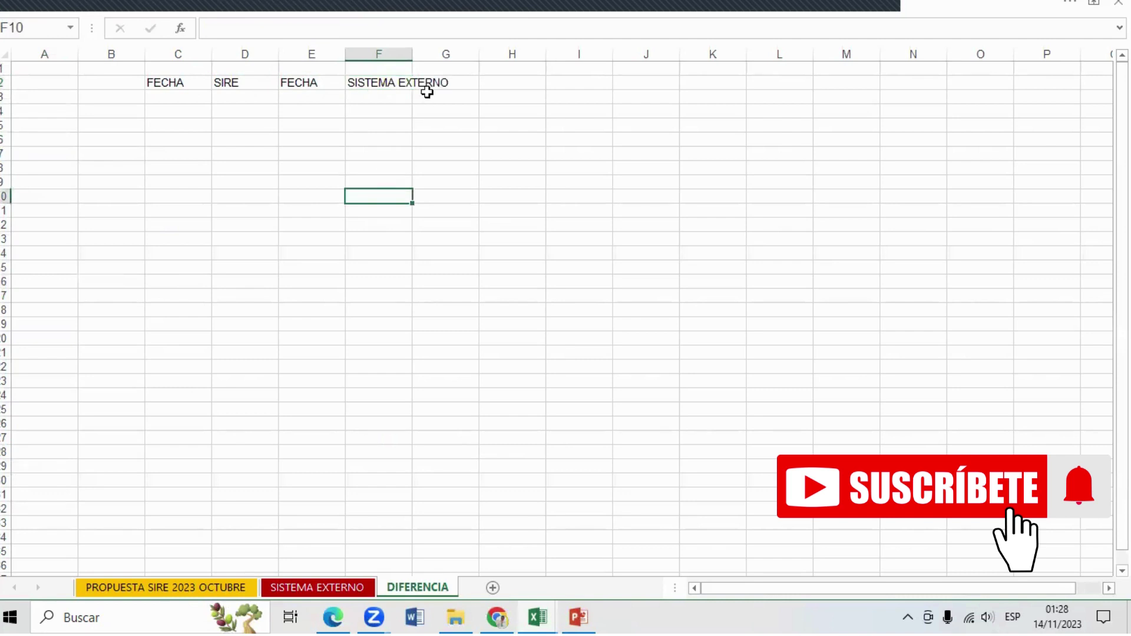
# Step: Reorder the headers to FECHA, SIRE, SISTEMA EXTERNO, FECHA and autofit column E
pyautogui.click(306, 82)
pyautogui.moveTo(345, 88); pyautogui.dragTo(472, 88)
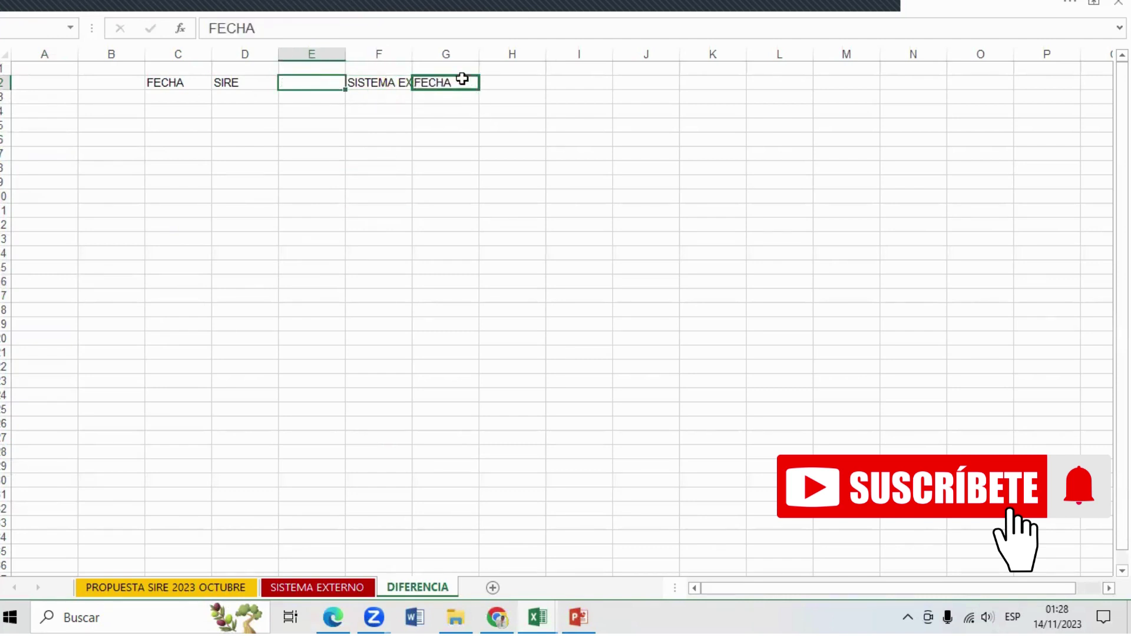
pyautogui.click(371, 83)
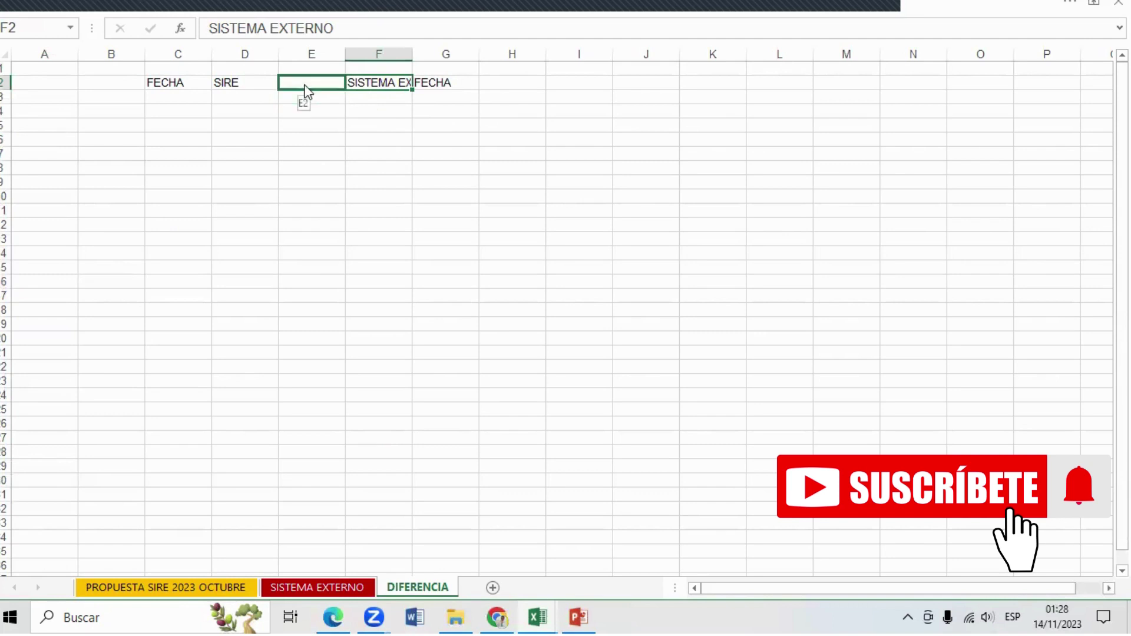
pyautogui.moveTo(367, 90); pyautogui.dragTo(302, 90)
pyautogui.click(407, 83)
pyautogui.click(434, 85)
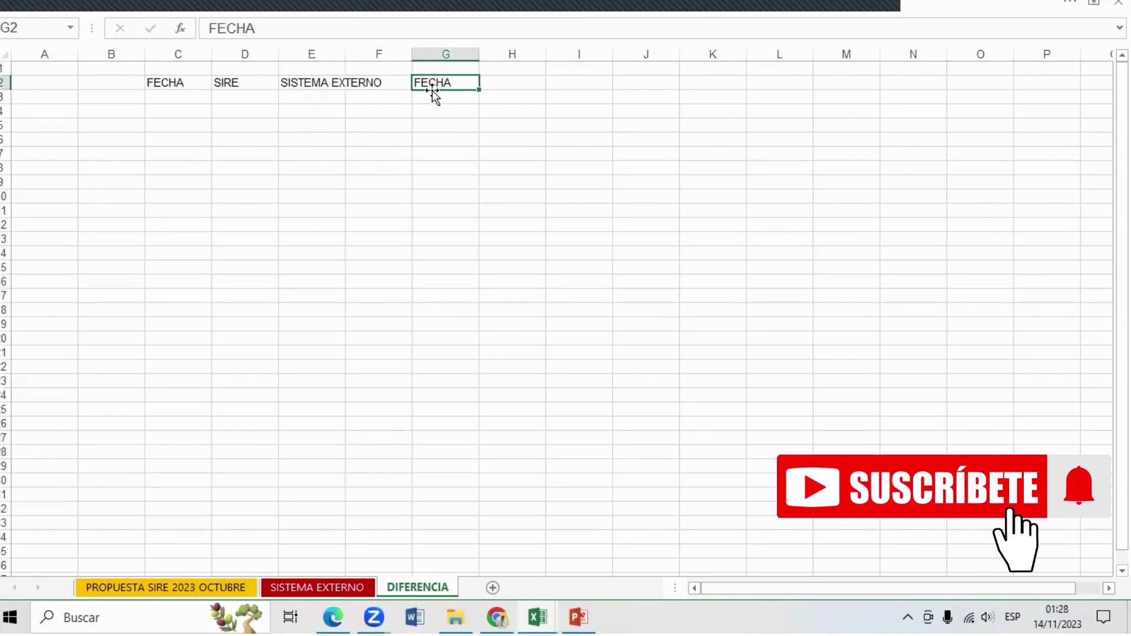
pyautogui.moveTo(431, 90)
pyautogui.mouseDown()
pyautogui.moveTo(400, 94)
pyautogui.moveTo(395, 82)
pyautogui.mouseUp()
pyautogui.doubleClick(345, 53)
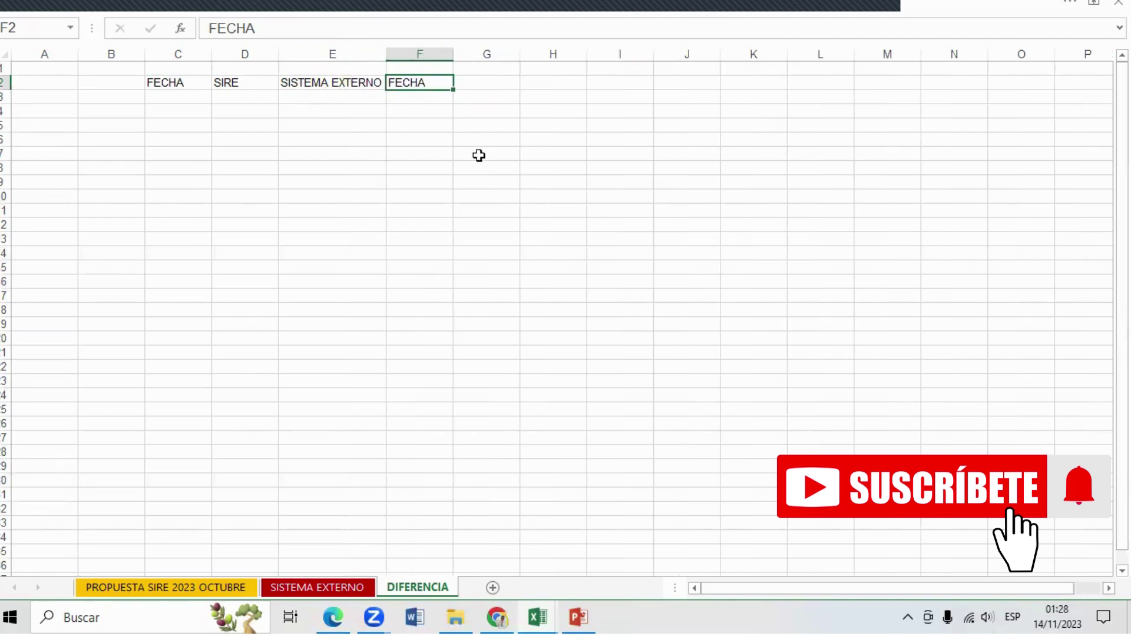
pyautogui.click(479, 155)
pyautogui.click(179, 99)
# Step: Link C3 and D3 to PROPUESTA SIRE E2 and I2 (05/10/2023, 10529)
pyautogui.write('+')
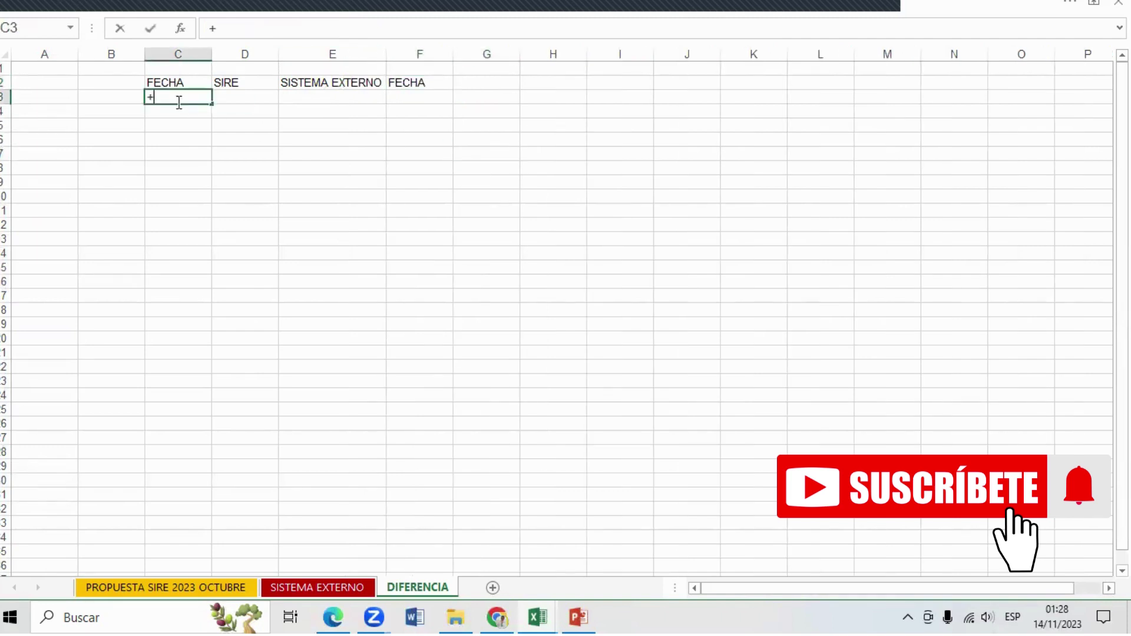
pyautogui.click(167, 586)
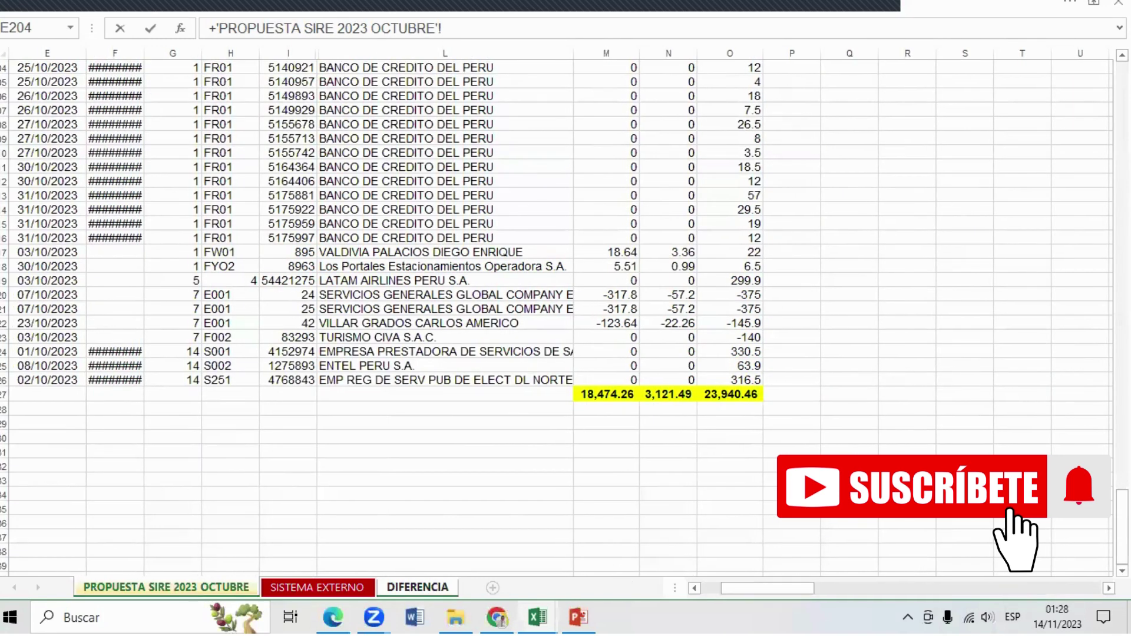
pyautogui.moveTo(1122, 527); pyautogui.dragTo(1122, 305)
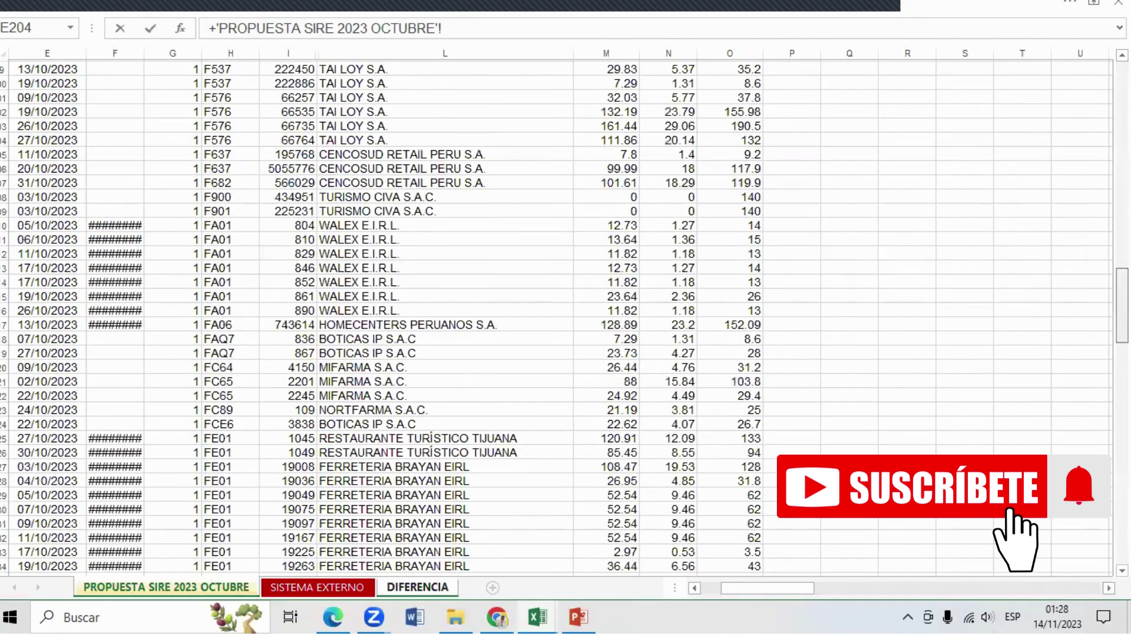
pyautogui.scroll(20, 506, 89)
pyautogui.click(47, 140)
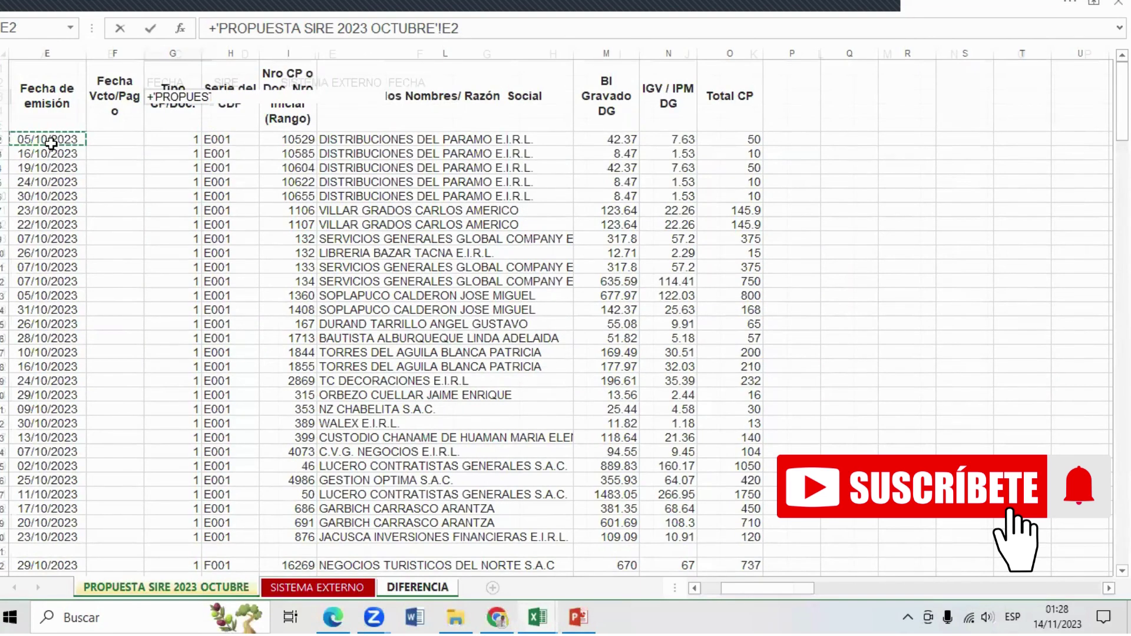
pyautogui.press('Return')
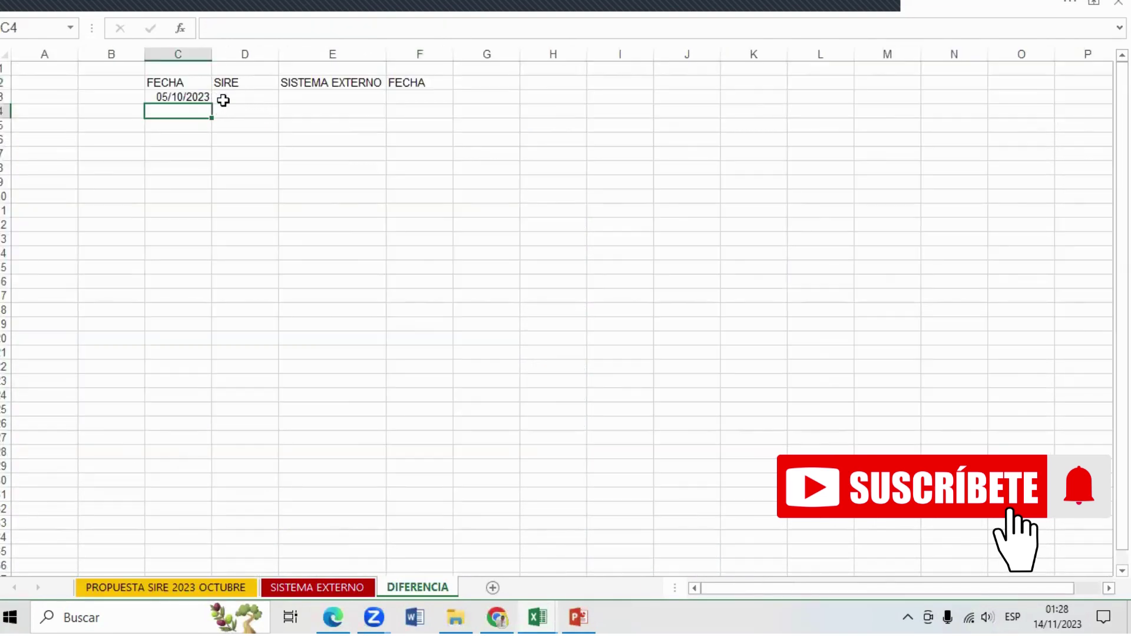
pyautogui.click(251, 97)
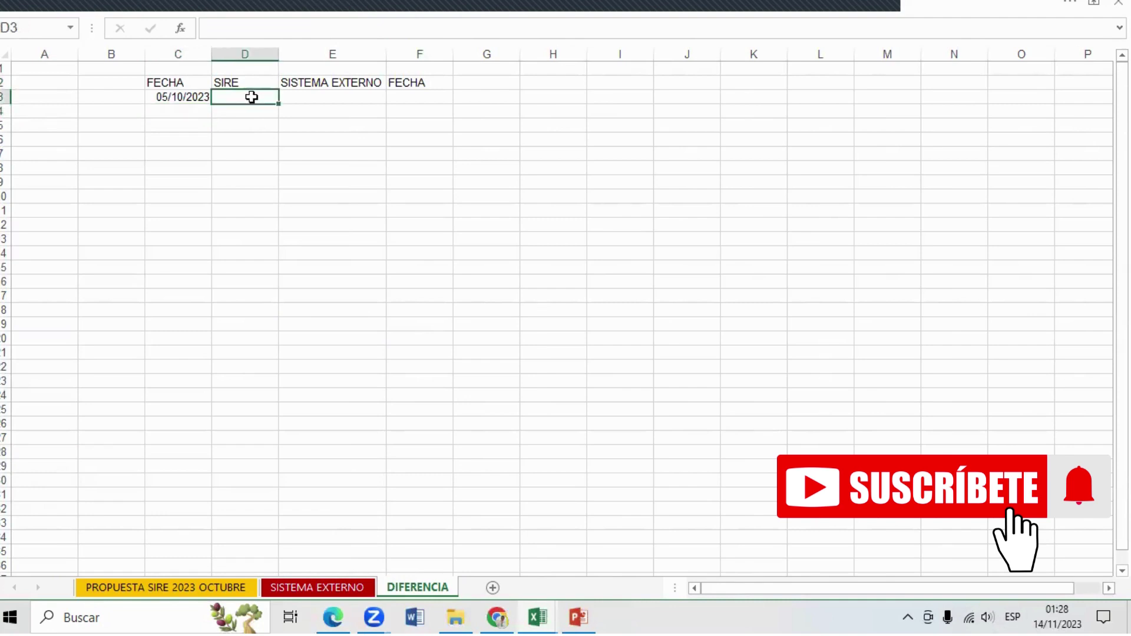
pyautogui.write('+')
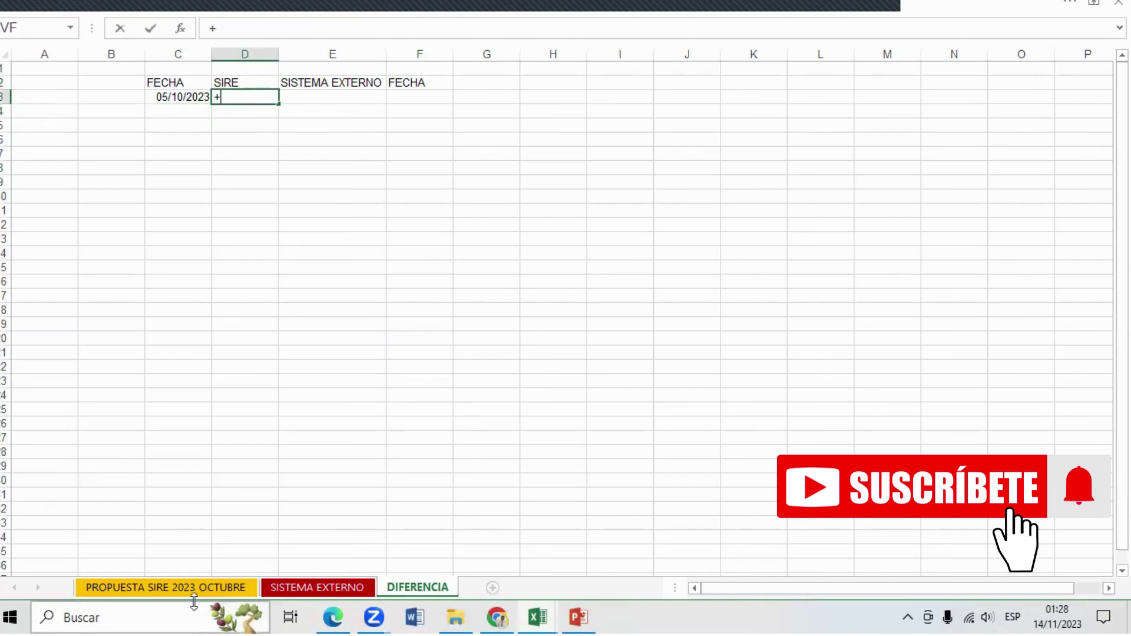
pyautogui.click(193, 592)
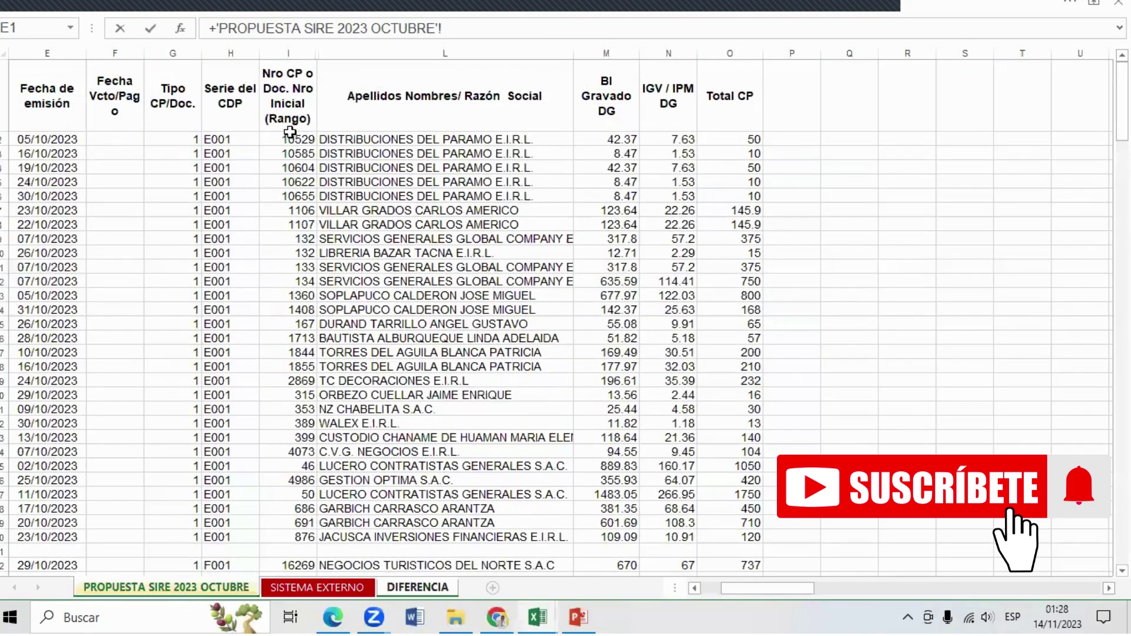
pyautogui.click(292, 139)
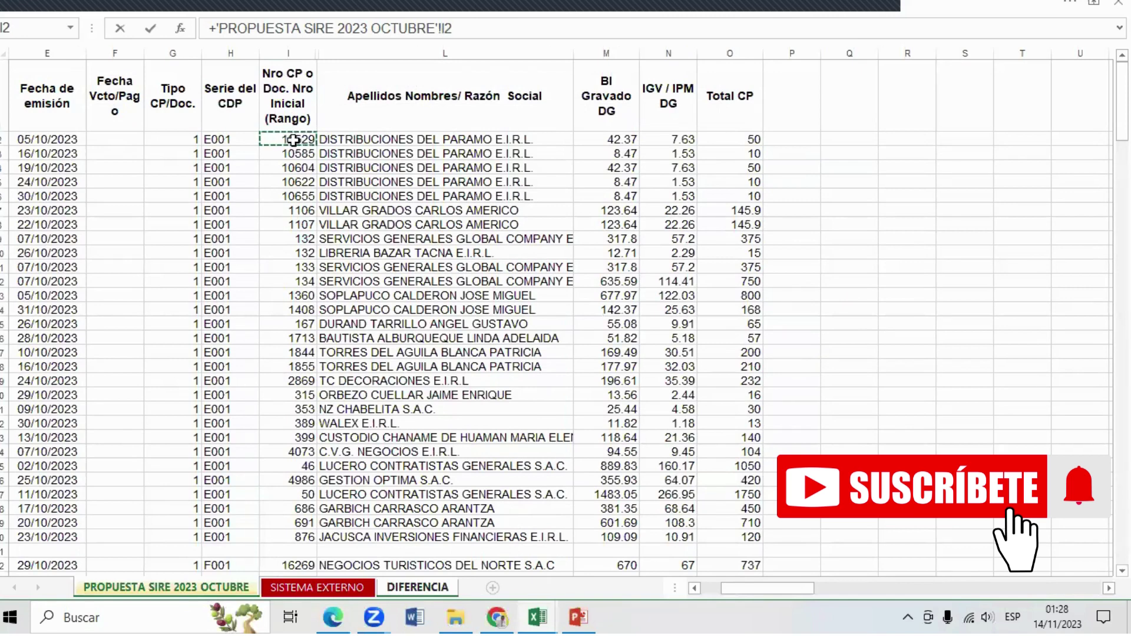
pyautogui.press('Return')
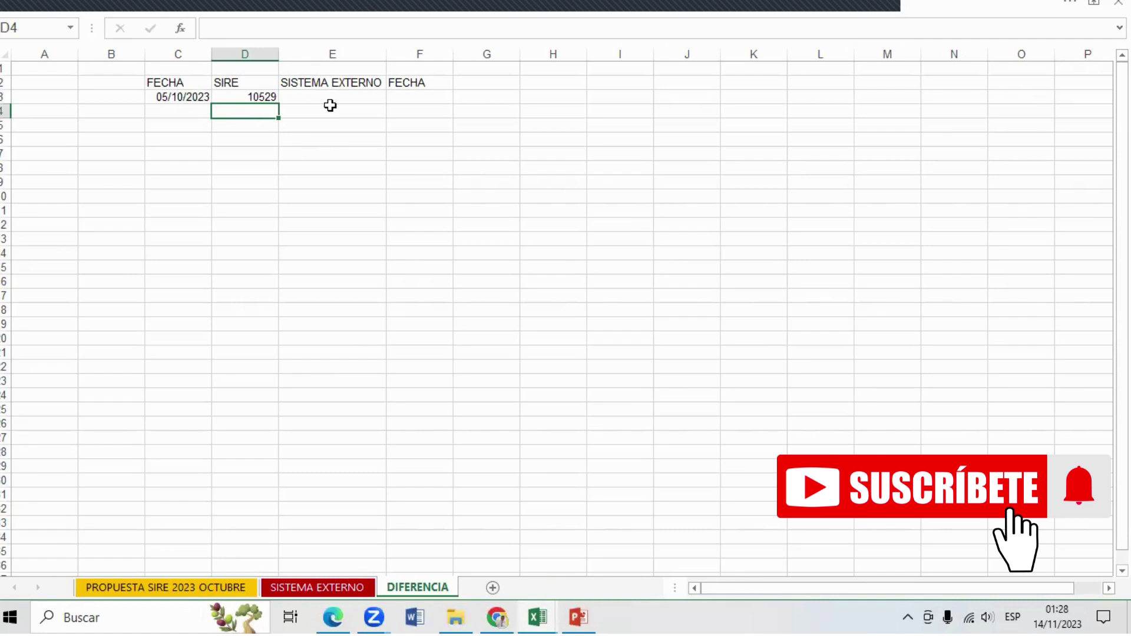
# Step: Link E3 to SISTEMA EXTERNO C7, then clear that wrong formula
pyautogui.click(339, 100)
pyautogui.write('+')
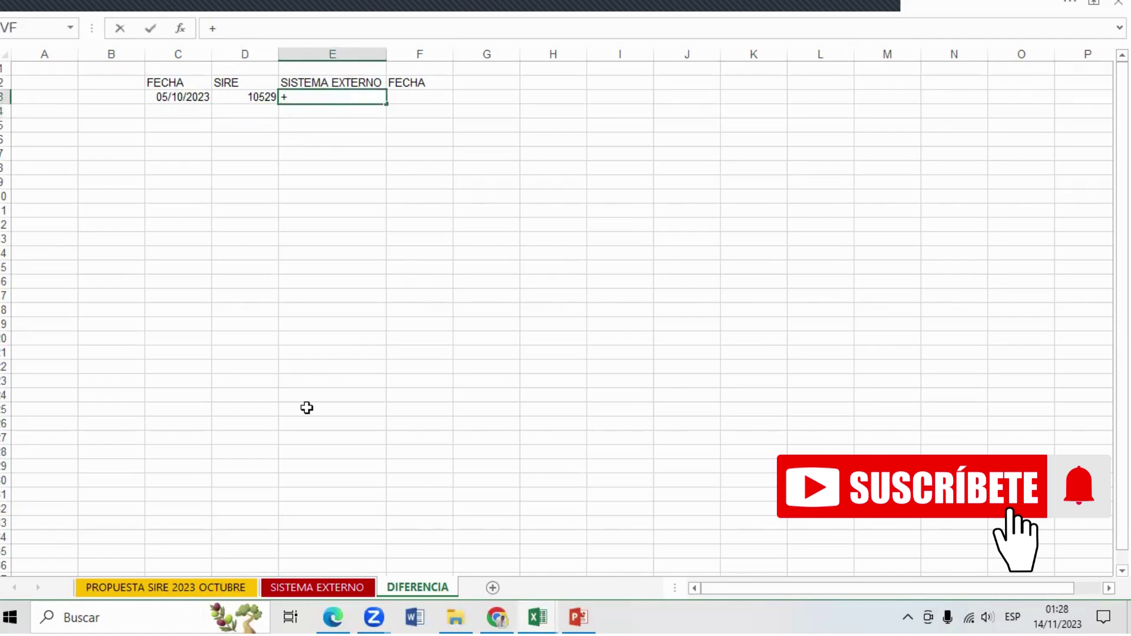
pyautogui.click(323, 589)
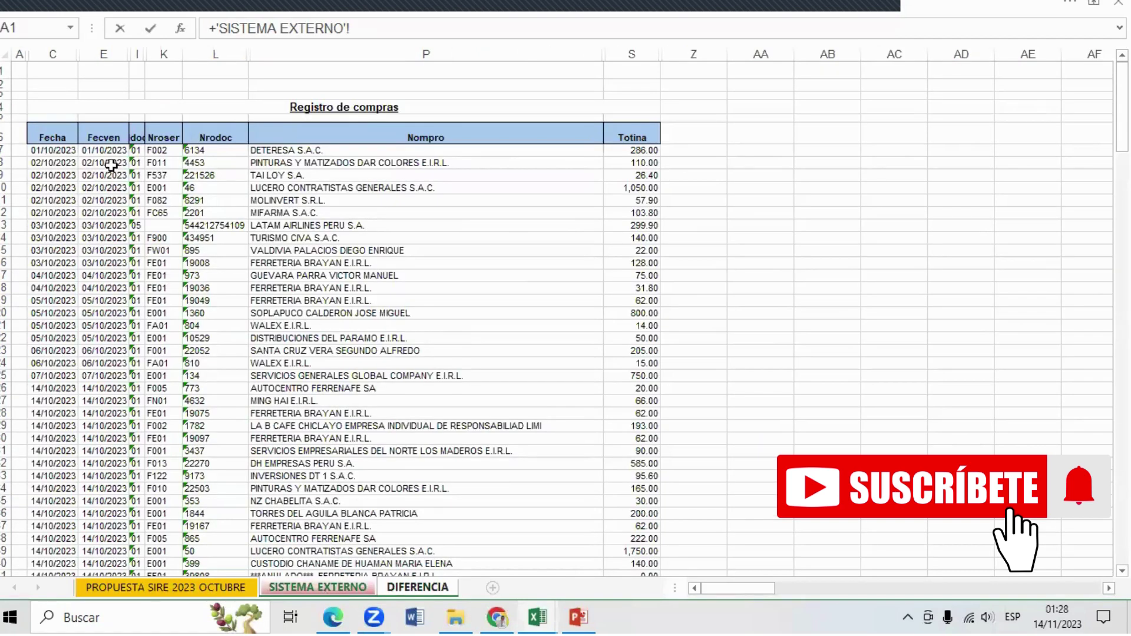
pyautogui.click(56, 152)
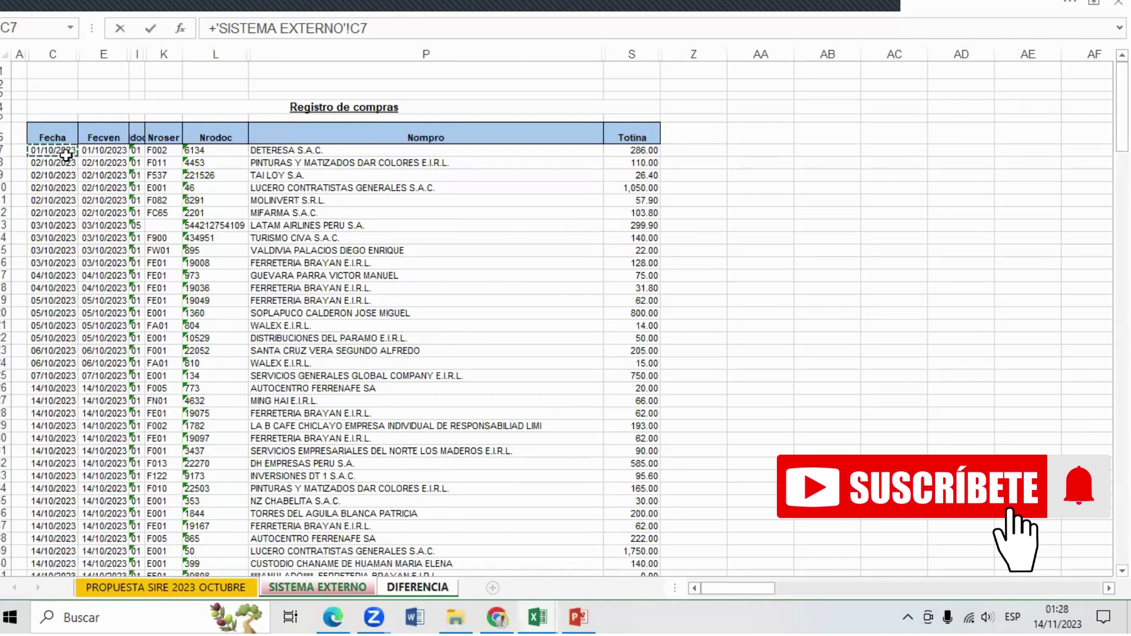
pyautogui.press('Return')
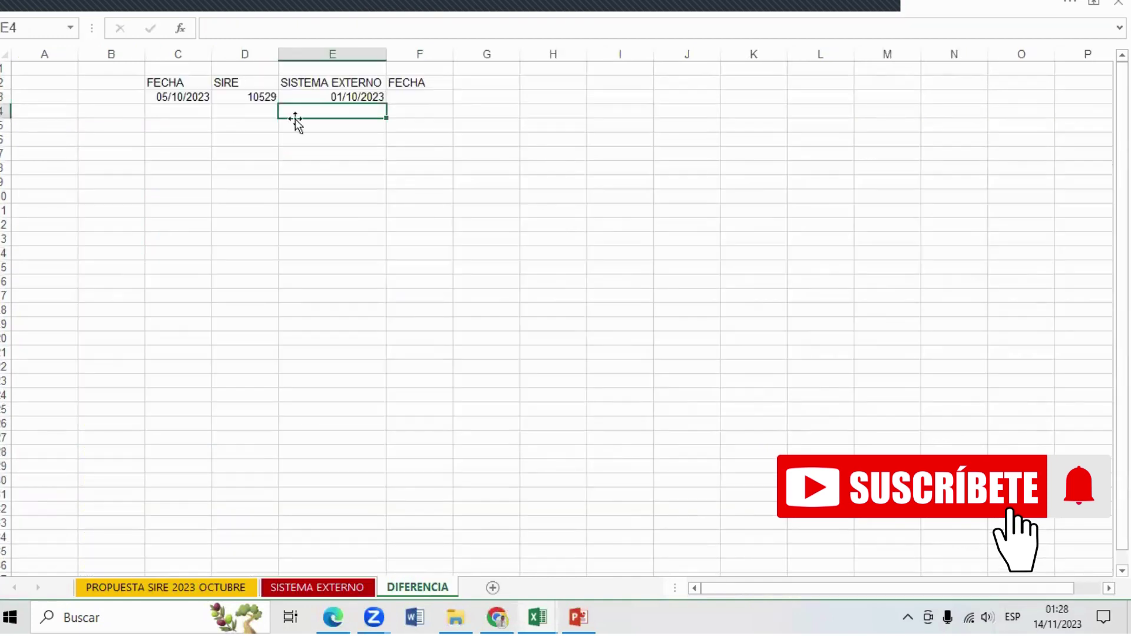
pyautogui.click(351, 95)
pyautogui.press('BackSpace')
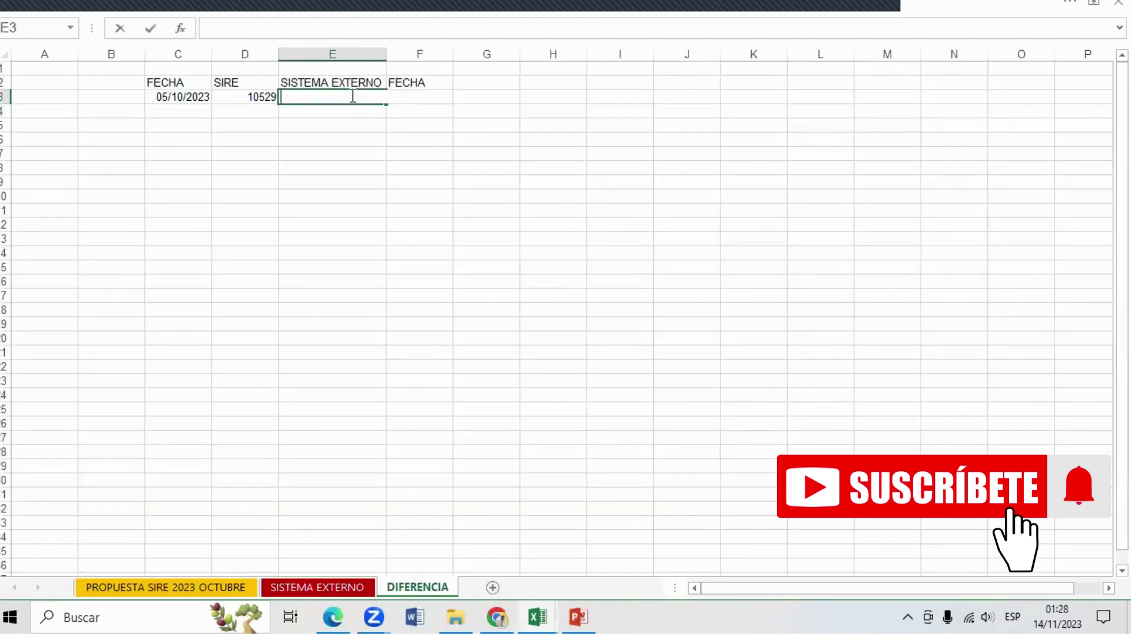
pyautogui.click(437, 167)
# Step: Link F3 to SISTEMA EXTERNO C7 (01/10/2023) and E3 to L7 (6134)
pyautogui.click(414, 94)
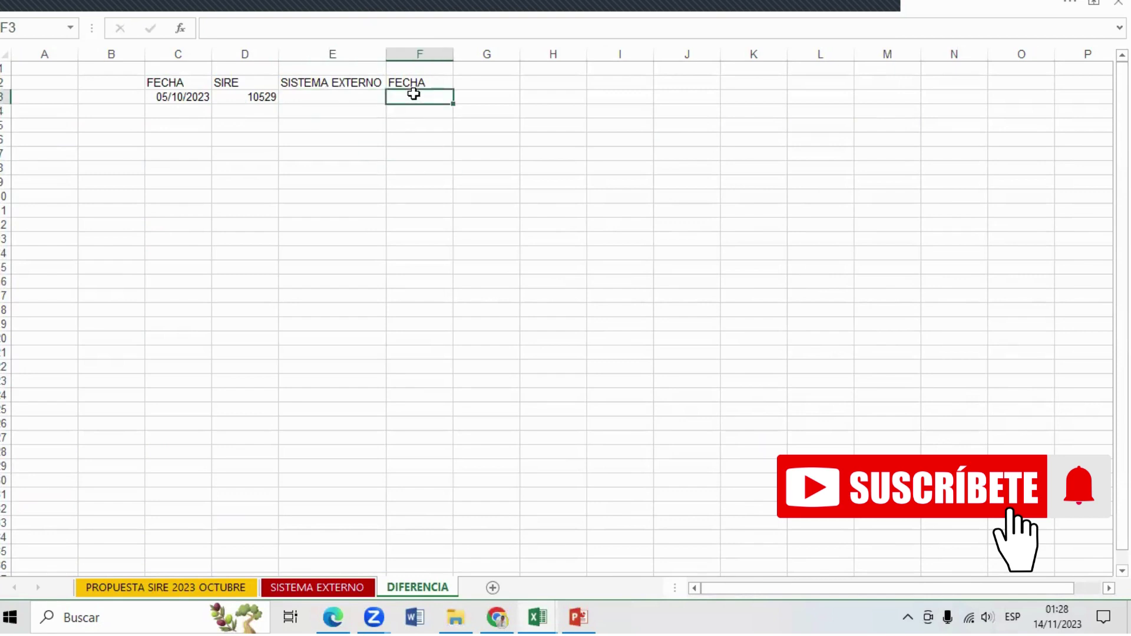
pyautogui.write('+')
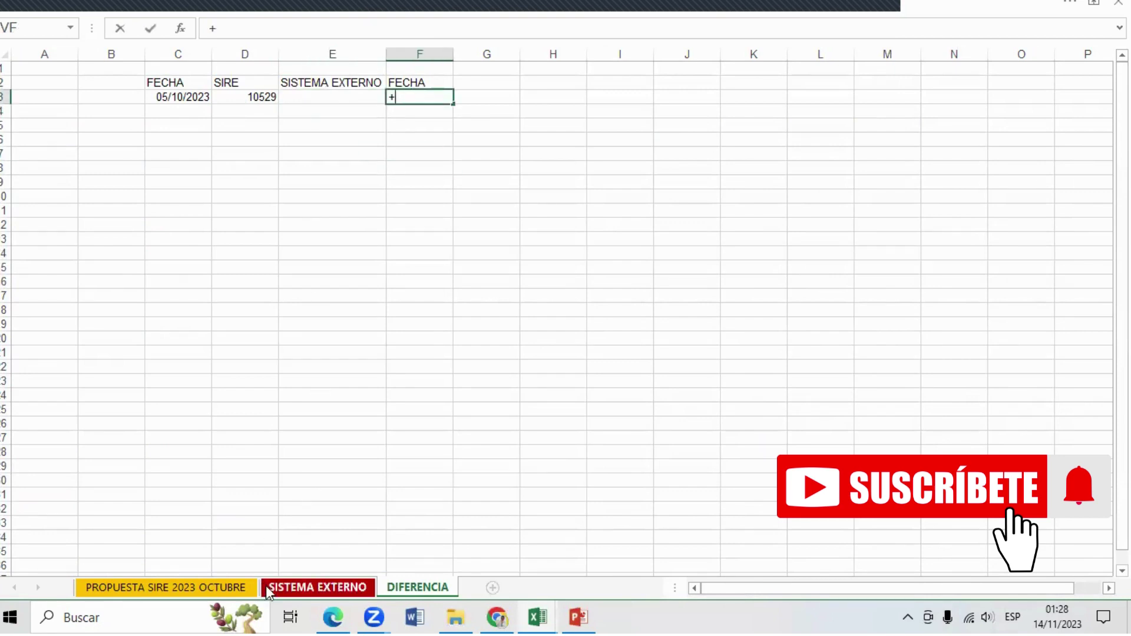
pyautogui.click(286, 589)
pyautogui.click(40, 150)
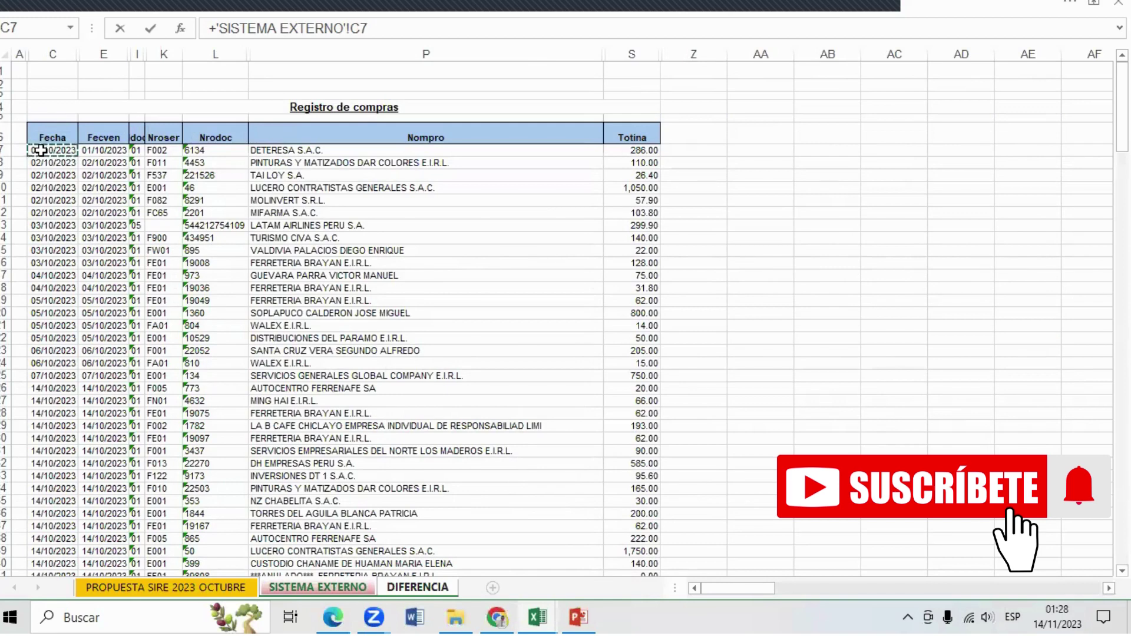
pyautogui.press('Return')
pyautogui.click(335, 94)
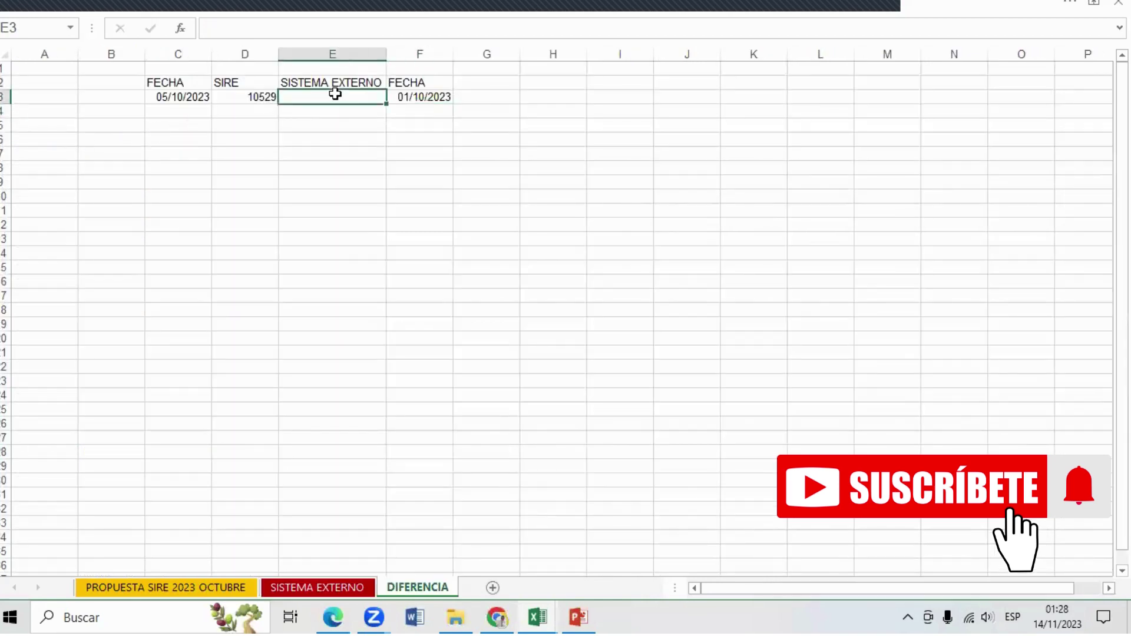
pyautogui.write('+')
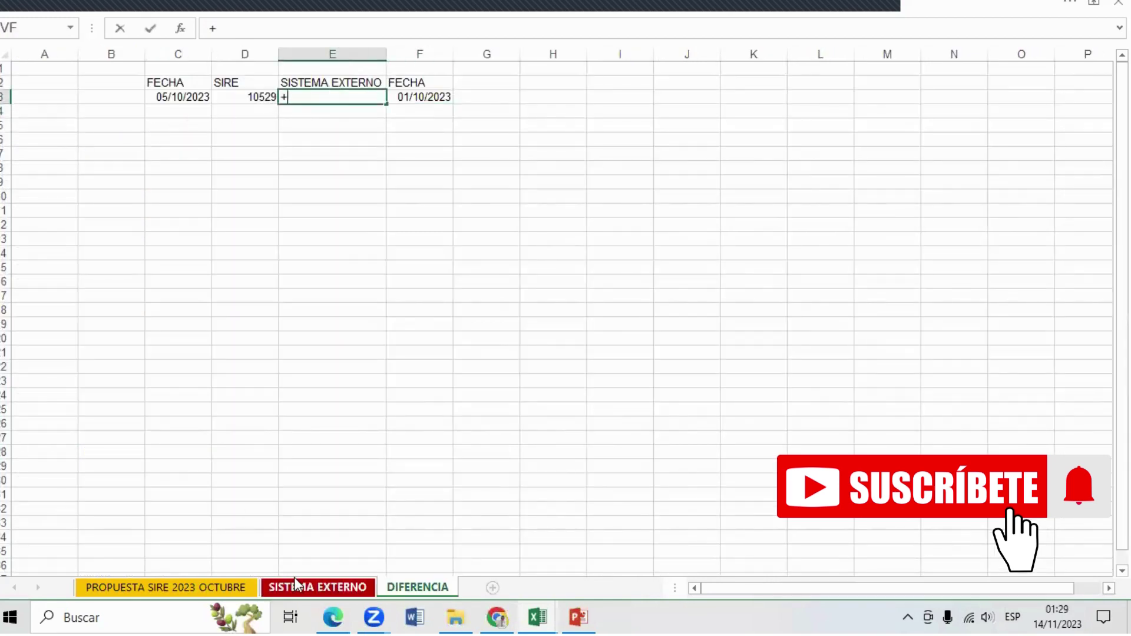
pyautogui.click(310, 587)
pyautogui.click(220, 151)
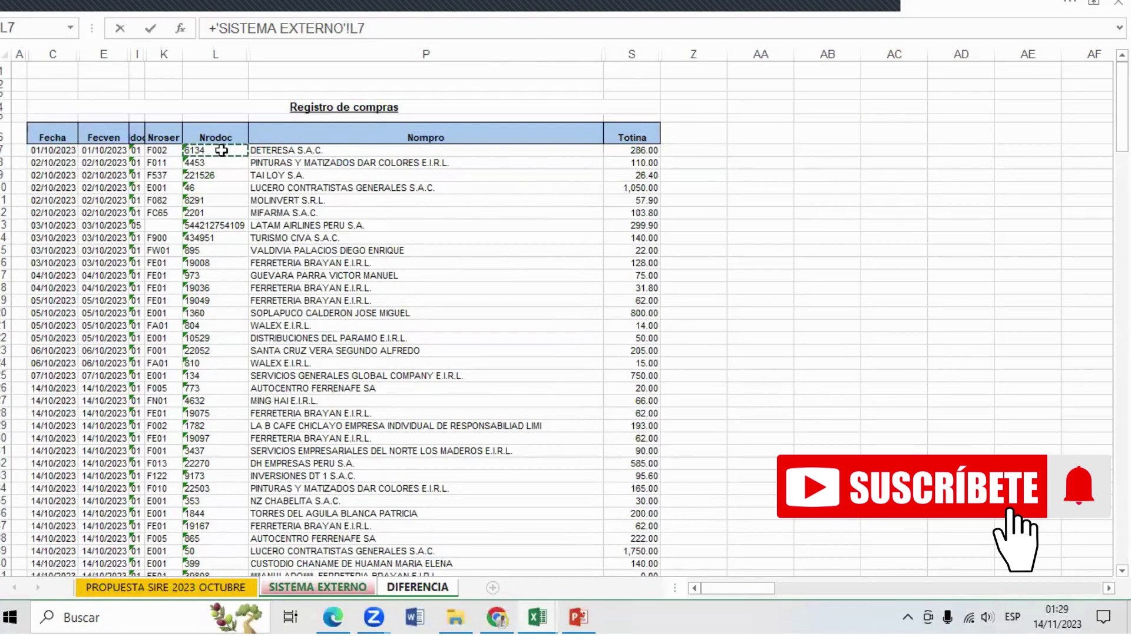
pyautogui.press('Return')
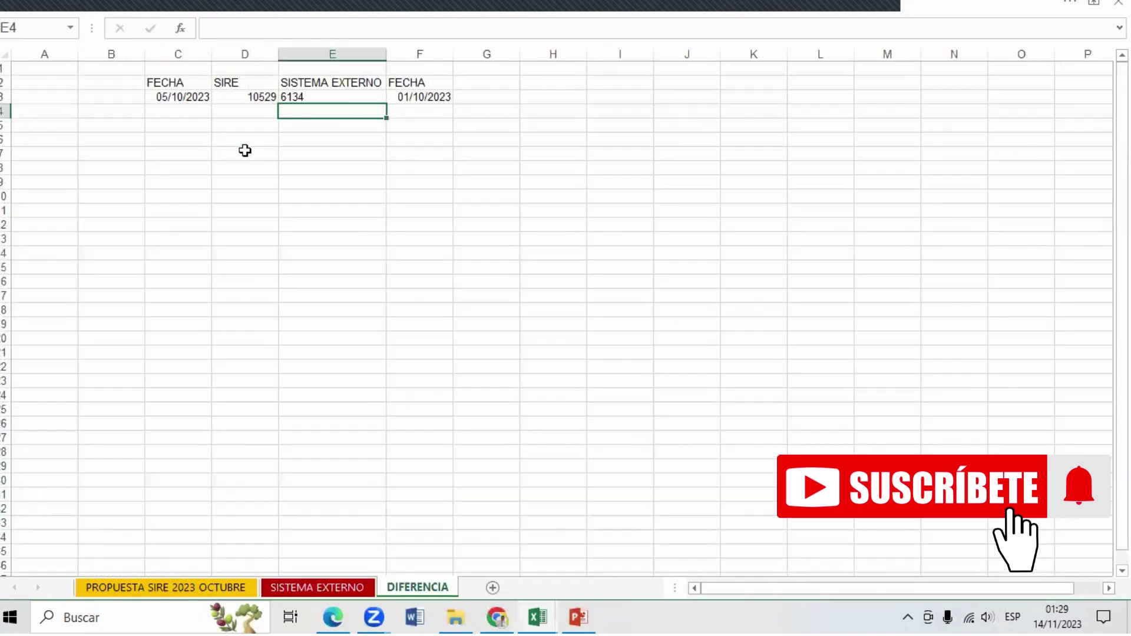
# Step: Fill the FECHA and SIRE block C2:D20 with yellow
pyautogui.moveTo(176, 94); pyautogui.dragTo(430, 97)
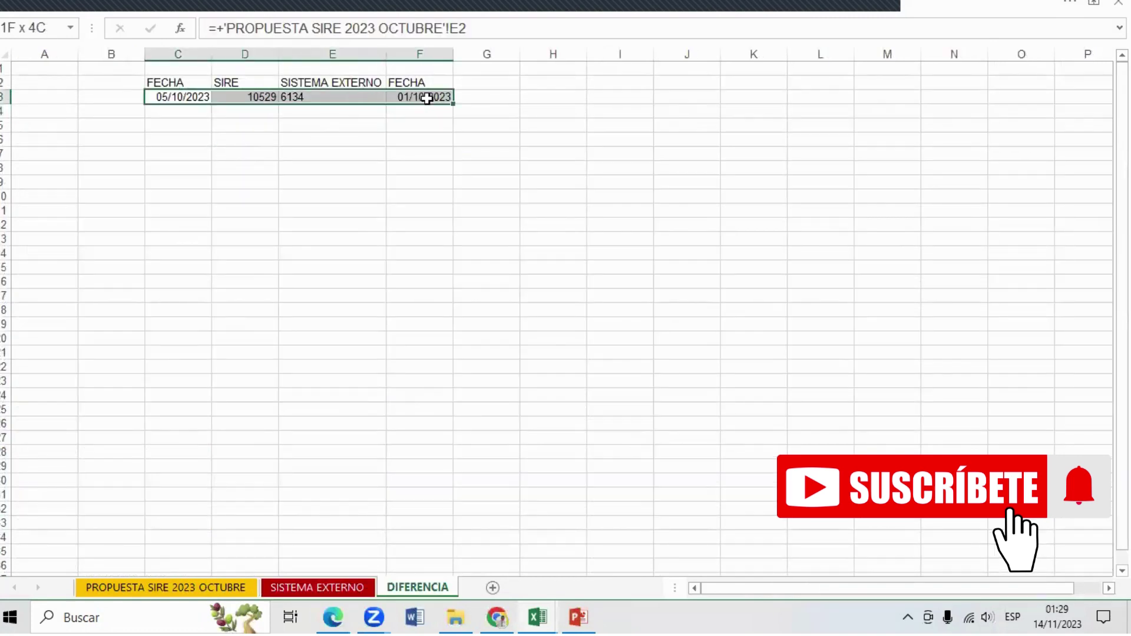
pyautogui.moveTo(194, 102); pyautogui.dragTo(430, 96)
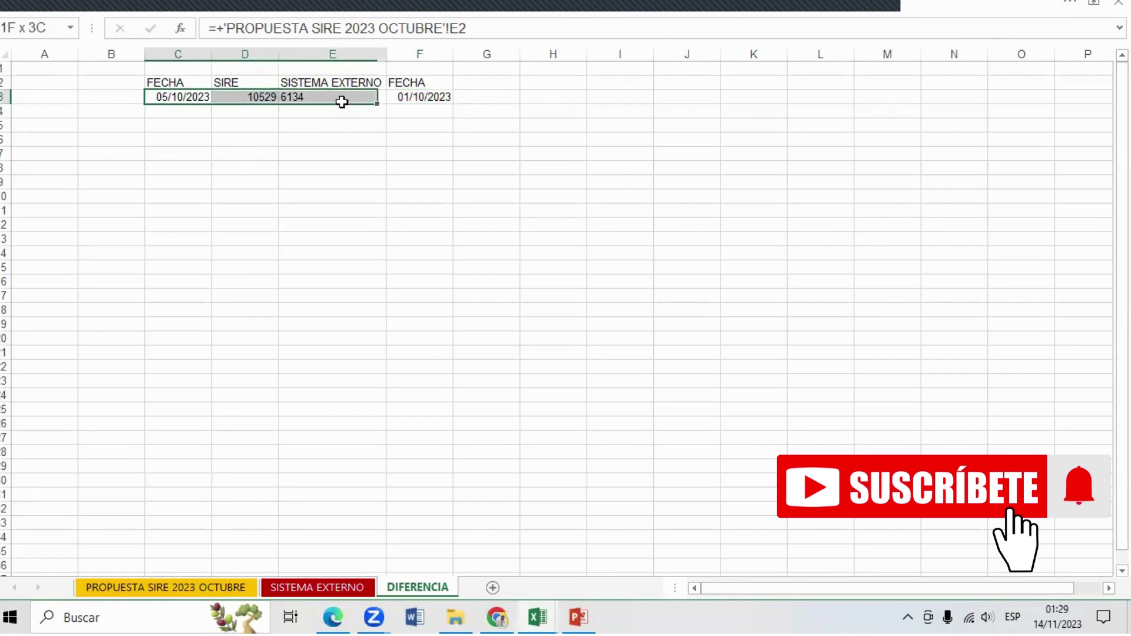
pyautogui.moveTo(195, 80)
pyautogui.mouseDown()
pyautogui.moveTo(242, 144)
pyautogui.moveTo(230, 348)
pyautogui.mouseUp()
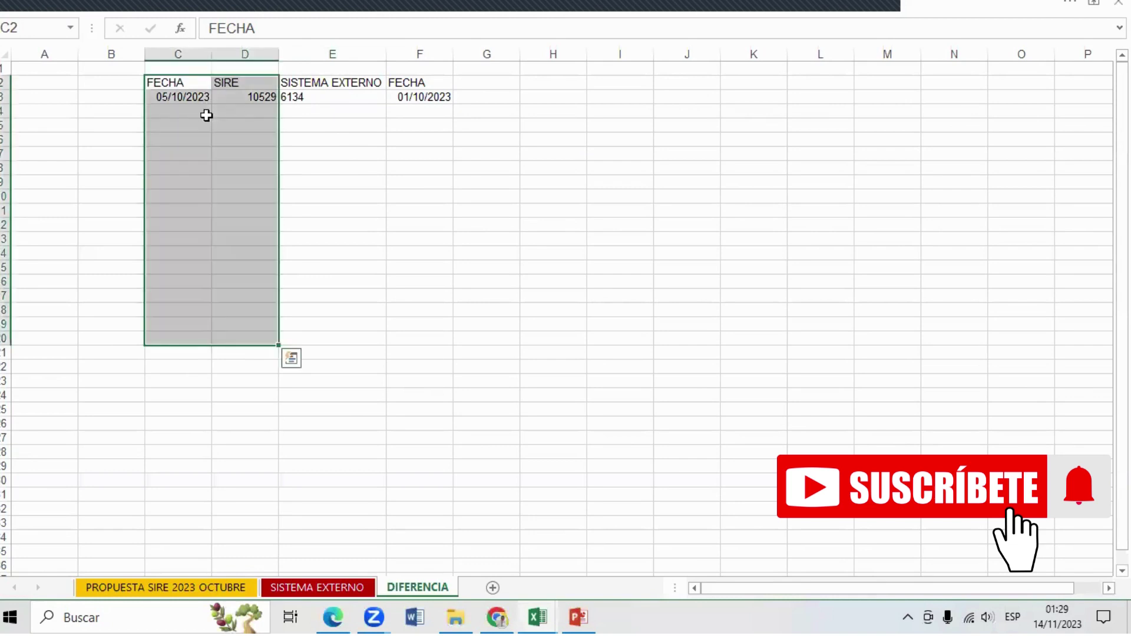
pyautogui.click(167, 4)
pyautogui.click(186, 91)
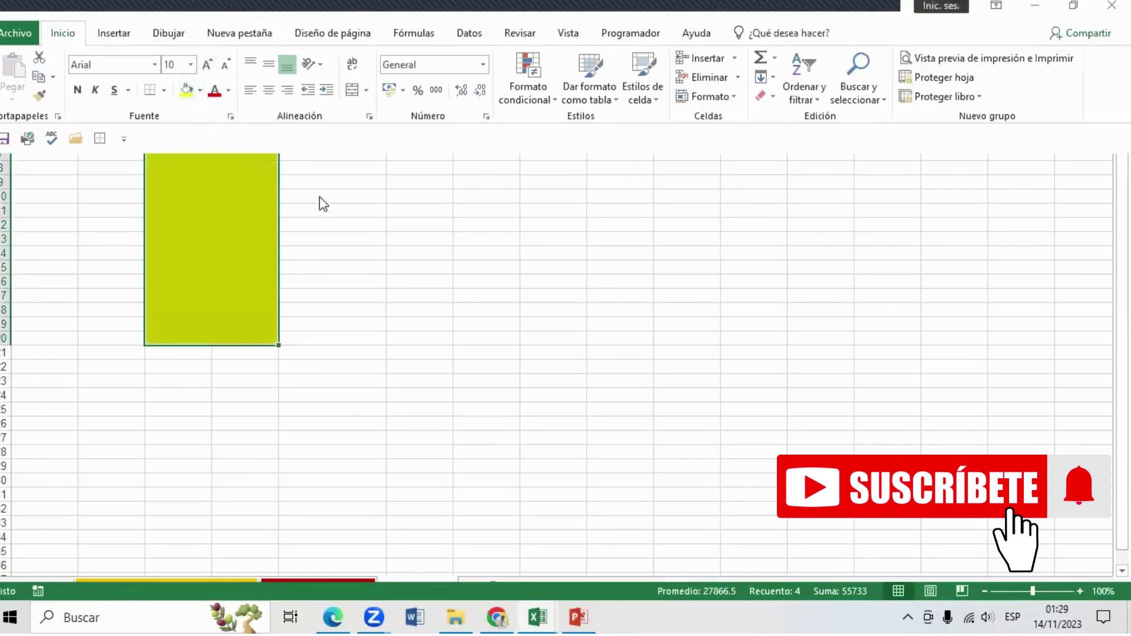
pyautogui.click(331, 208)
# Step: Fill the SISTEMA EXTERNO and FECHA headers E2:F2 with red
pyautogui.moveTo(324, 77); pyautogui.dragTo(430, 86)
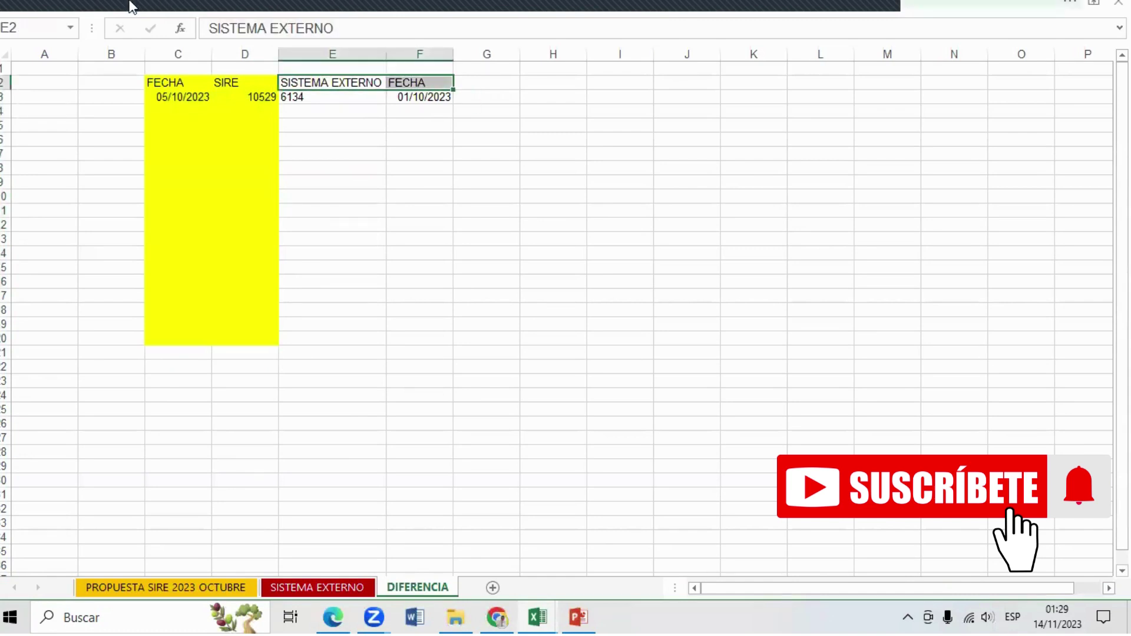
pyautogui.click(187, 6)
pyautogui.click(199, 90)
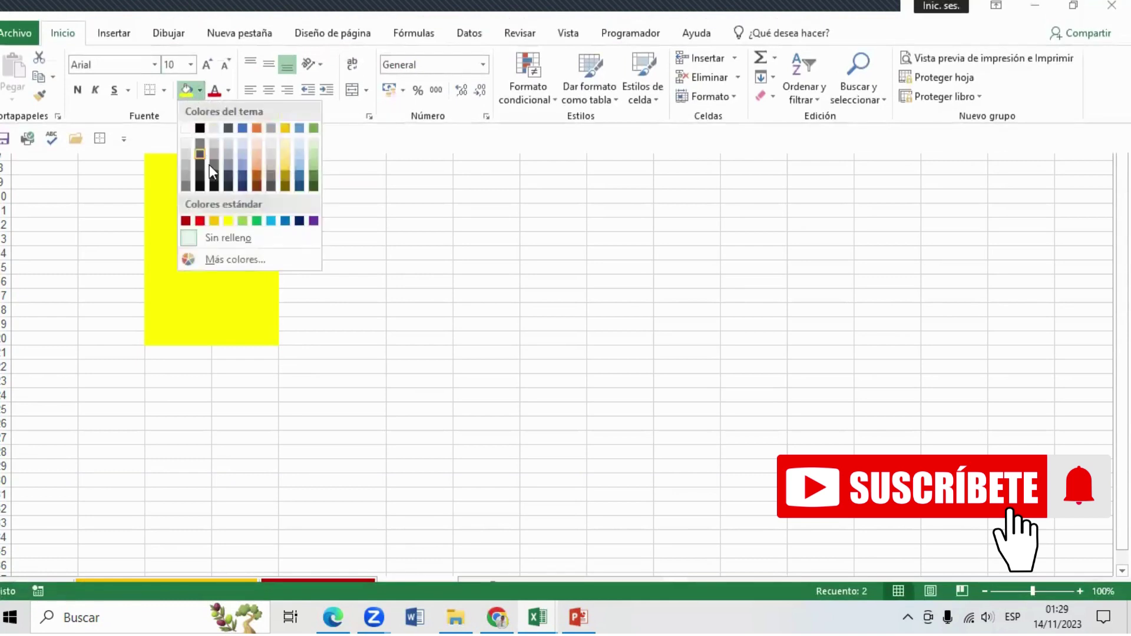
pyautogui.click(205, 222)
pyautogui.click(394, 213)
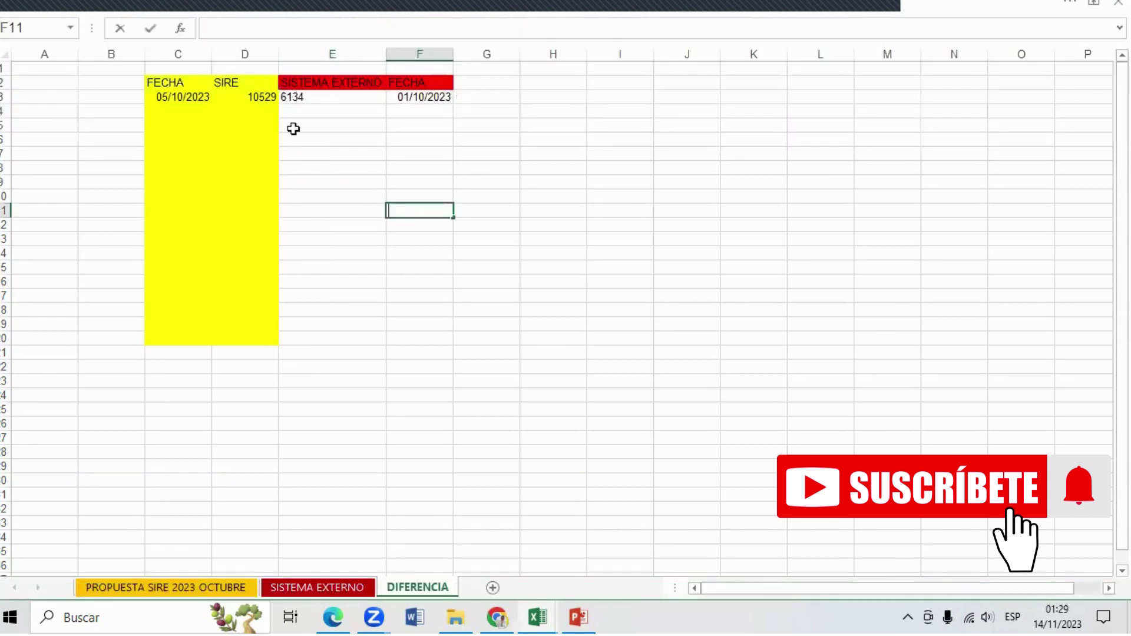
pyautogui.click(181, 82)
# Step: Extend the SIRE date and number formulas in columns C:D down to row 219
pyautogui.moveTo(209, 96); pyautogui.dragTo(278, 102)
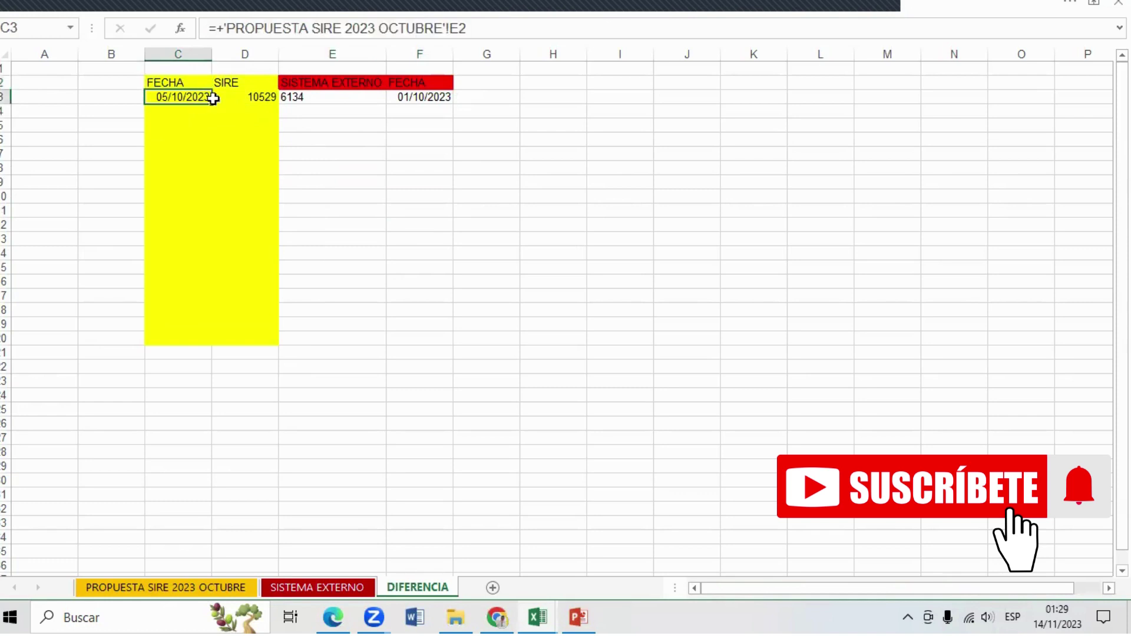
pyautogui.moveTo(274, 155); pyautogui.dragTo(271, 614)
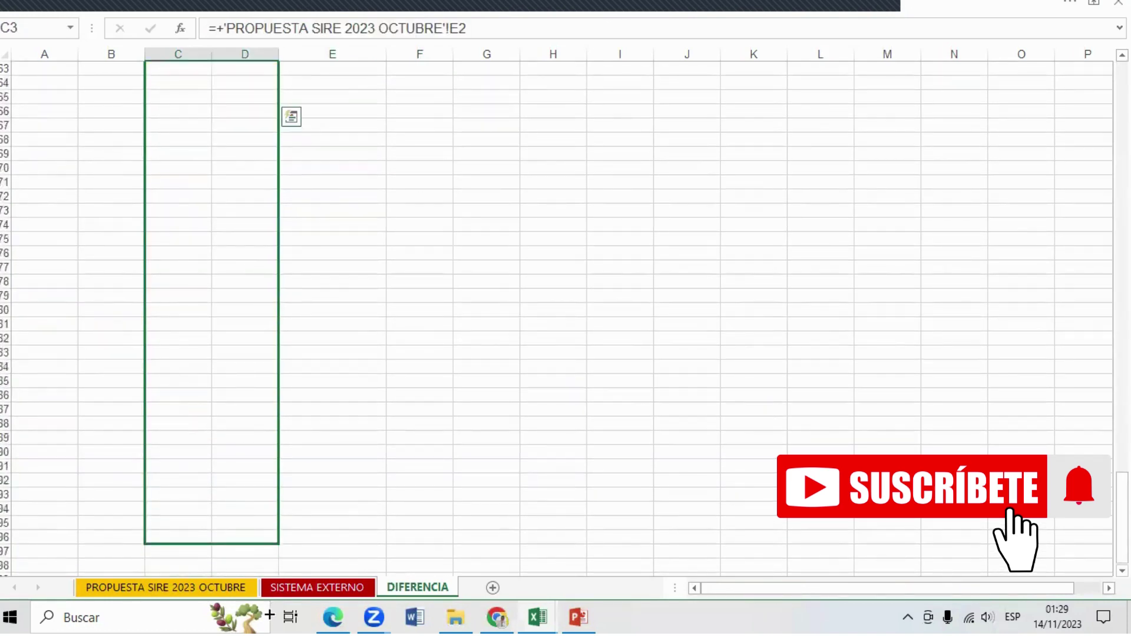
pyautogui.moveTo(271, 614); pyautogui.dragTo(256, 468)
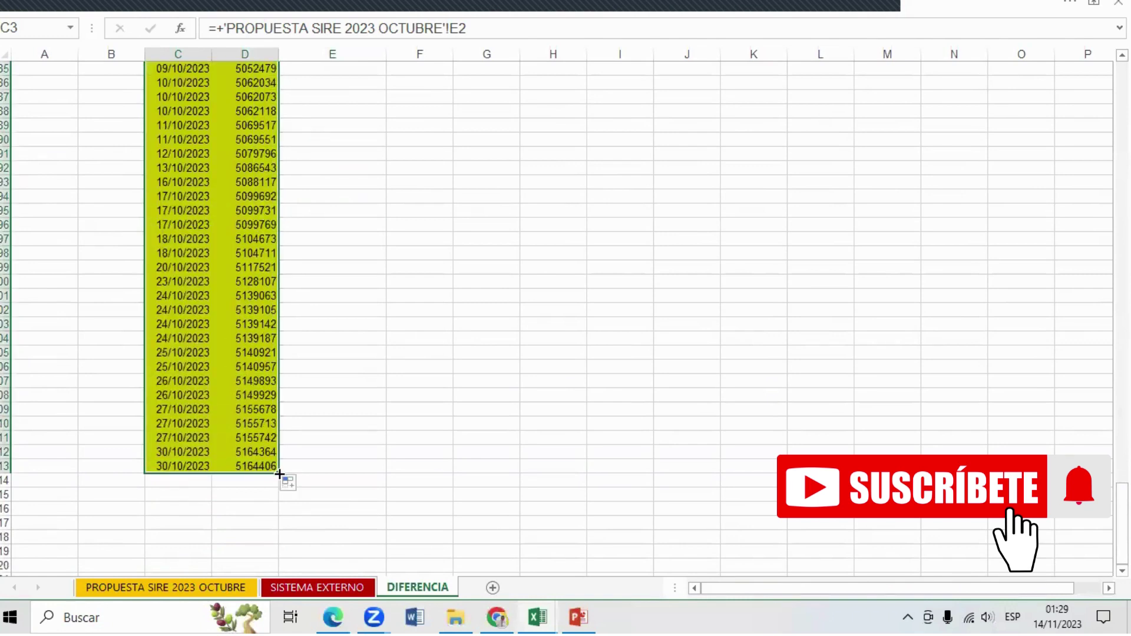
pyautogui.moveTo(280, 474); pyautogui.dragTo(280, 560)
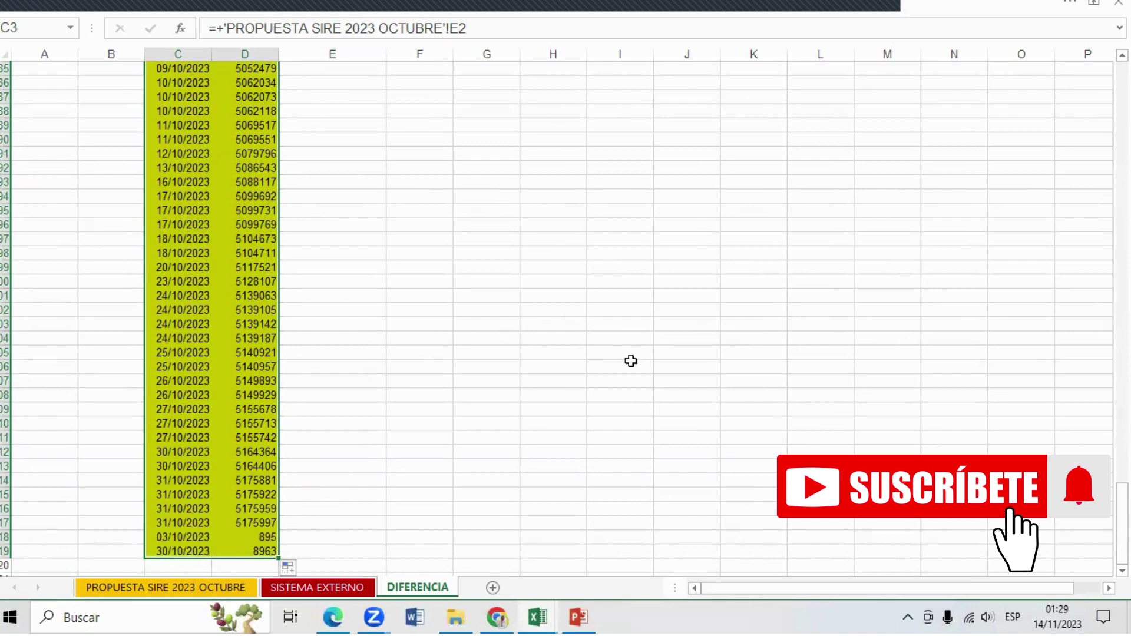
pyautogui.scroll(20, 566, 318)
pyautogui.scroll(20, 565, 318)
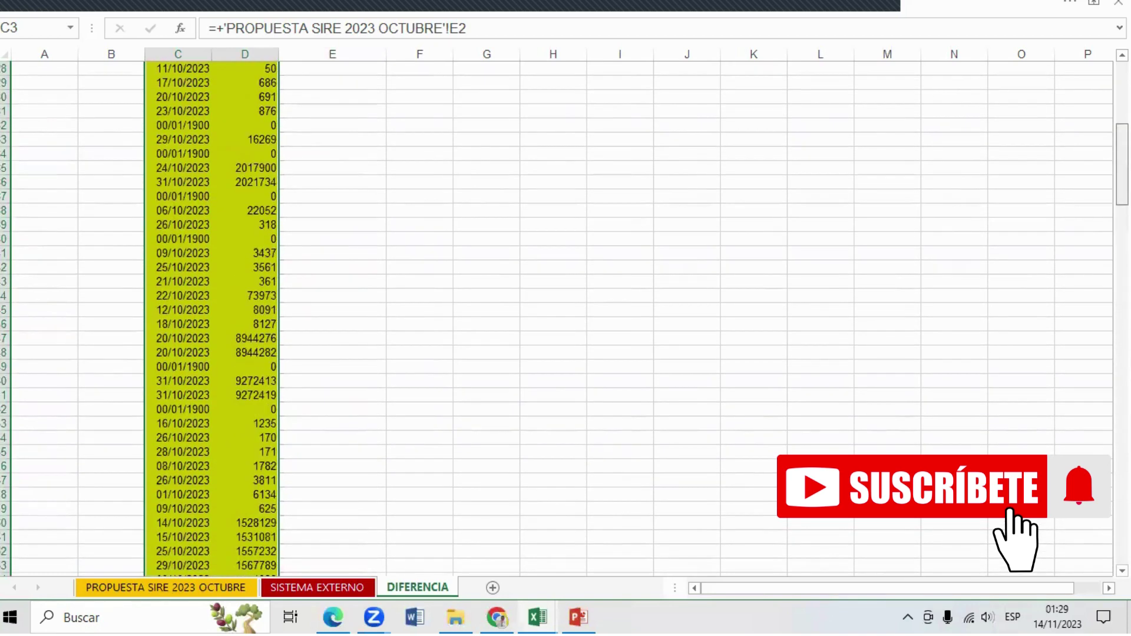
pyautogui.scroll(20, 565, 318)
pyautogui.scroll(5, 565, 318)
# Step: Clear the surplus C:D rows from row 169 downward
pyautogui.scroll(-1, 1099, 215)
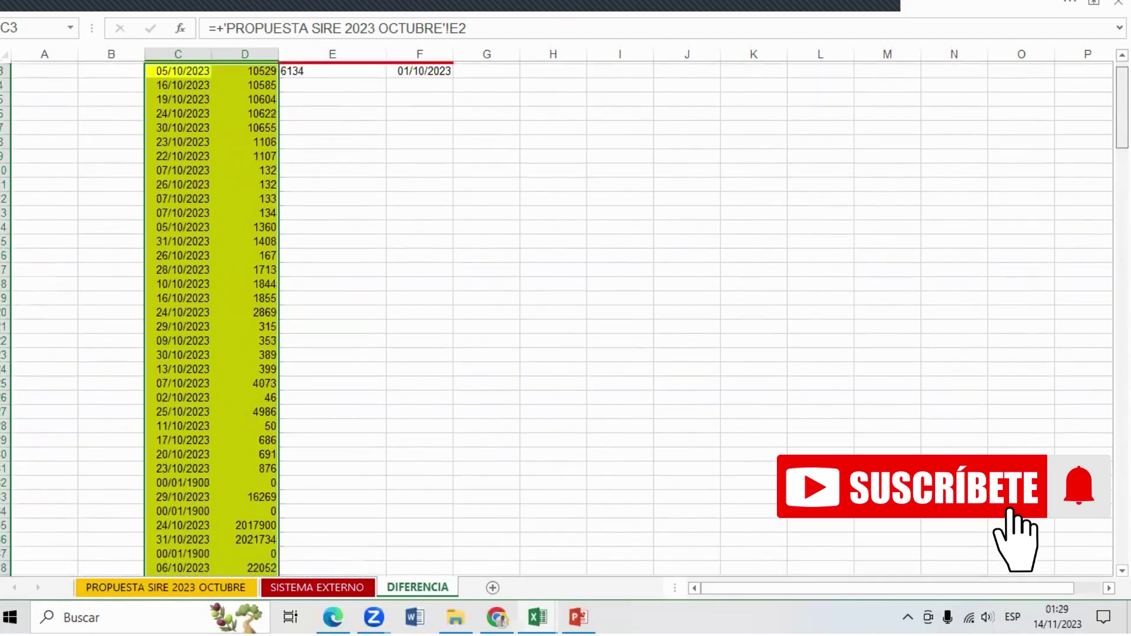
pyautogui.scroll(-5, 1098, 215)
pyautogui.scroll(-3, 1099, 215)
pyautogui.scroll(-5, 1099, 215)
pyautogui.scroll(-5, 1098, 215)
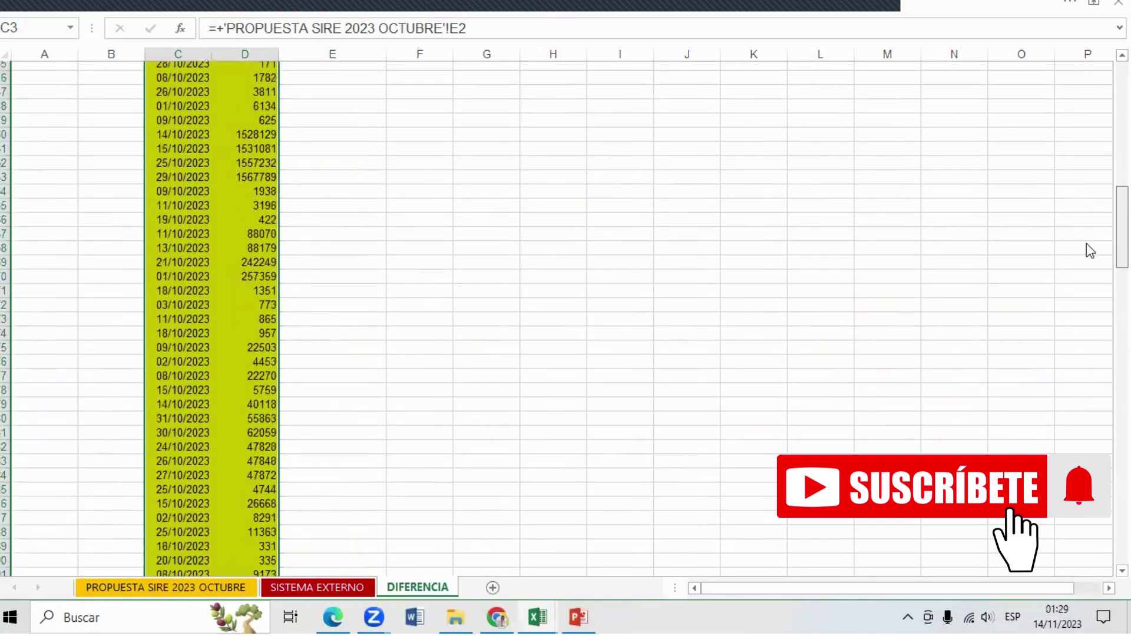
pyautogui.scroll(-5, 1090, 249)
pyautogui.scroll(-6, 1086, 275)
pyautogui.scroll(-6, 1080, 313)
pyautogui.scroll(-7, 1064, 365)
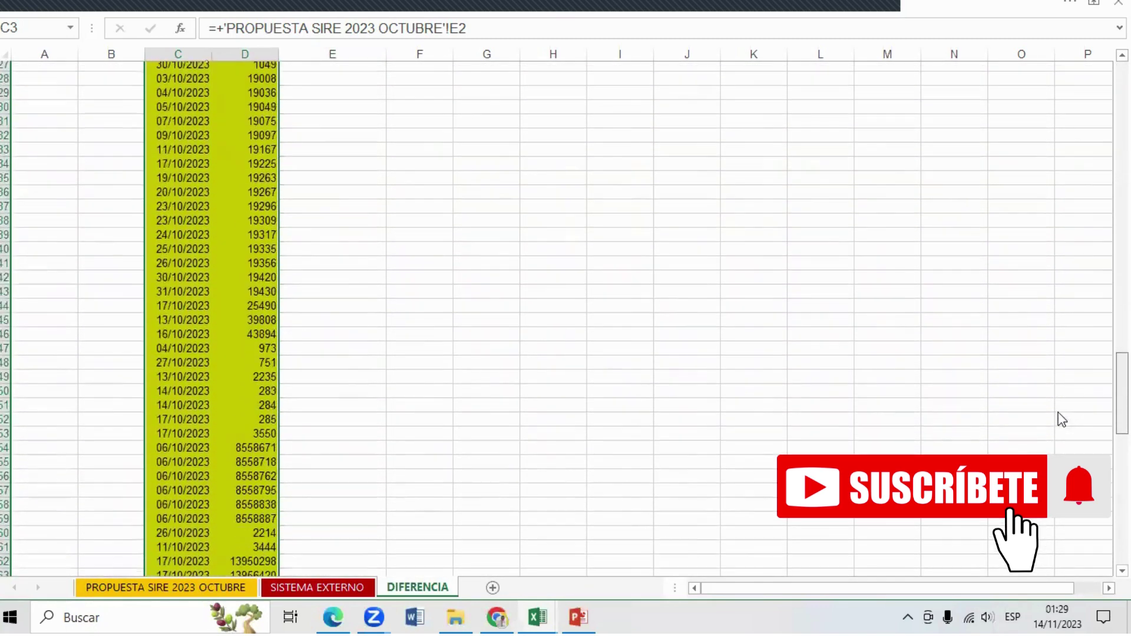
pyautogui.scroll(-5, 1056, 437)
pyautogui.scroll(-1, 1055, 438)
pyautogui.scroll(-2, 1056, 437)
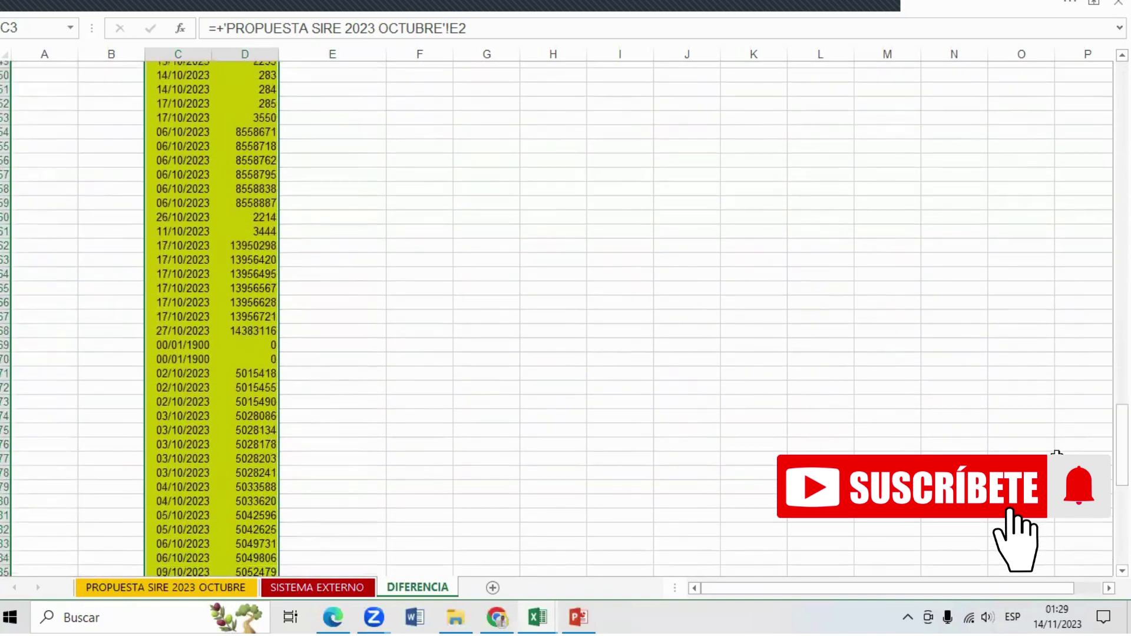
pyautogui.click(174, 338)
pyautogui.moveTo(215, 344)
pyautogui.mouseDown()
pyautogui.moveTo(271, 605)
pyautogui.moveTo(263, 569)
pyautogui.mouseUp()
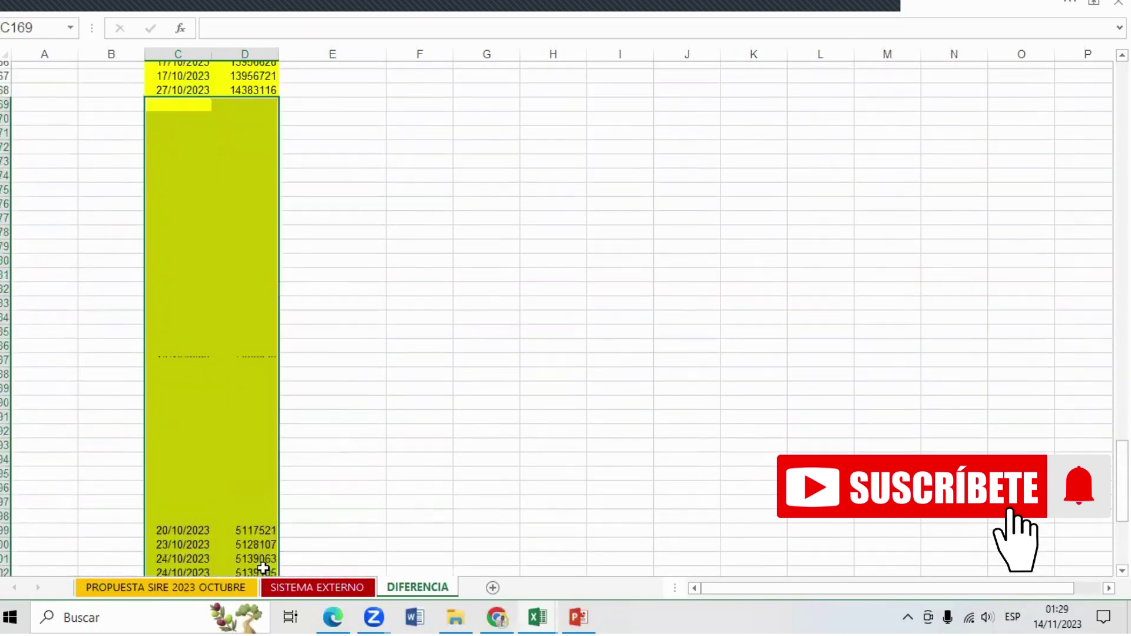
pyautogui.click(432, 425)
# Step: Read the invoice count in the status bar of the PROPUESTA SIRE 2023 OCTUBRE sheet
pyautogui.click(234, 593)
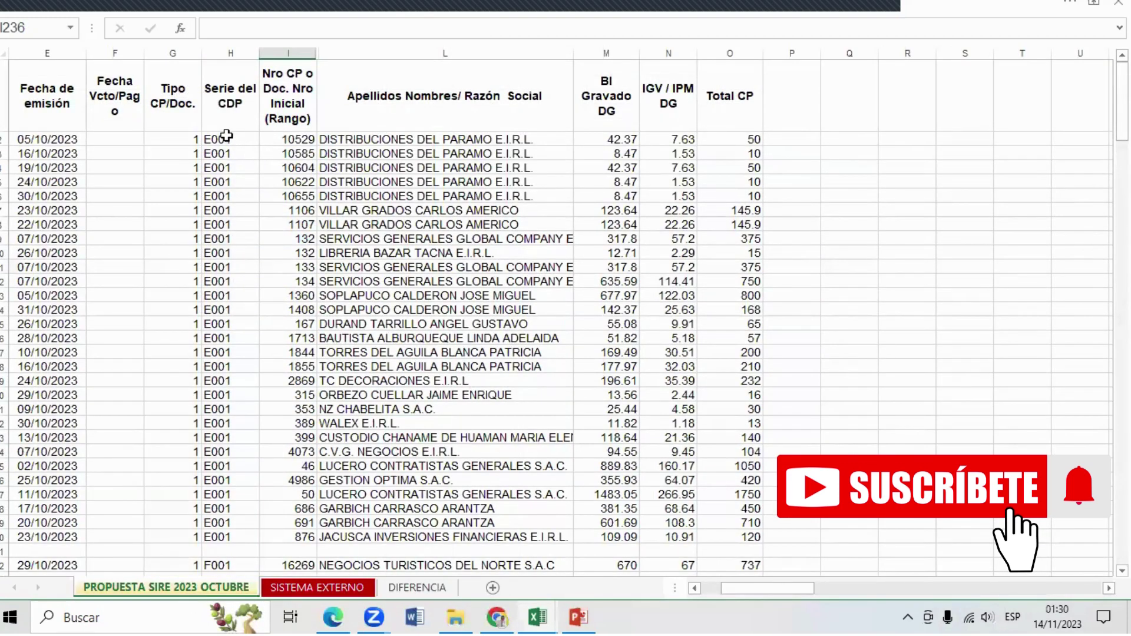
pyautogui.moveTo(226, 136)
pyautogui.mouseDown()
pyautogui.moveTo(231, 613)
pyautogui.moveTo(244, 614)
pyautogui.mouseUp()
pyautogui.moveTo(266, 564); pyautogui.dragTo(231, 536)
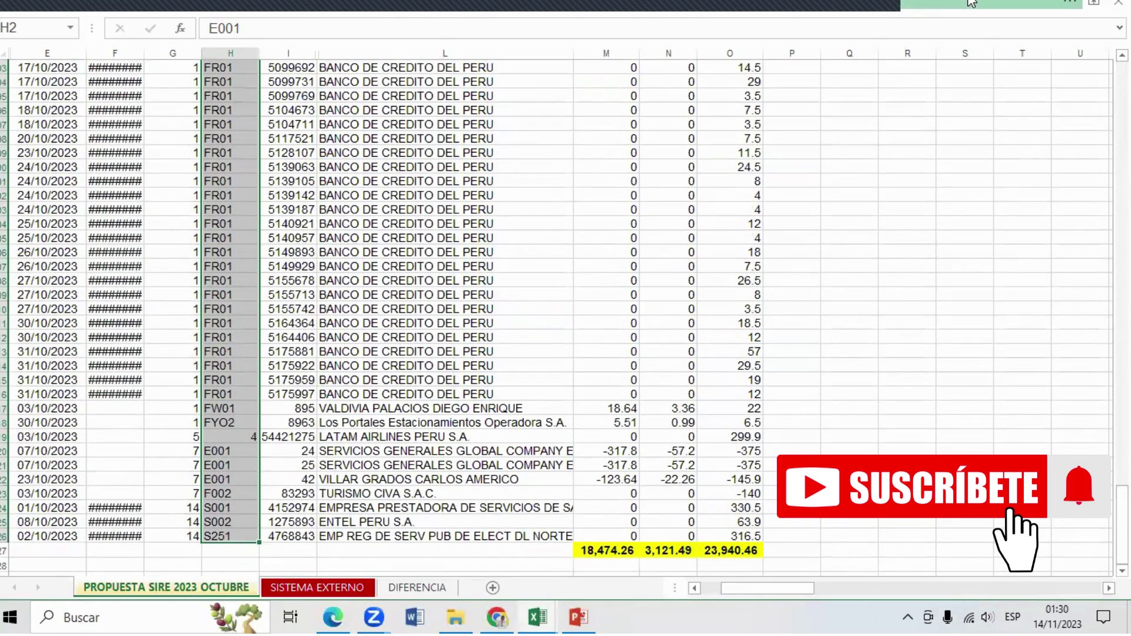
pyautogui.hotkey('ctrl', 'shift', 'F1')
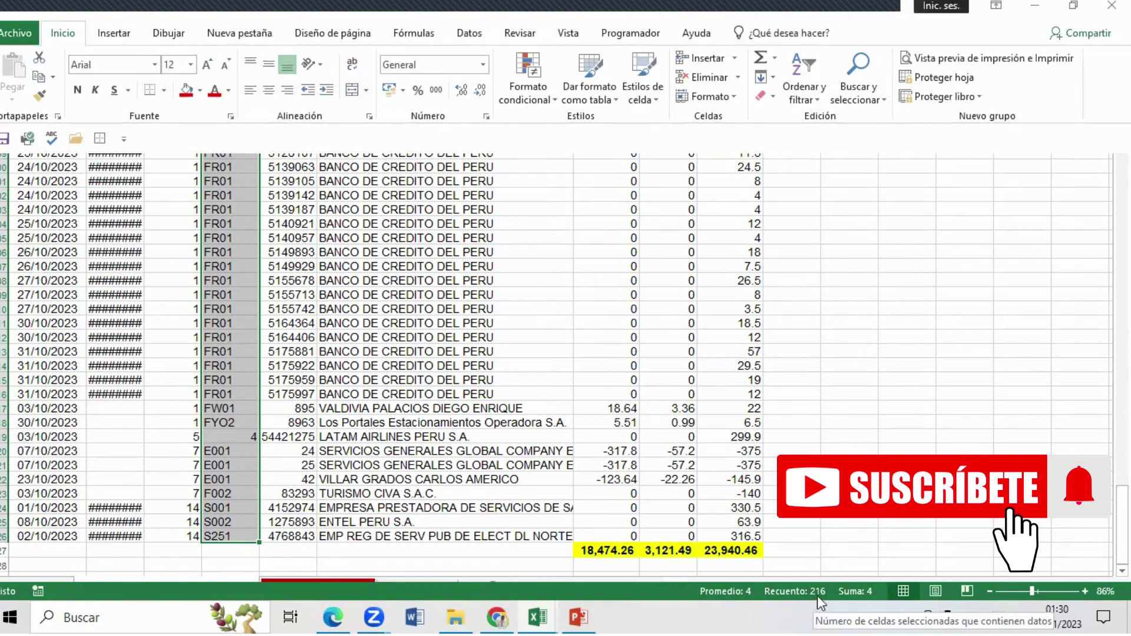
pyautogui.hotkey('ctrl', 'shift', 'F1')
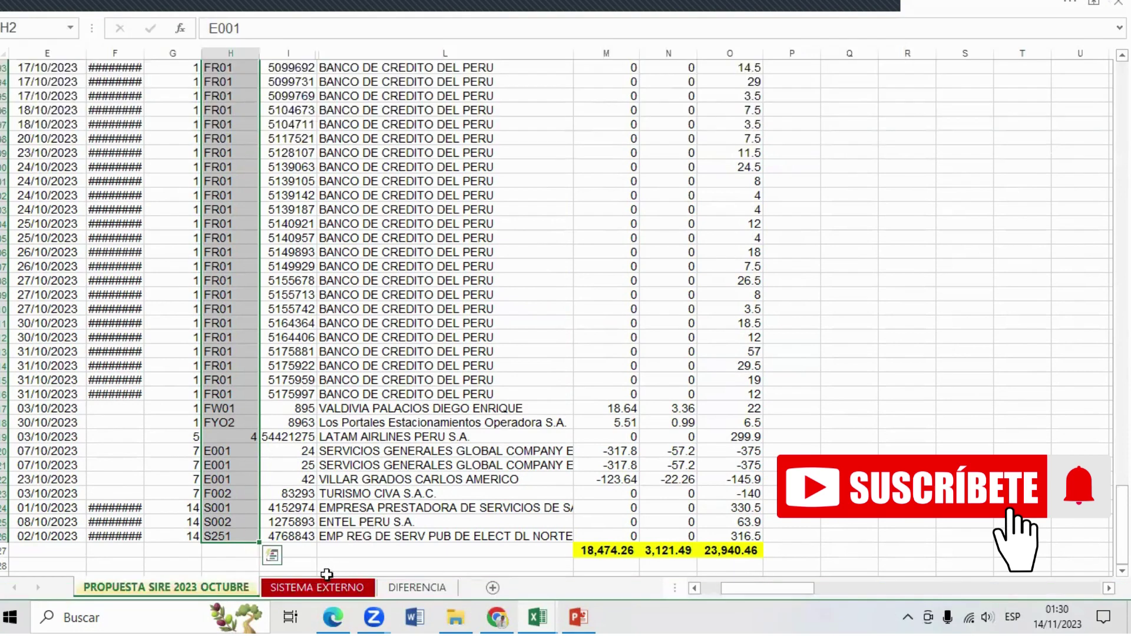
# Step: Enter =CONTARA(C3:C168) in C170 of the DIFERENCIA sheet
pyautogui.click(407, 589)
pyautogui.click(184, 308)
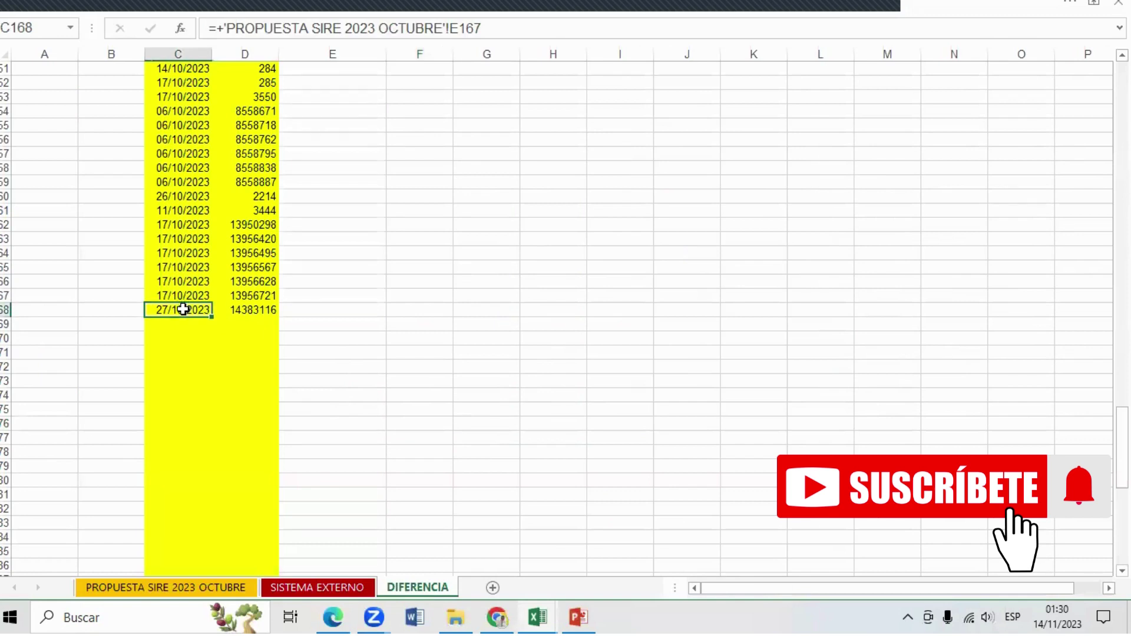
pyautogui.click(180, 337)
pyautogui.write('=')
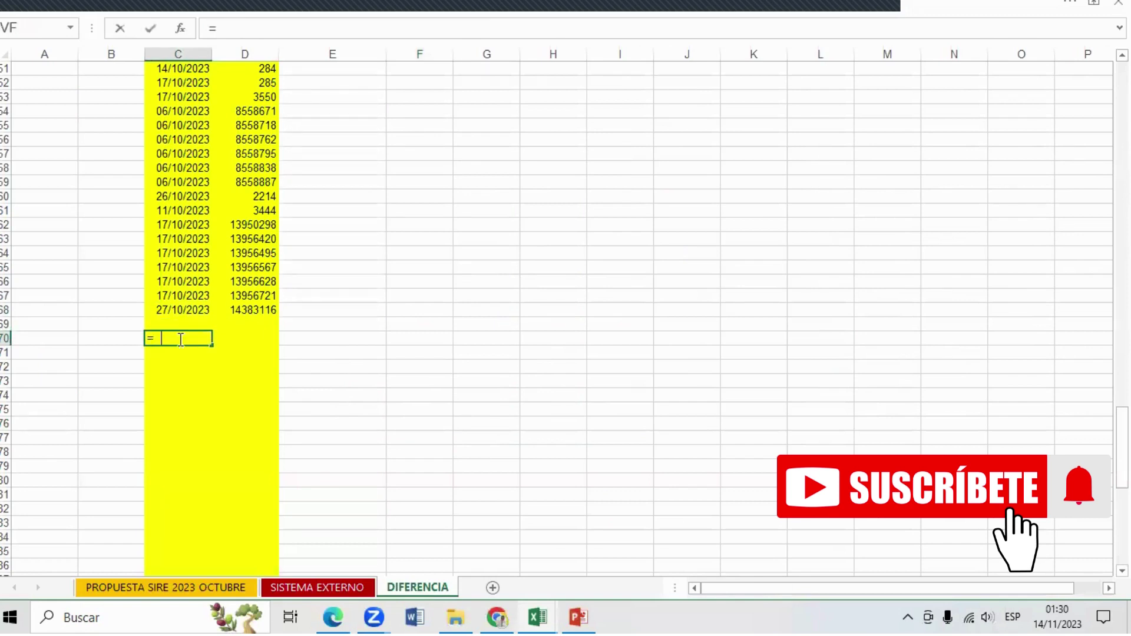
pyautogui.write('CONTARA')
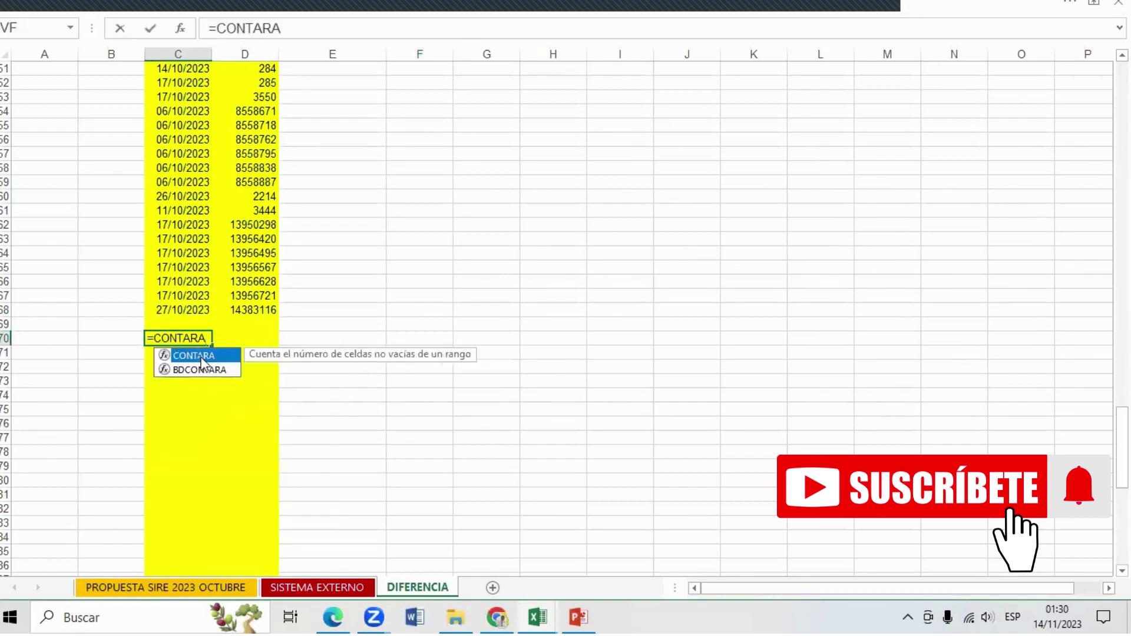
pyautogui.doubleClick(198, 355)
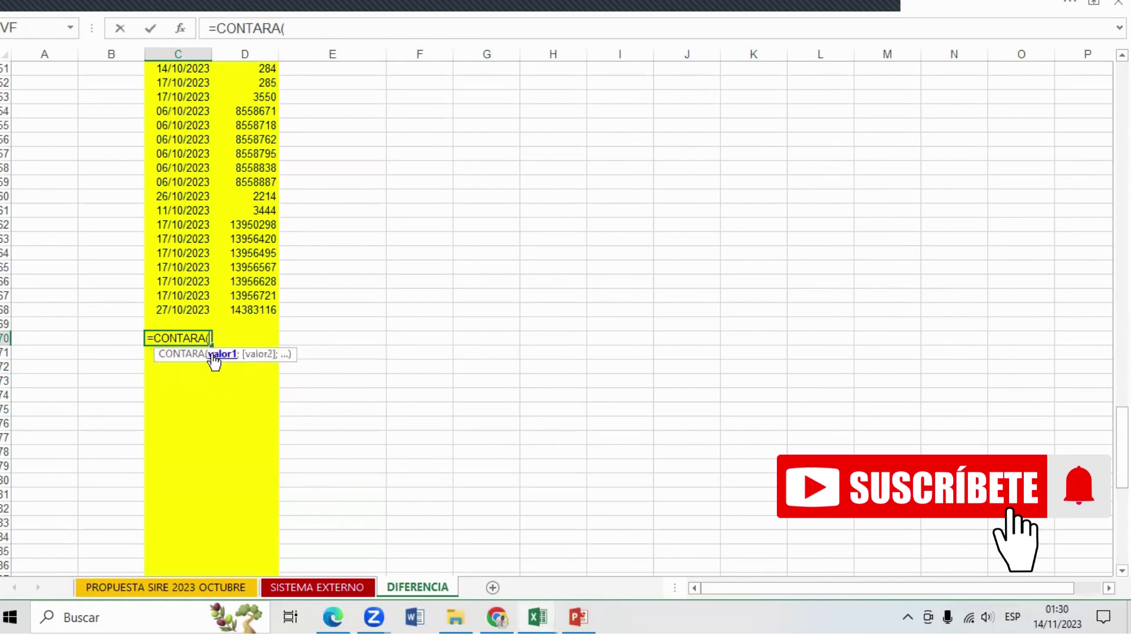
pyautogui.click(200, 310)
pyautogui.hotkey('ctrl', 'shift', 'Up')
pyautogui.moveTo(189, 9); pyautogui.dragTo(186, 97)
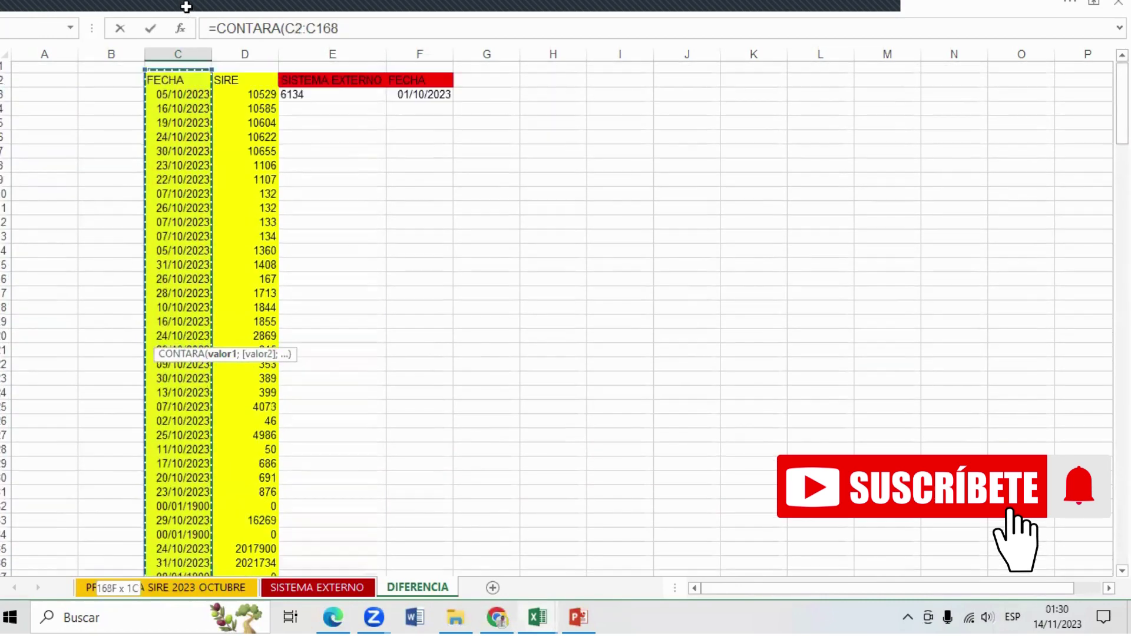
pyautogui.press('Return')
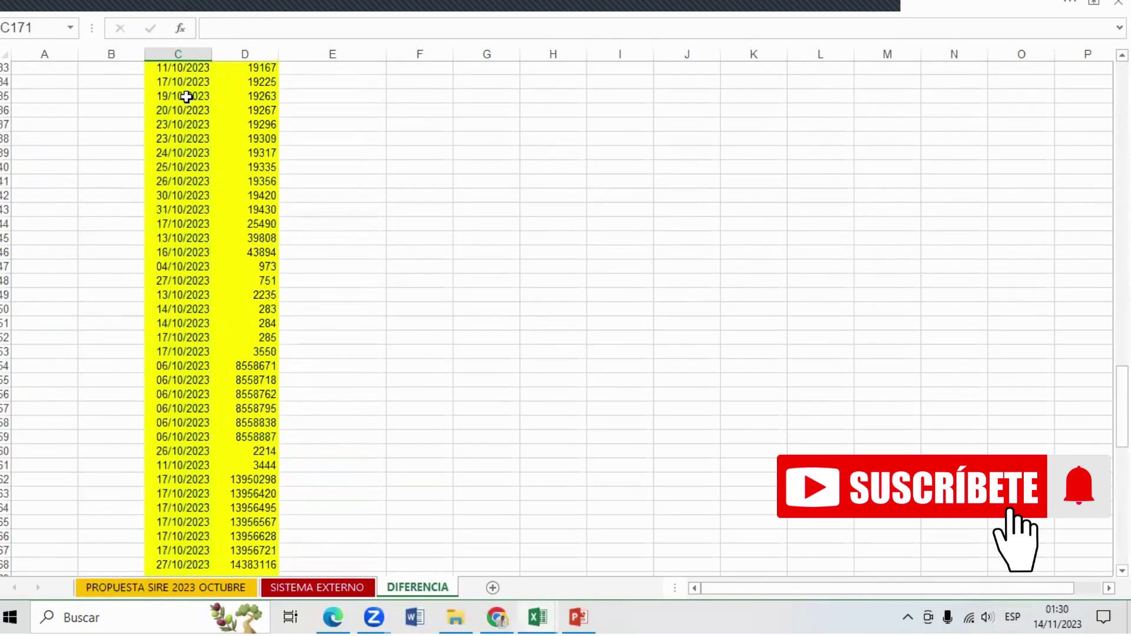
pyautogui.click(199, 550)
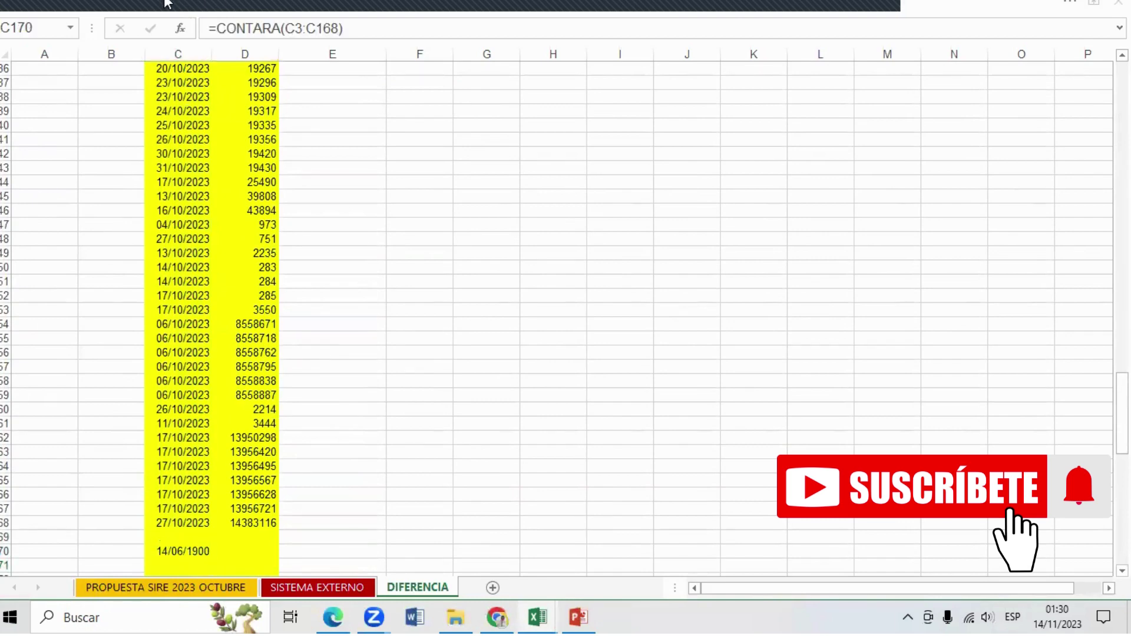
# Step: Format C170 as Número so it shows 166.00, and verify the counted range
pyautogui.click(1069, 2)
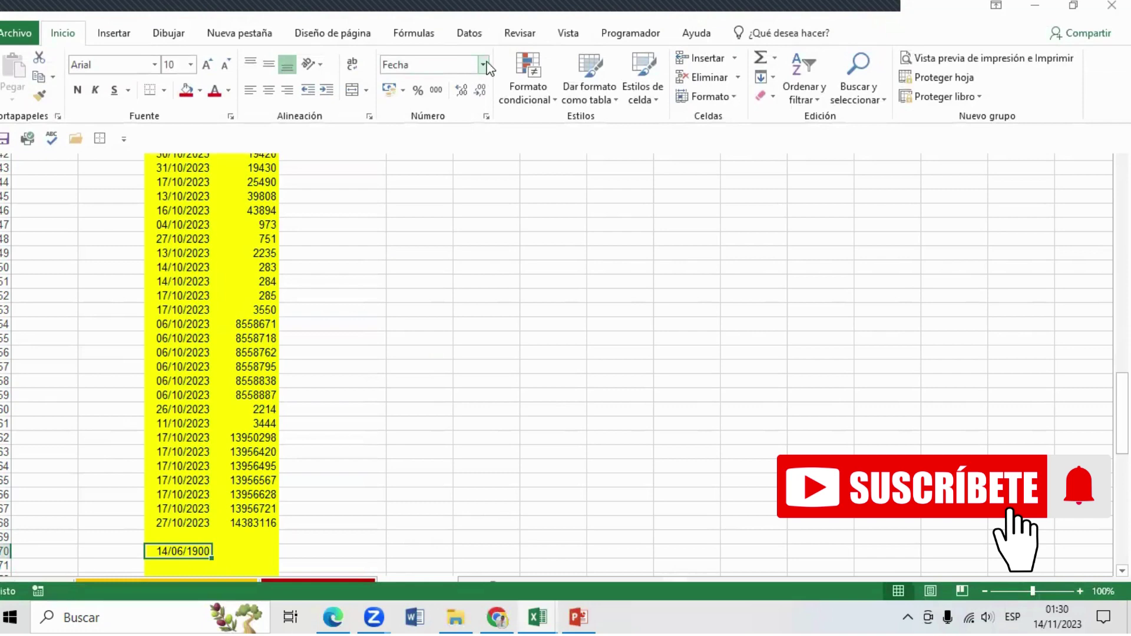
pyautogui.click(483, 65)
pyautogui.click(463, 139)
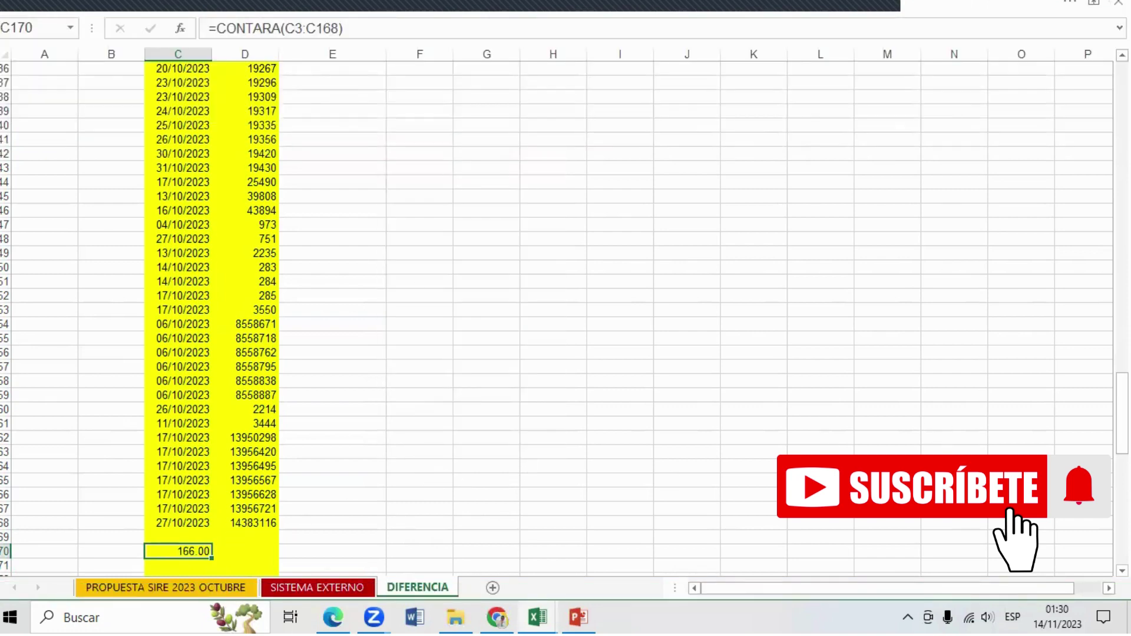
pyautogui.scroll(-4, 687, 396)
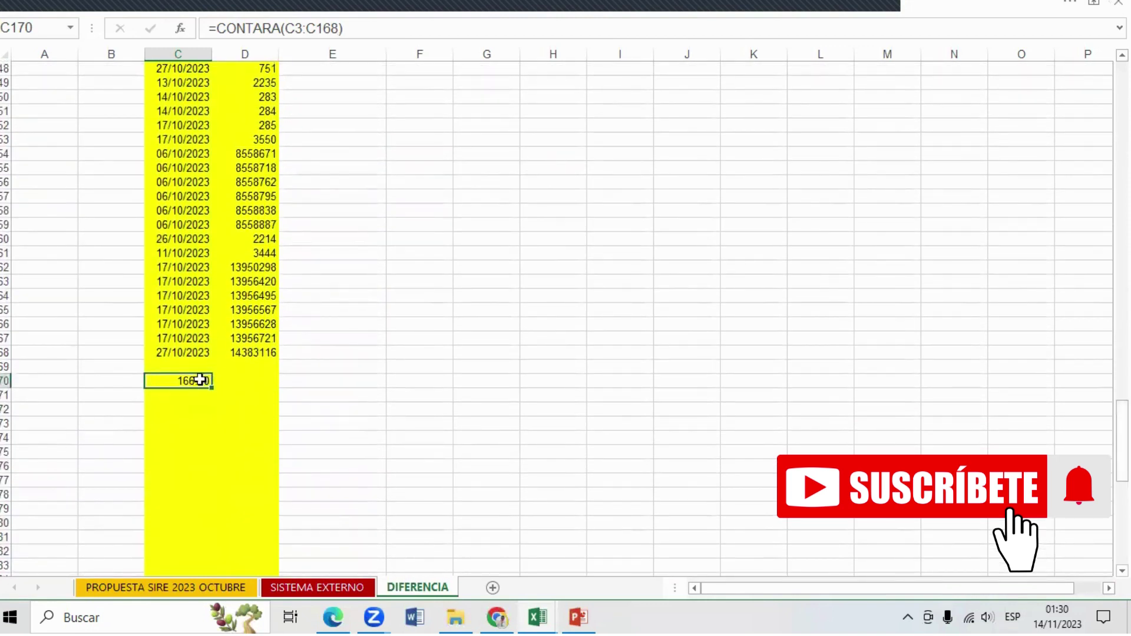
pyautogui.doubleClick(192, 384)
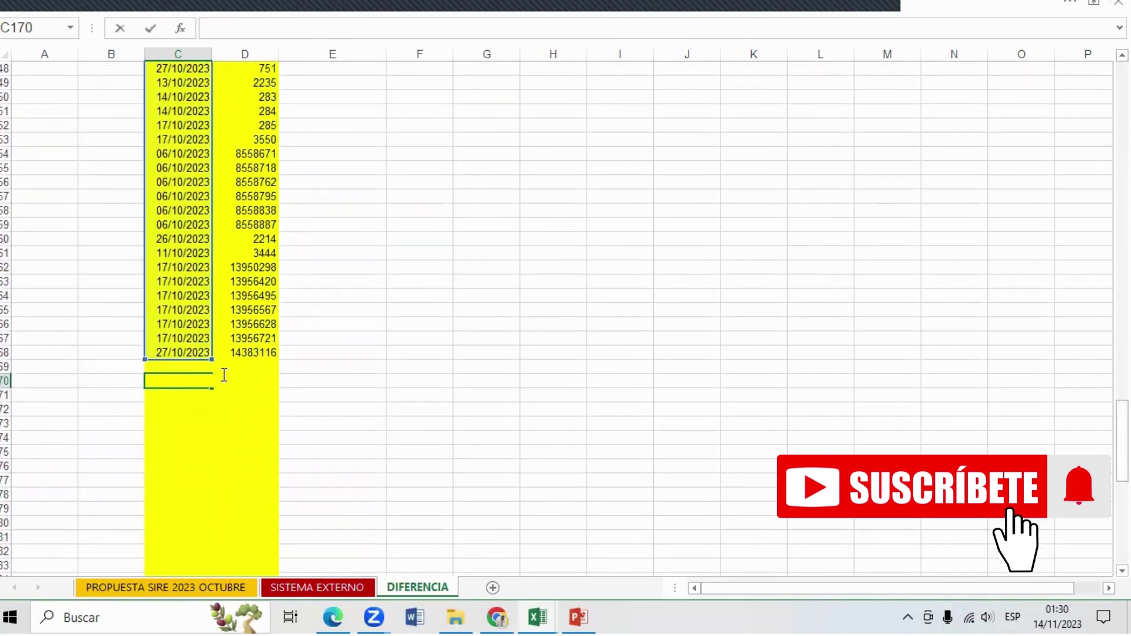
pyautogui.press('Return')
# Step: Extend the C:D date and number formulas to row 227 and clear the surplus rows
pyautogui.moveTo(188, 354)
pyautogui.mouseDown()
pyautogui.moveTo(259, 354)
pyautogui.moveTo(271, 549)
pyautogui.mouseUp()
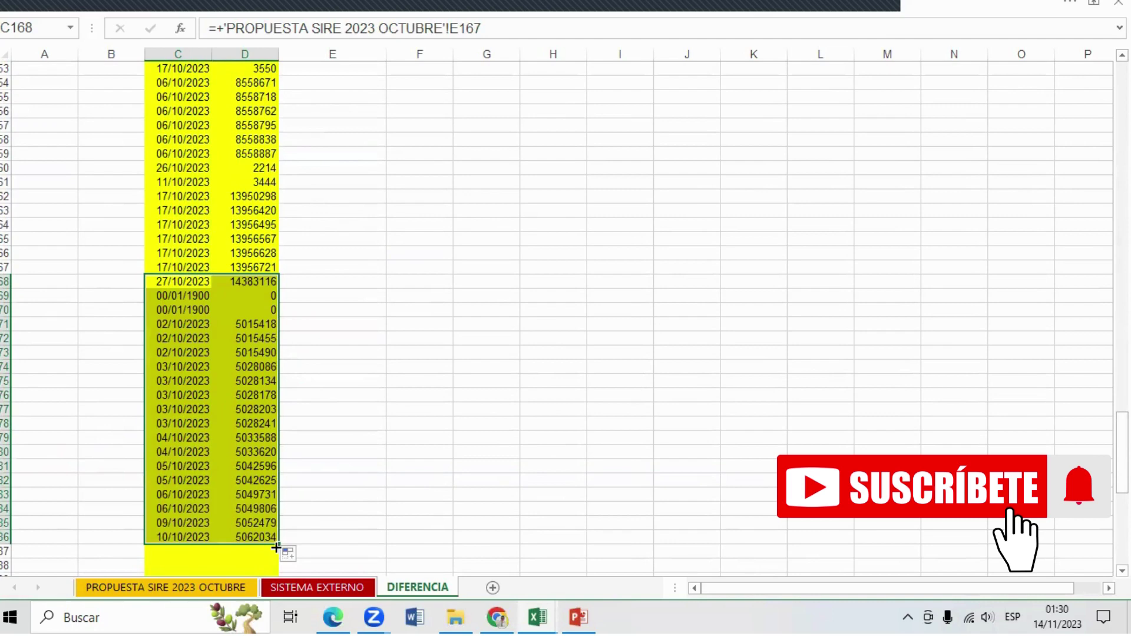
pyautogui.moveTo(276, 548)
pyautogui.mouseDown()
pyautogui.moveTo(262, 539)
pyautogui.moveTo(277, 586)
pyautogui.moveTo(276, 547)
pyautogui.moveTo(281, 604)
pyautogui.moveTo(277, 466)
pyautogui.mouseUp()
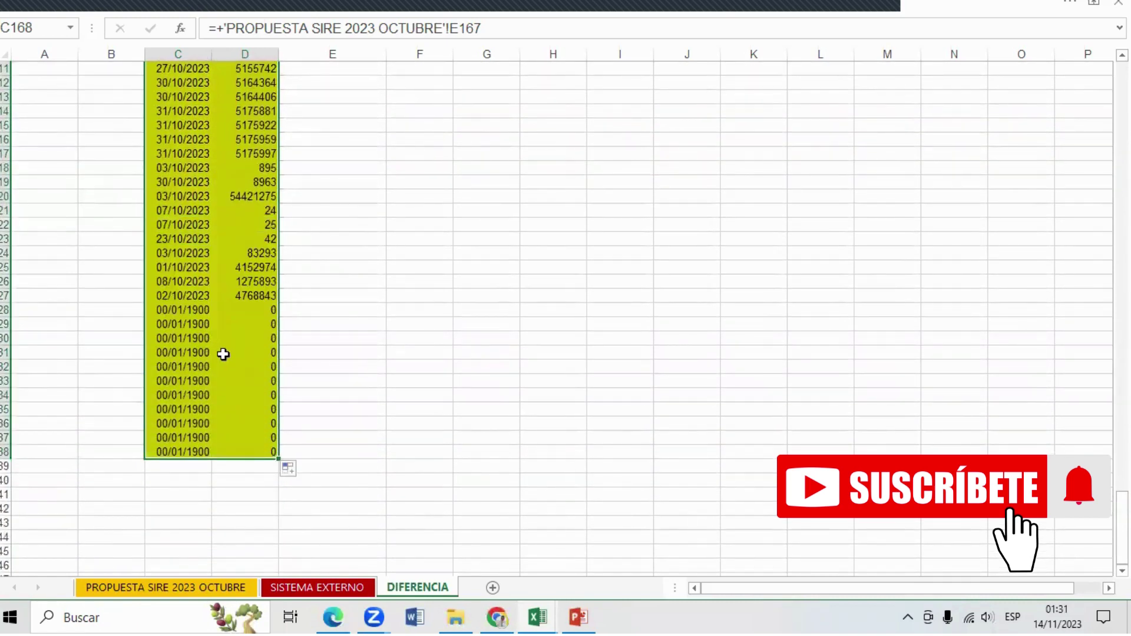
pyautogui.moveTo(171, 311); pyautogui.dragTo(286, 470)
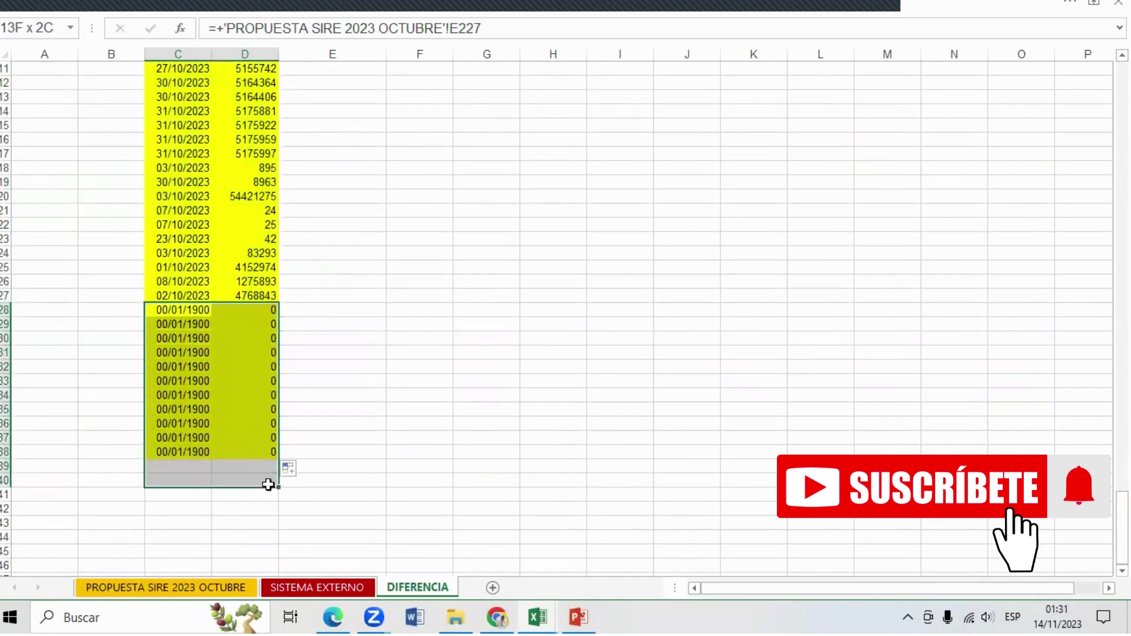
pyautogui.press('Delete')
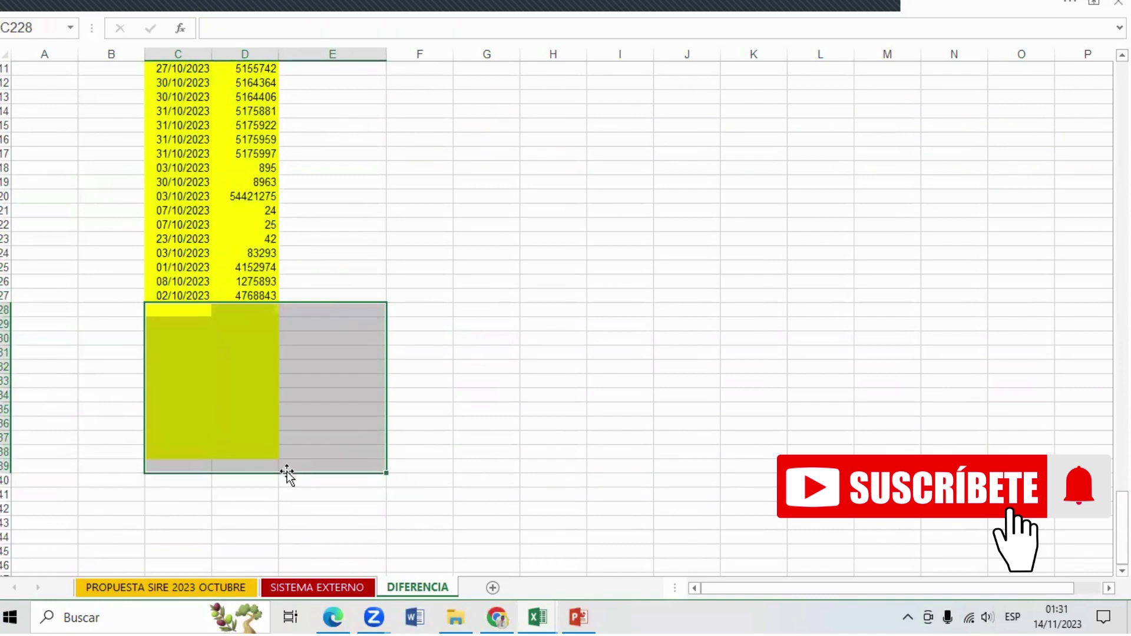
pyautogui.click(204, 340)
# Step: Select the SIRE dates from C3 downward to read a count of 225
pyautogui.moveTo(203, 302); pyautogui.dragTo(250, 2)
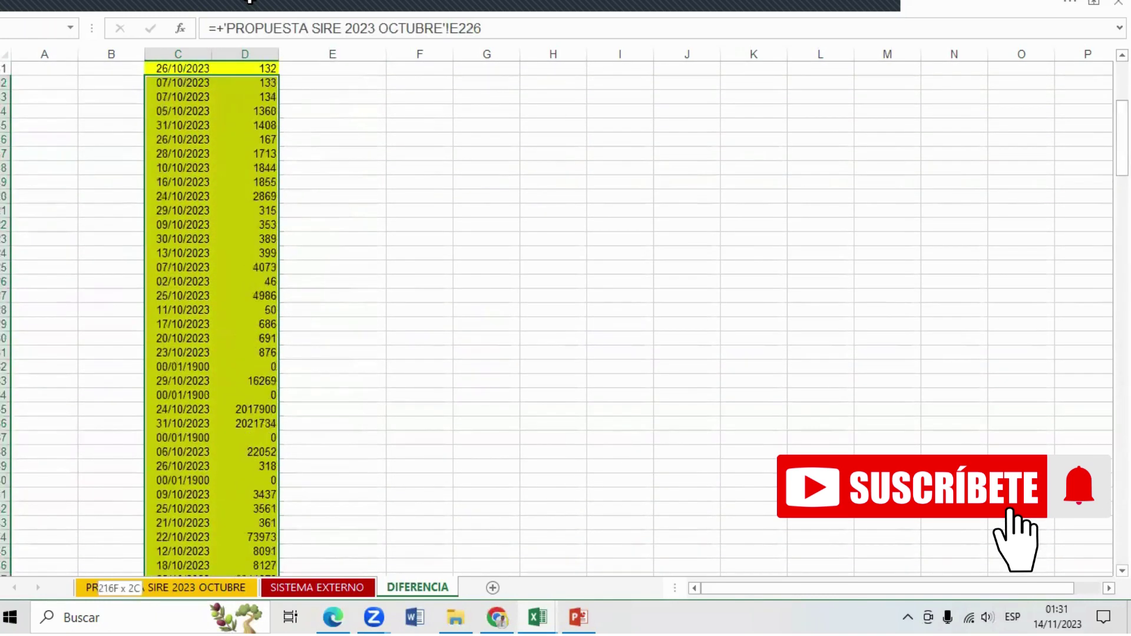
pyautogui.moveTo(250, 2); pyautogui.dragTo(222, 436)
pyautogui.click(420, 381)
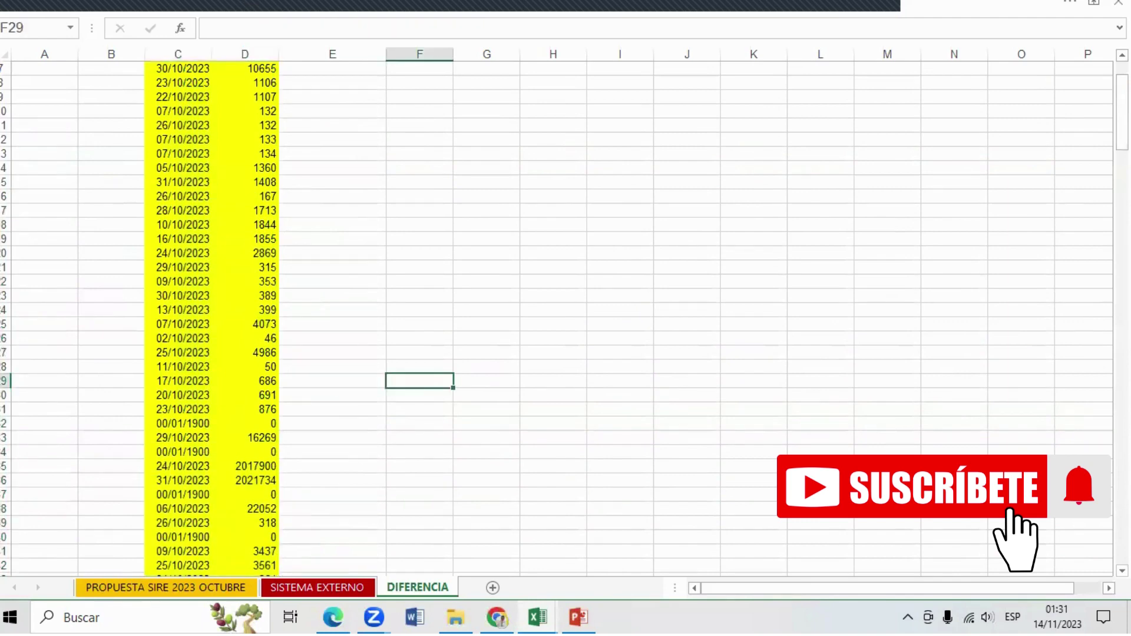
pyautogui.moveTo(1122, 111); pyautogui.dragTo(1122, 528)
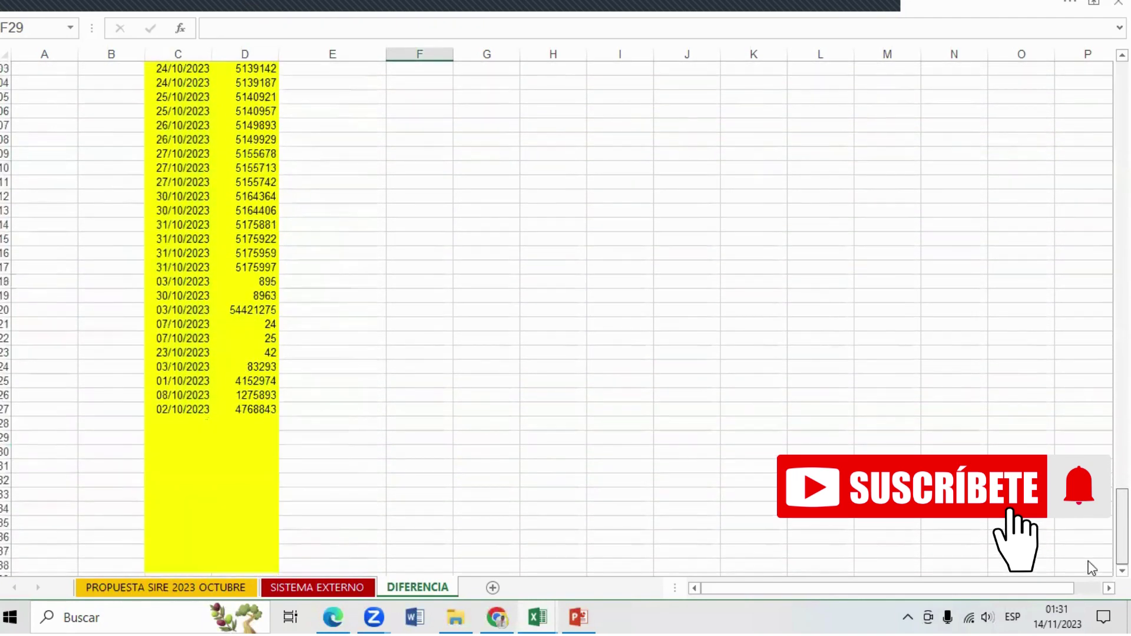
pyautogui.moveTo(194, 408); pyautogui.dragTo(169, 1)
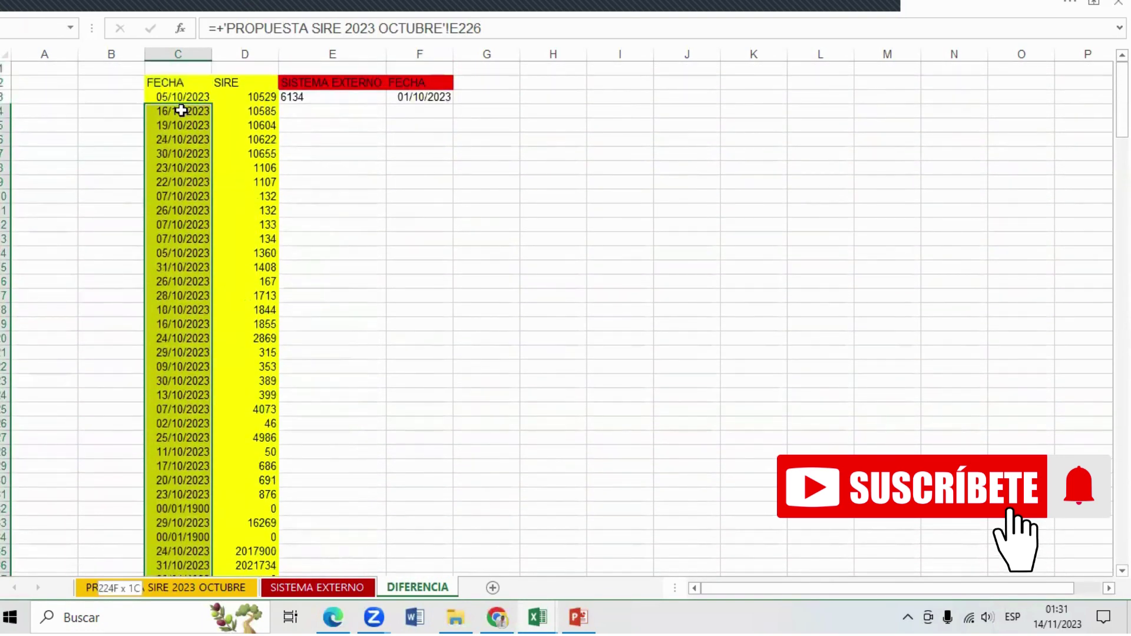
pyautogui.moveTo(170, 1); pyautogui.dragTo(180, 98)
pyautogui.click(823, 3)
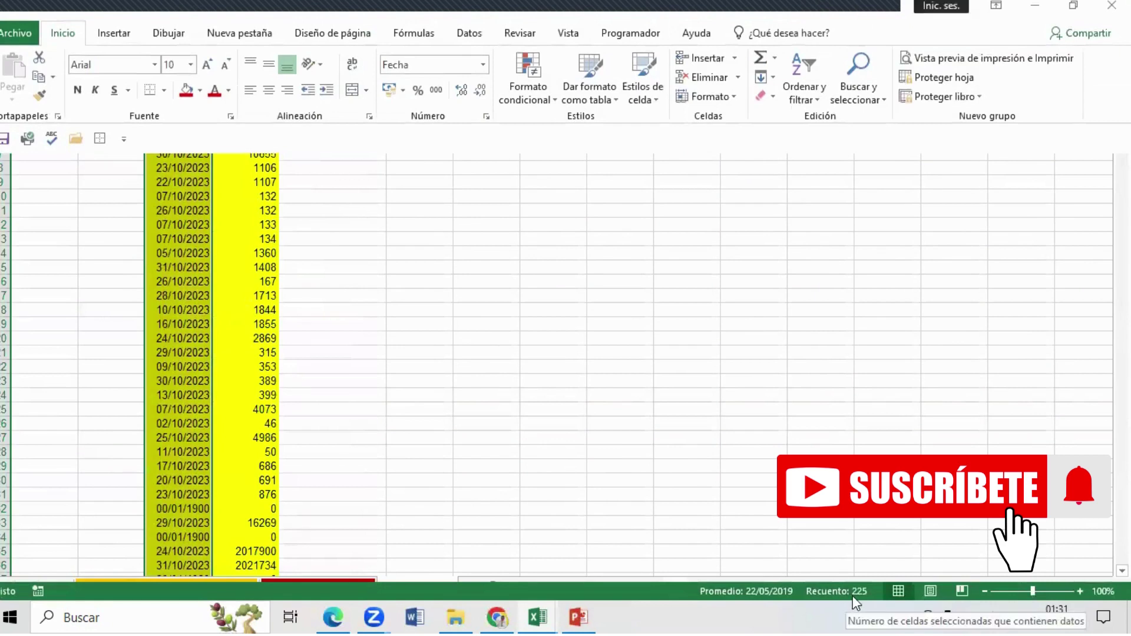
# Step: Fill the SISTEMA EXTERNO and FECHA formulas from E3:F3 down beside the SIRE rows
pyautogui.click(377, 294)
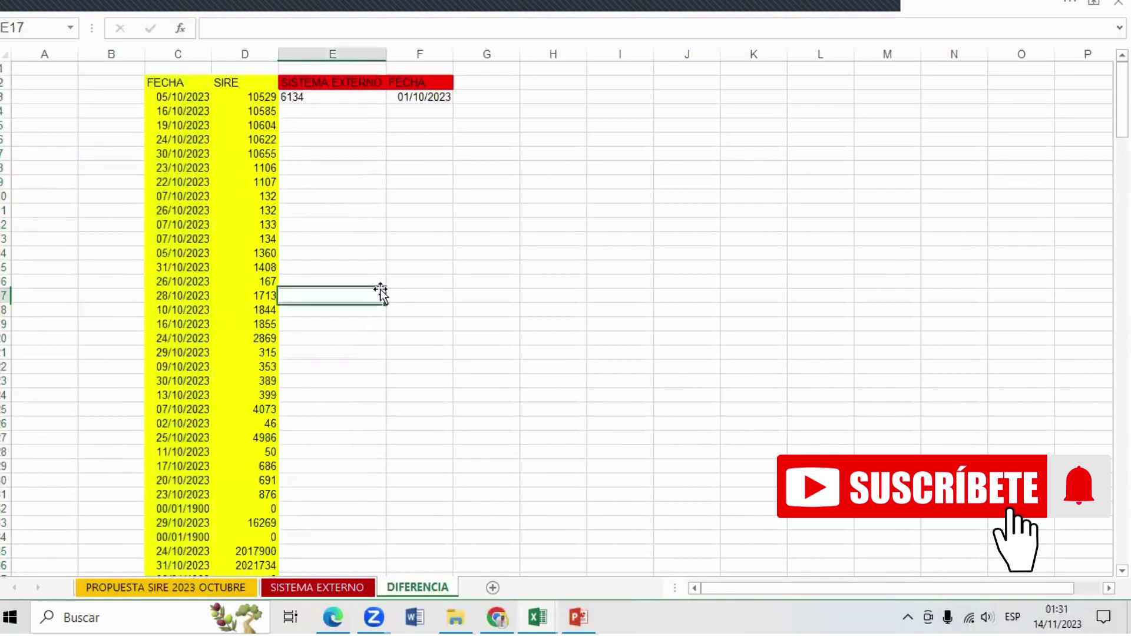
pyautogui.click(332, 108)
pyautogui.moveTo(374, 95); pyautogui.dragTo(429, 94)
pyautogui.hotkey('ctrl', 'v')
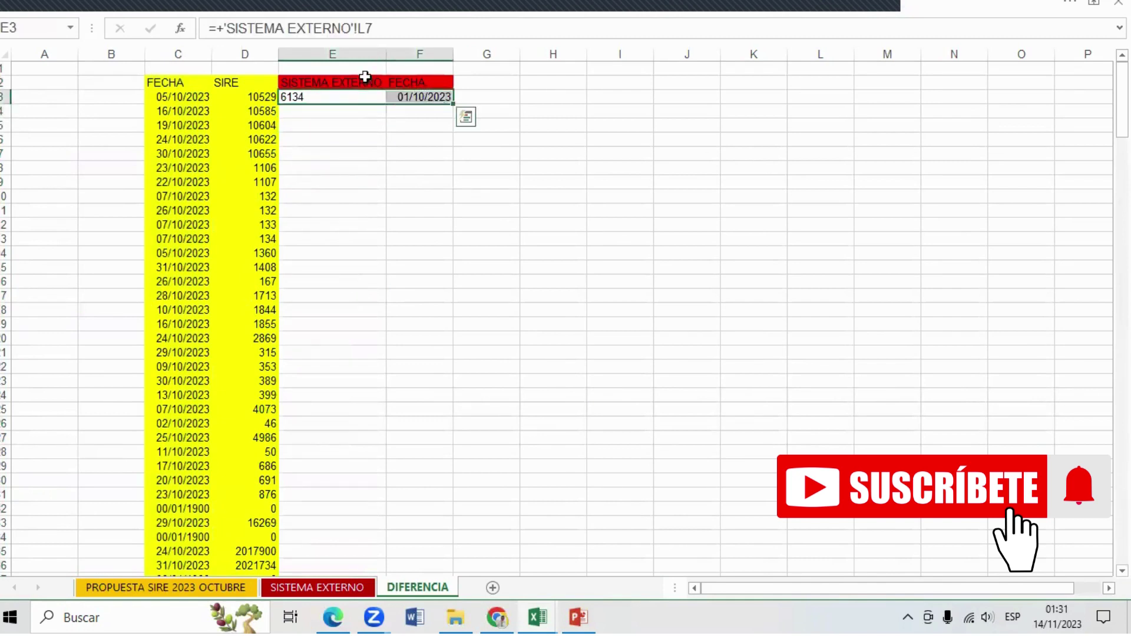
pyautogui.doubleClick(453, 103)
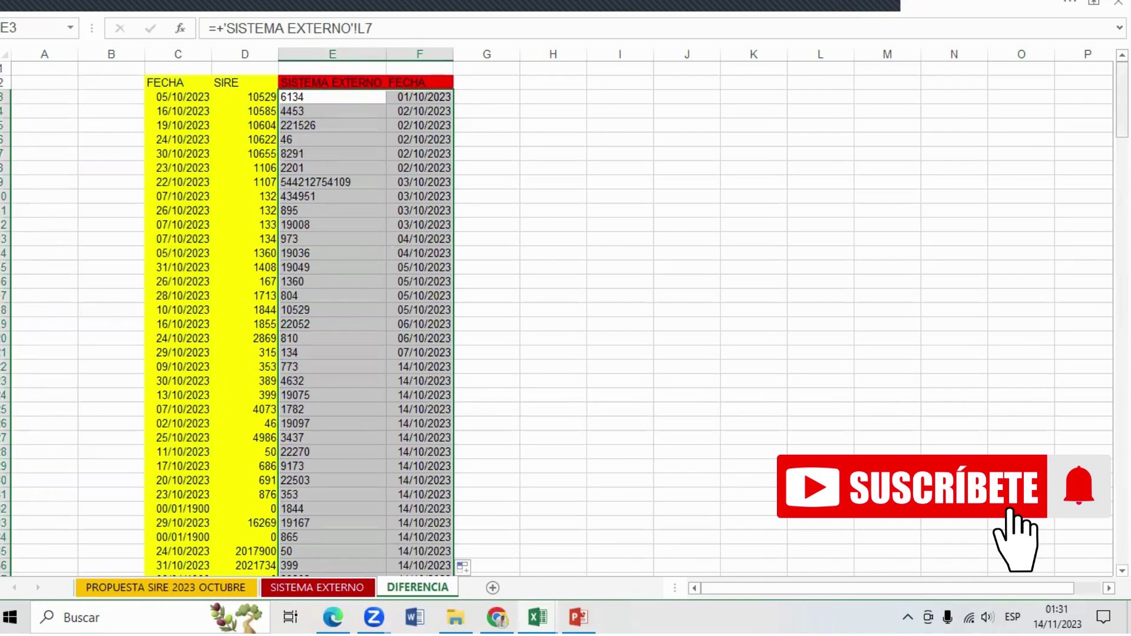
# Step: Clear the four extra 00/01/1900 rows E224:F227 at the bottom
pyautogui.scroll(-8, 565, 318)
pyautogui.scroll(-8, 566, 318)
pyautogui.scroll(-8, 566, 318)
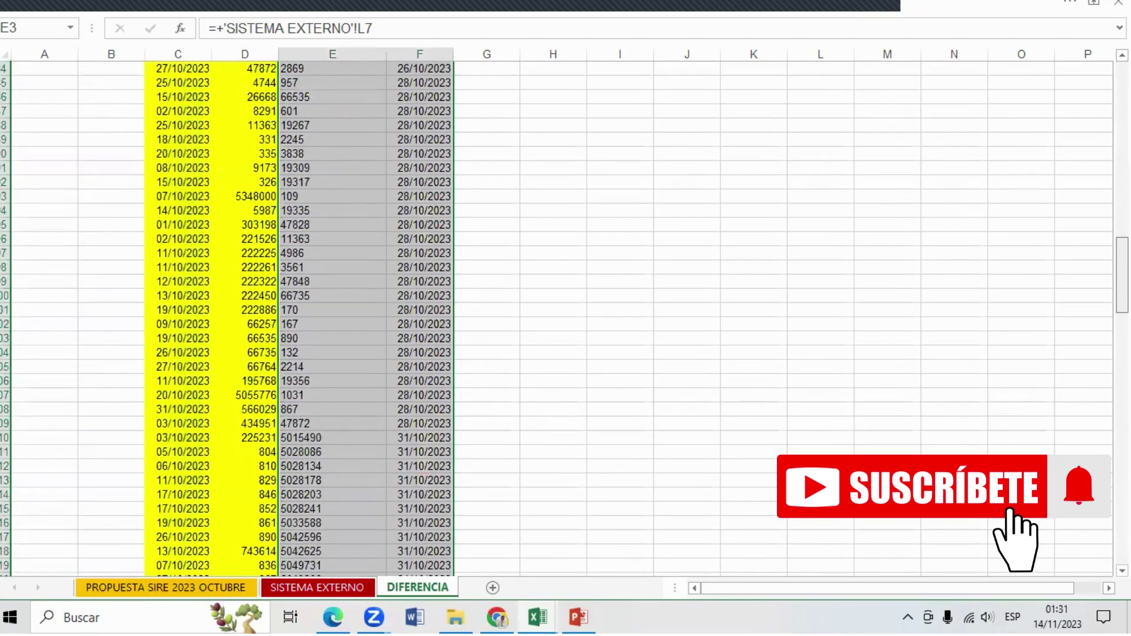
pyautogui.scroll(-6, 1098, 446)
pyautogui.scroll(-6, 1098, 446)
pyautogui.scroll(-6, 1099, 446)
pyautogui.scroll(-6, 1098, 446)
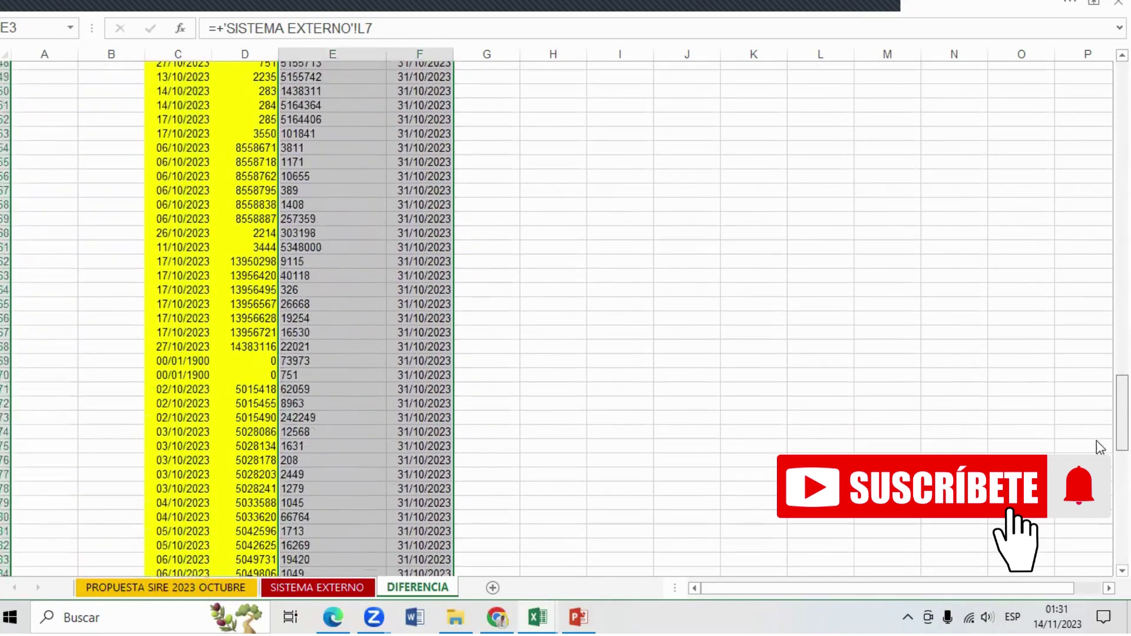
pyautogui.scroll(-8, 1099, 446)
pyautogui.scroll(-6, 1098, 446)
pyautogui.scroll(-4, 1099, 446)
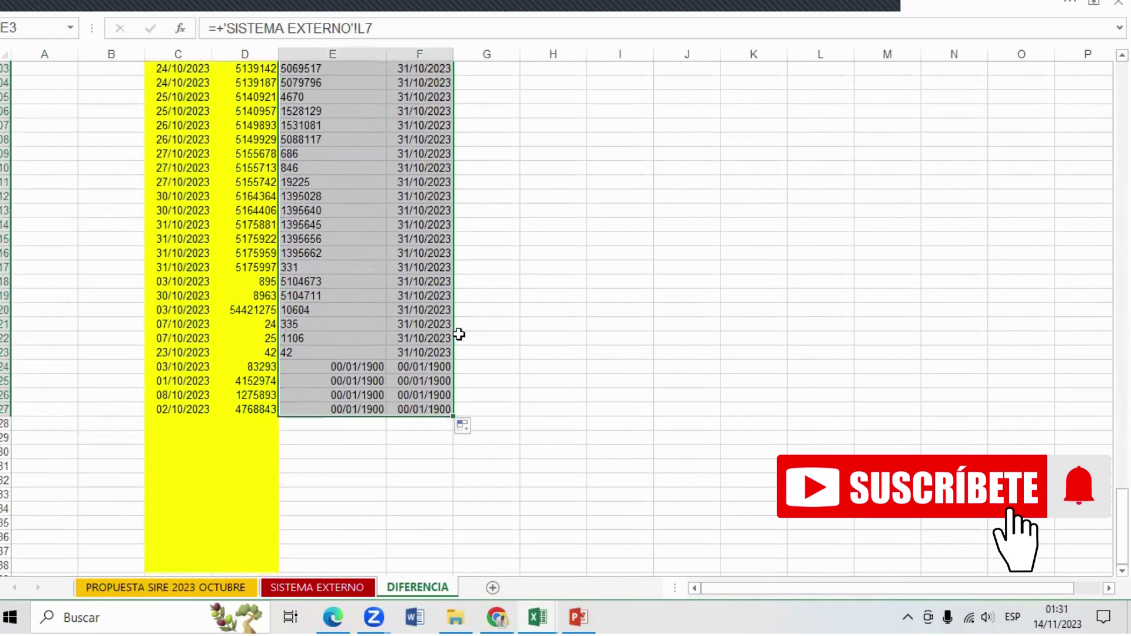
pyautogui.moveTo(378, 363); pyautogui.dragTo(443, 416)
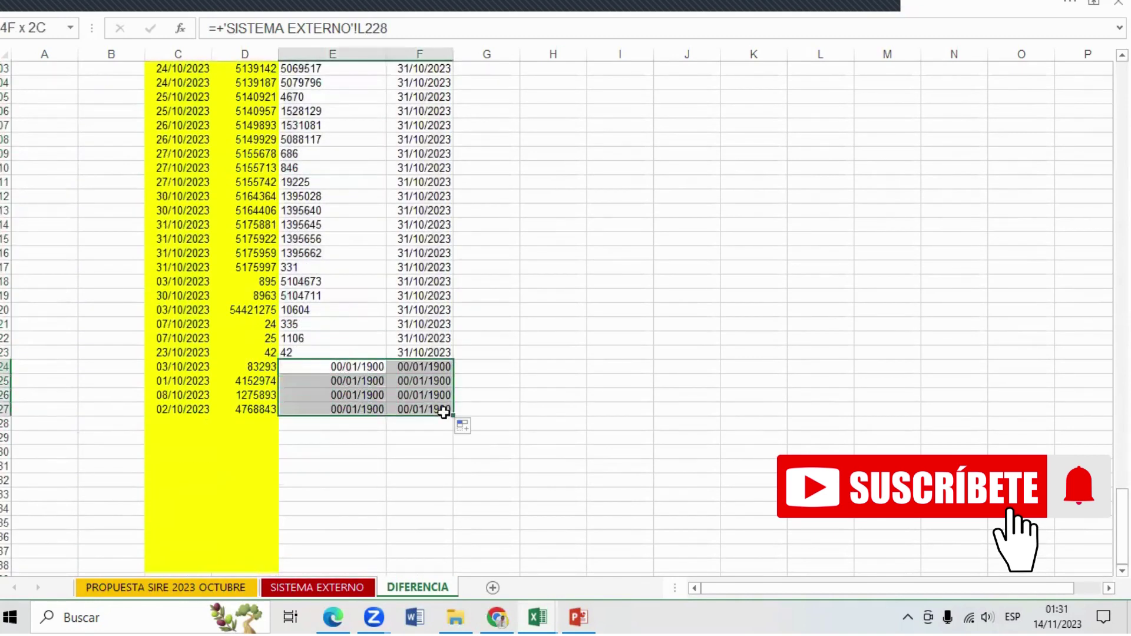
pyautogui.press('Delete')
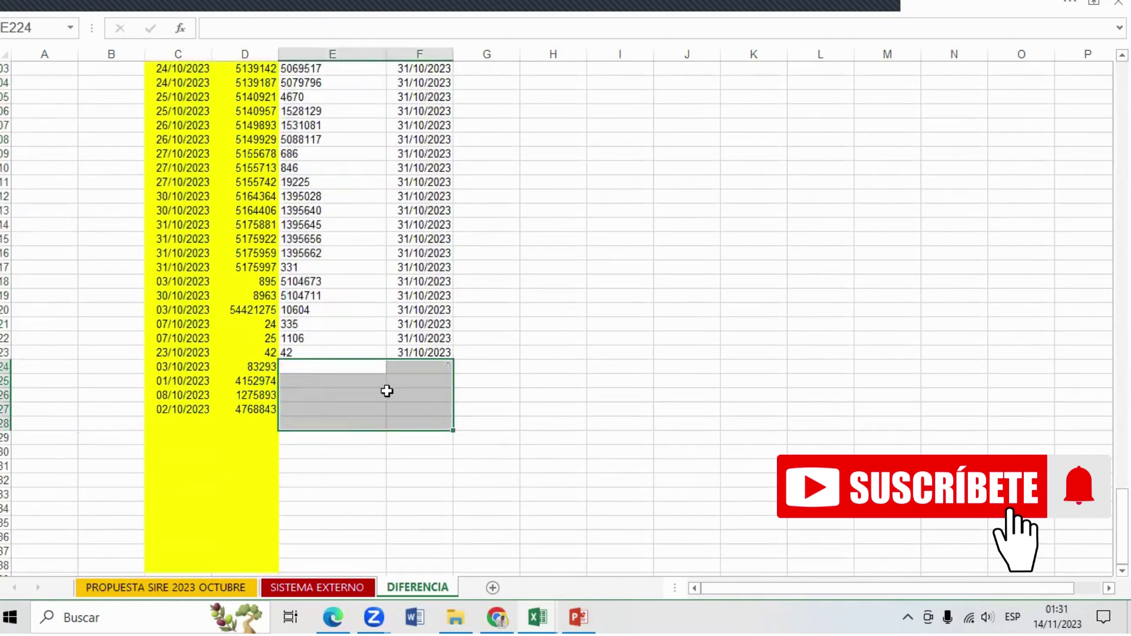
pyautogui.hotkey('ctrl', 'z')
pyautogui.moveTo(356, 369); pyautogui.dragTo(434, 404)
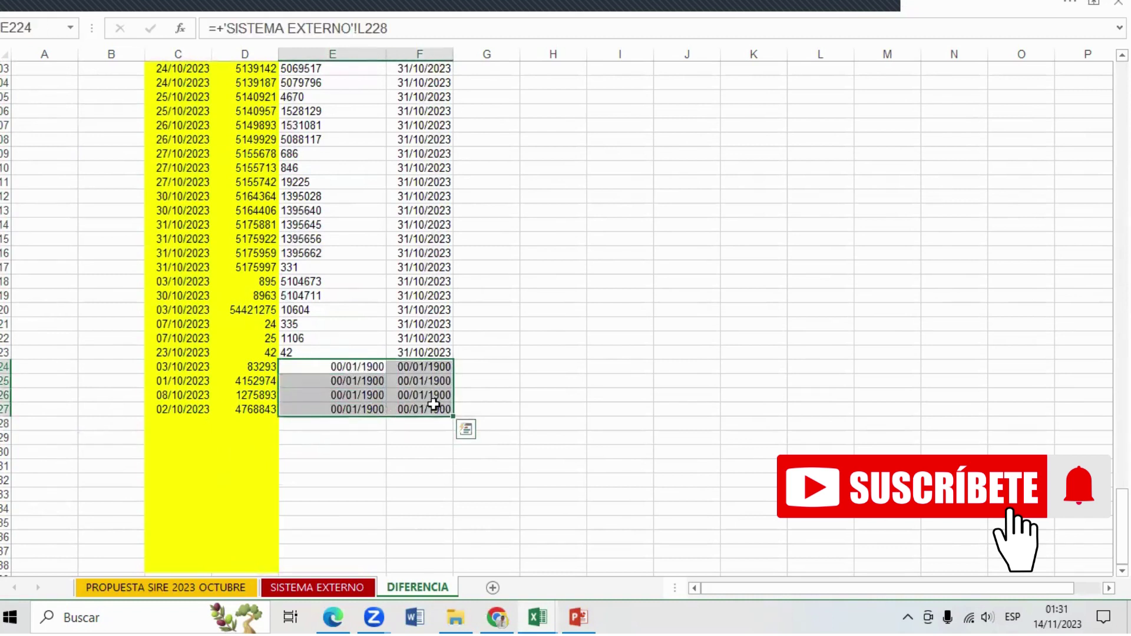
pyautogui.press('Delete')
pyautogui.click(317, 436)
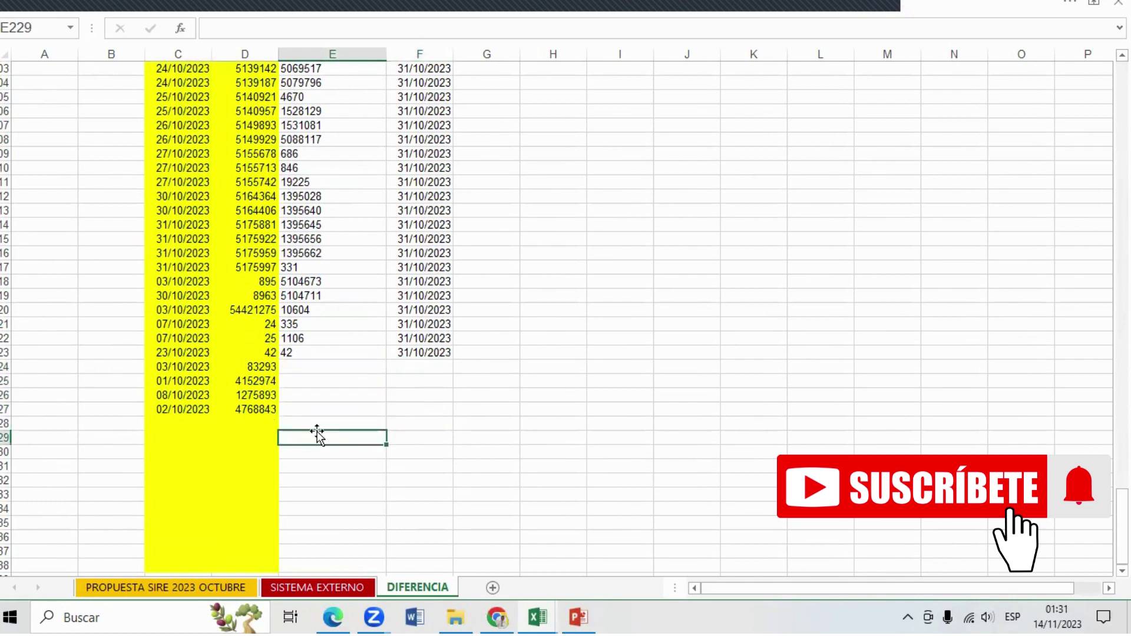
# Step: Enter =CONTARA(D3:D227) in D230 to count the 225 SIRE entries
pyautogui.click(245, 452)
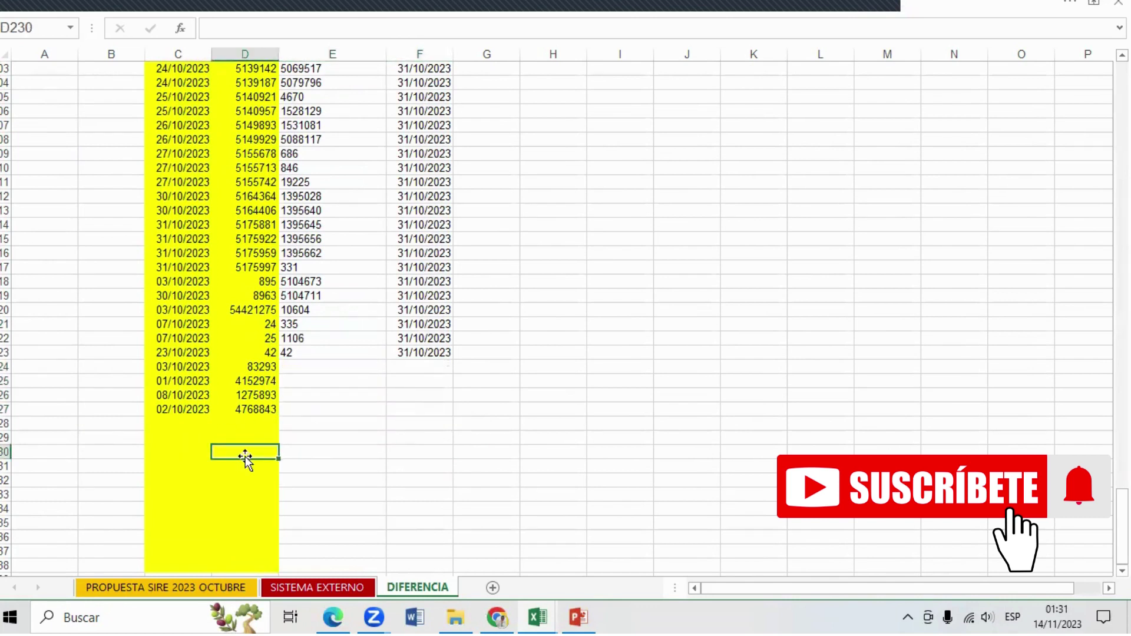
pyautogui.write('=CONTARA')
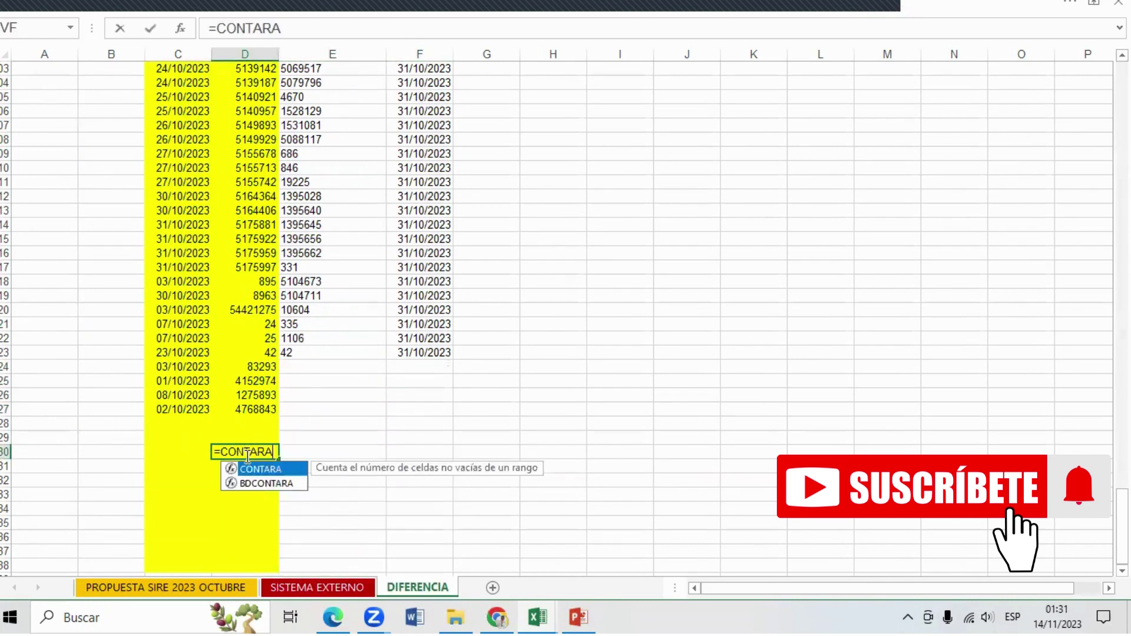
pyautogui.doubleClick(272, 470)
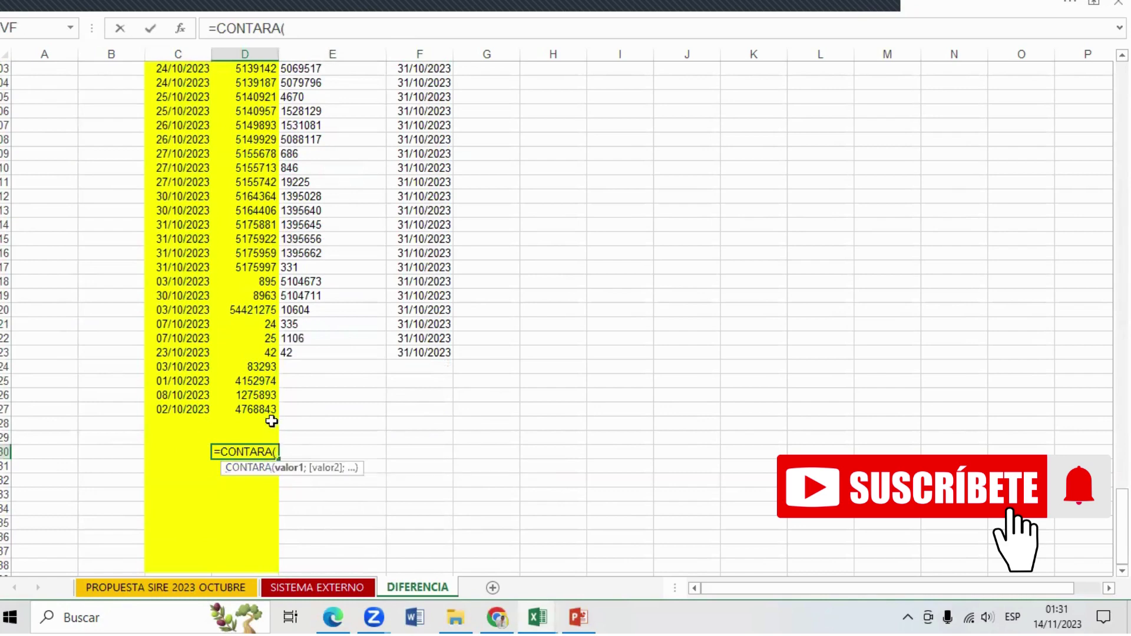
pyautogui.moveTo(265, 410)
pyautogui.mouseDown()
pyautogui.moveTo(248, 3)
pyautogui.moveTo(255, 99)
pyautogui.mouseUp()
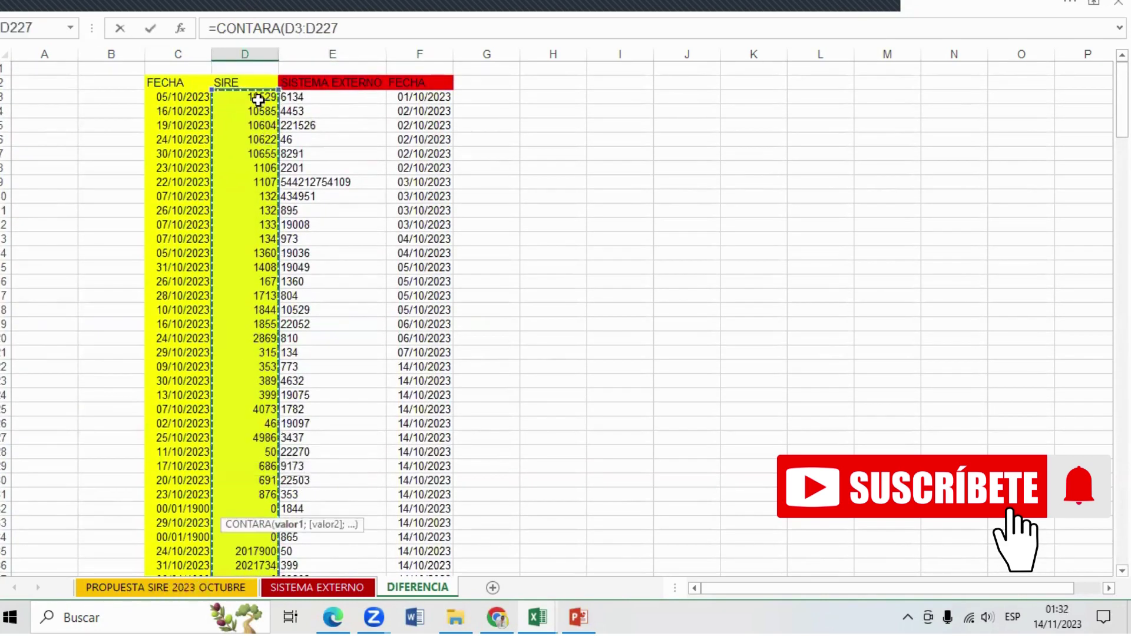
pyautogui.press('Return')
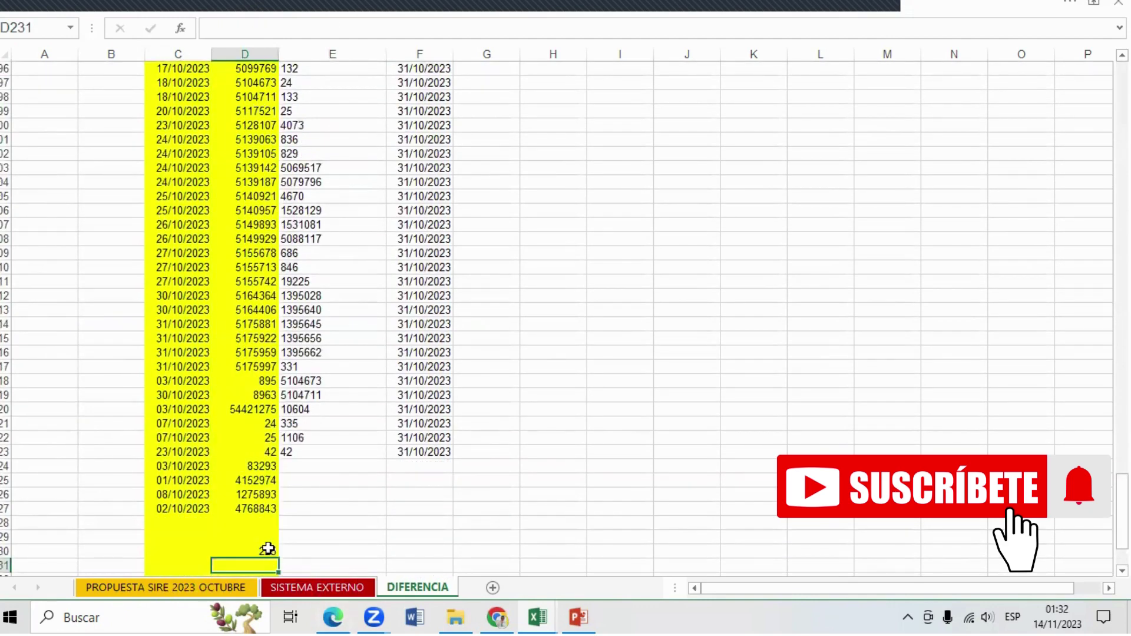
# Step: Copy the count to E230 and change it to =CONTARA(E3:E227), giving 221
pyautogui.click(268, 549)
pyautogui.moveTo(279, 555); pyautogui.dragTo(383, 553)
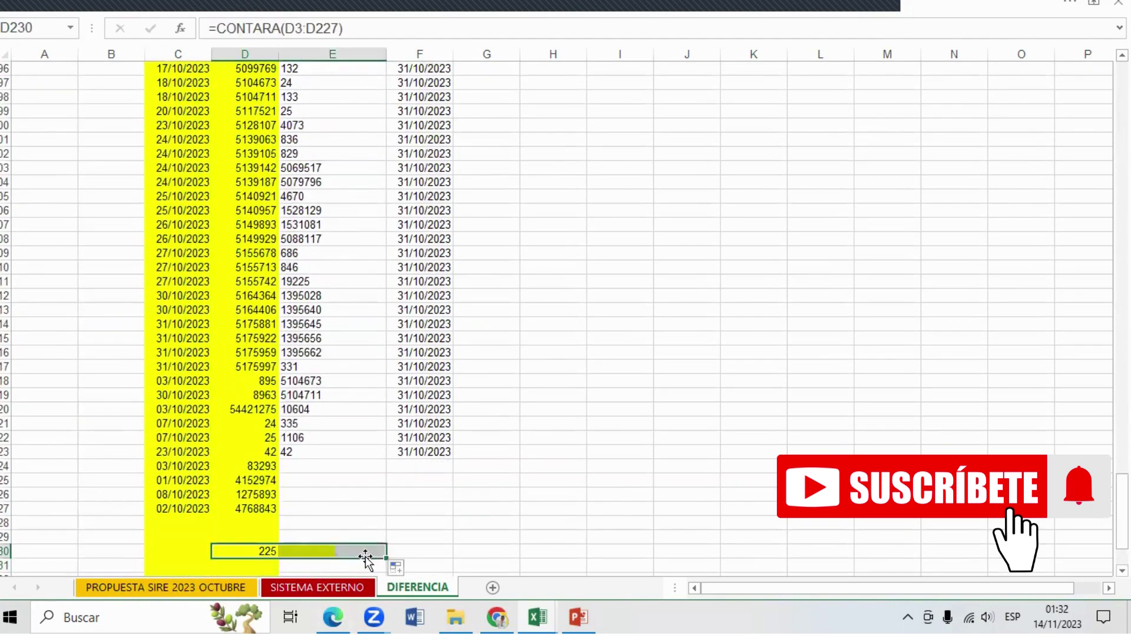
pyautogui.click(485, 510)
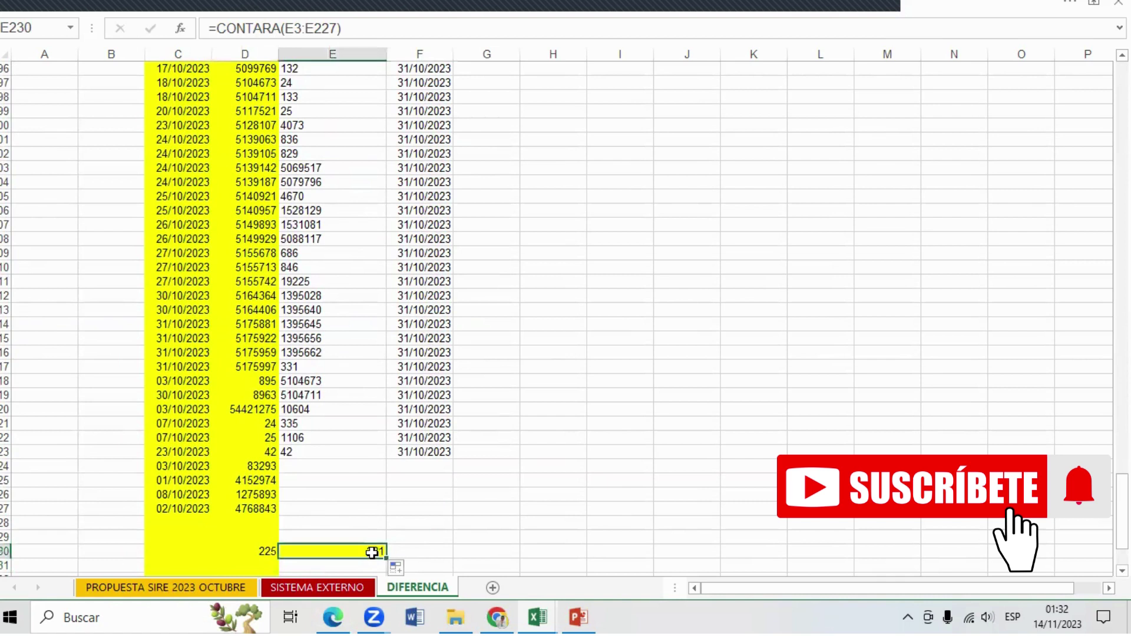
pyautogui.click(270, 28)
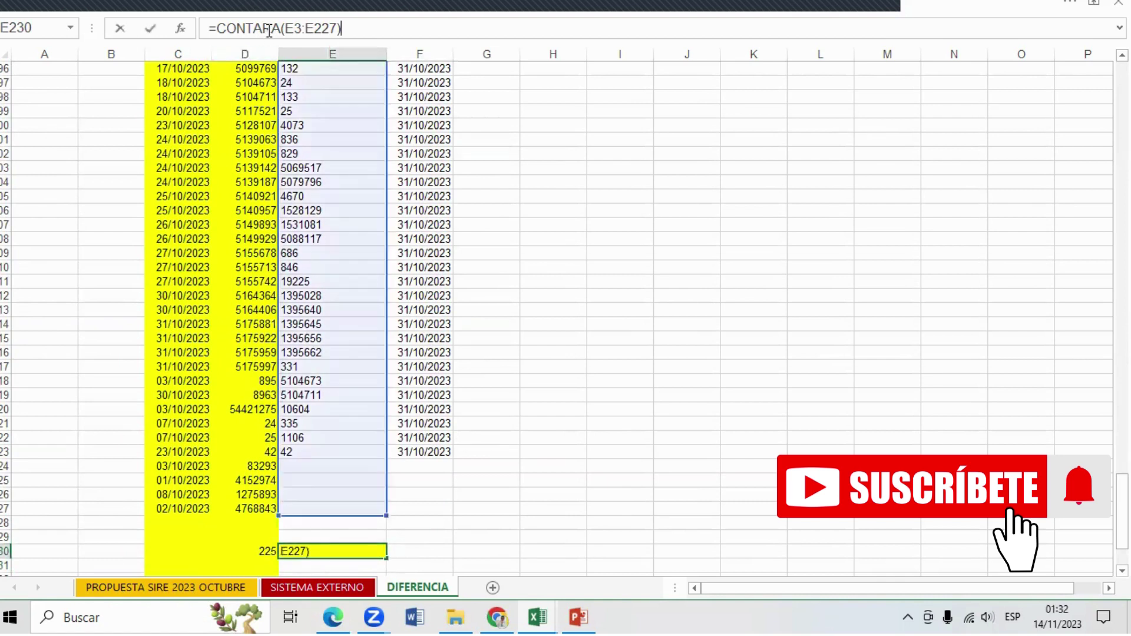
pyautogui.press('Return')
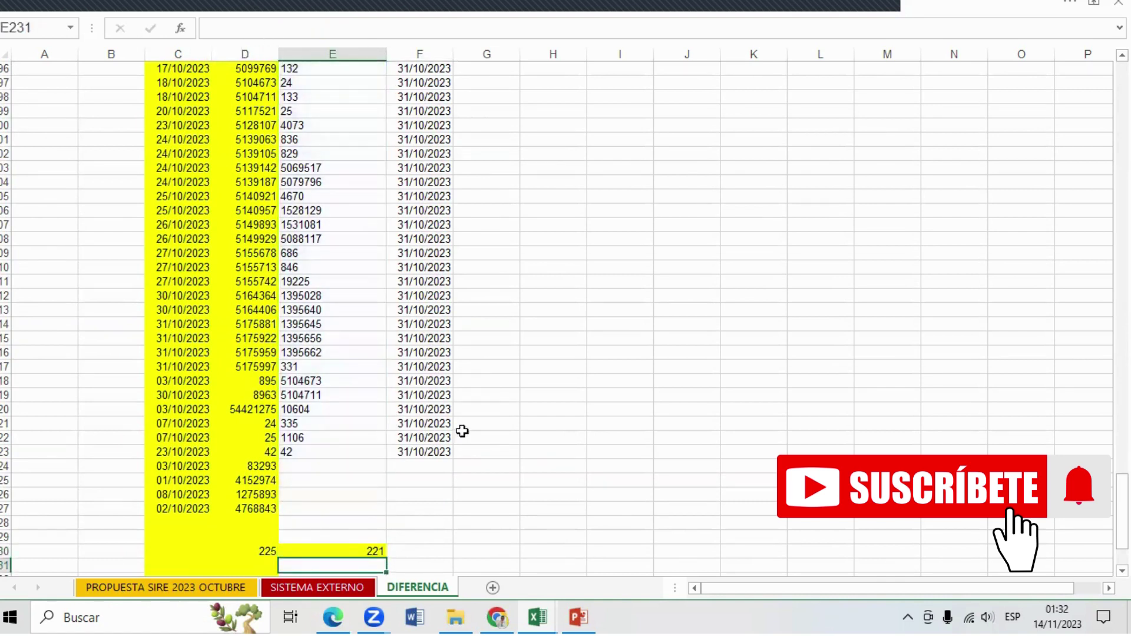
pyautogui.scroll(-2, 1122, 570)
pyautogui.scroll(-2, 1122, 570)
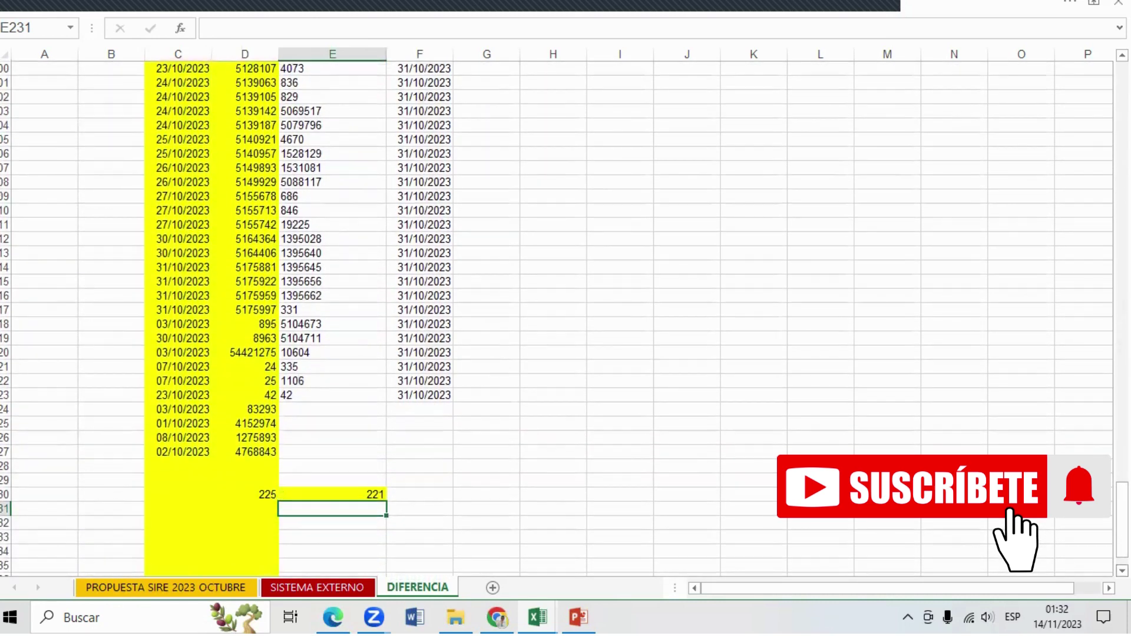
pyautogui.click(246, 493)
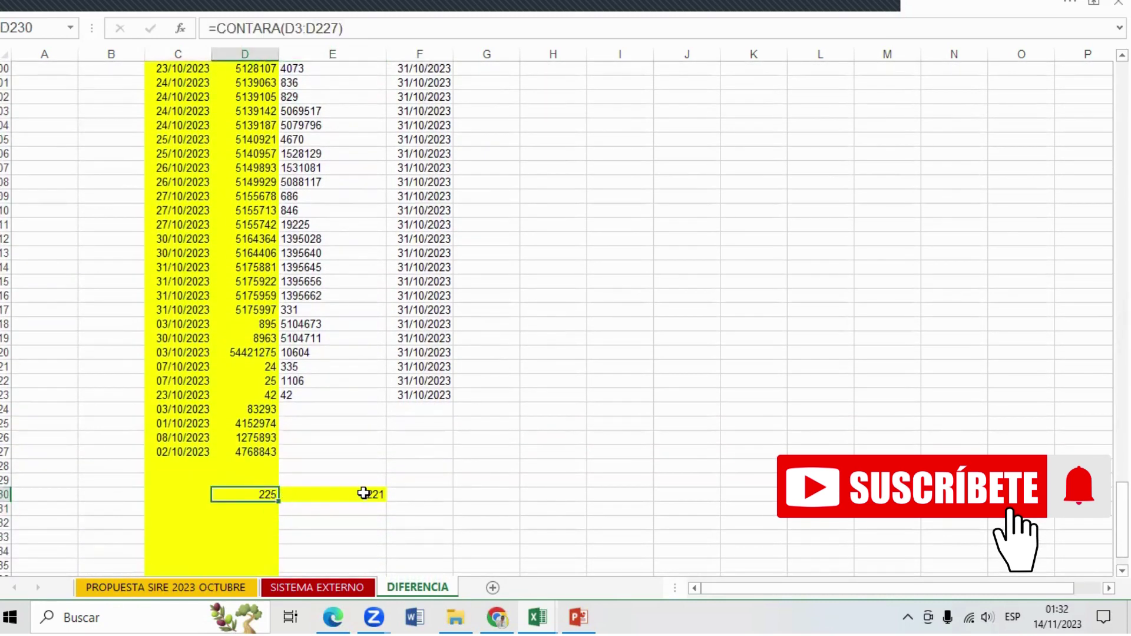
# Step: Enter +D230-E230 in E232 to show the difference of 4
pyautogui.click(333, 523)
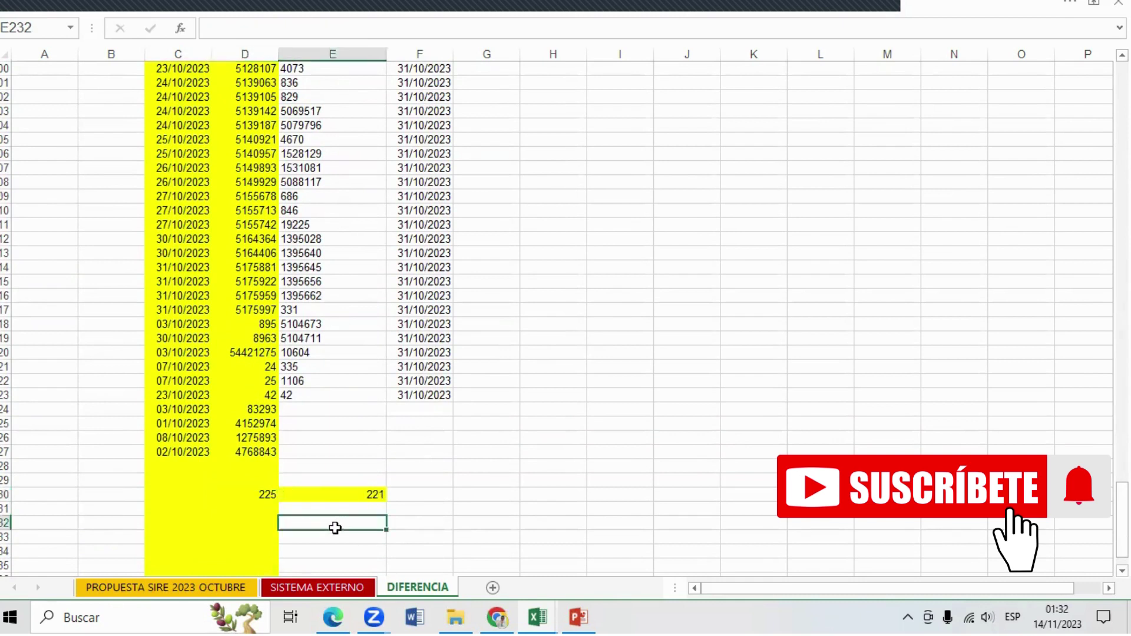
pyautogui.write('+')
pyautogui.click(258, 488)
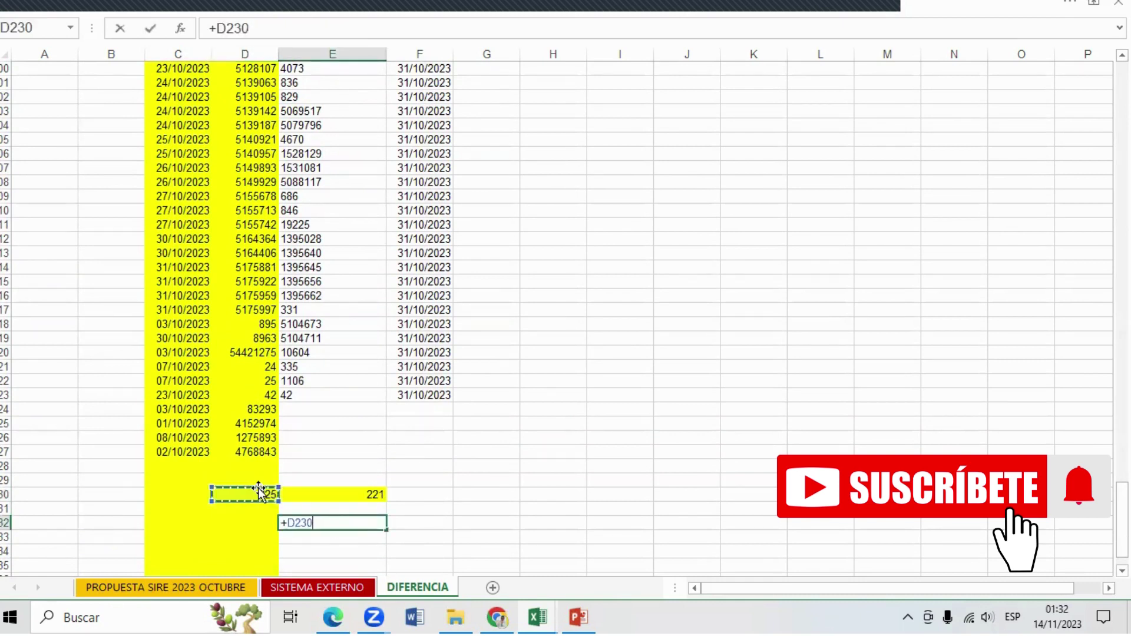
pyautogui.write('-')
pyautogui.click(365, 496)
pyautogui.press('Return')
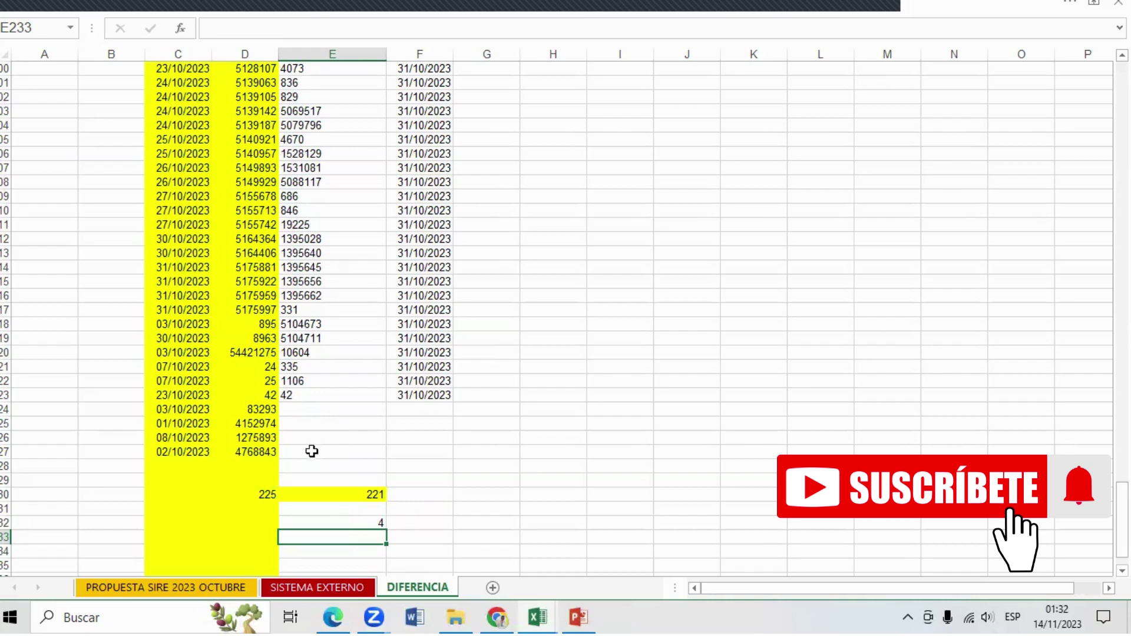
# Step: Select the SIRE and SISTEMA EXTERNO values D3:E227 and set the ribbon to always show tabs and commands
pyautogui.moveTo(312, 451); pyautogui.dragTo(275, 20)
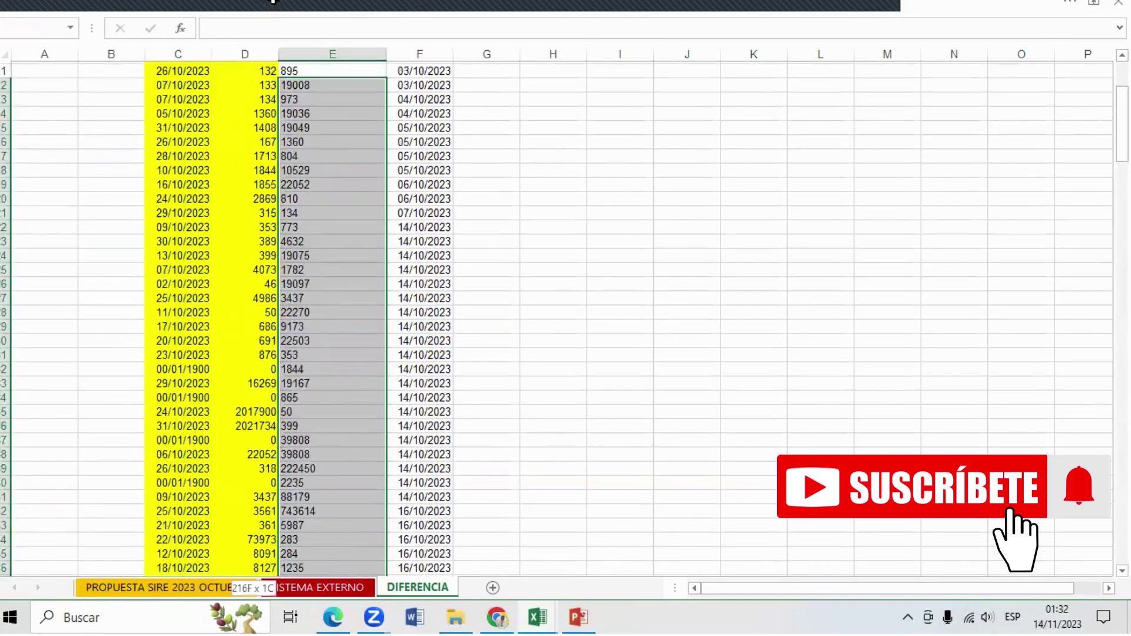
pyautogui.moveTo(275, 20)
pyautogui.mouseDown()
pyautogui.moveTo(270, 1)
pyautogui.moveTo(261, 105)
pyautogui.moveTo(254, 94)
pyautogui.mouseUp()
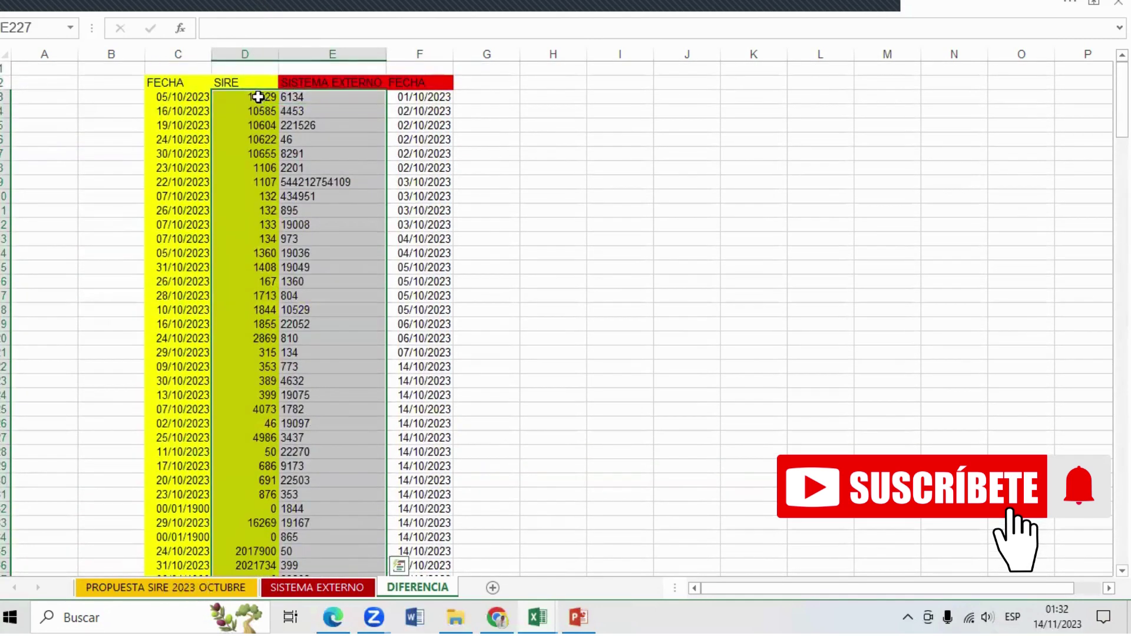
pyautogui.click(824, 2)
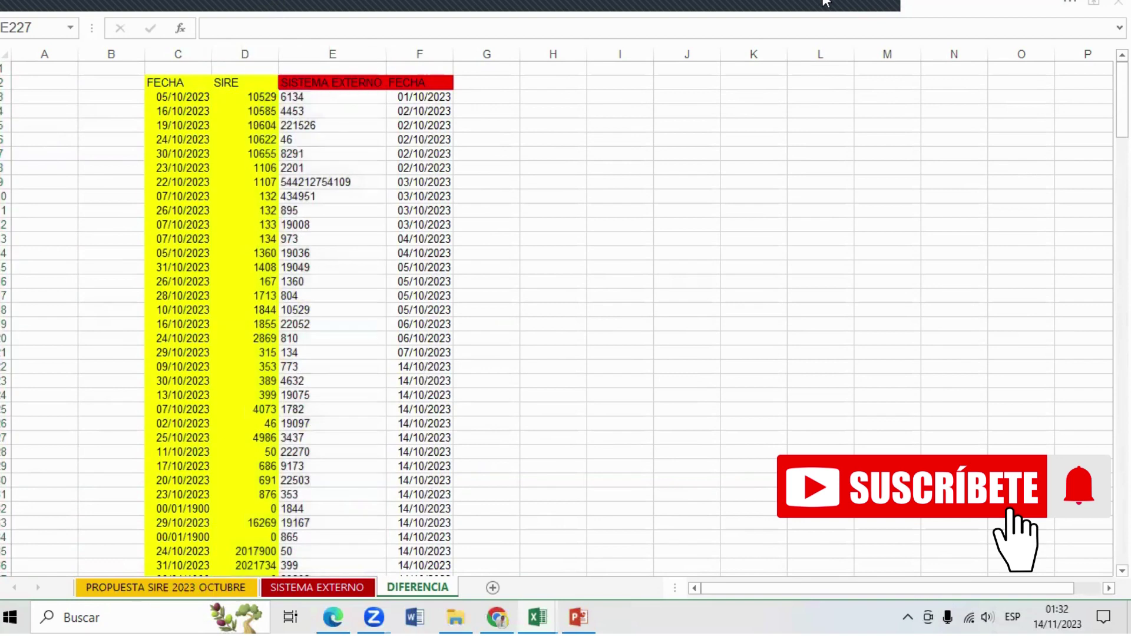
pyautogui.click(1069, 2)
pyautogui.click(958, 144)
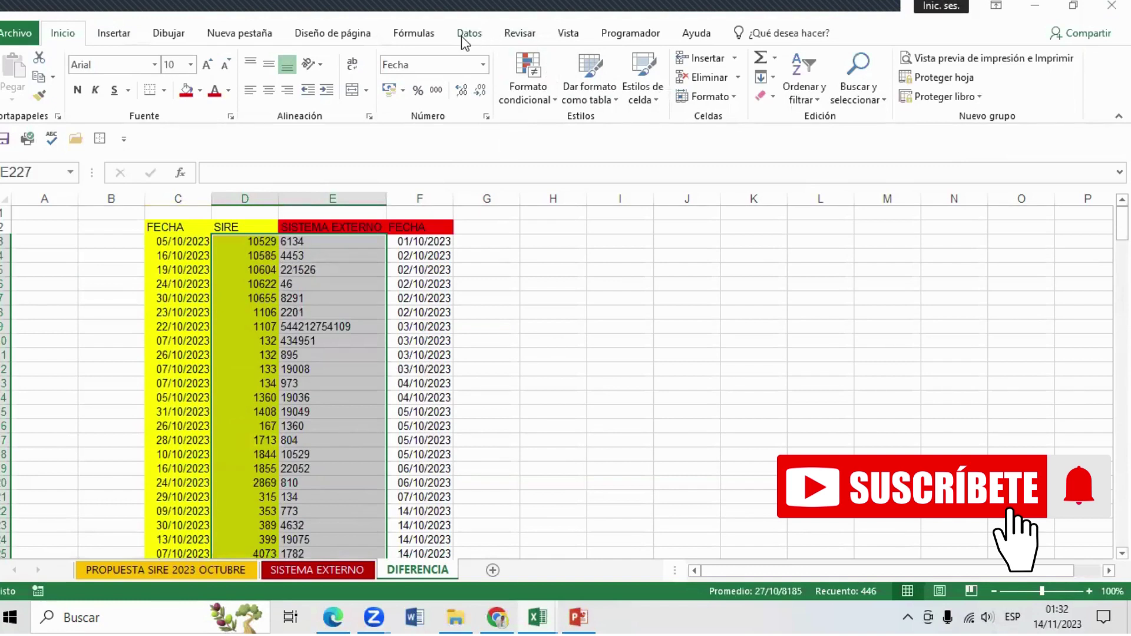
# Step: Apply a Duplicate Values rule with Green Fill with Dark Green Text to the selected SIRE and SISTEMA EXTERNO values
pyautogui.click(542, 94)
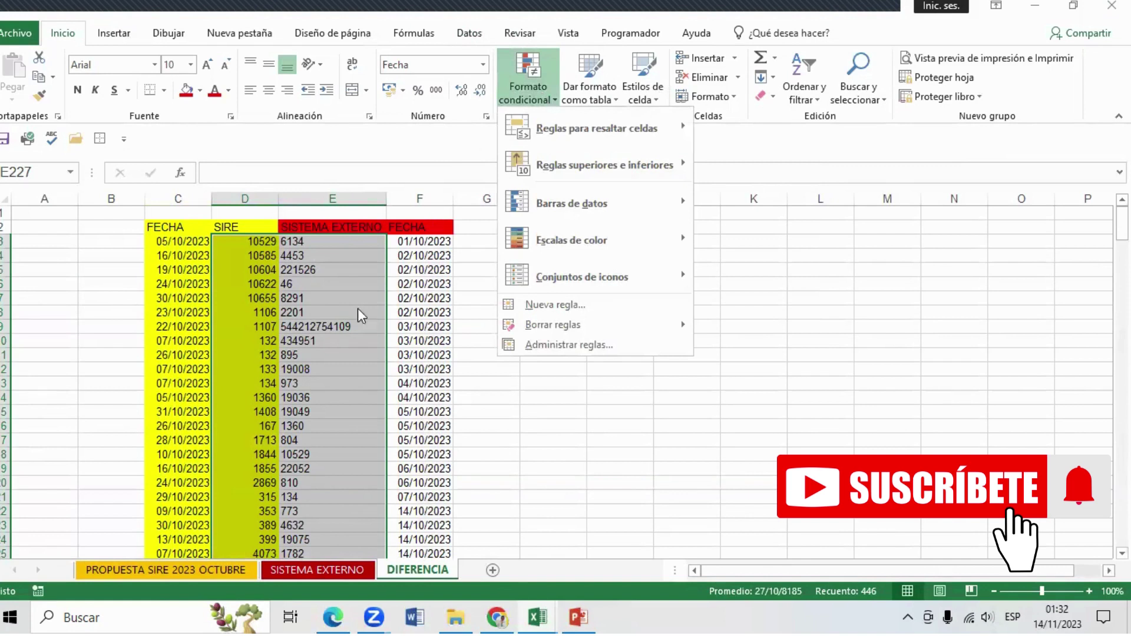
pyautogui.click(290, 360)
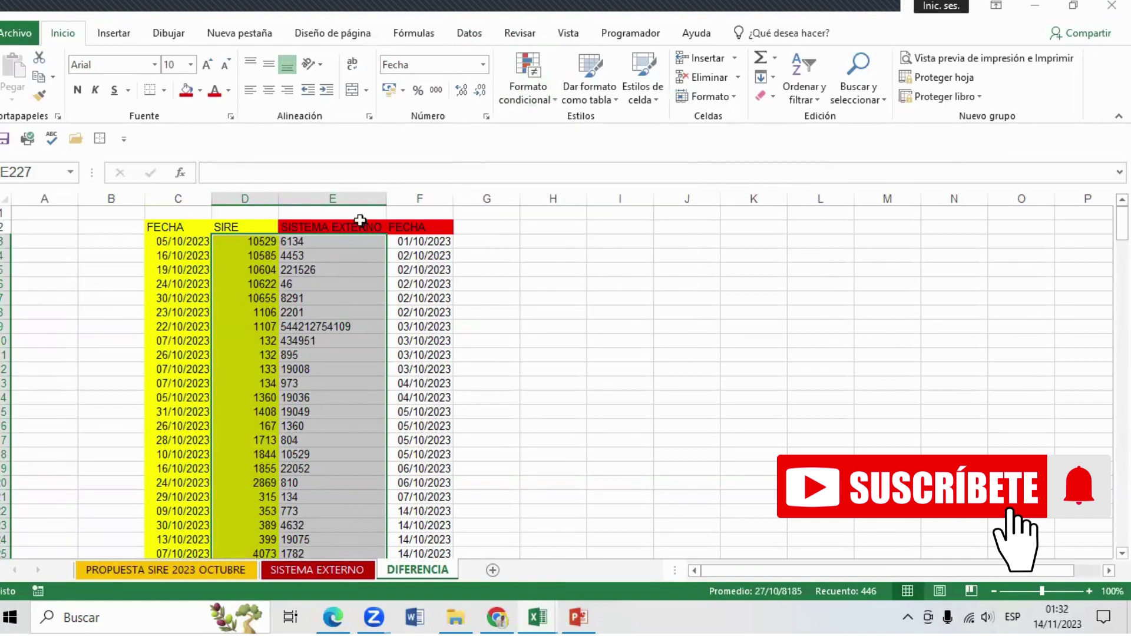
pyautogui.click(537, 100)
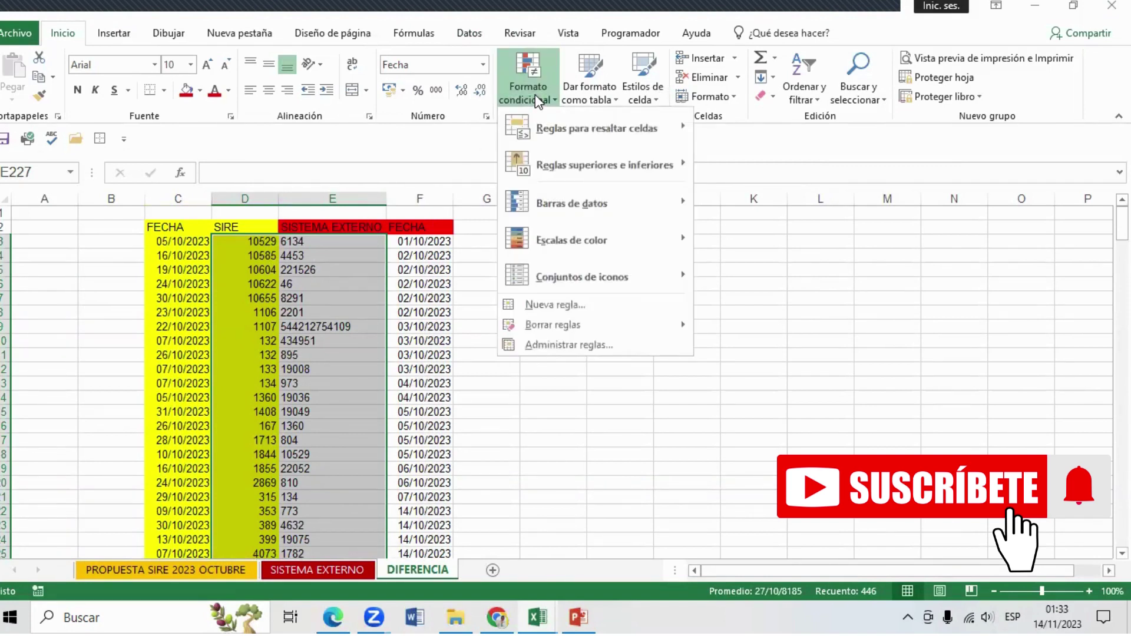
pyautogui.moveTo(596, 128)
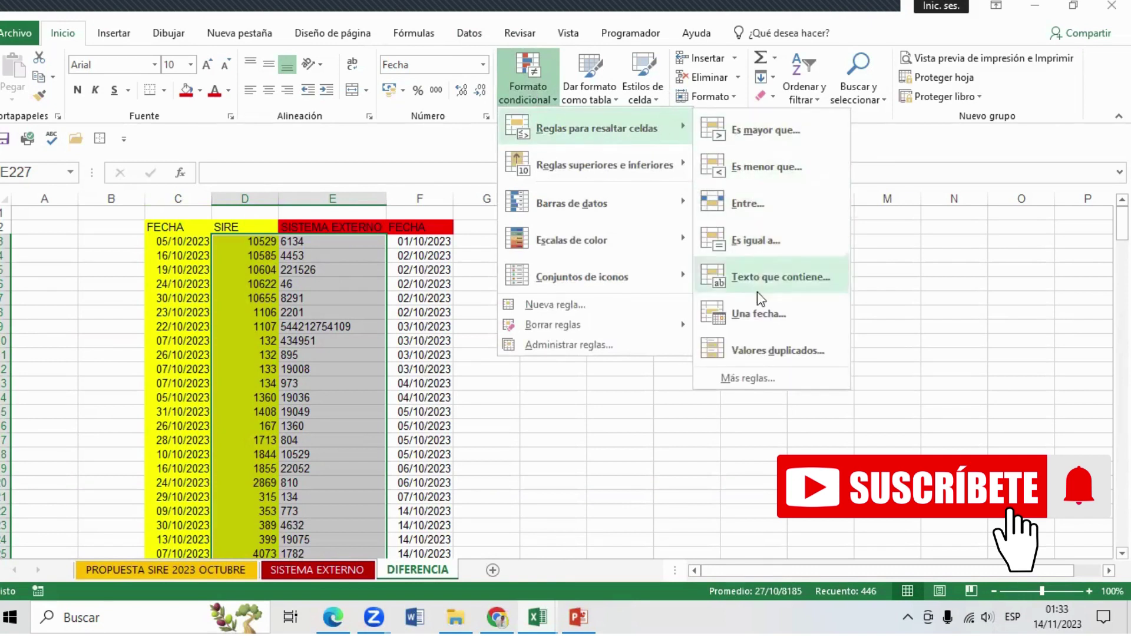
pyautogui.click(755, 352)
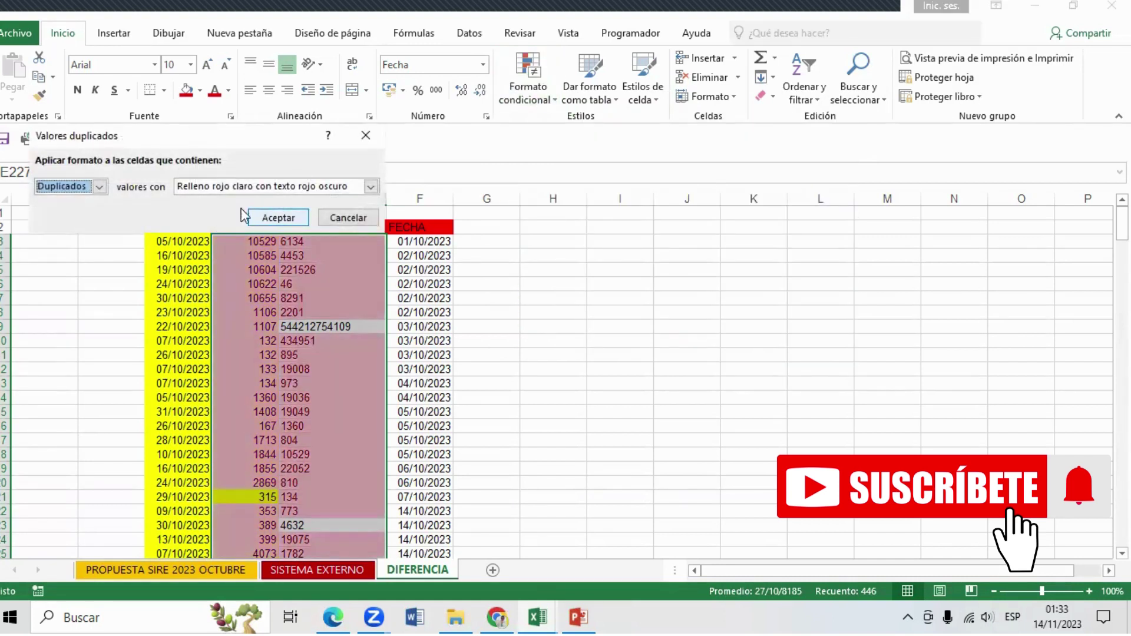
pyautogui.click(371, 187)
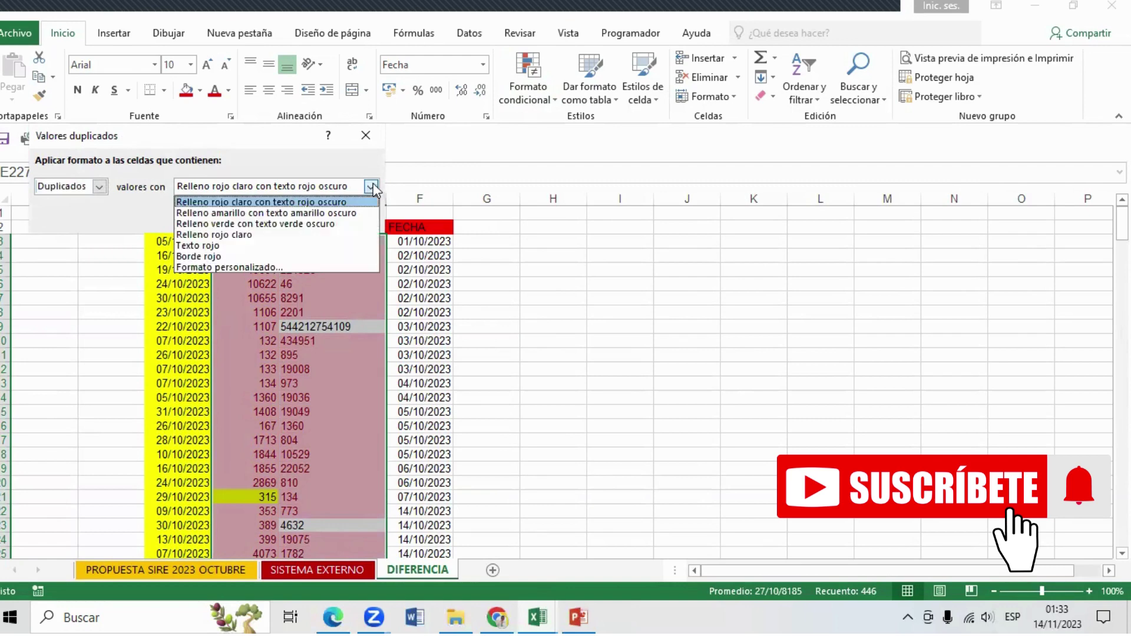
pyautogui.click(256, 225)
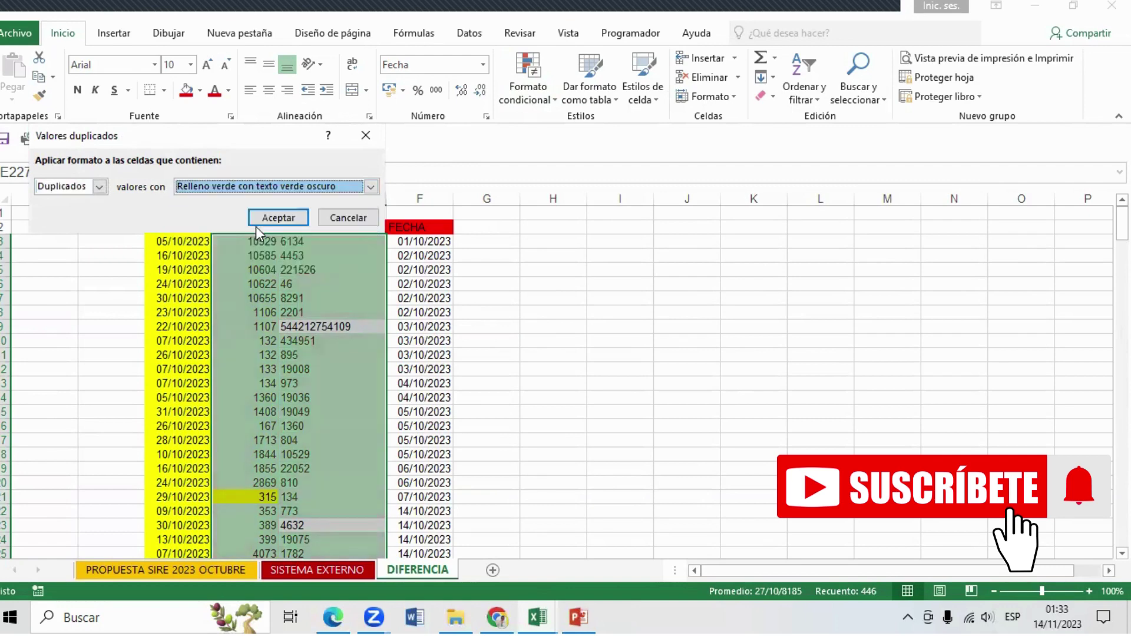
pyautogui.click(270, 218)
# Step: Set the SIRE and FECHA columns' fill colour to Sin relleno
pyautogui.doubleClick(578, 327)
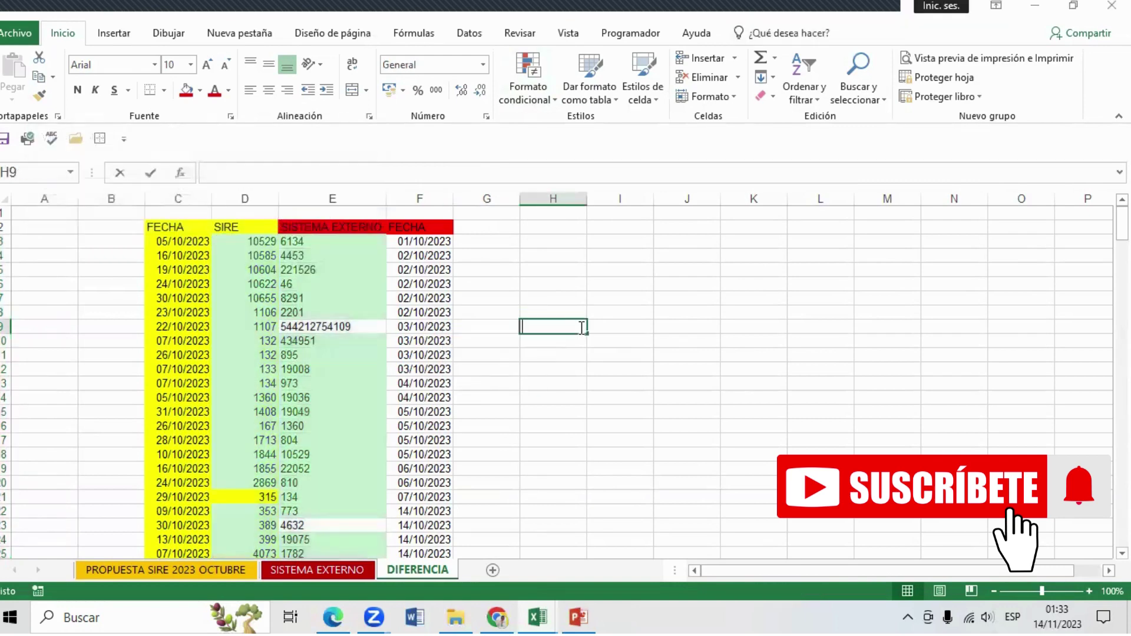
pyautogui.moveTo(253, 247); pyautogui.dragTo(341, 310)
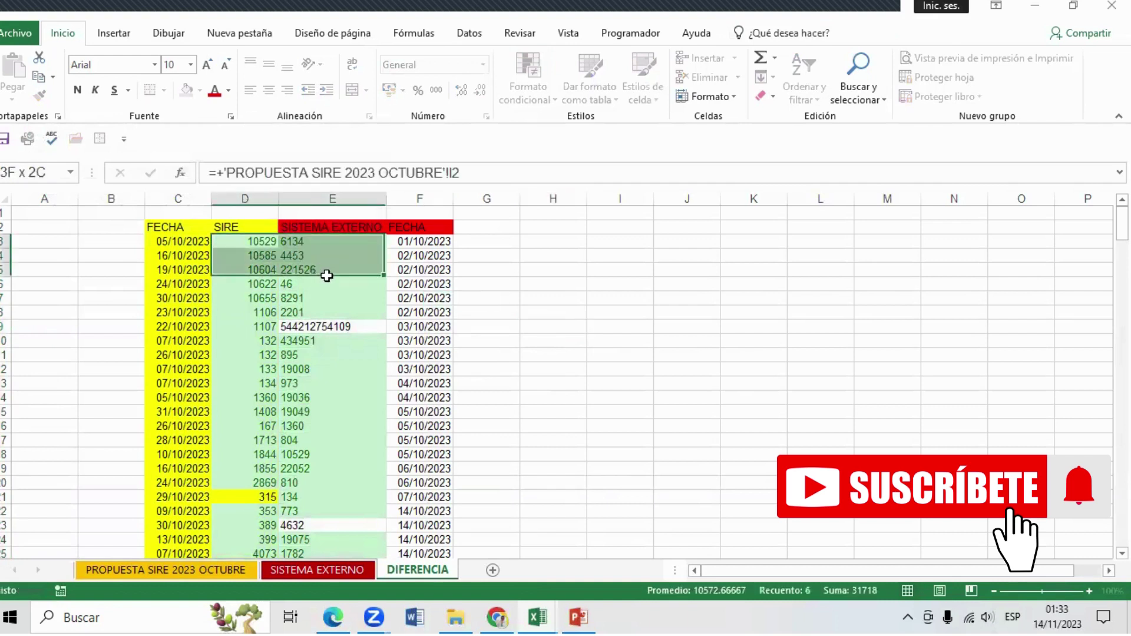
pyautogui.click(245, 199)
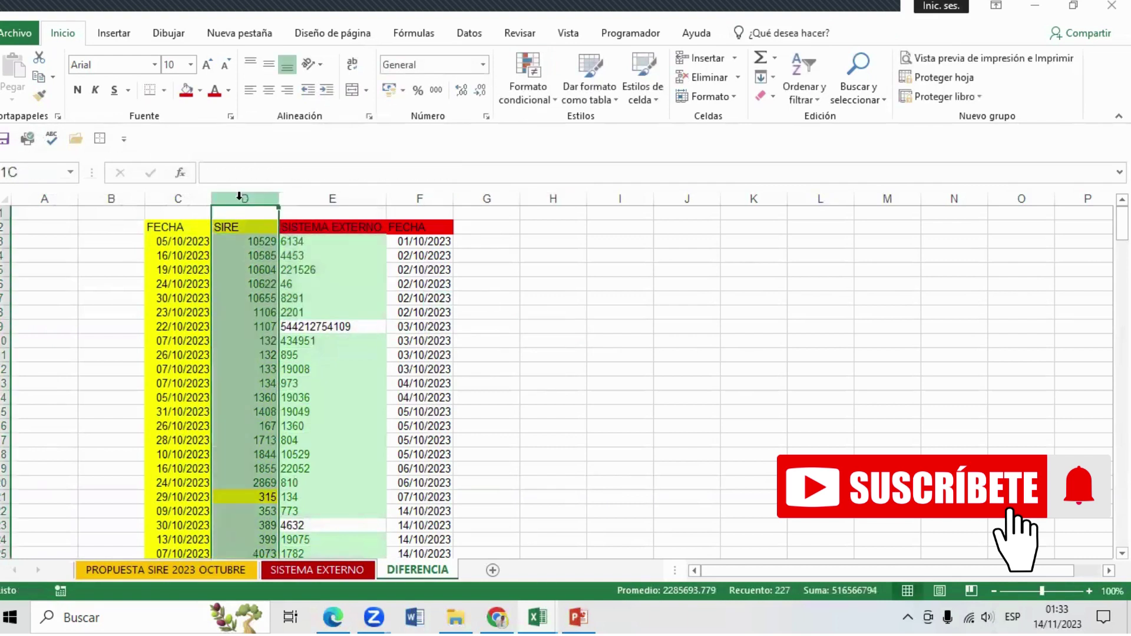
pyautogui.click(200, 93)
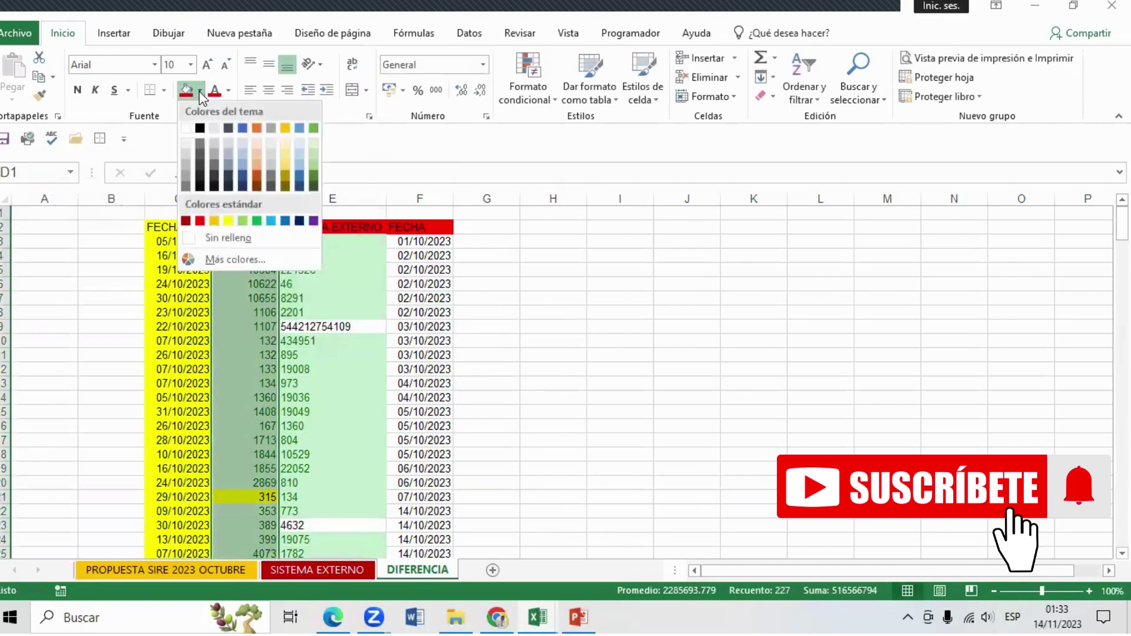
pyautogui.click(212, 233)
pyautogui.click(585, 341)
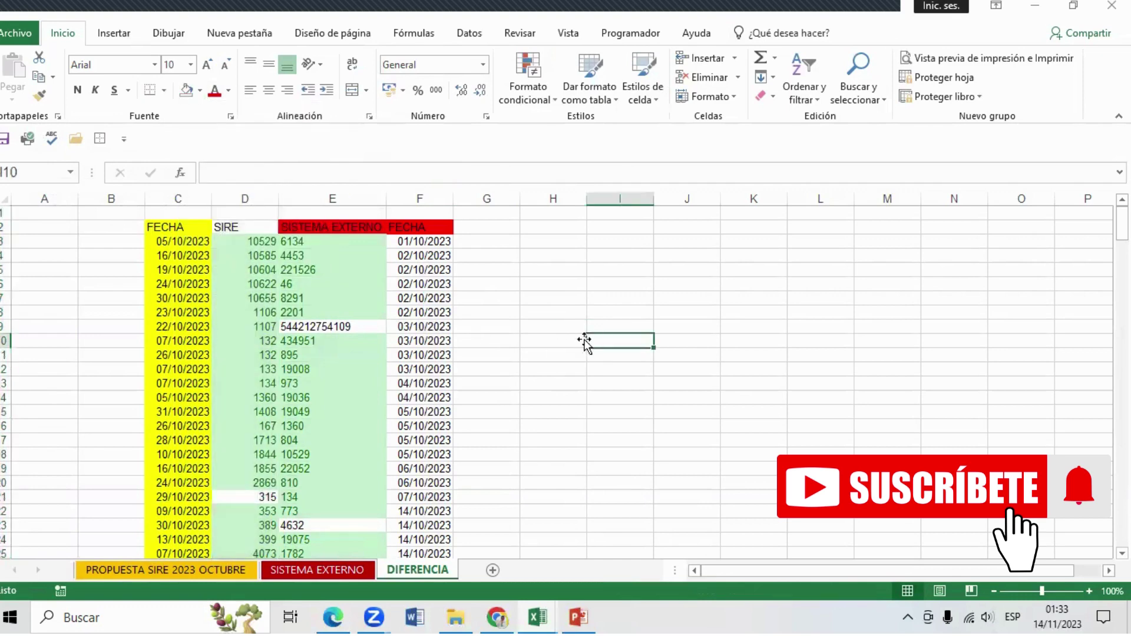
pyautogui.click(175, 197)
pyautogui.click(185, 92)
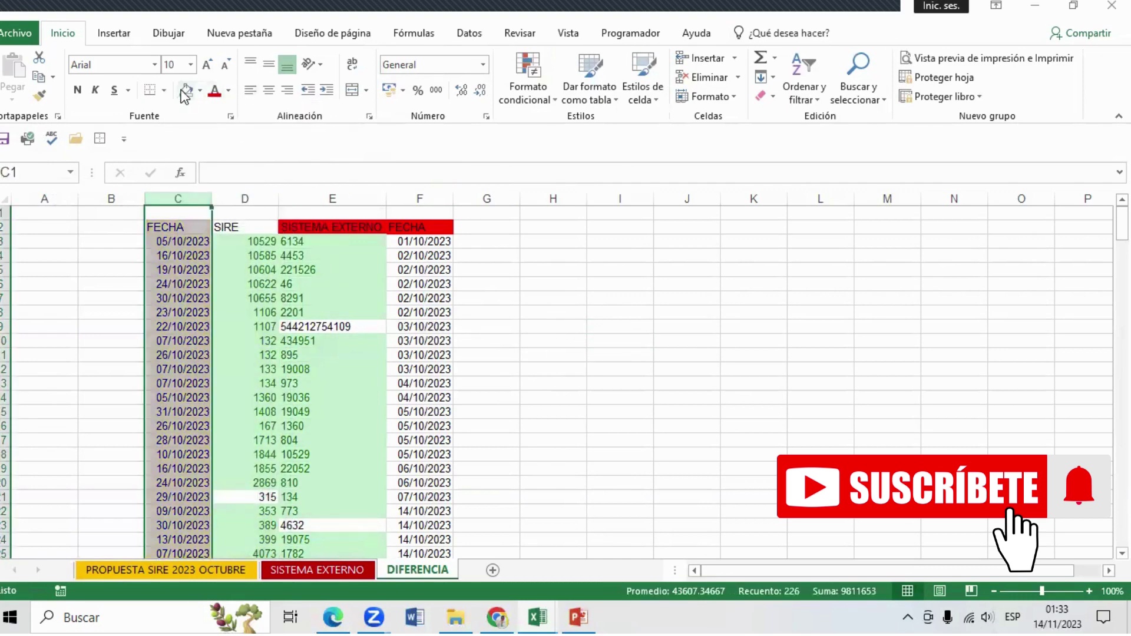
pyautogui.click(575, 326)
# Step: Select blocks of SIRE and external-system values to compare the green match shading
pyautogui.moveTo(252, 255); pyautogui.dragTo(259, 425)
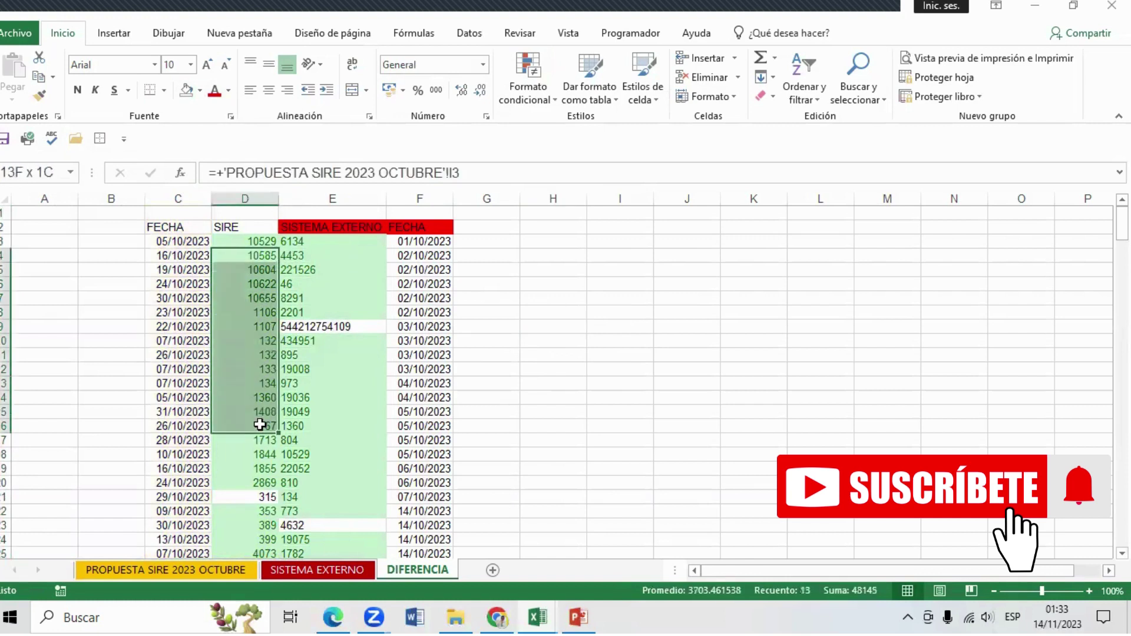
pyautogui.moveTo(347, 284); pyautogui.dragTo(354, 454)
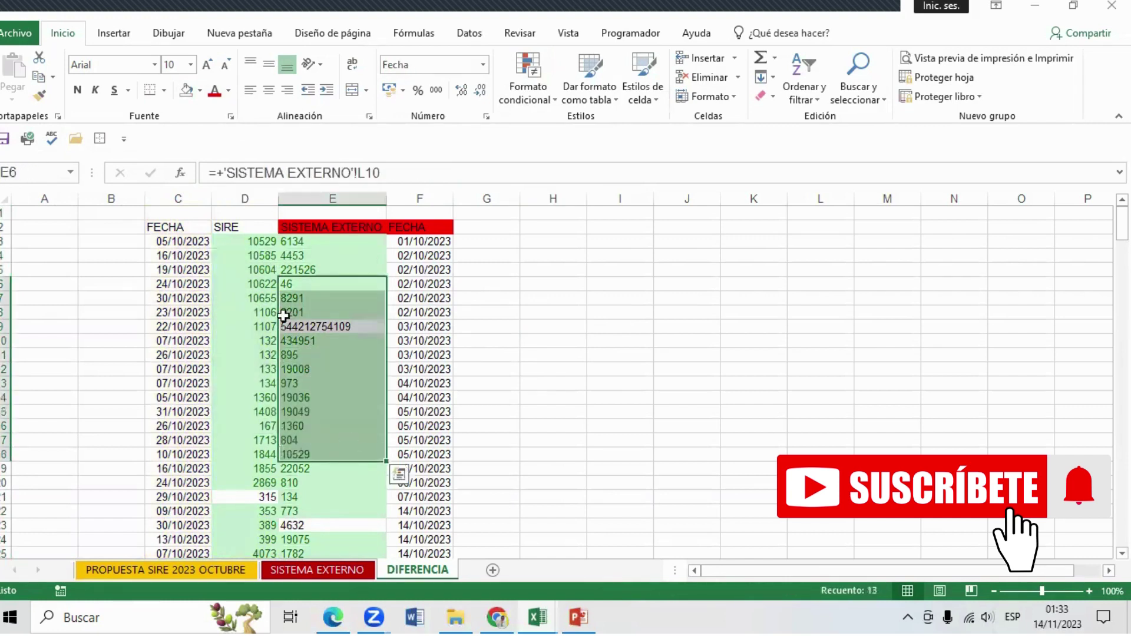
pyautogui.moveTo(261, 284); pyautogui.dragTo(316, 284)
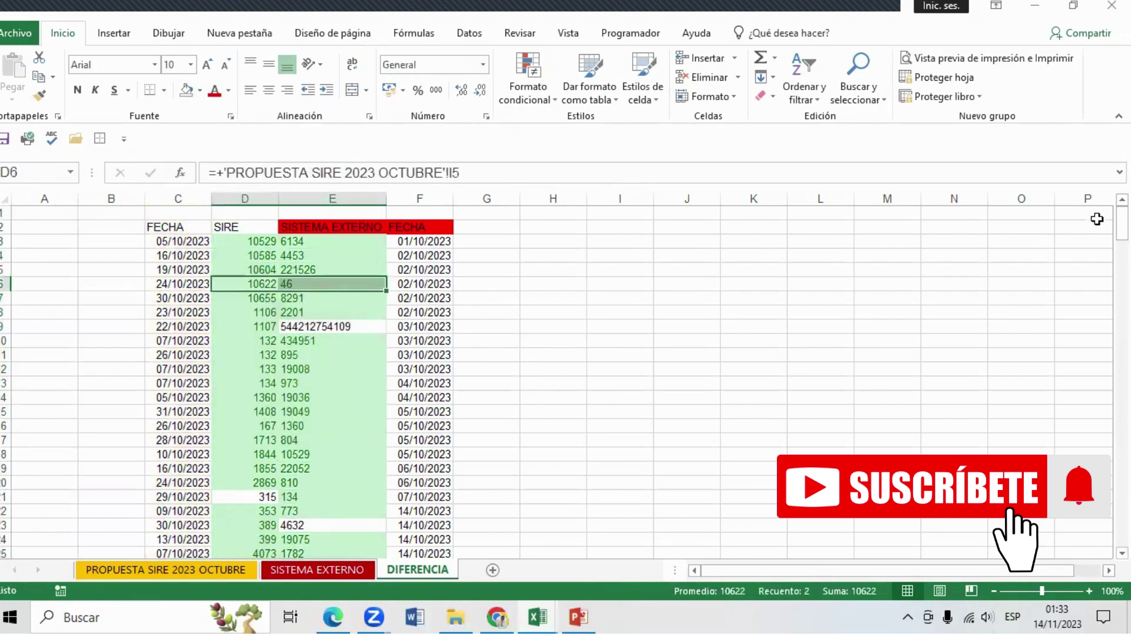
pyautogui.scroll(-1, 557, 383)
pyautogui.scroll(-1, 557, 383)
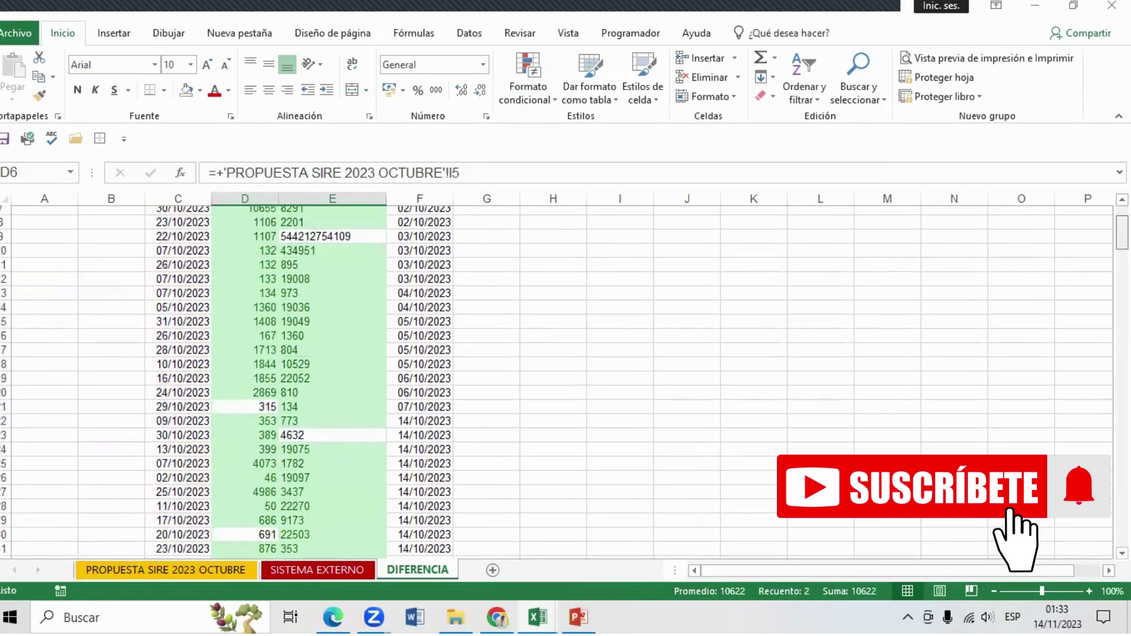
pyautogui.scroll(1, 557, 383)
pyautogui.scroll(1, 720, 346)
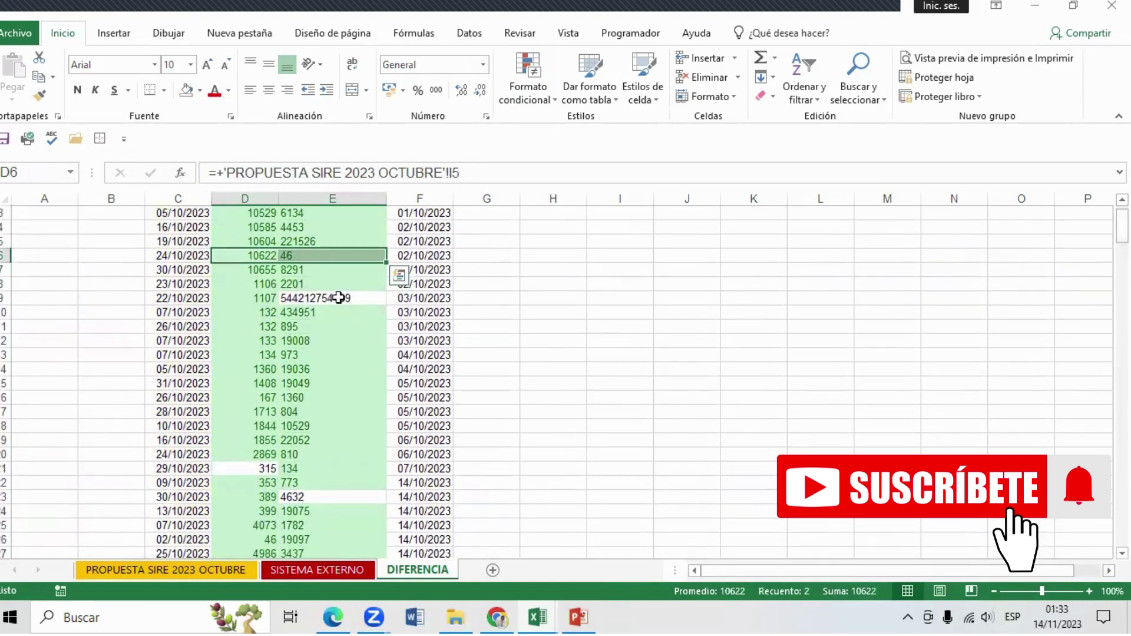
pyautogui.click(330, 298)
pyautogui.click(238, 463)
pyautogui.click(339, 500)
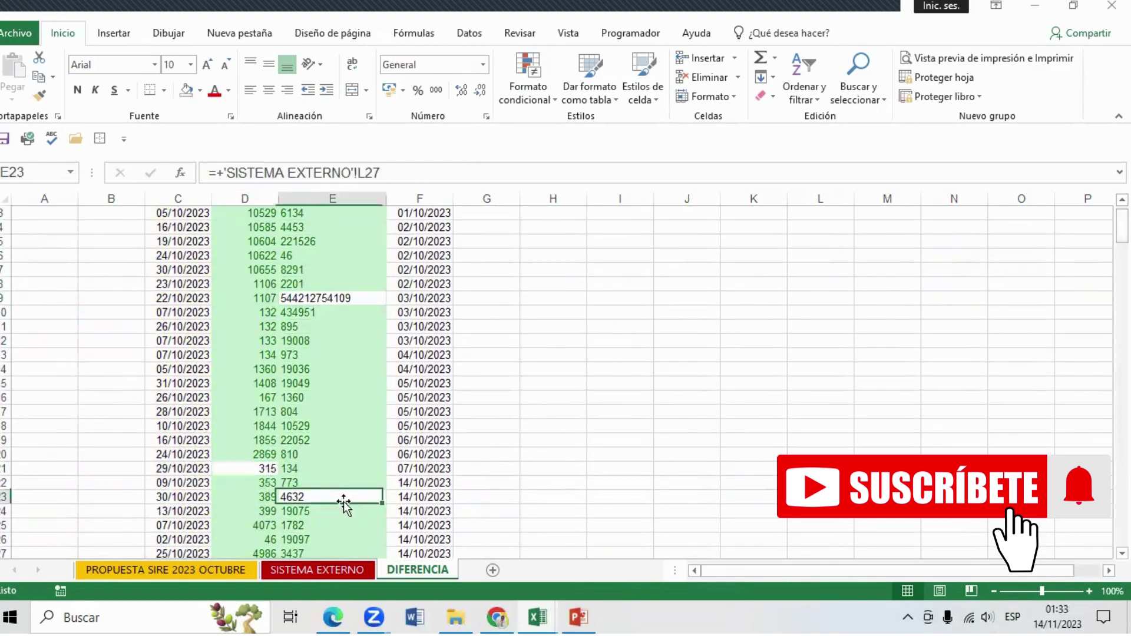
pyautogui.click(253, 465)
pyautogui.scroll(-1, 448, 377)
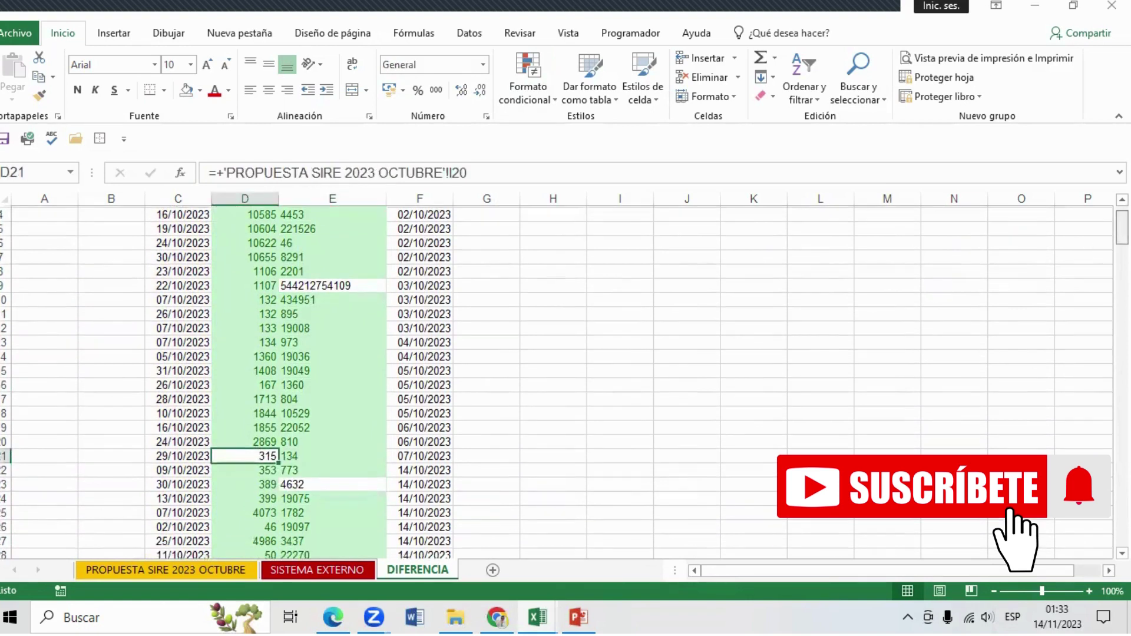
pyautogui.scroll(-6, 448, 377)
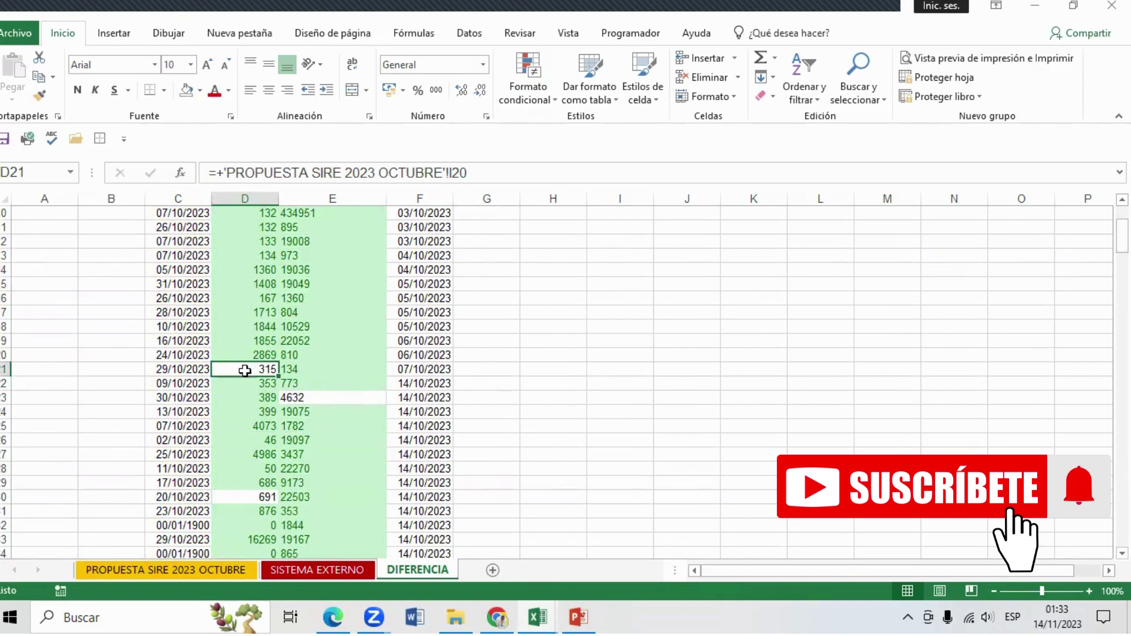
pyautogui.click(342, 357)
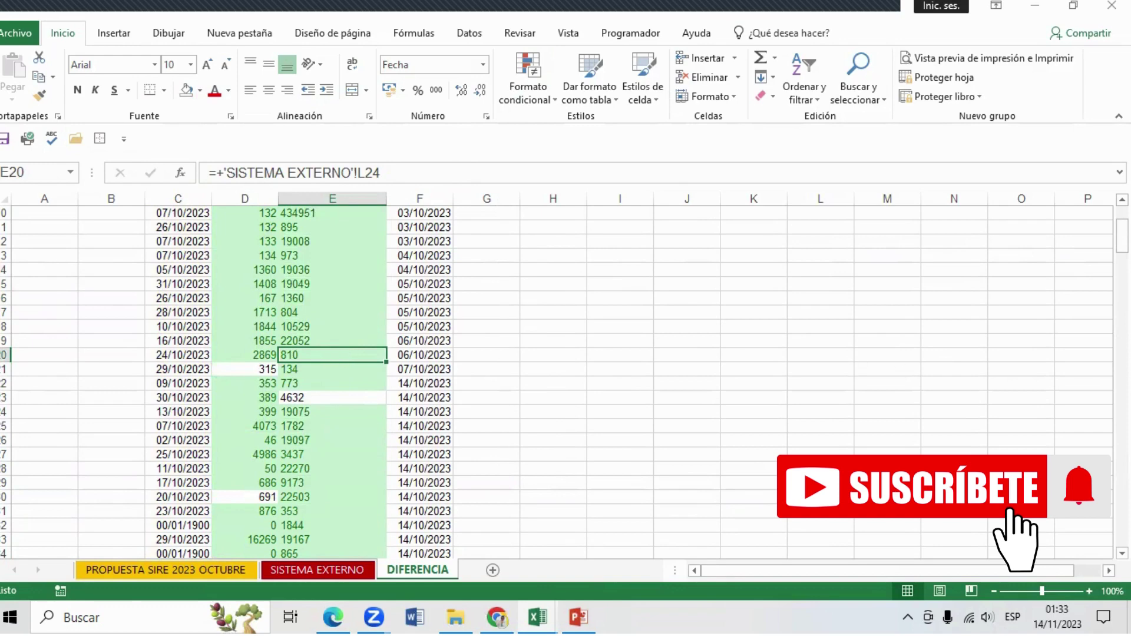
pyautogui.scroll(3, 1122, 234)
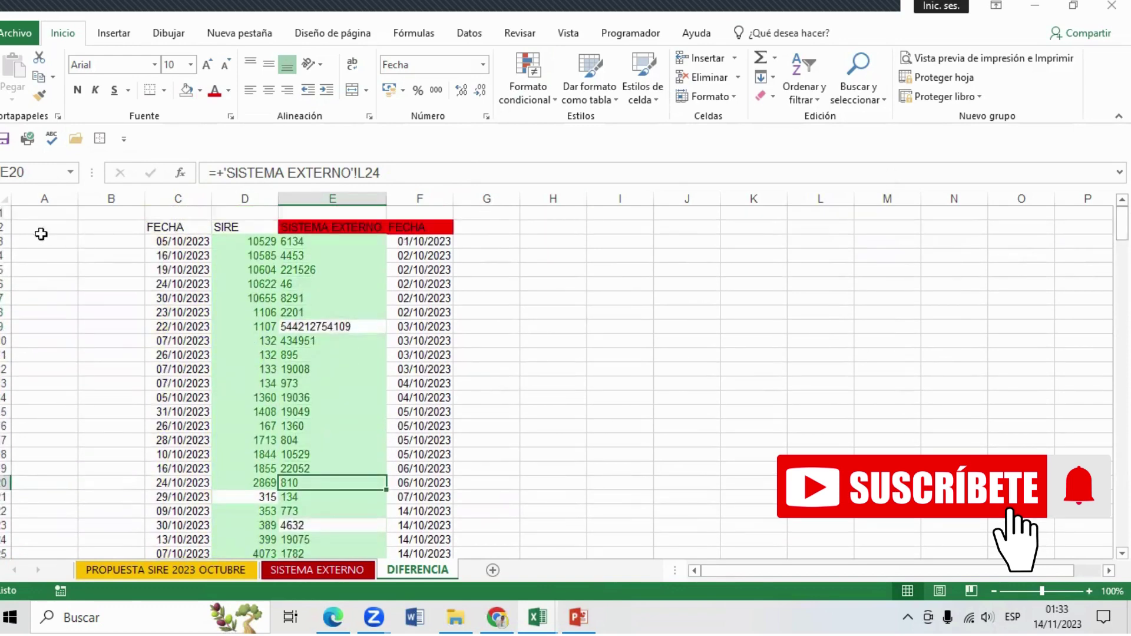
pyautogui.click(3, 213)
pyautogui.click(708, 77)
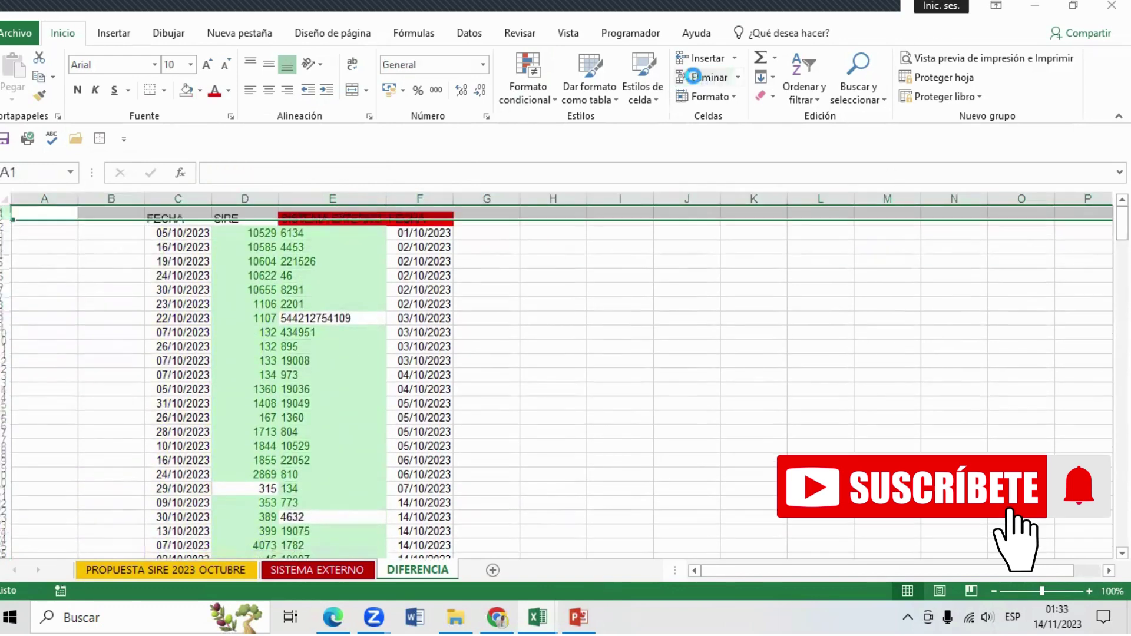
pyautogui.click(589, 272)
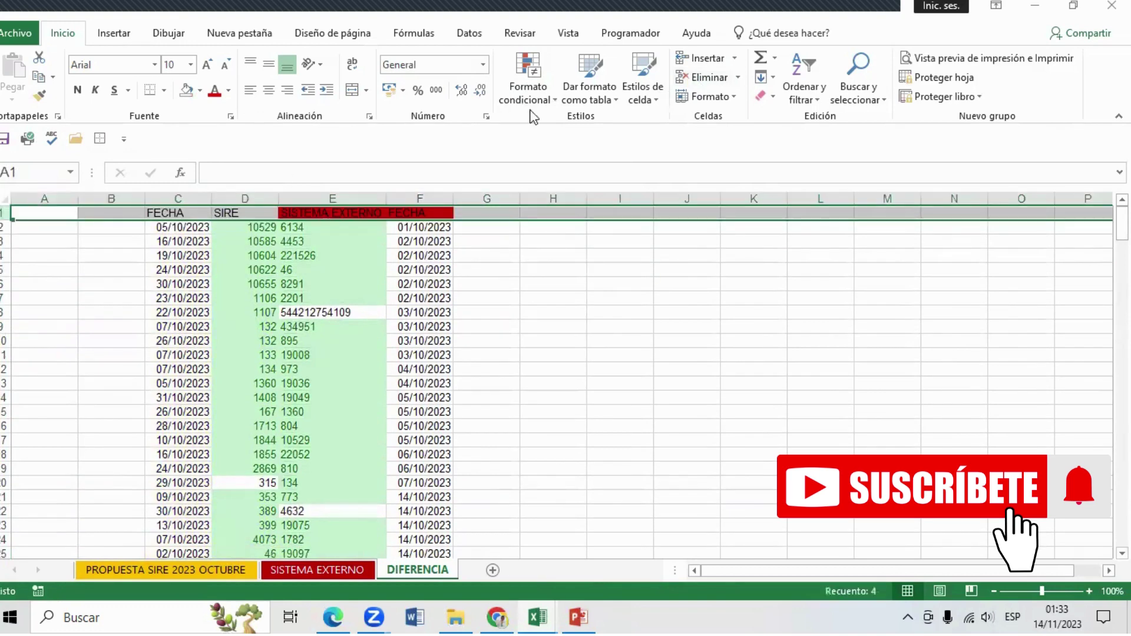
pyautogui.click(565, 34)
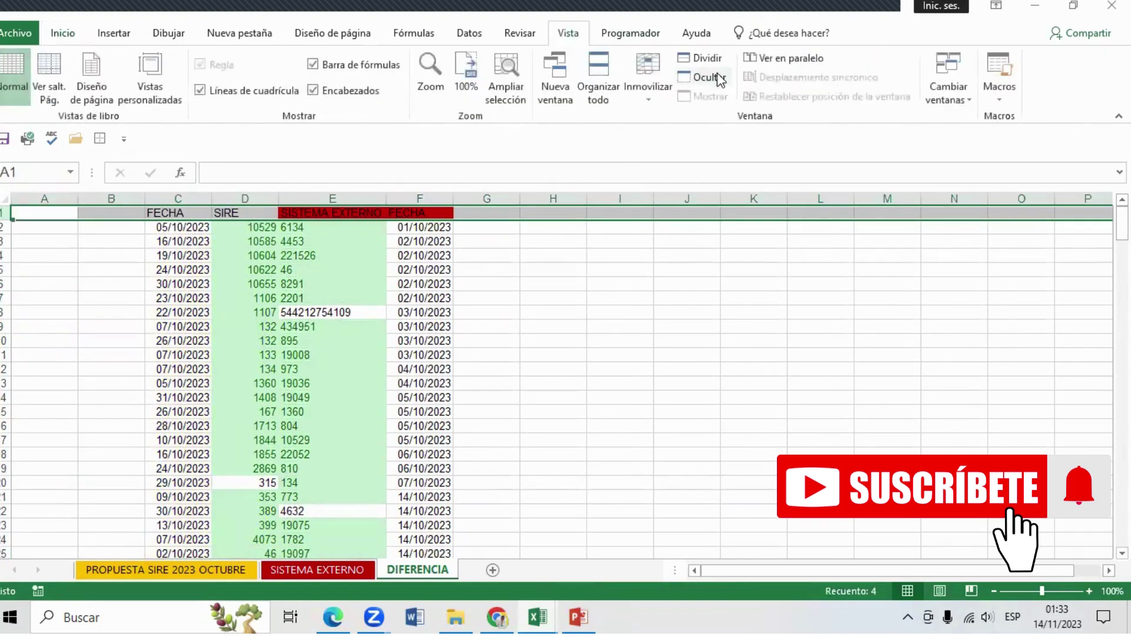
pyautogui.click(648, 88)
pyautogui.click(686, 160)
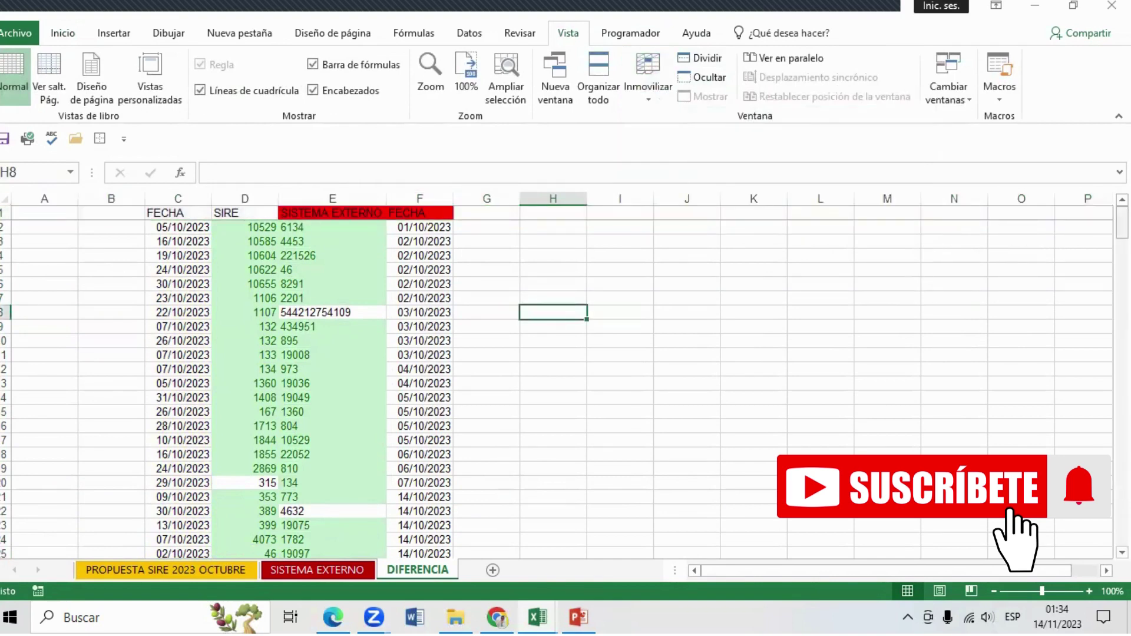
pyautogui.scroll(-1, 557, 389)
pyautogui.scroll(-1, 556, 388)
pyautogui.scroll(-1, 557, 388)
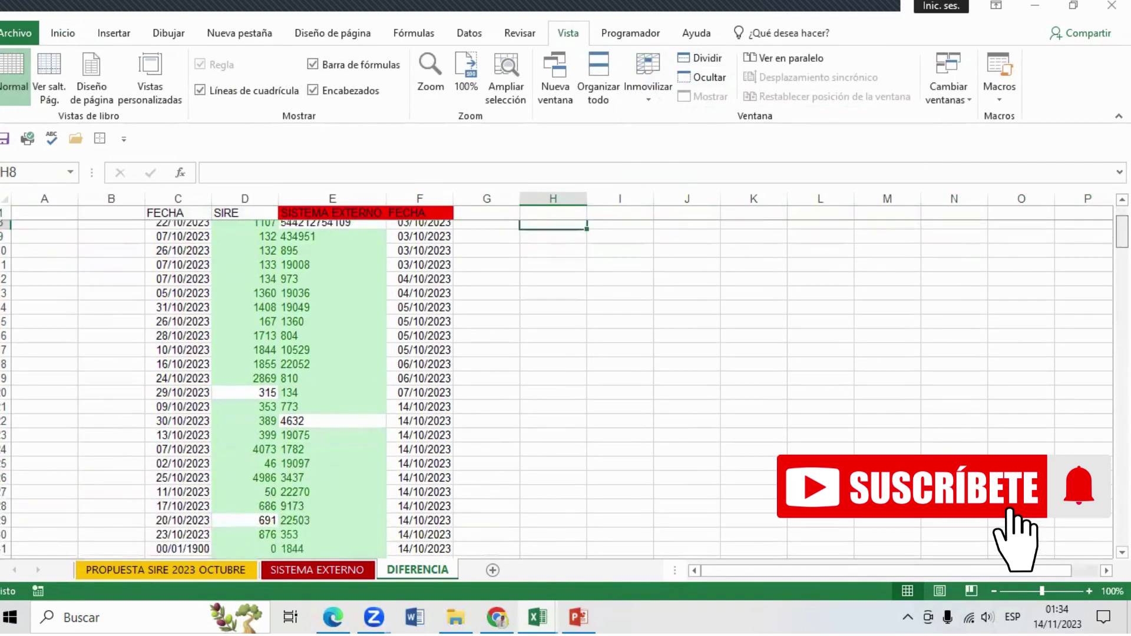
pyautogui.scroll(1, 556, 389)
pyautogui.scroll(2, 1087, 222)
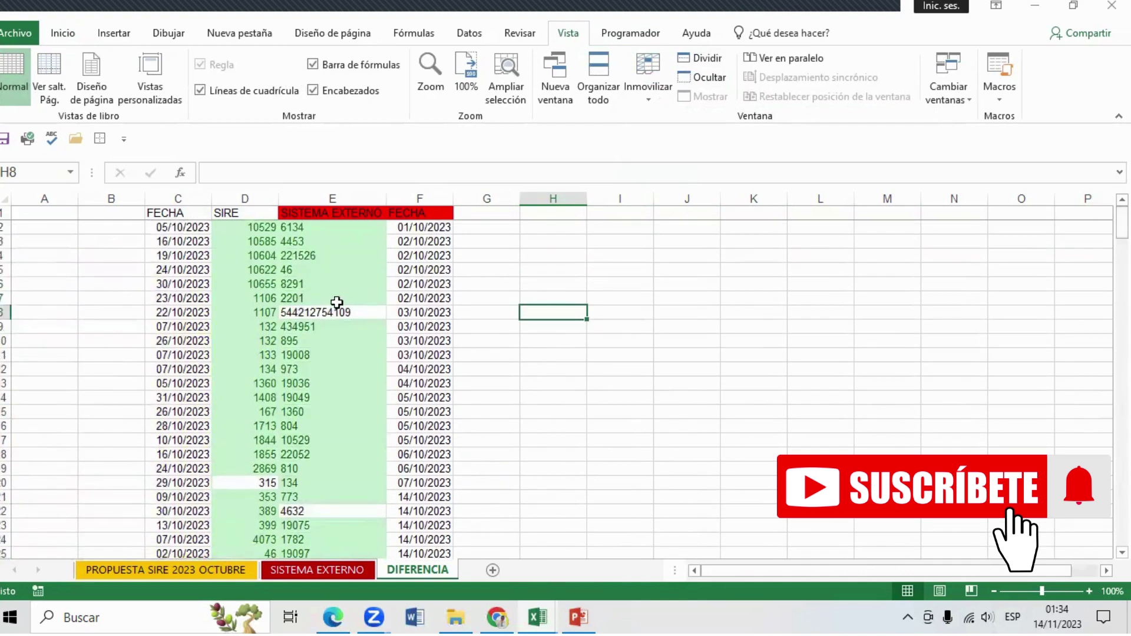
pyautogui.click(302, 312)
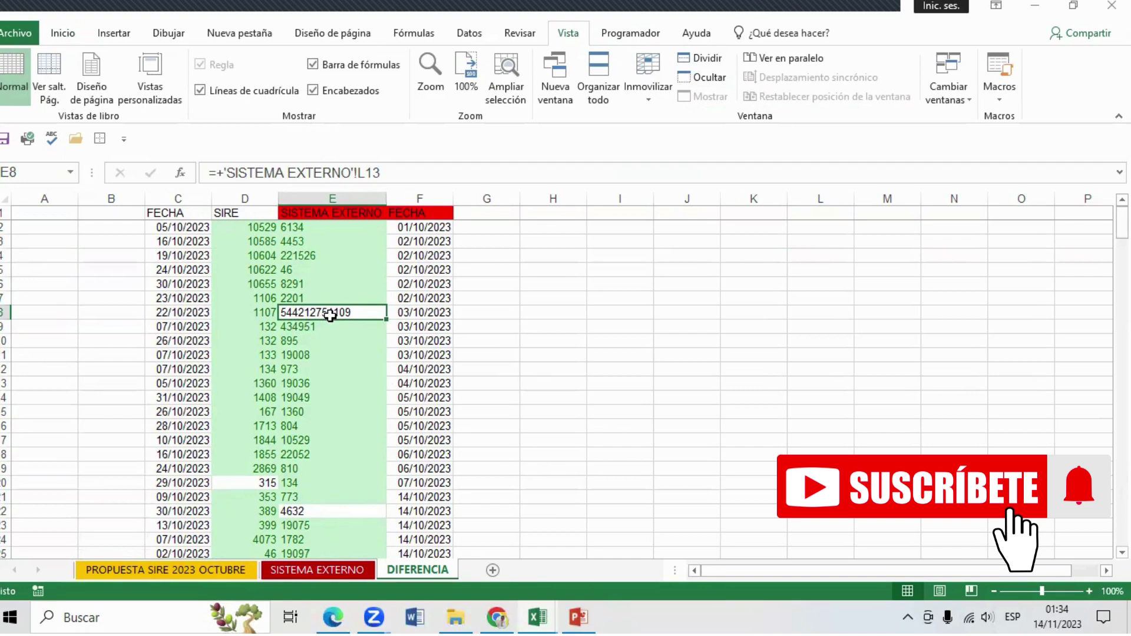
pyautogui.scroll(-4, 557, 388)
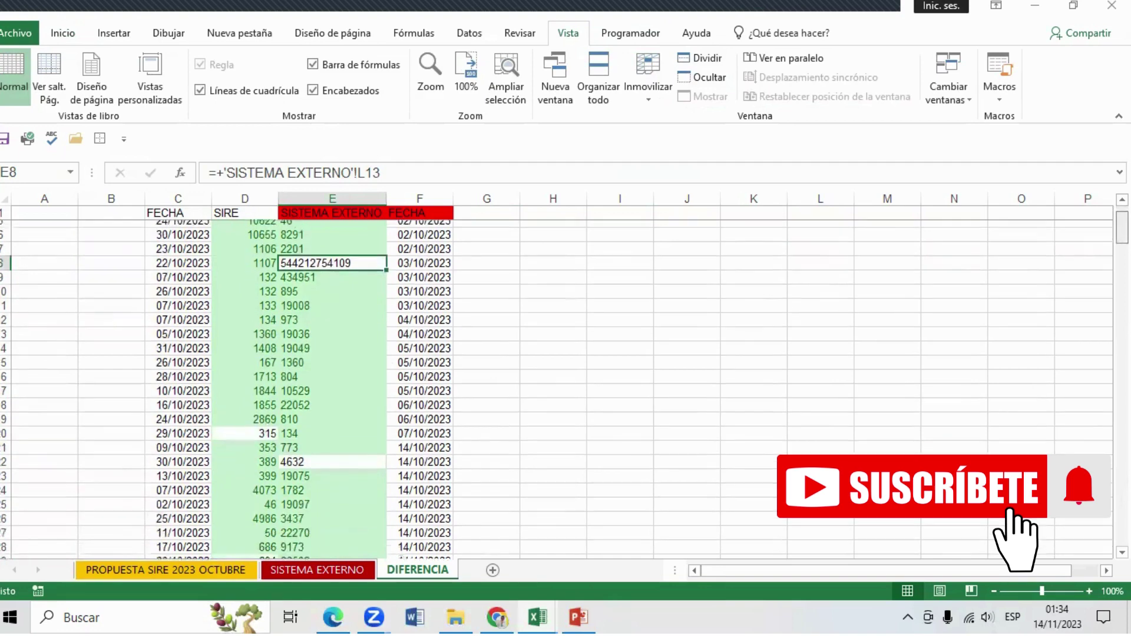
pyautogui.scroll(-4, 557, 389)
pyautogui.scroll(-4, 556, 389)
pyautogui.scroll(-4, 557, 389)
pyautogui.scroll(-5, 556, 389)
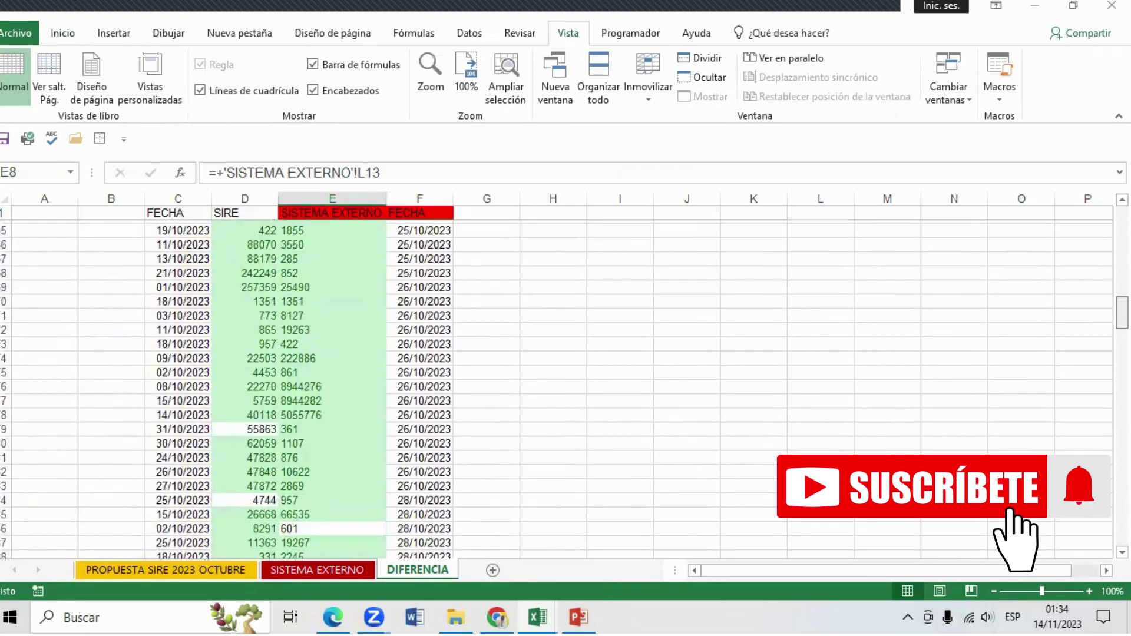
pyautogui.scroll(-5, 556, 388)
pyautogui.scroll(-5, 556, 389)
pyautogui.scroll(-5, 557, 389)
pyautogui.scroll(-8, 556, 389)
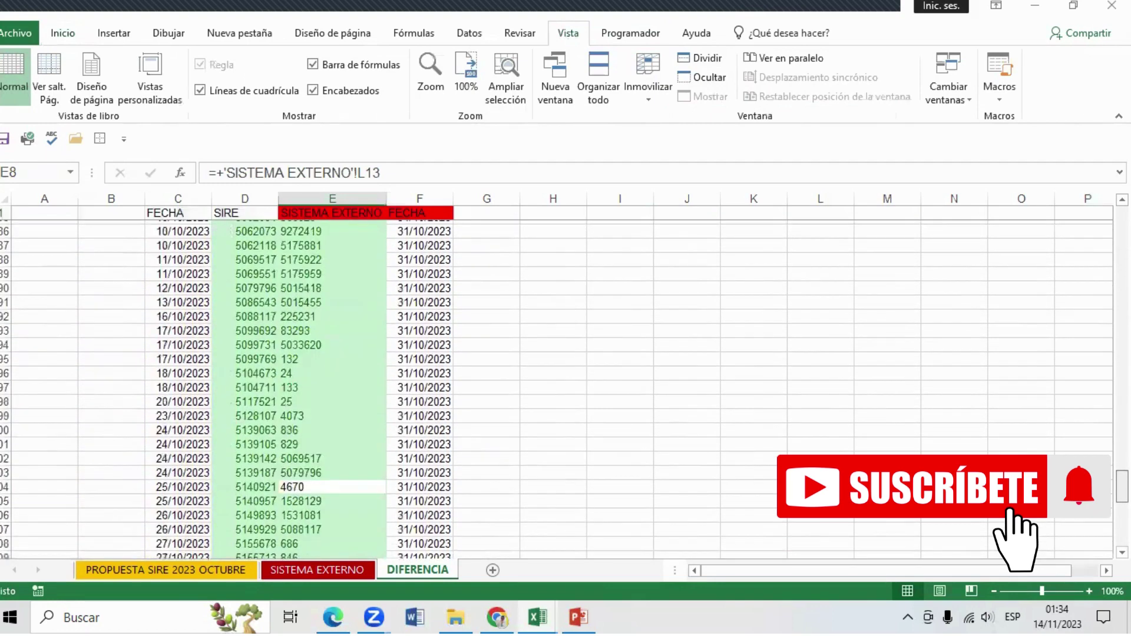
pyautogui.scroll(-9, 556, 388)
pyautogui.scroll(20, 556, 389)
pyautogui.scroll(-5, 557, 388)
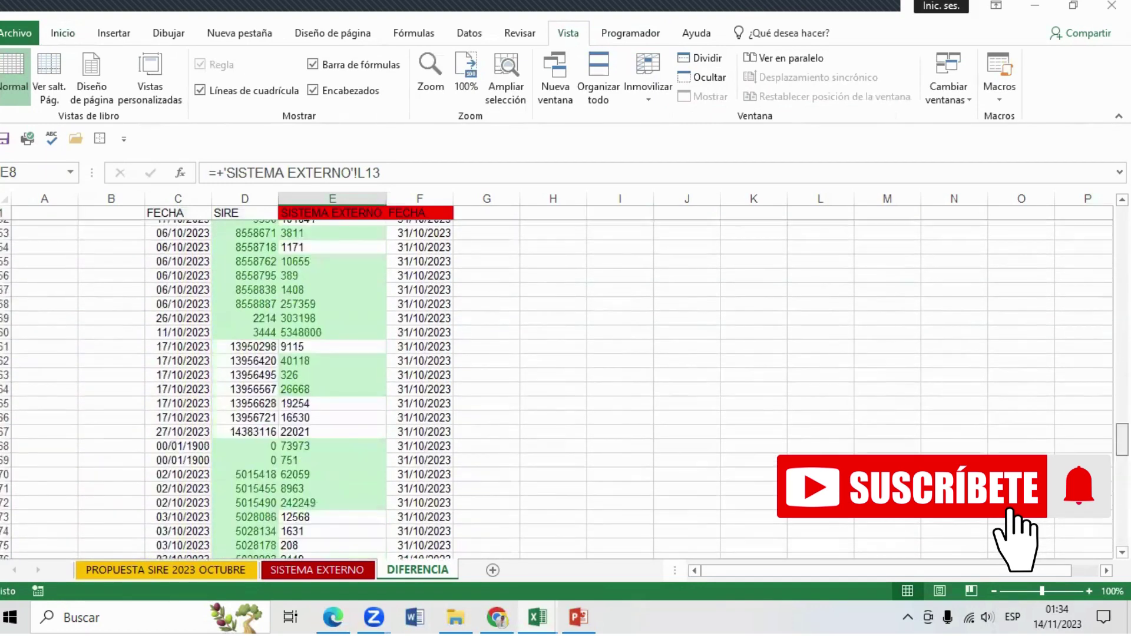
pyautogui.scroll(-4, 557, 389)
pyautogui.scroll(-4, 556, 389)
pyautogui.scroll(-6, 557, 388)
pyautogui.scroll(-1, 556, 389)
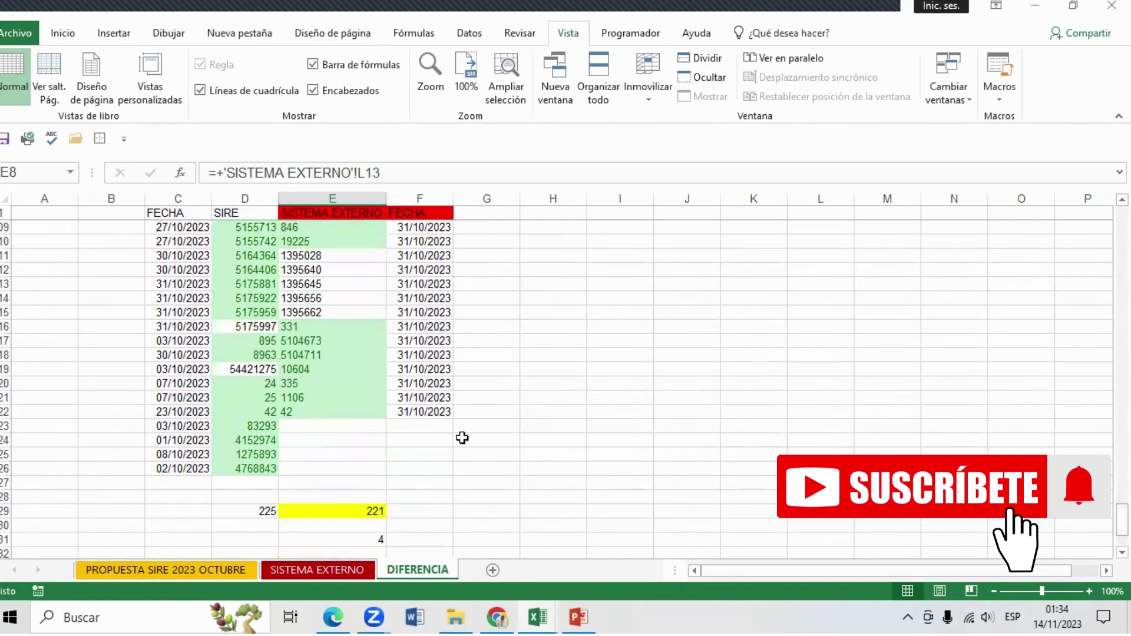
# Step: Inspect unmatched SIRE value 54421275 and select the SIRE column down to its last entry
pyautogui.click(228, 373)
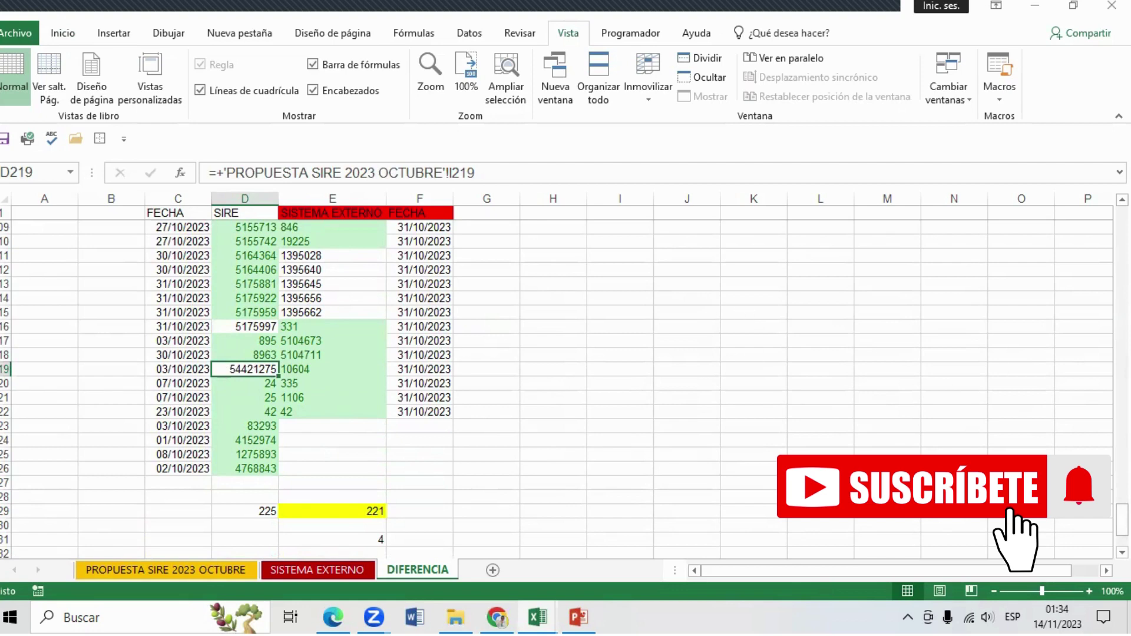
pyautogui.moveTo(1122, 520); pyautogui.dragTo(1123, 224)
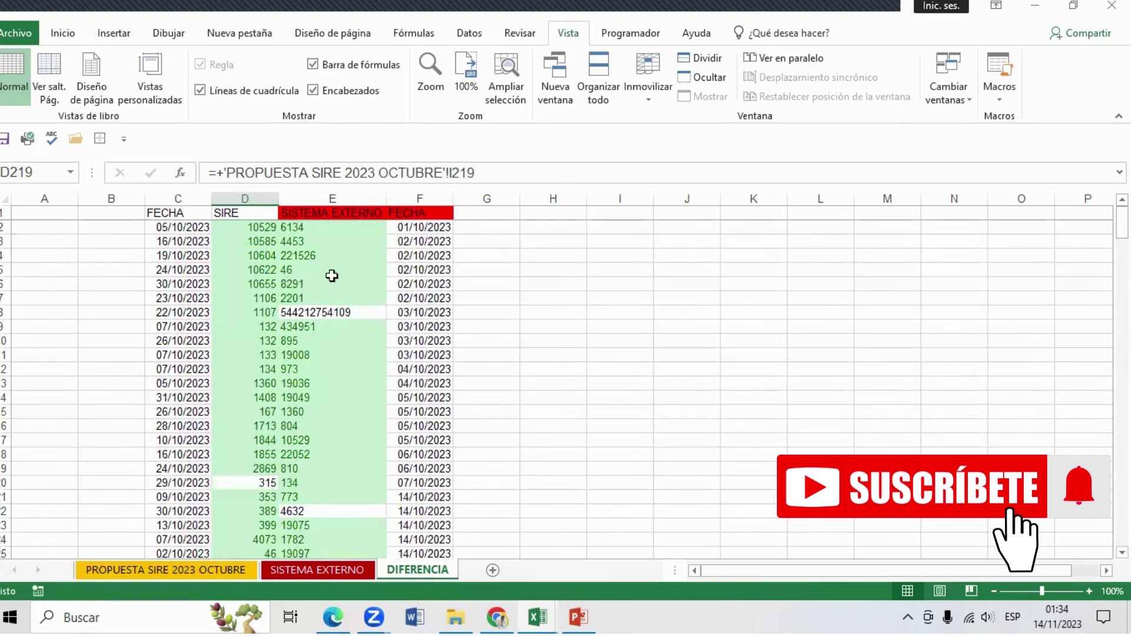
pyautogui.click(252, 482)
pyautogui.click(246, 212)
pyautogui.hotkey('ctrl', 'shift', 'Down')
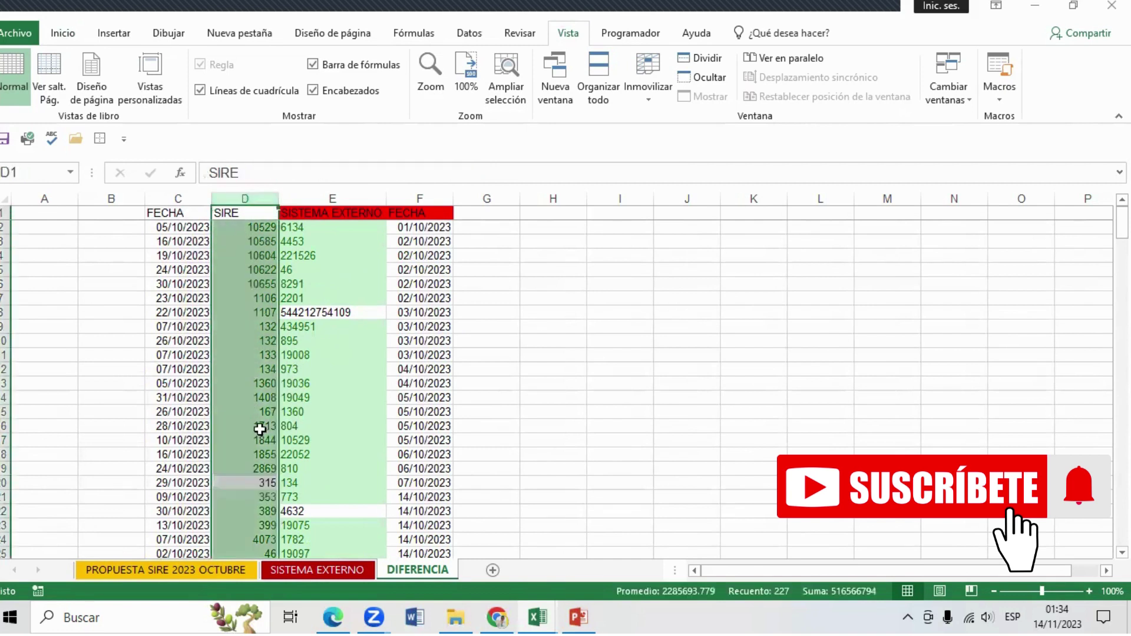
pyautogui.click(362, 402)
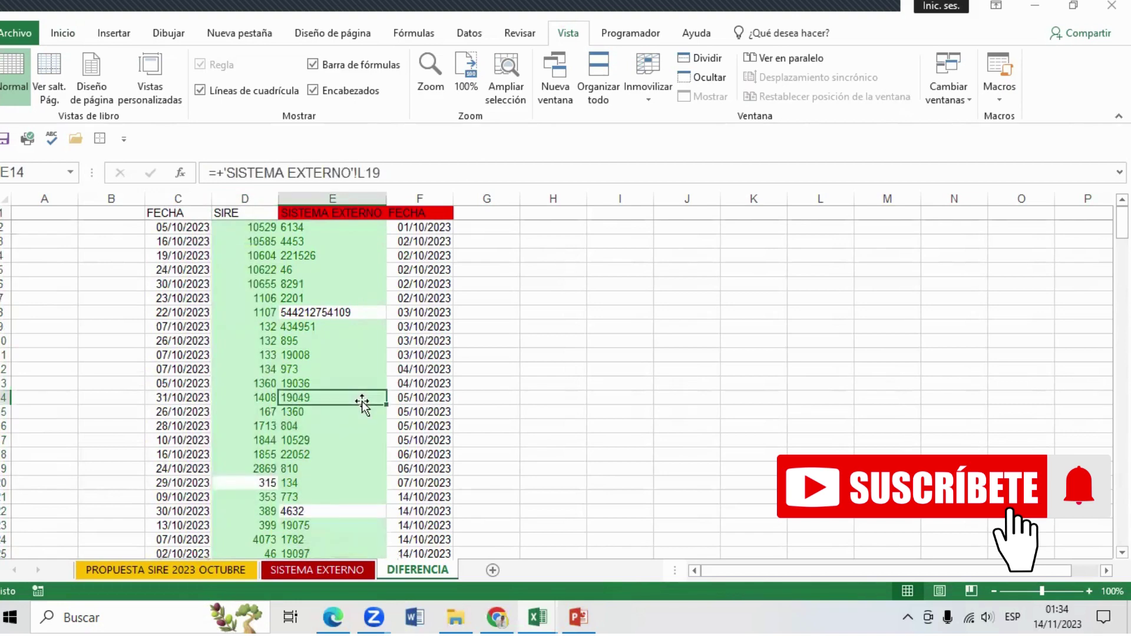
# Step: Turn on Datos > Filtro for the header row 1
pyautogui.click(3, 211)
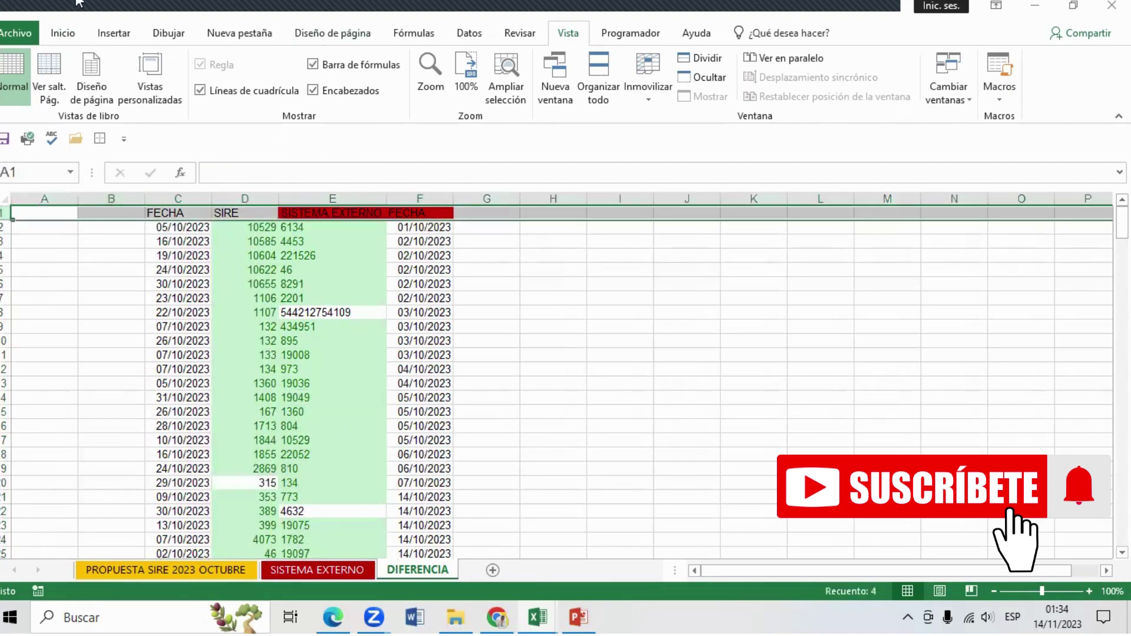
pyautogui.click(59, 39)
pyautogui.click(469, 34)
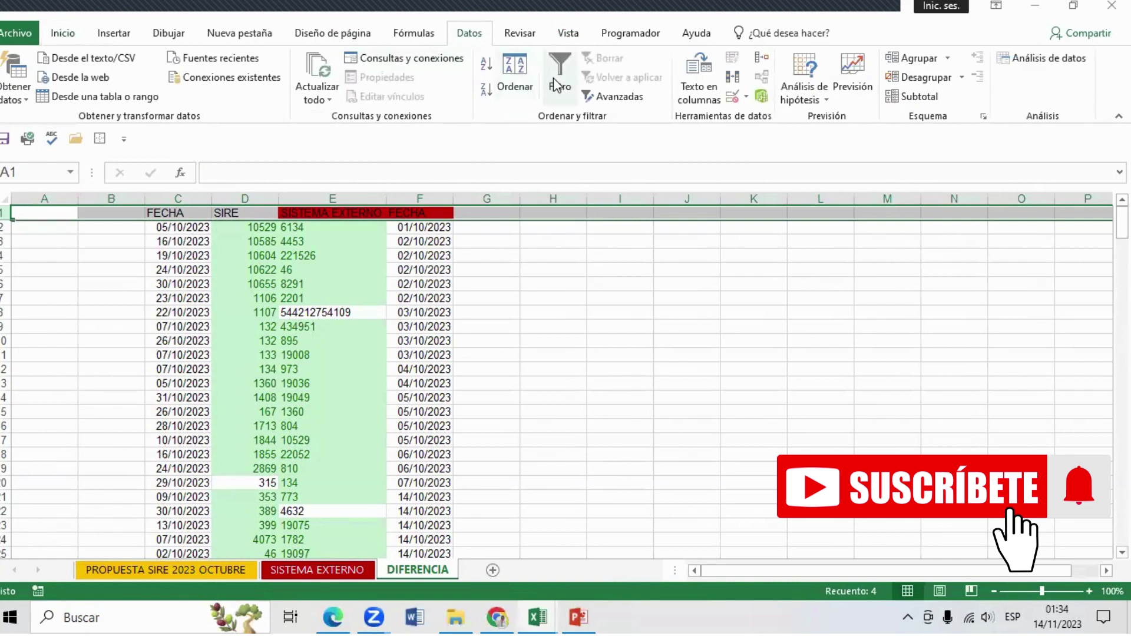
pyautogui.click(558, 84)
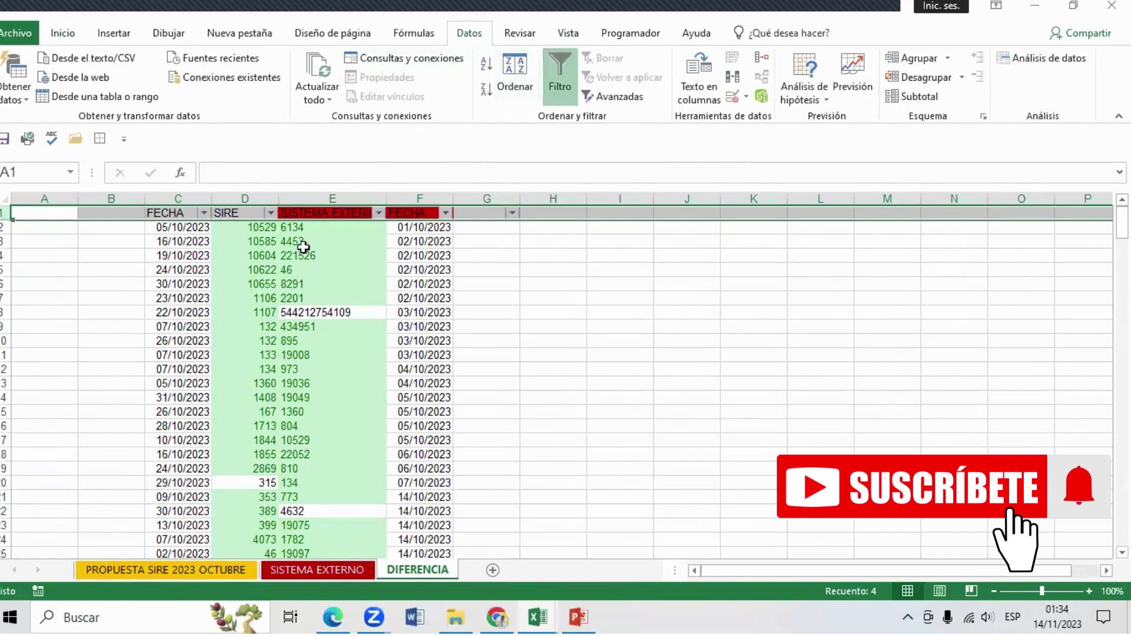
pyautogui.click(527, 296)
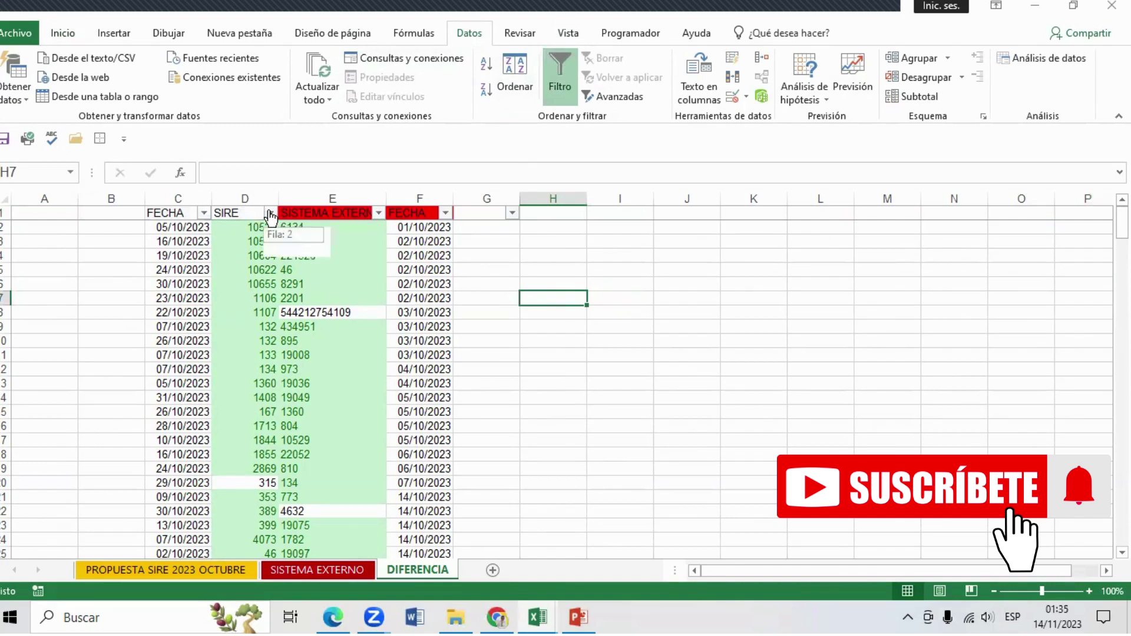
# Step: Sort the SIRE column by green cell colour so matches come first
pyautogui.click(271, 212)
pyautogui.moveTo(121, 270)
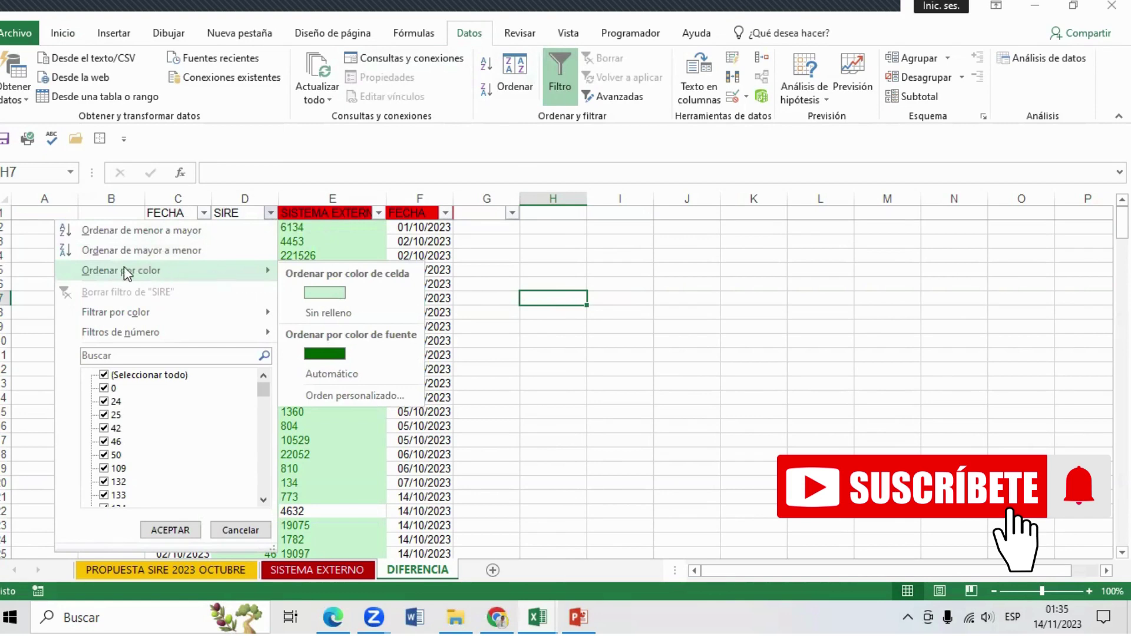
pyautogui.click(335, 293)
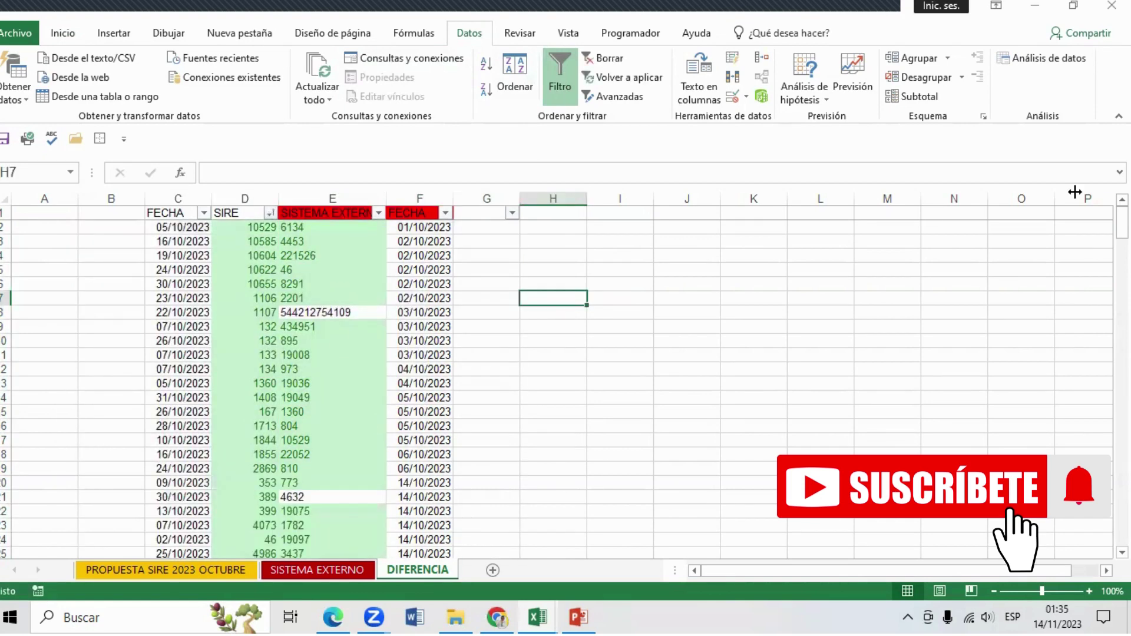
pyautogui.scroll(-10, 560, 383)
pyautogui.scroll(-10, 560, 383)
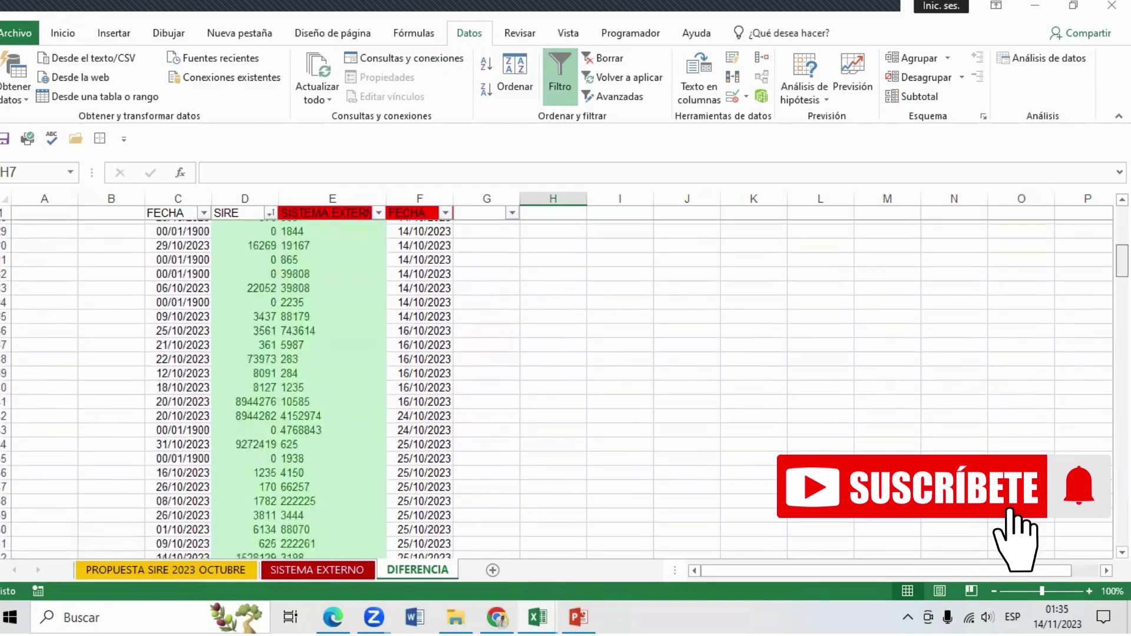
pyautogui.scroll(-9, 560, 383)
pyautogui.scroll(-9, 560, 383)
pyautogui.scroll(-8, 559, 383)
pyautogui.scroll(-8, 559, 382)
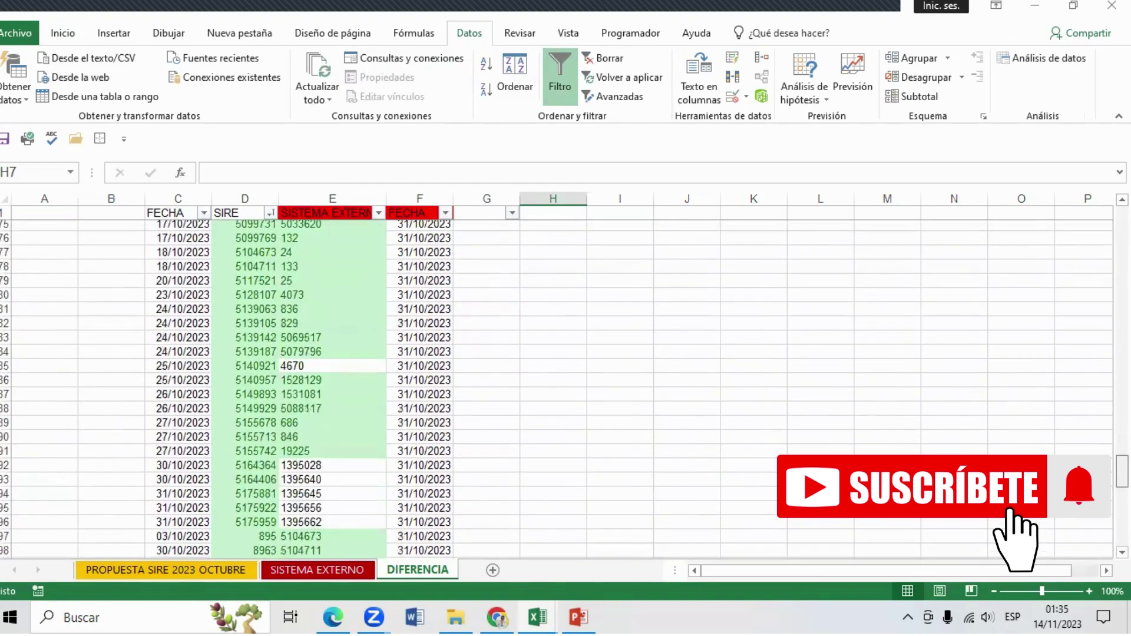
pyautogui.scroll(-8, 559, 383)
pyautogui.scroll(-6, 560, 383)
pyautogui.scroll(1, 560, 388)
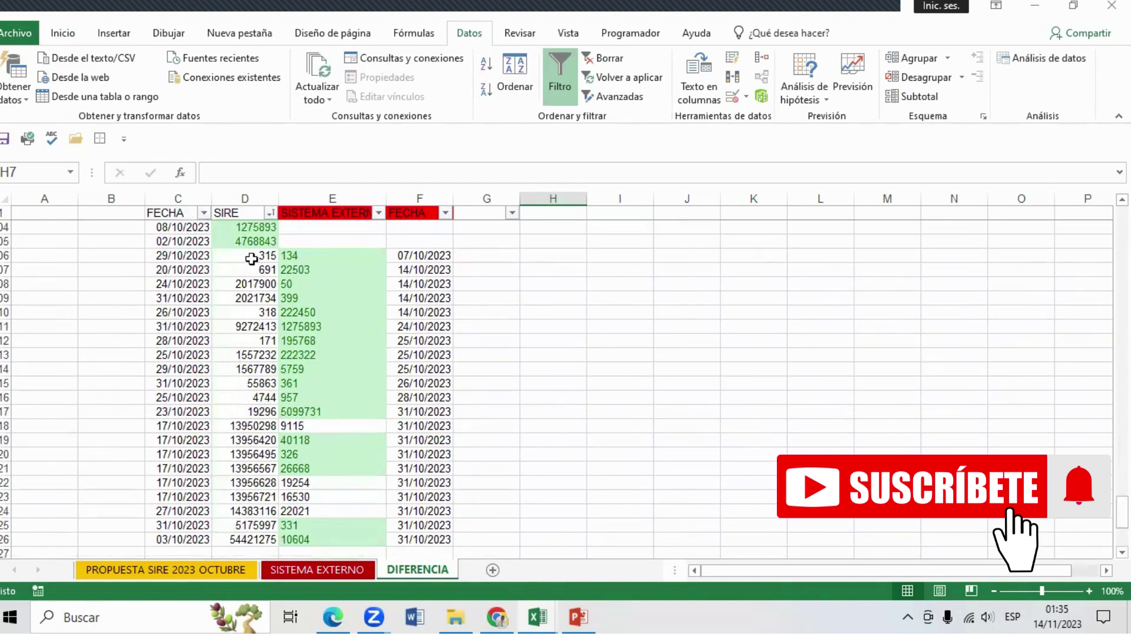
# Step: Review the 21 unmatched SIRE values in D206:D226, starting with D206
pyautogui.moveTo(251, 259); pyautogui.dragTo(263, 539)
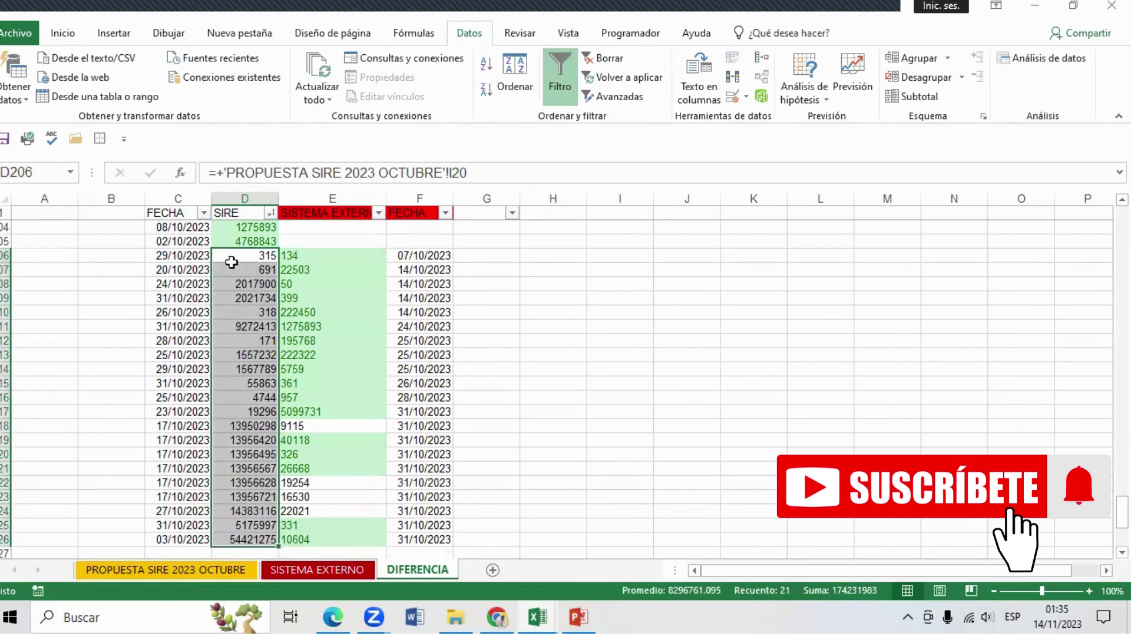
pyautogui.moveTo(232, 263); pyautogui.dragTo(253, 517)
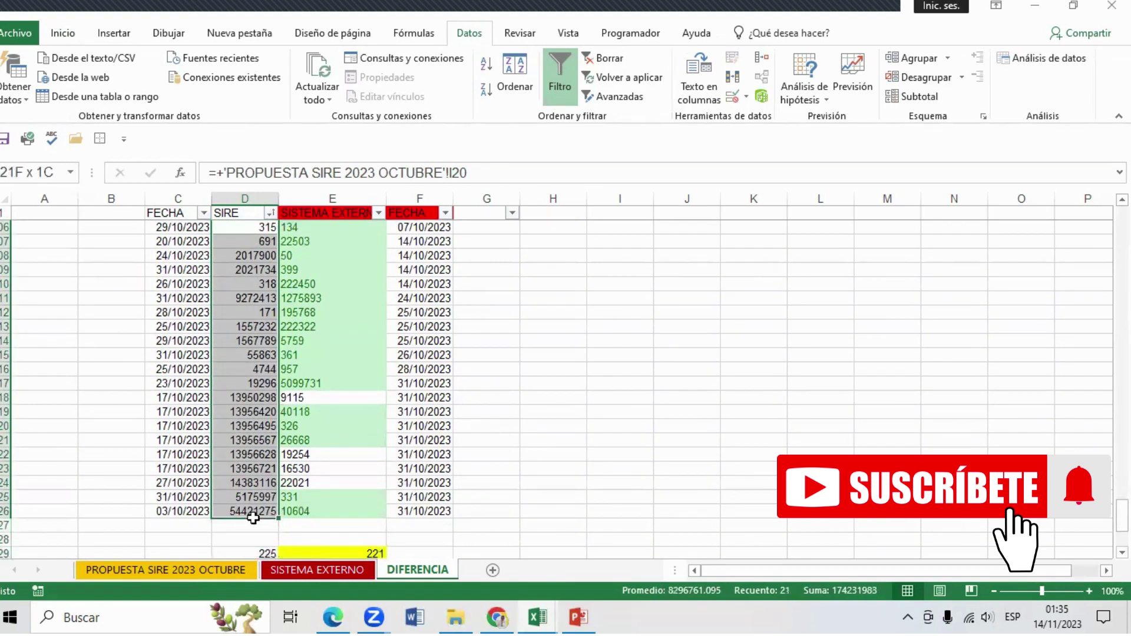
pyautogui.click(344, 341)
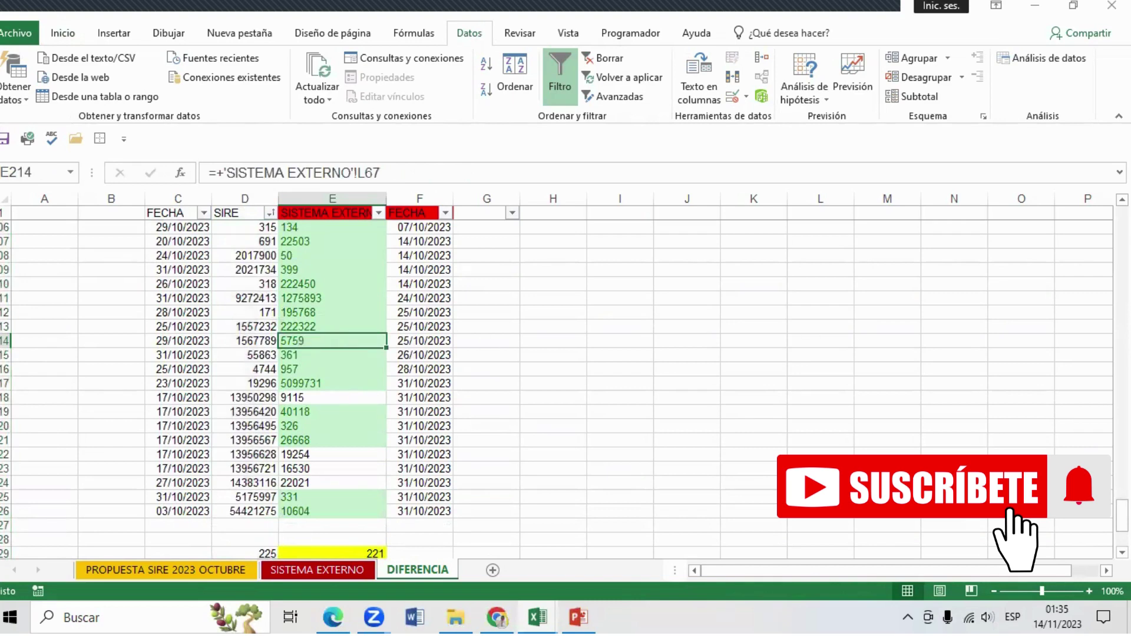
pyautogui.scroll(1, 825, 234)
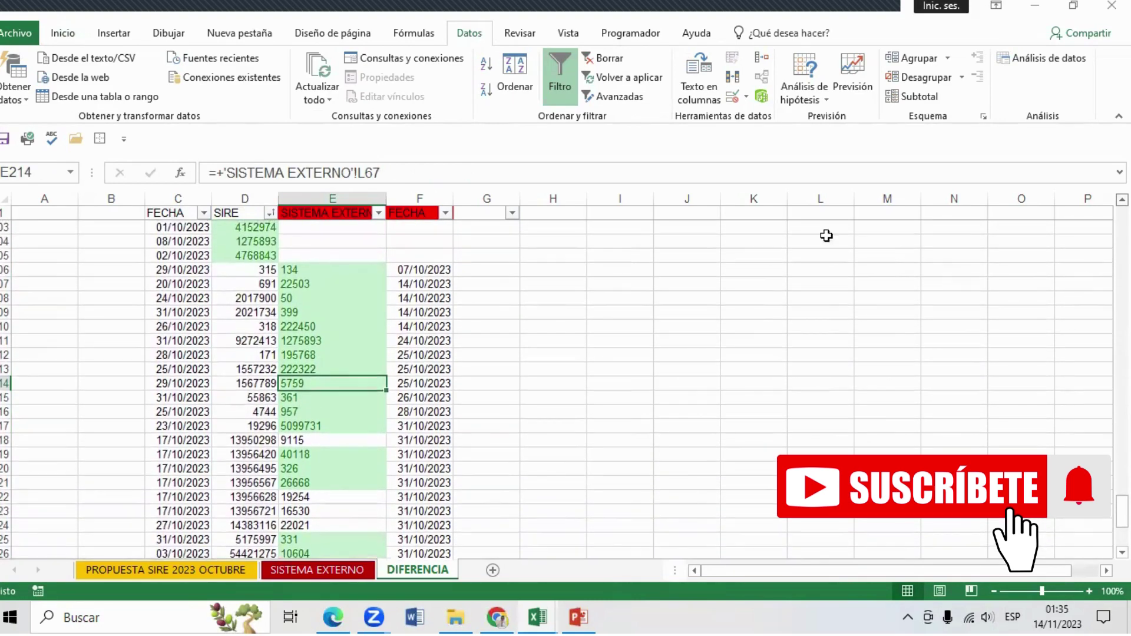
pyautogui.click(255, 269)
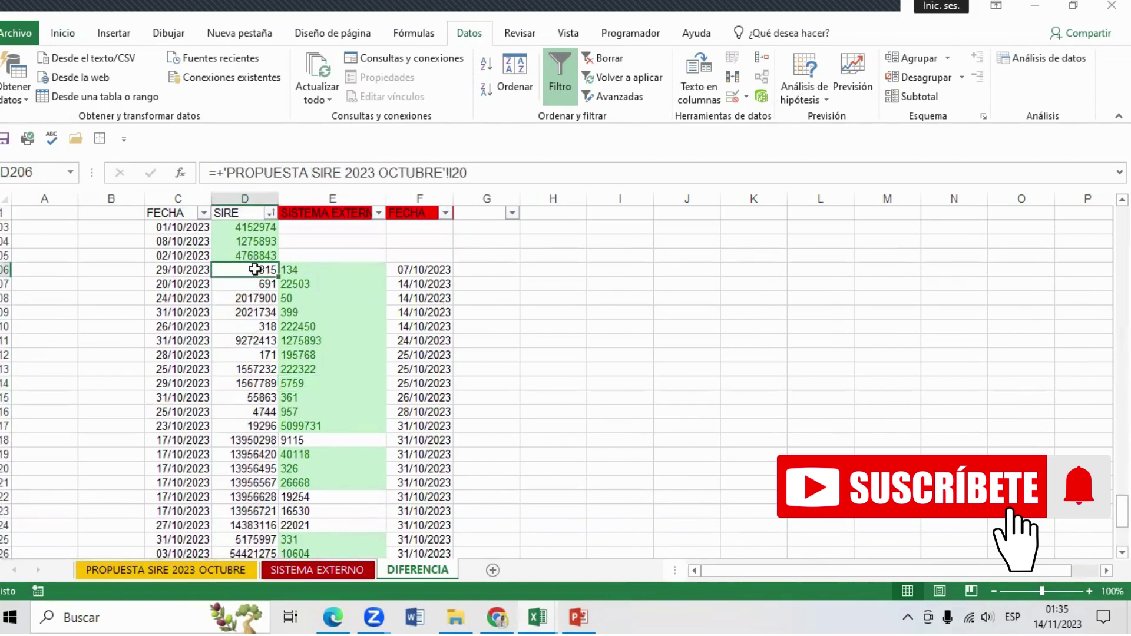
# Step: On PROPUESTA SIRE 2023 OCTUBRE, select document number 10622 in I5 and briefly try the find box
pyautogui.click(142, 569)
pyautogui.click(307, 350)
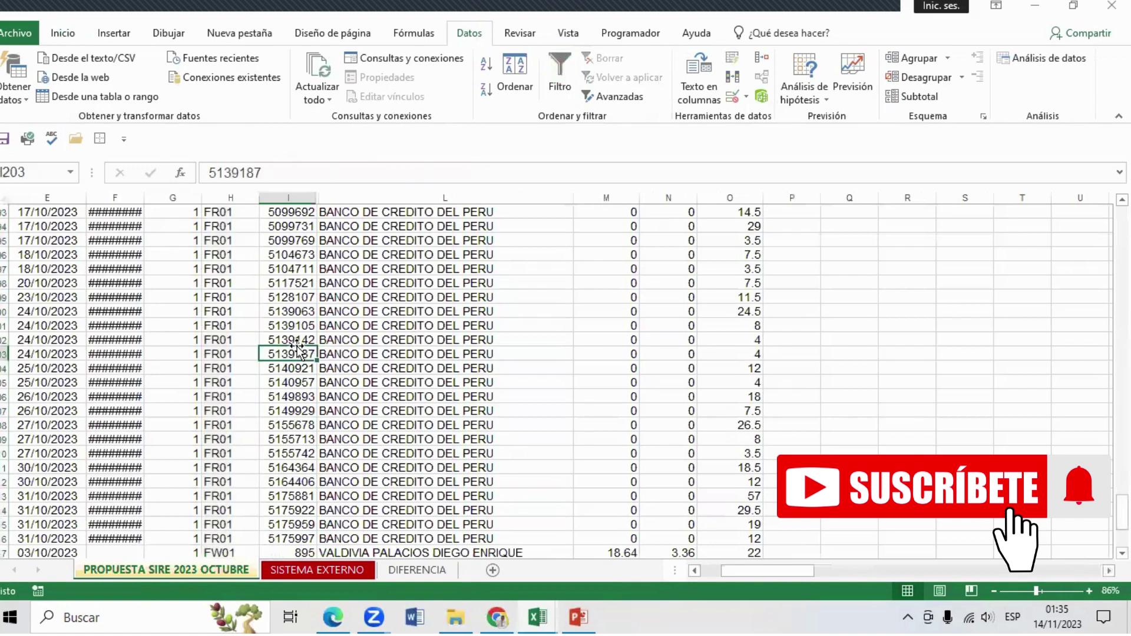
pyautogui.scroll(20, 300, 322)
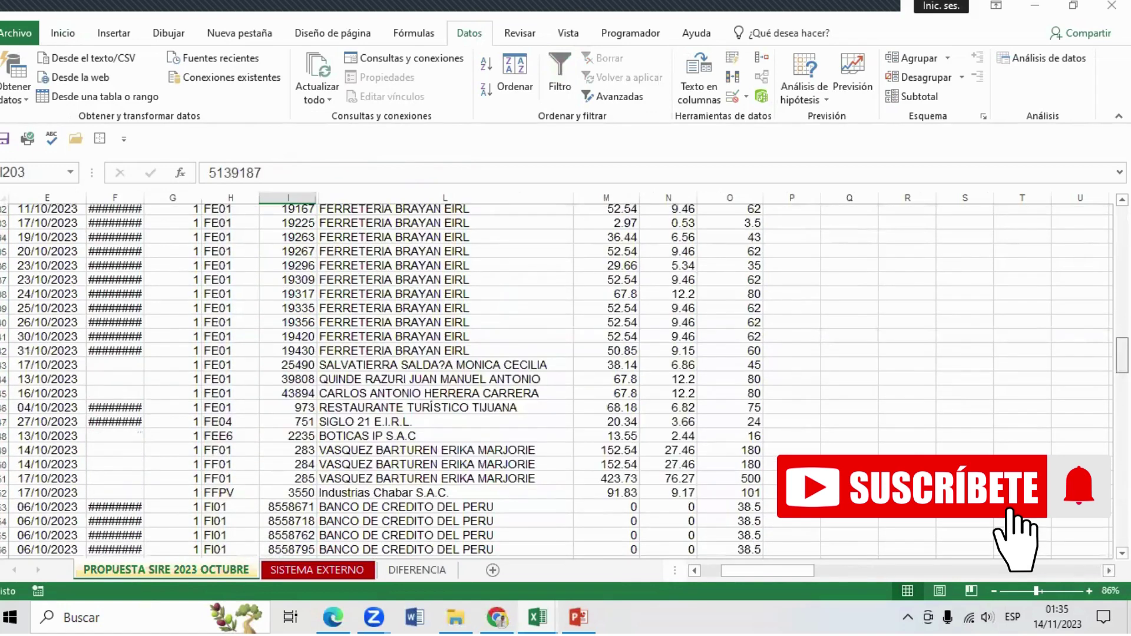
pyautogui.scroll(20, 301, 321)
pyautogui.click(300, 322)
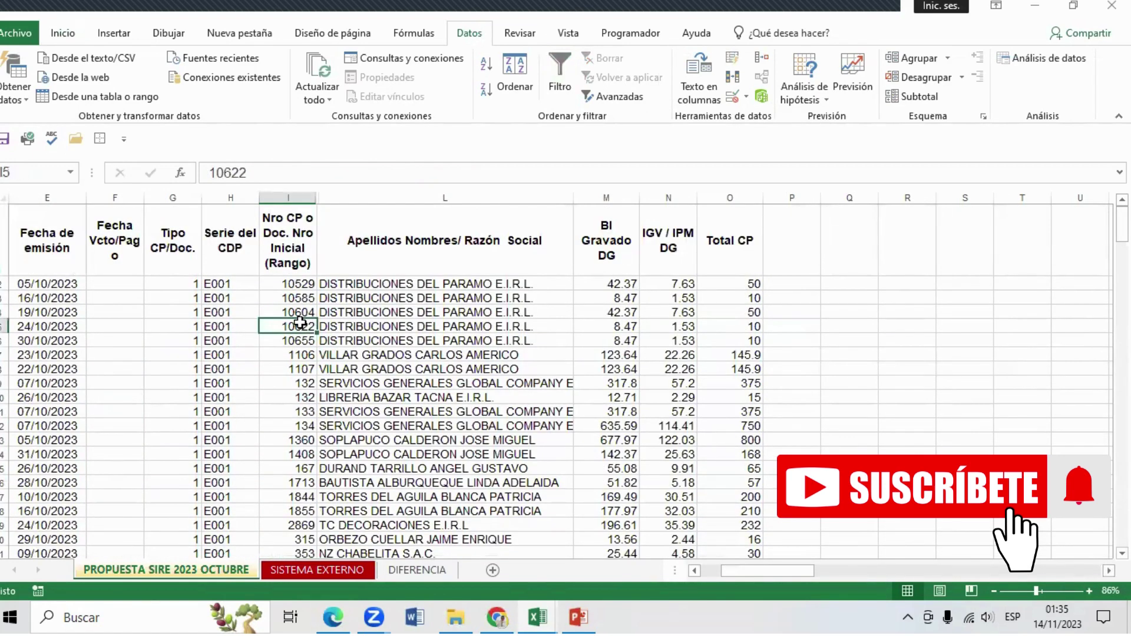
pyautogui.hotkey('ctrl', 'b')
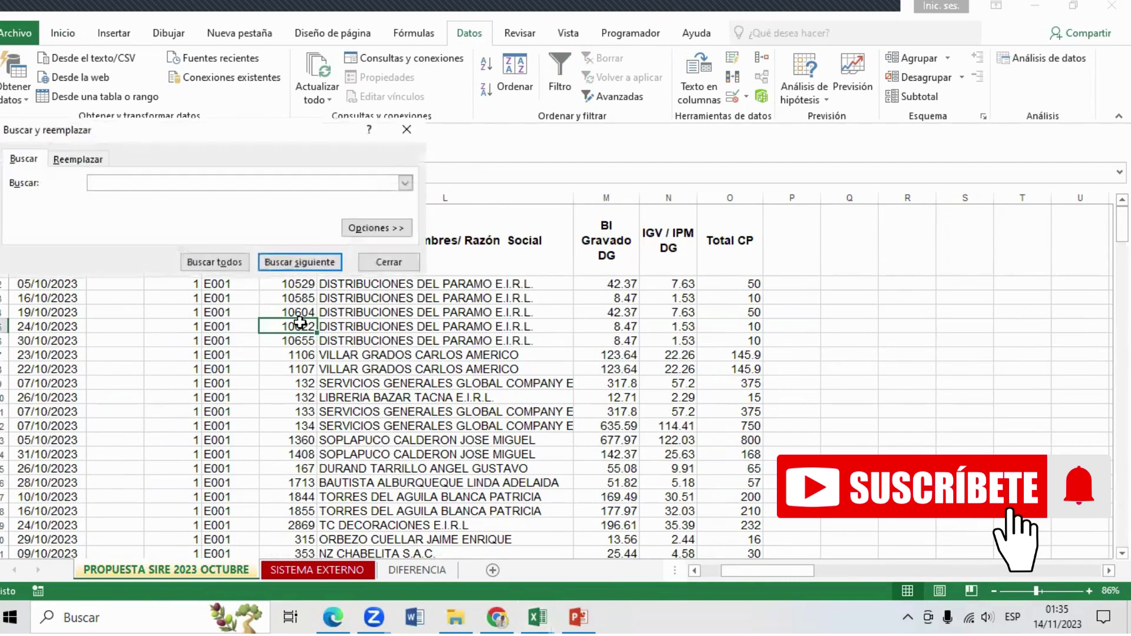
pyautogui.press('Escape')
# Step: Enter the note 'CTRL +B' in Q7, then open Buscar y reemplazar from the 1107 cell
pyautogui.click(875, 354)
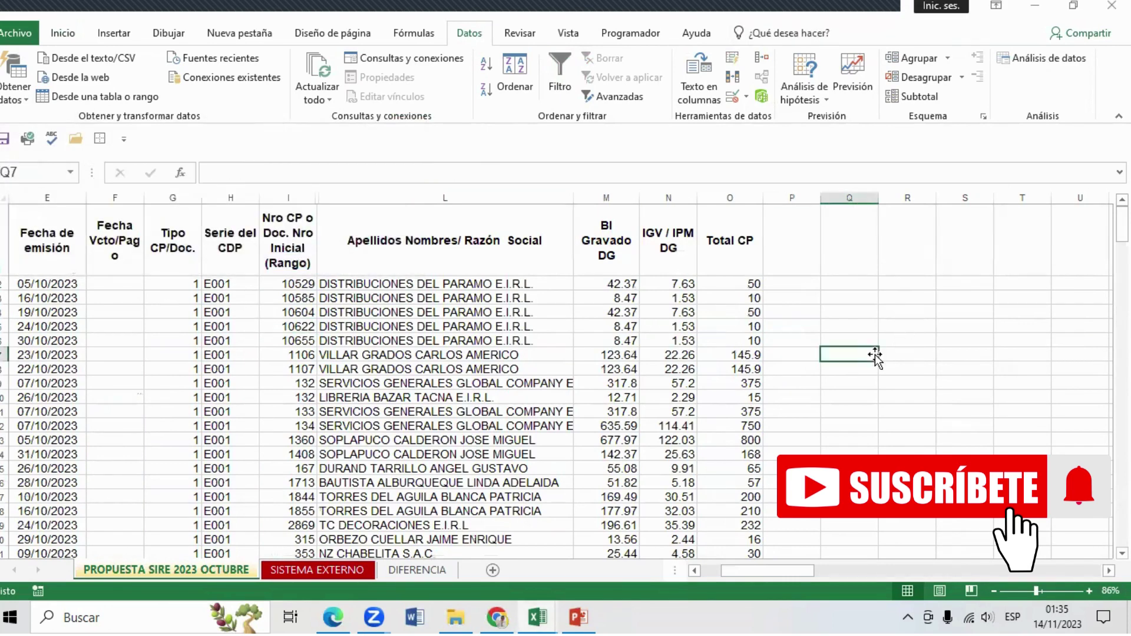
pyautogui.write('C')
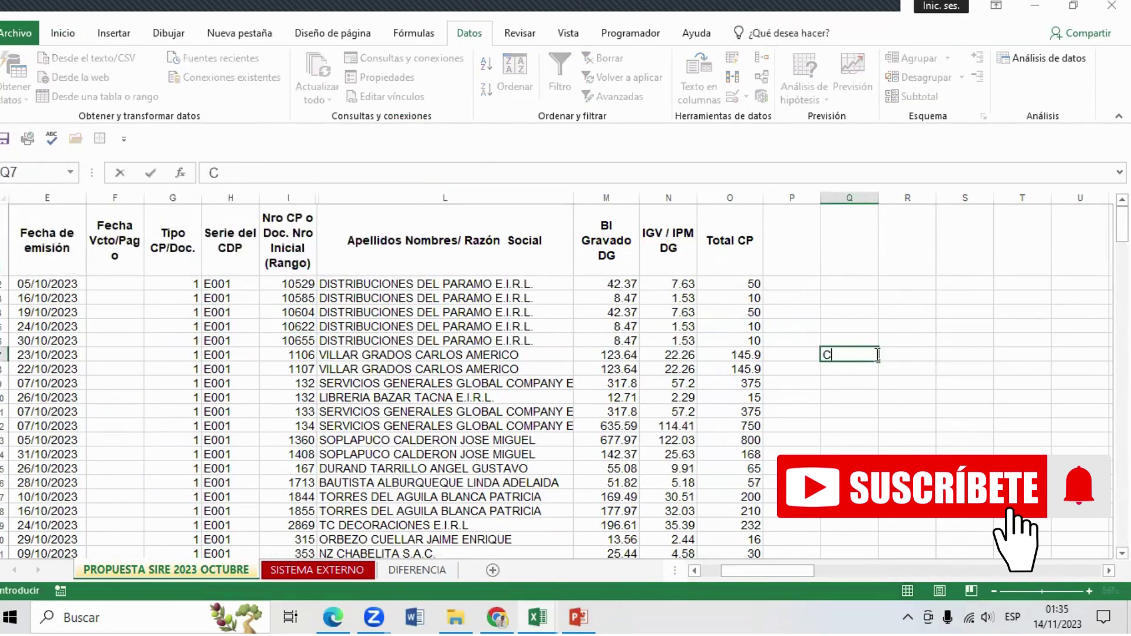
pyautogui.write('ONT')
pyautogui.press('BackSpace')
pyautogui.press('BackSpace')
pyautogui.press('BackSpace')
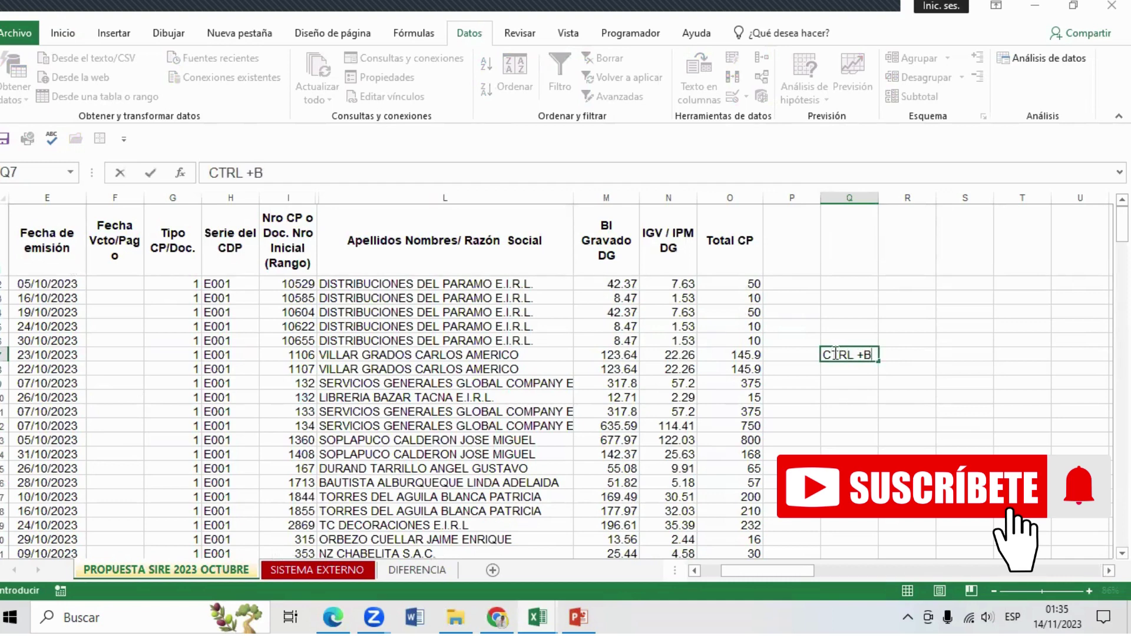
pyautogui.click(896, 446)
pyautogui.click(296, 366)
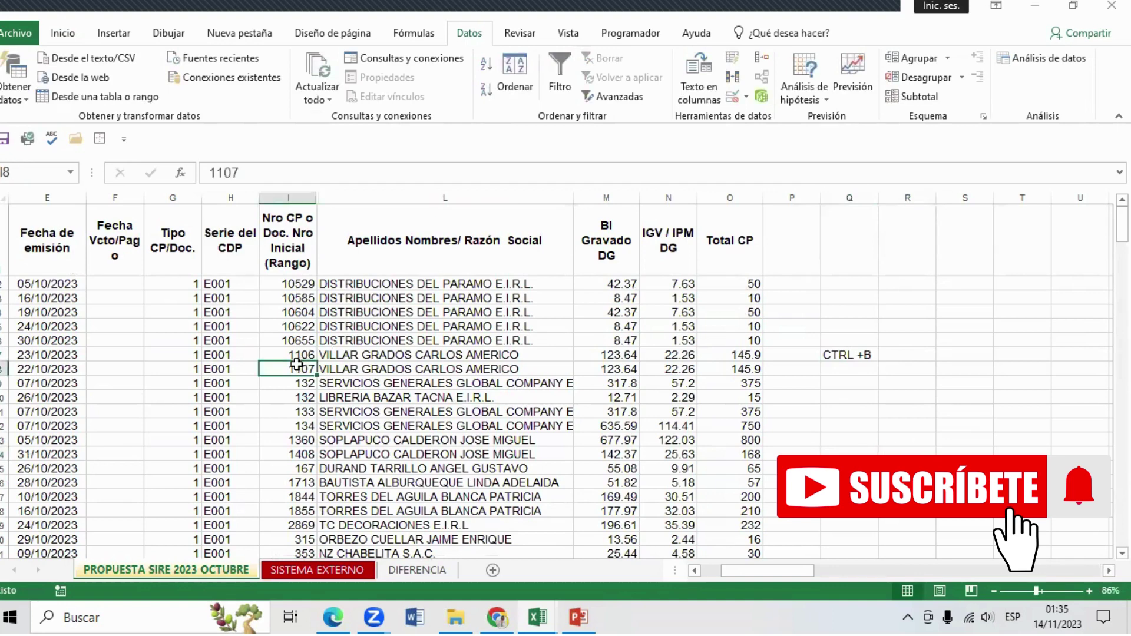
pyautogui.hotkey('ctrl', 'b')
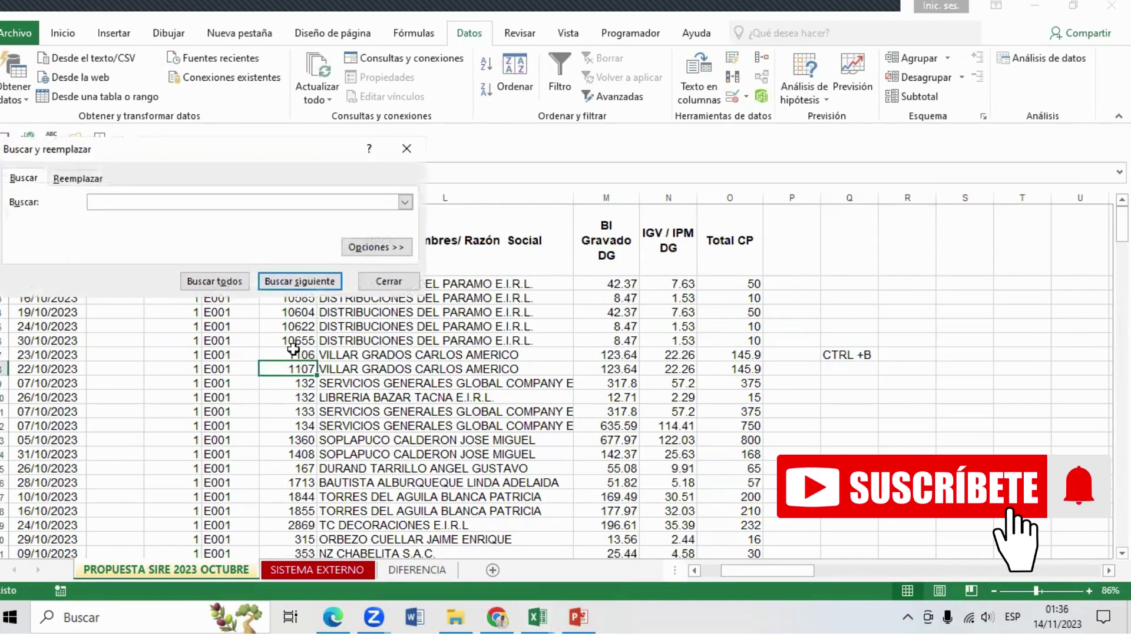
# Step: Find 315 with Buscar siguiente and select its row 20
pyautogui.click(417, 569)
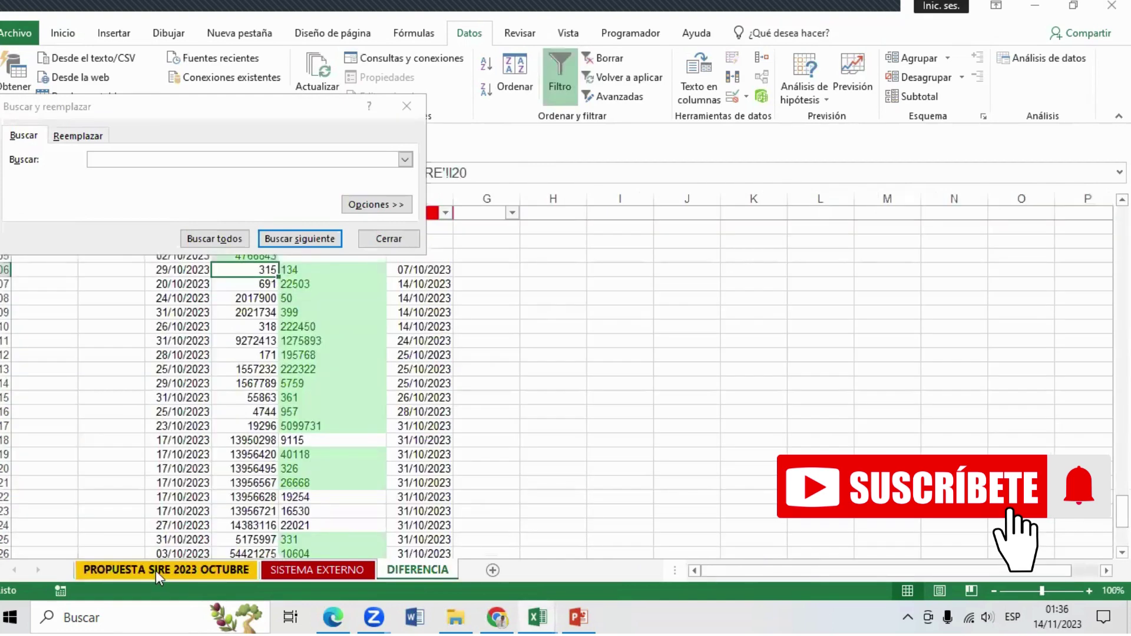
pyautogui.click(156, 570)
pyautogui.click(160, 160)
pyautogui.write('315')
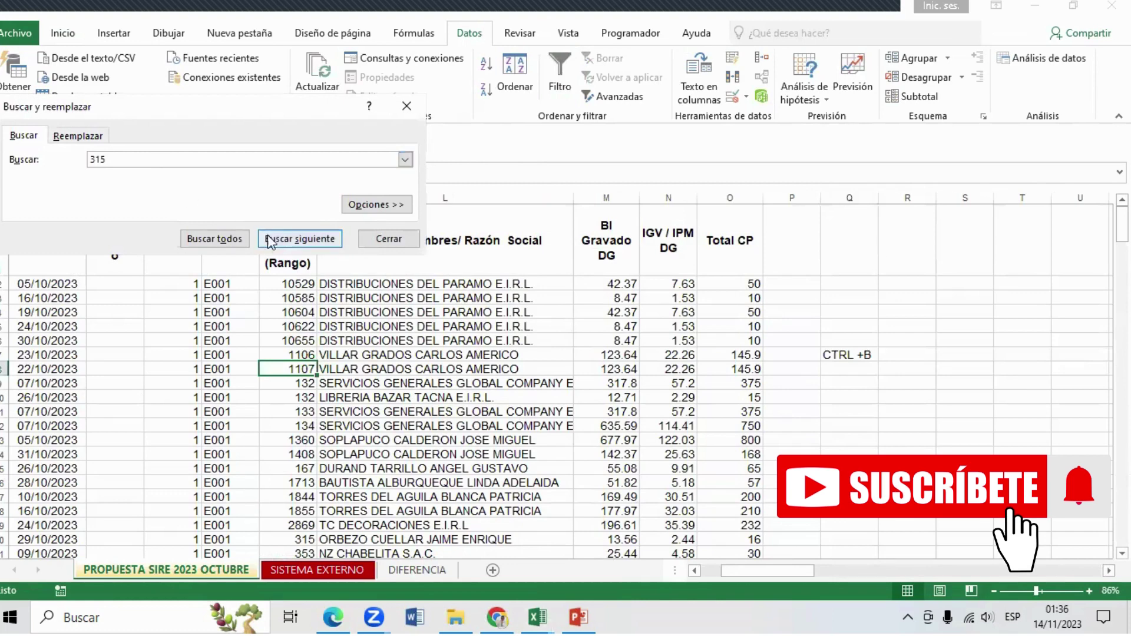
pyautogui.click(298, 240)
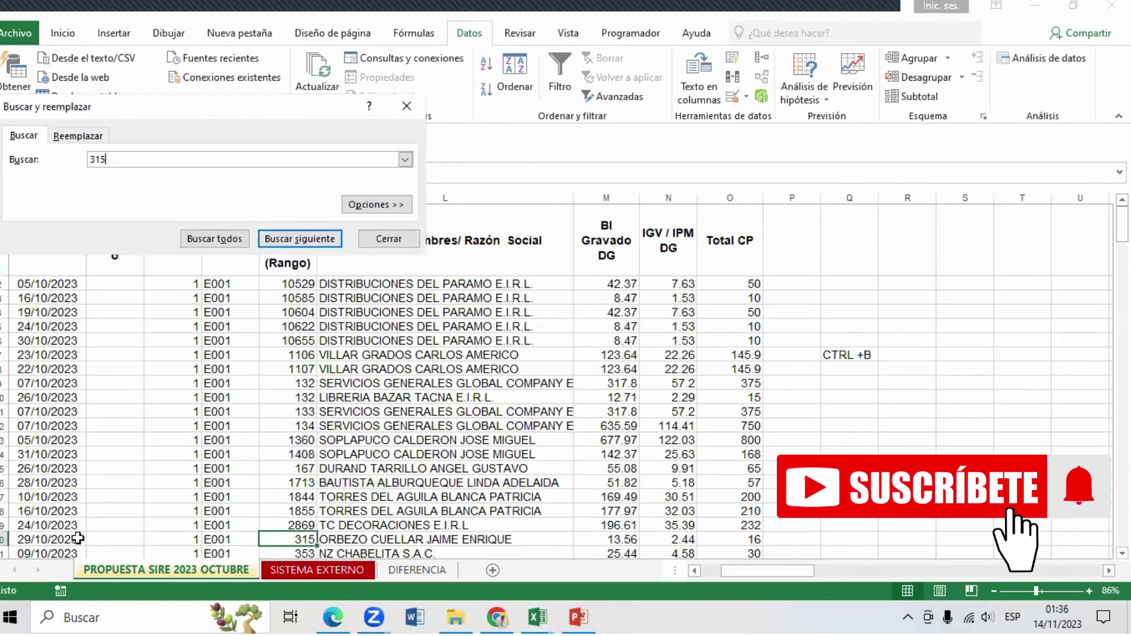
pyautogui.click(5, 539)
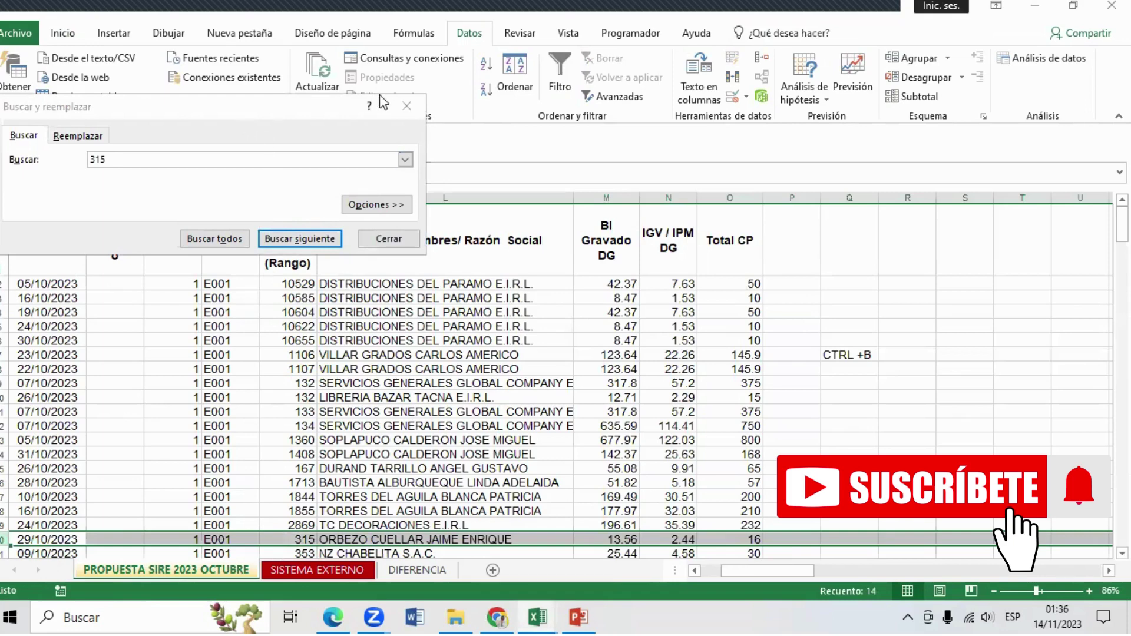
pyautogui.click(407, 105)
# Step: Fill row 20 yellow and check cells L20, I22 and E20:F20
pyautogui.click(61, 34)
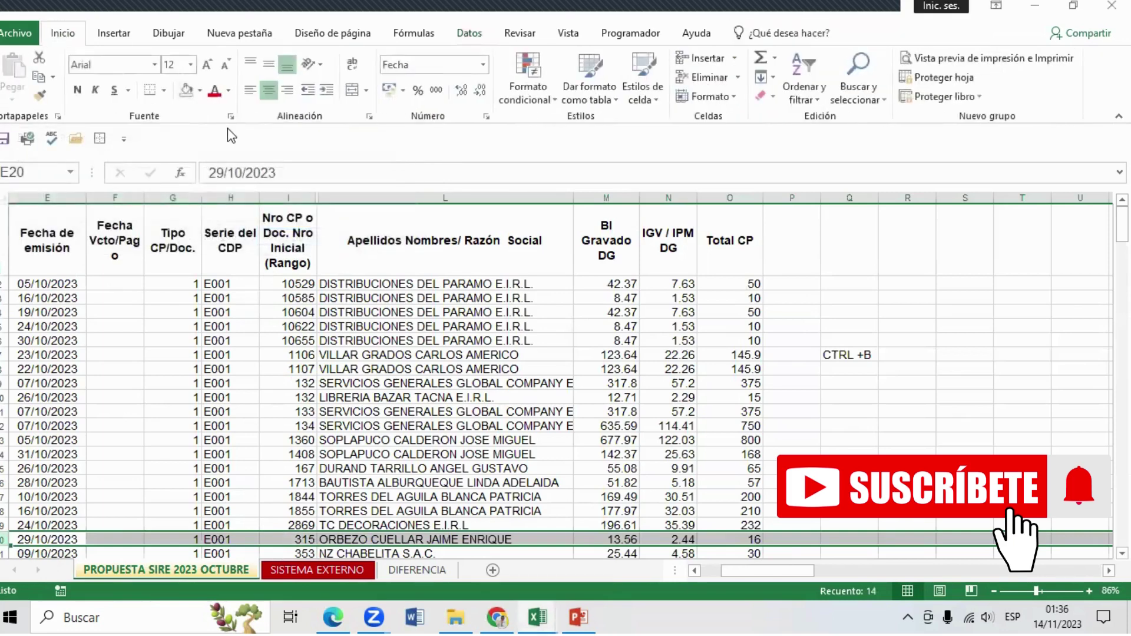
pyautogui.click(200, 90)
pyautogui.click(229, 221)
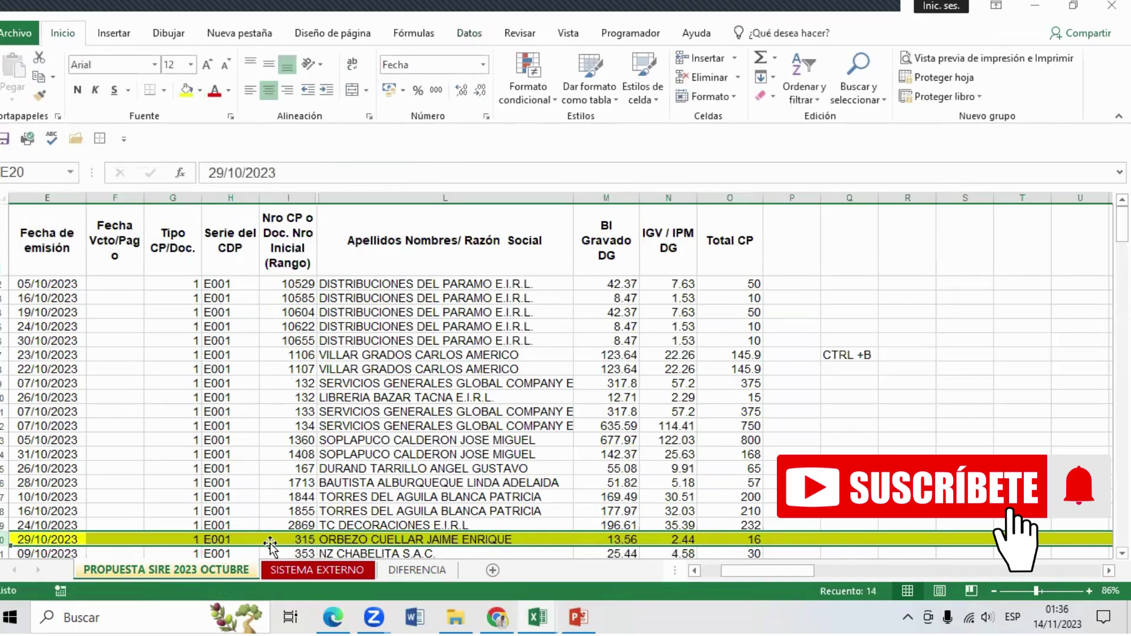
pyautogui.scroll(-1, 382, 412)
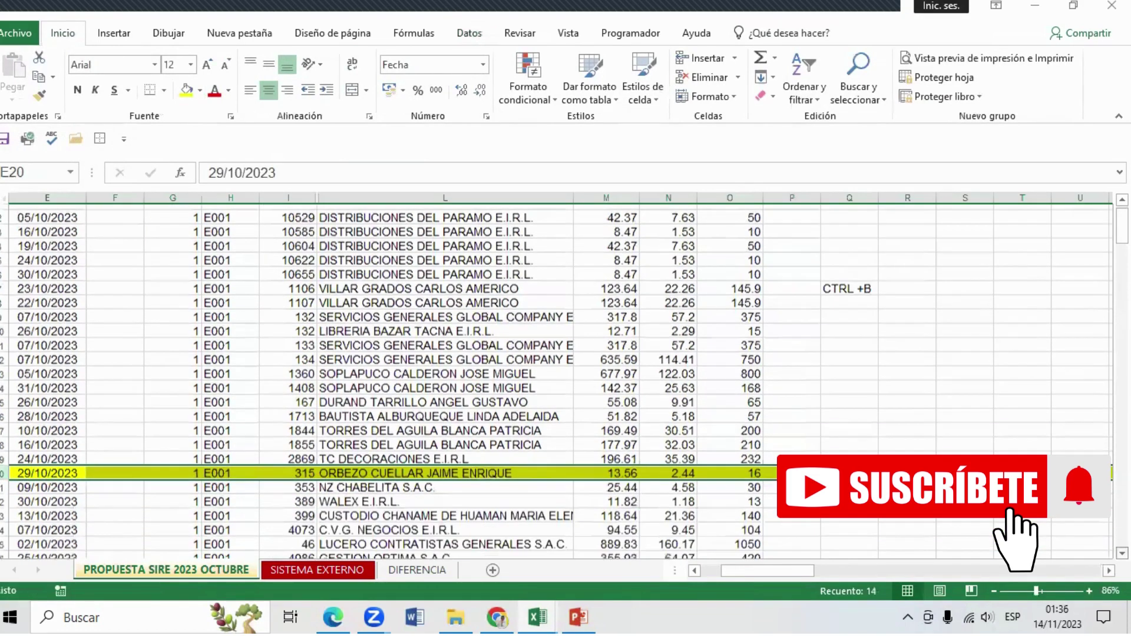
pyautogui.click(382, 467)
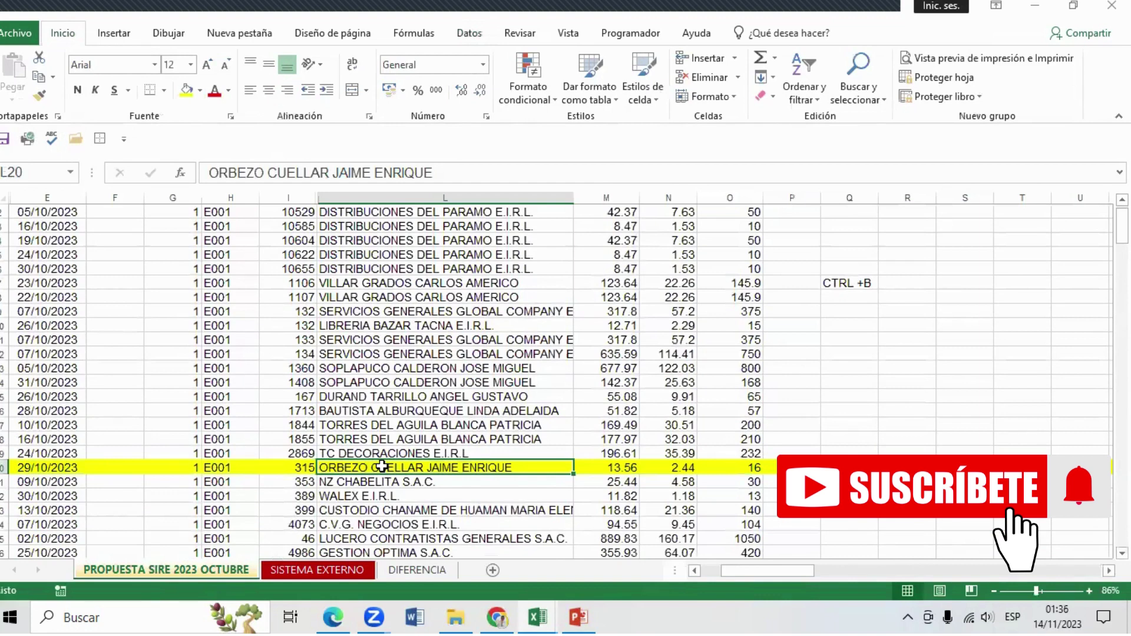
pyautogui.click(306, 491)
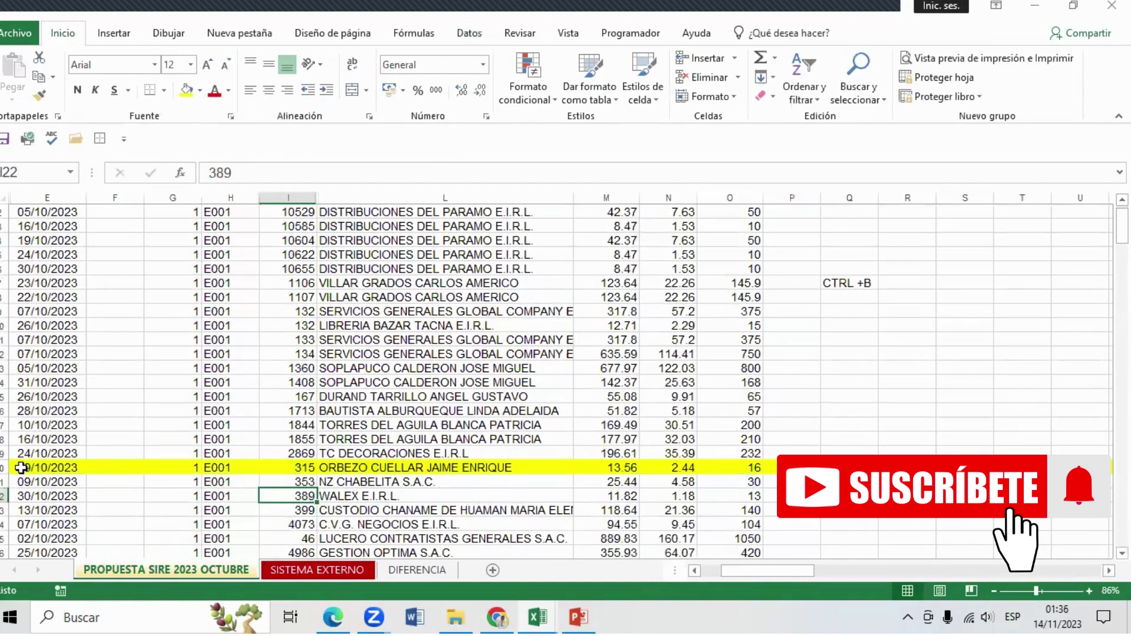
pyautogui.moveTo(22, 467); pyautogui.dragTo(241, 482)
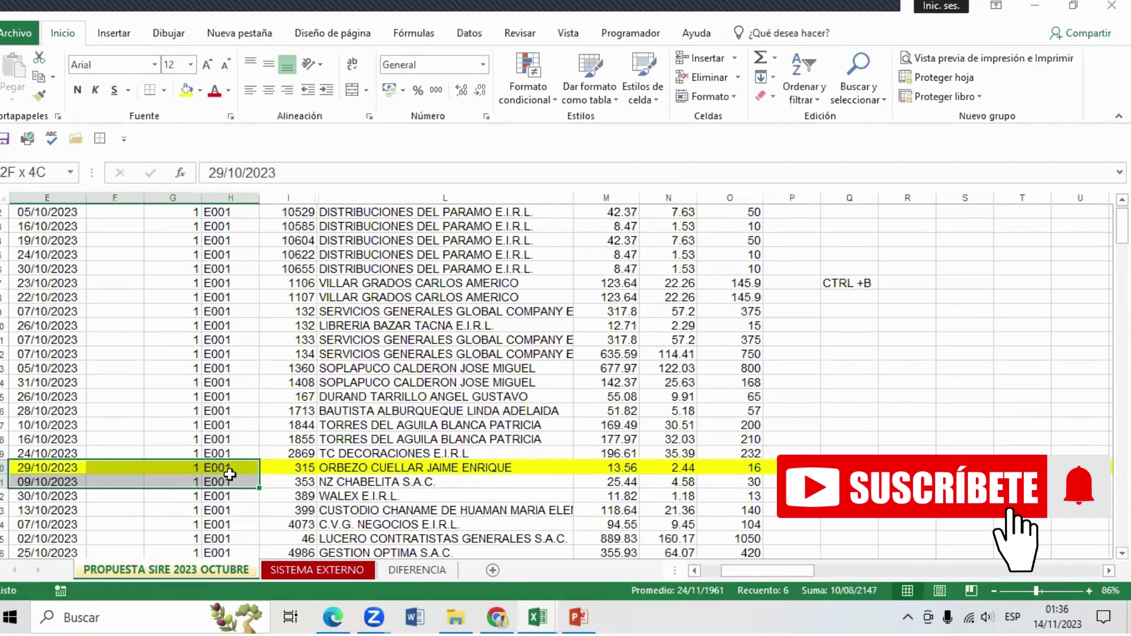
# Step: Browse the SISTEMA EXTERNO register, checking the 28/10/2023 dates and rows 113–114
pyautogui.click(319, 570)
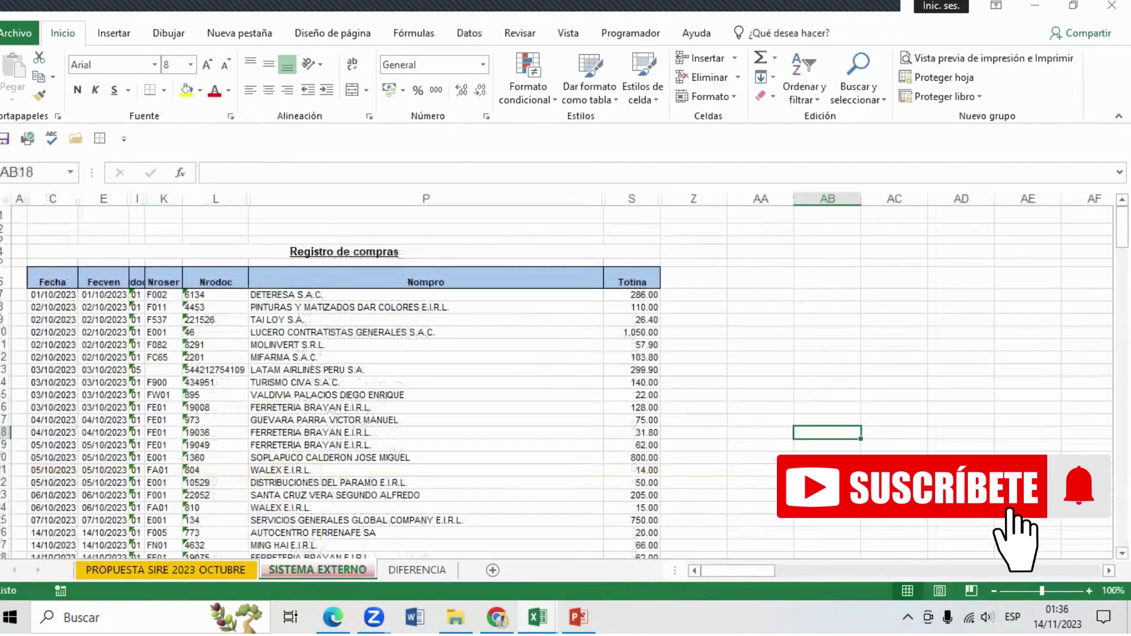
pyautogui.moveTo(1122, 228); pyautogui.dragTo(1122, 521)
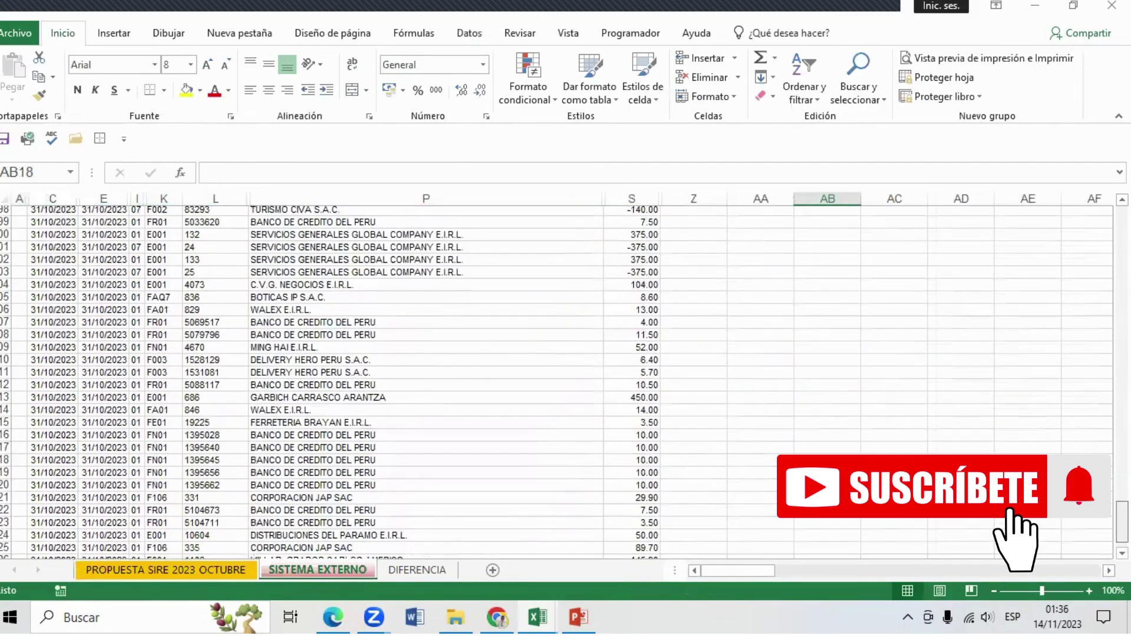
pyautogui.scroll(10, 556, 383)
pyautogui.scroll(10, 557, 383)
pyautogui.scroll(10, 557, 382)
pyautogui.scroll(10, 557, 383)
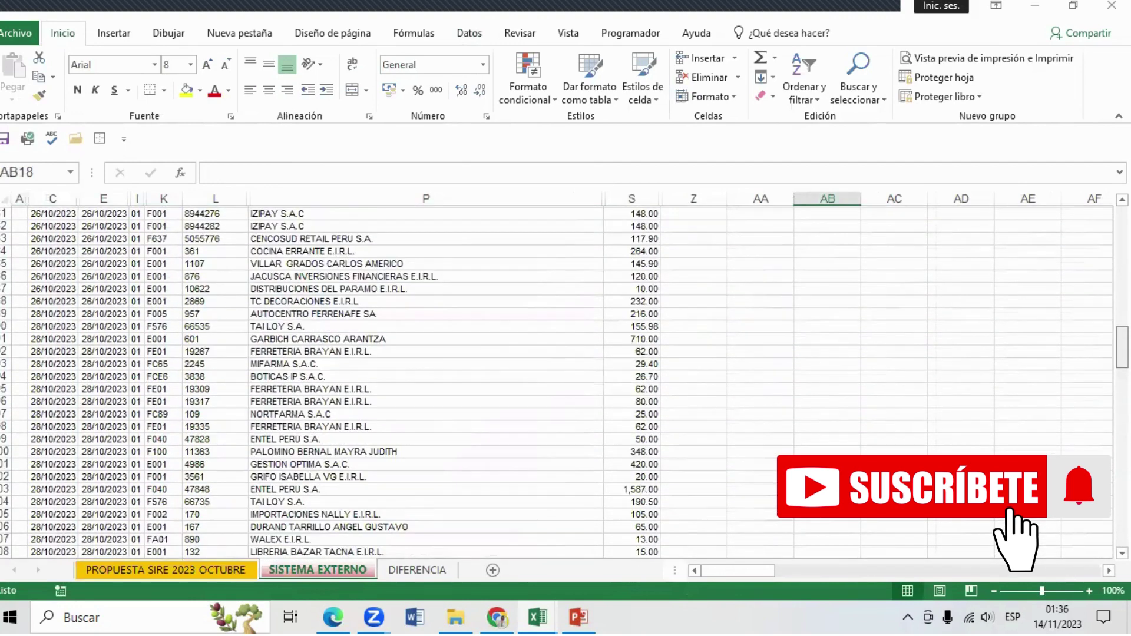
pyautogui.moveTo(36, 423); pyautogui.dragTo(61, 479)
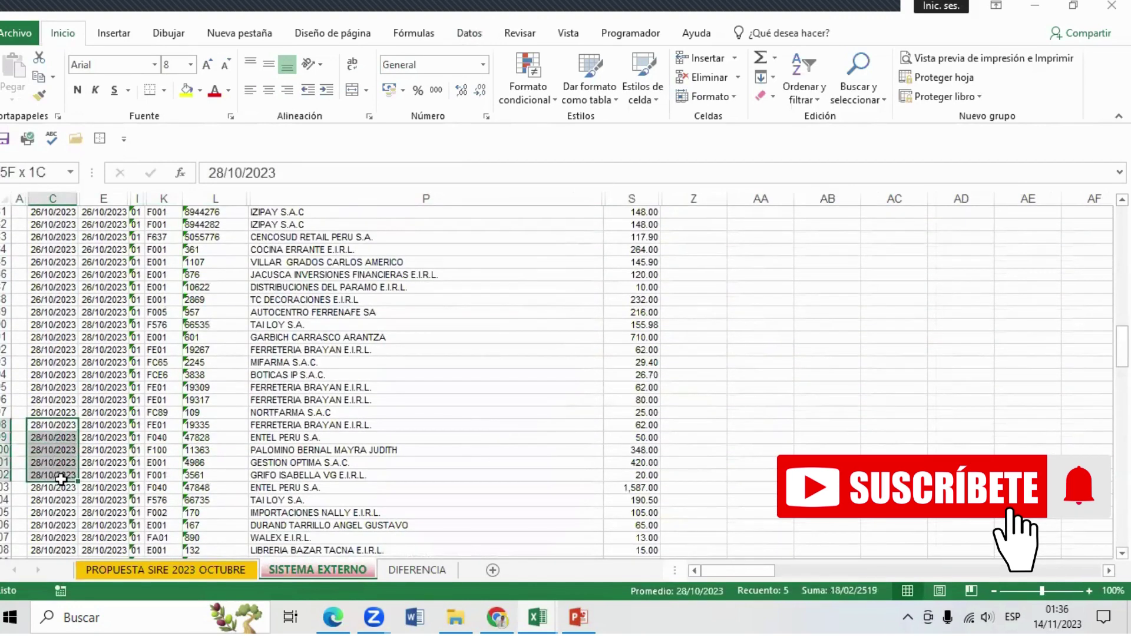
pyautogui.click(43, 538)
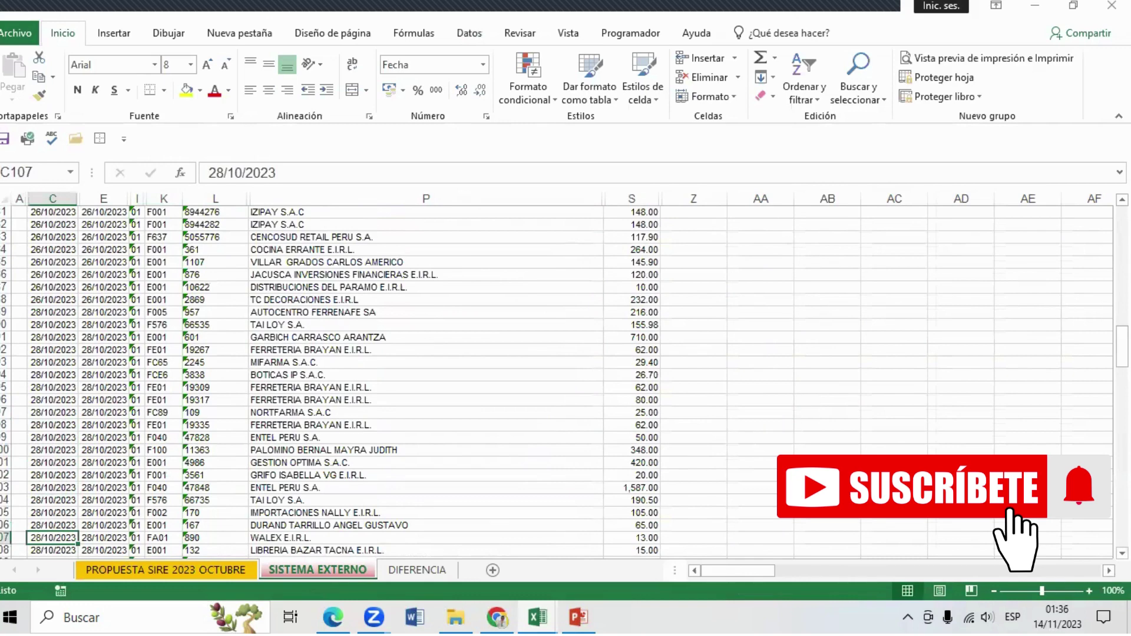
pyautogui.scroll(-7, 5, 368)
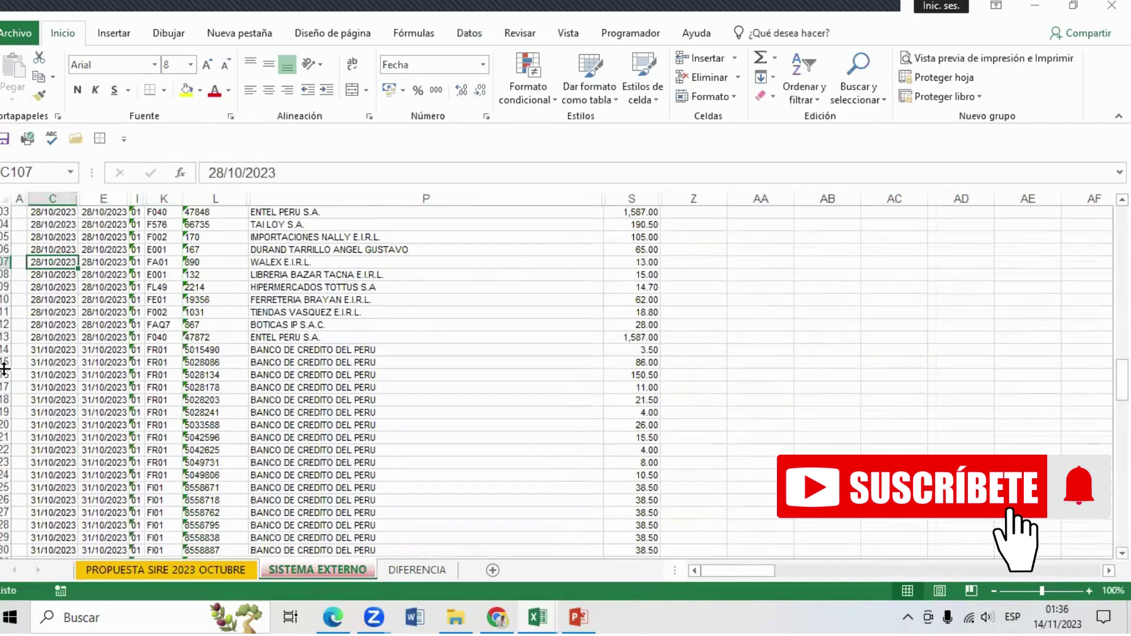
pyautogui.moveTo(5, 349); pyautogui.dragTo(5, 336)
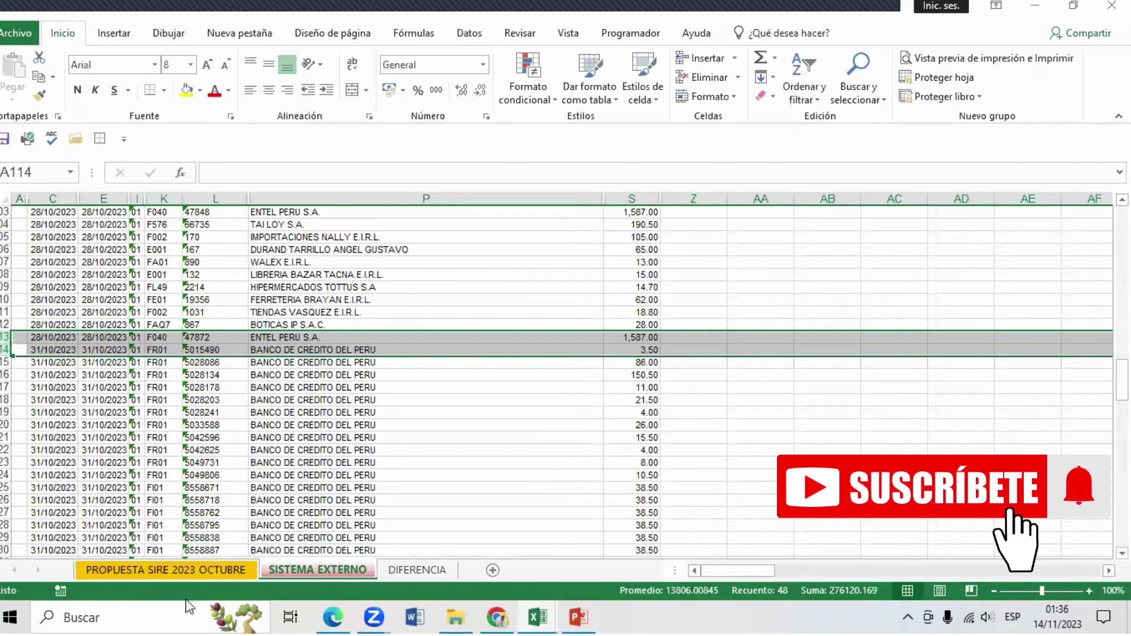
# Step: Return via PROPUESTA SIRE 2023 OCTUBRE to DIFERENCIA and select 691 in D207
pyautogui.click(196, 570)
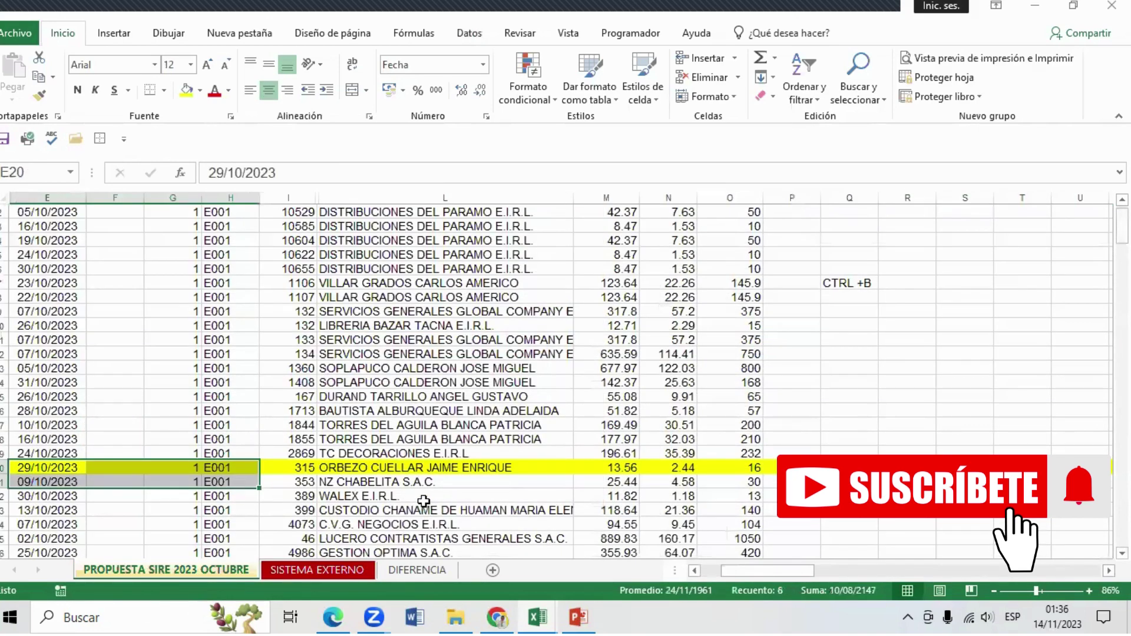
pyautogui.click(424, 496)
pyautogui.click(412, 570)
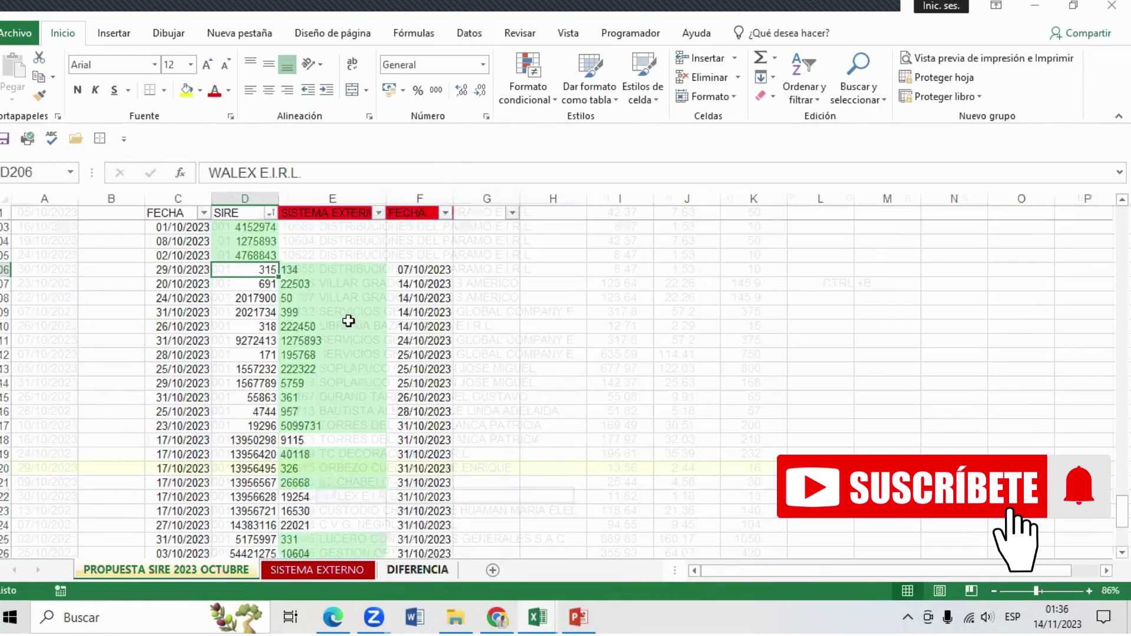
pyautogui.click(263, 283)
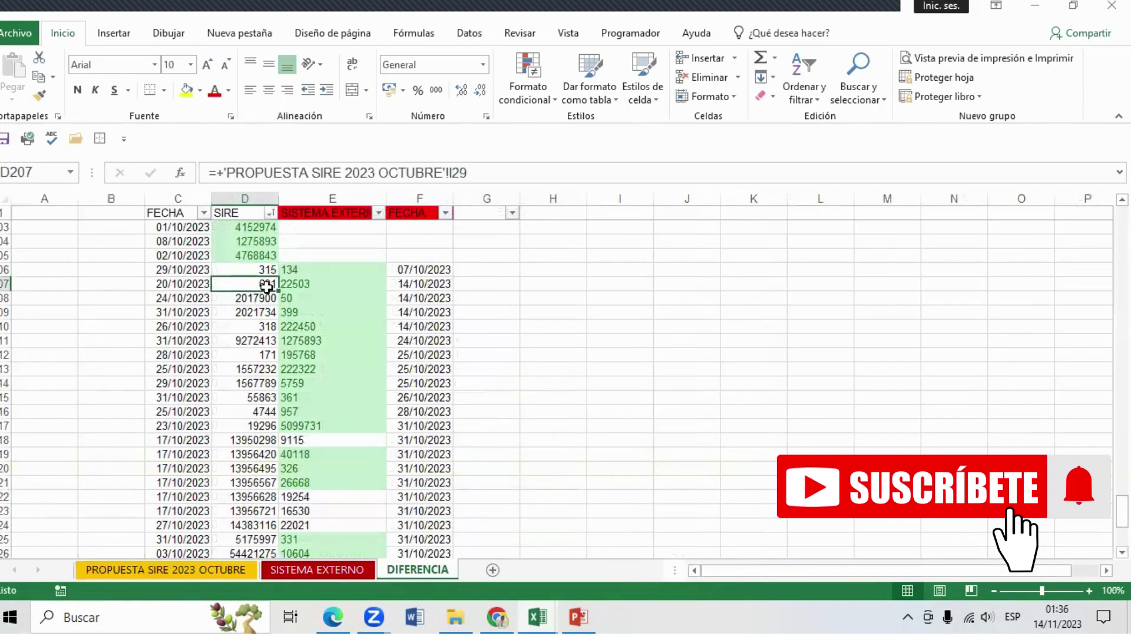
# Step: Search PROPUESTA SIRE 2023 OCTUBRE for 691 using Buscar siguiente
pyautogui.click(210, 573)
pyautogui.click(254, 396)
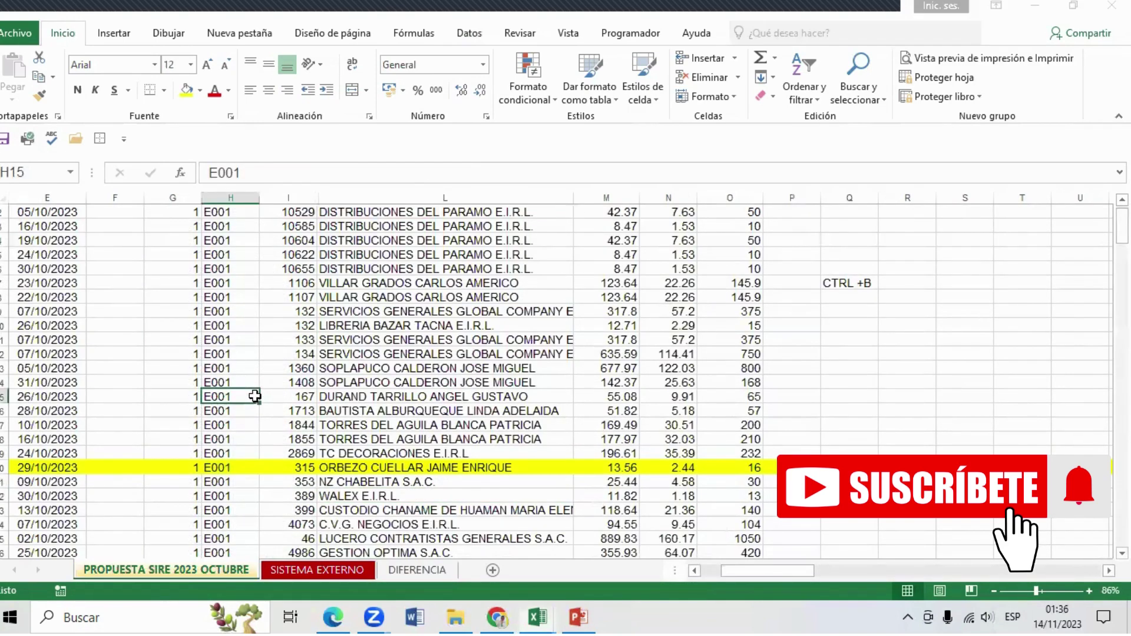
pyautogui.hotkey('ctrl', 'b')
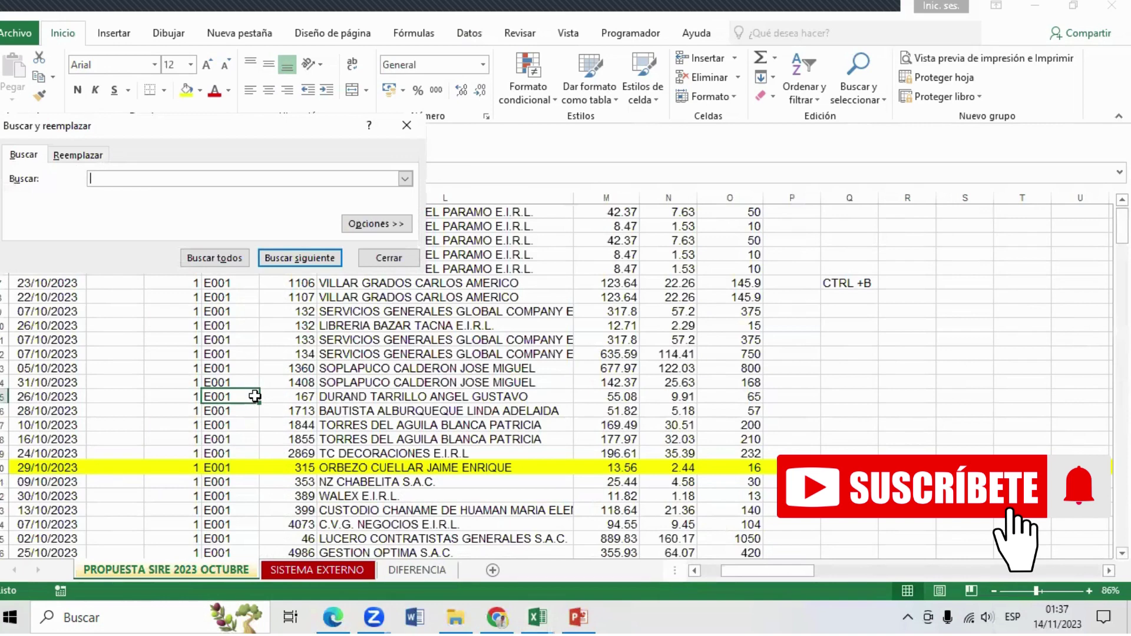
pyautogui.write('691')
pyautogui.click(286, 262)
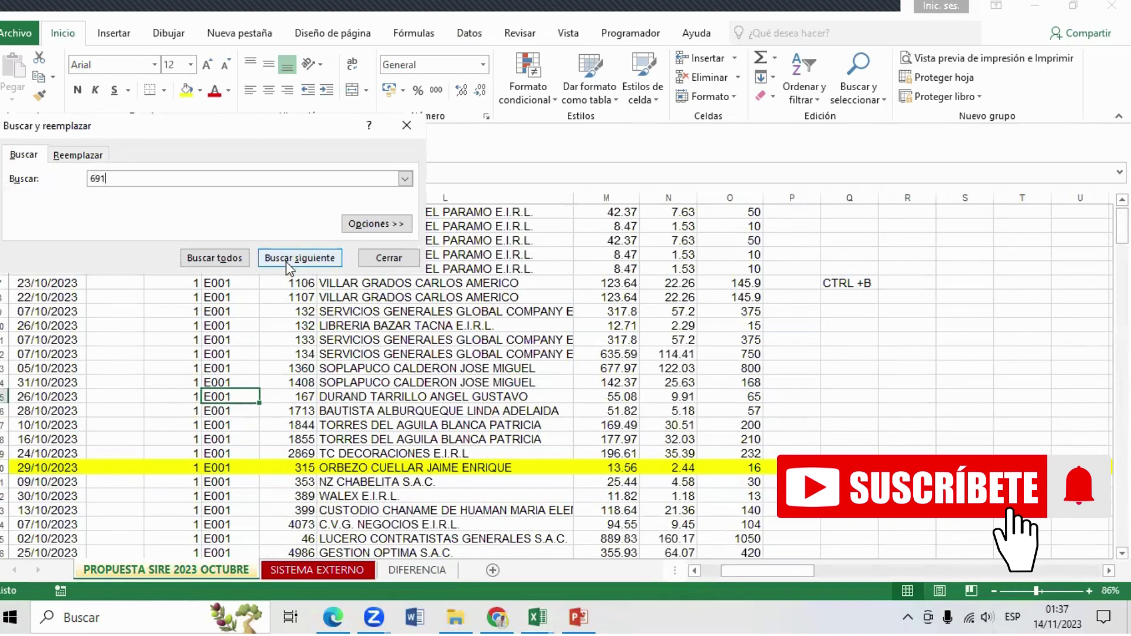
pyautogui.click(286, 261)
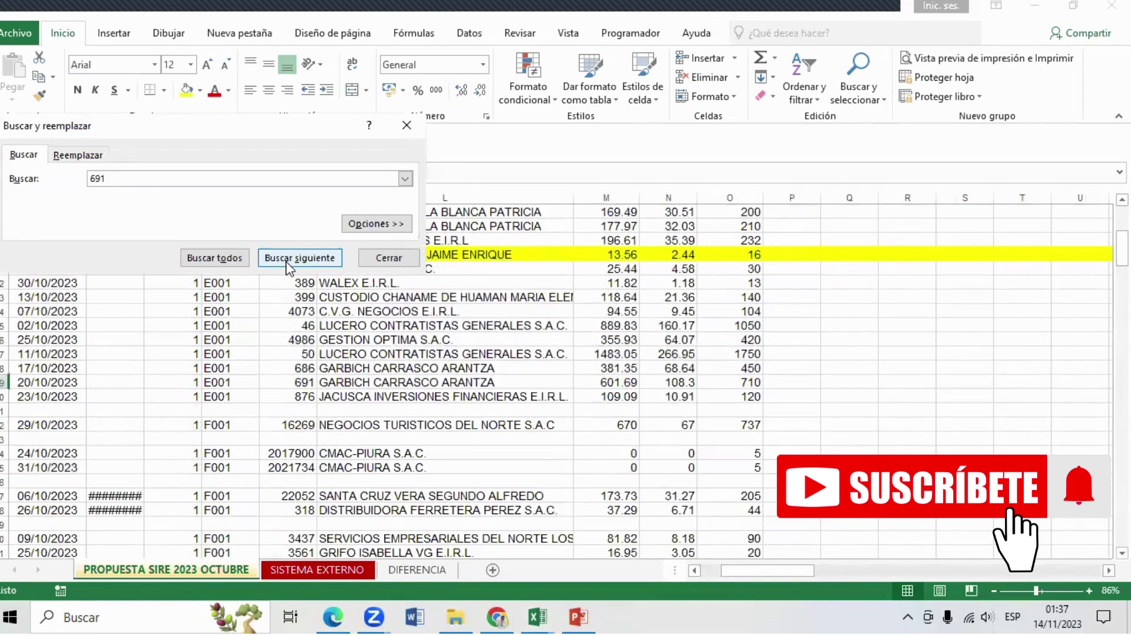
pyautogui.click(293, 264)
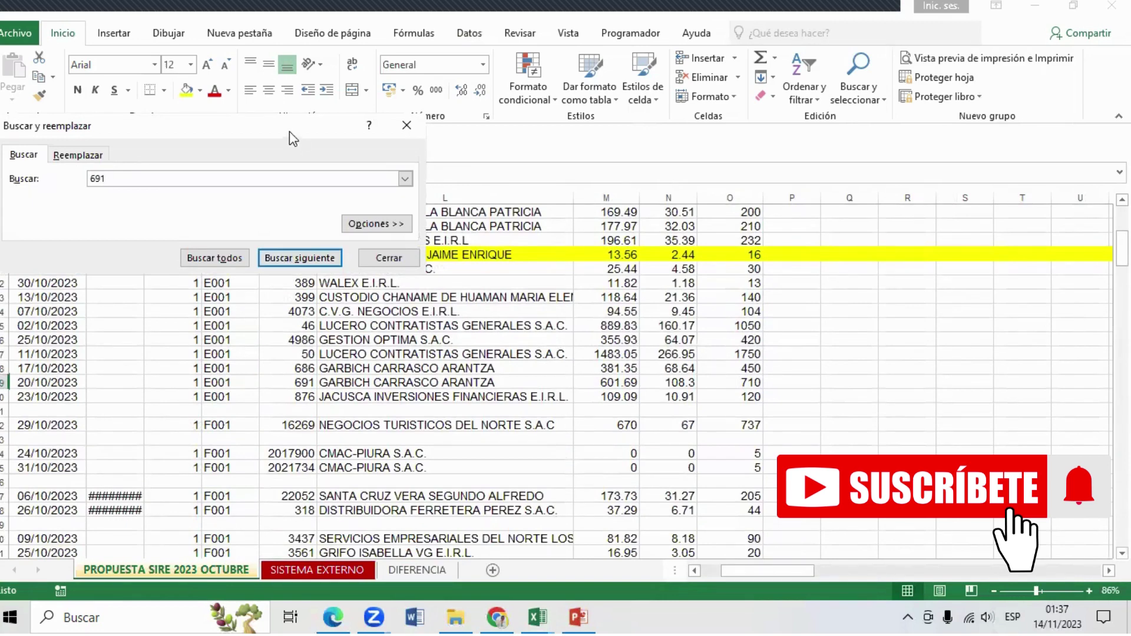
pyautogui.moveTo(266, 124); pyautogui.dragTo(296, 54)
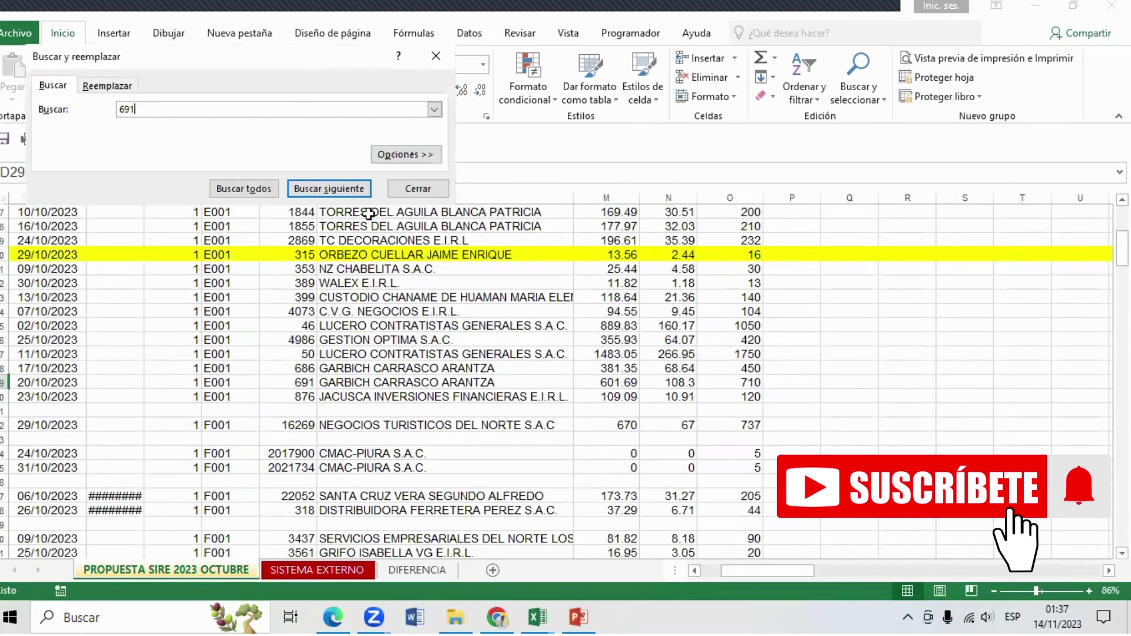
pyautogui.click(349, 196)
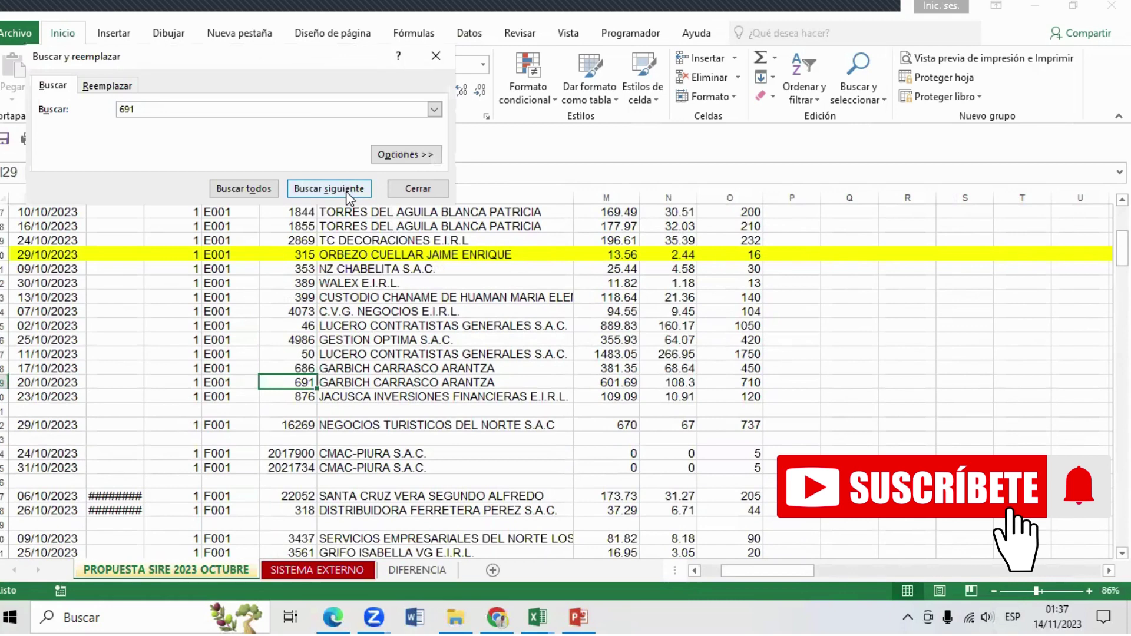
# Step: Fill row 29, document 691, yellow from the right-click mini toolbar
pyautogui.click(4, 382)
pyautogui.rightClick(3, 382)
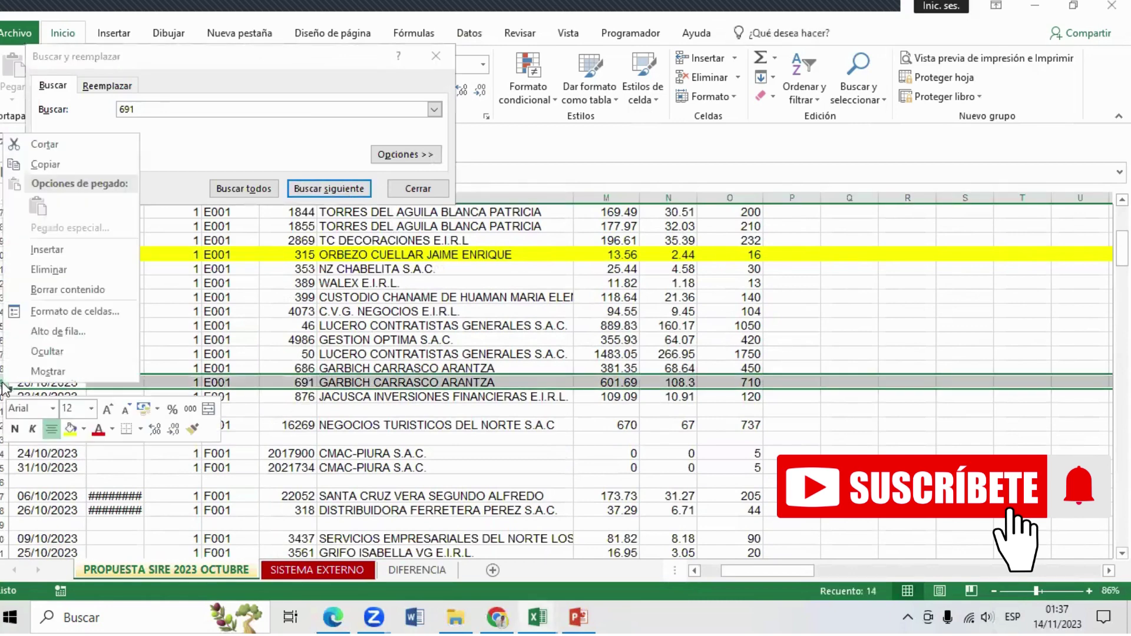
pyautogui.click(69, 429)
pyautogui.click(522, 414)
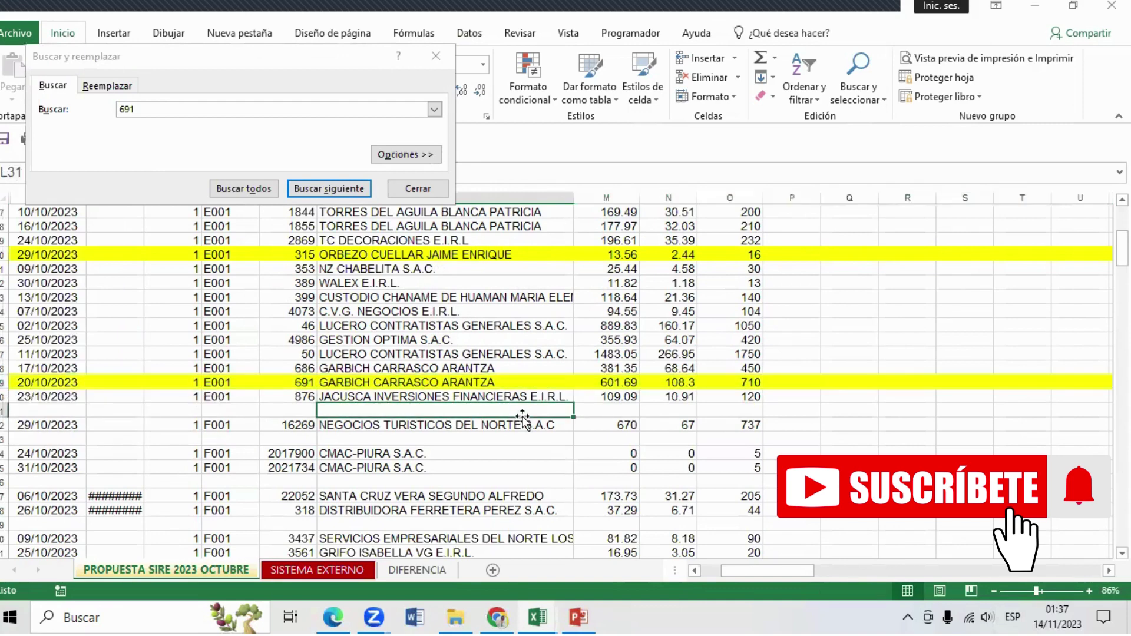
pyautogui.click(303, 384)
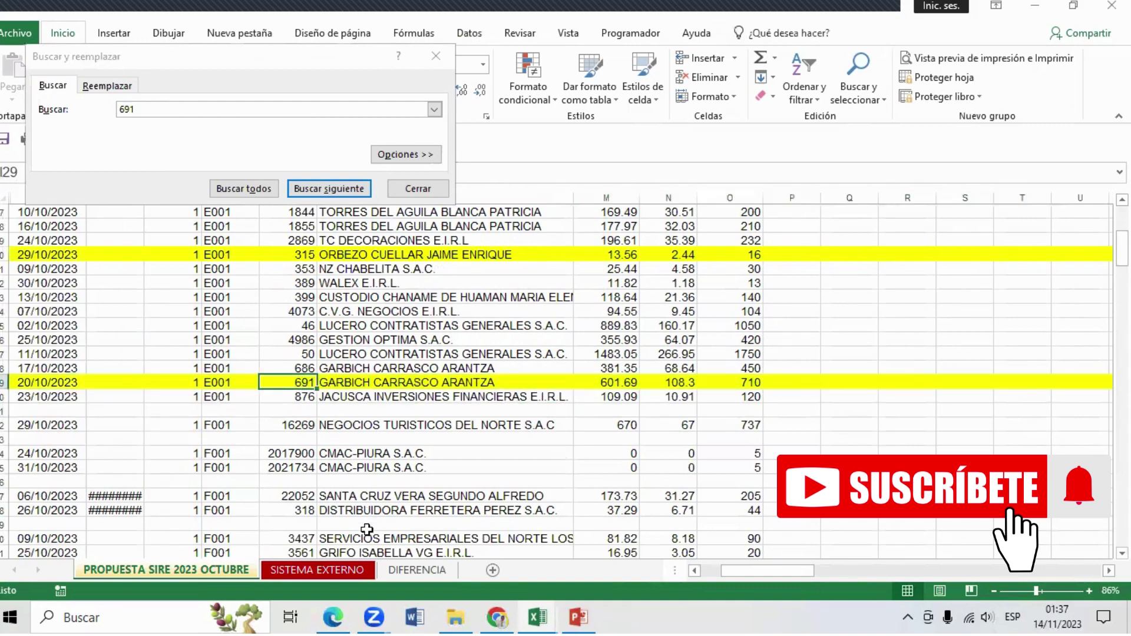
pyautogui.click(334, 574)
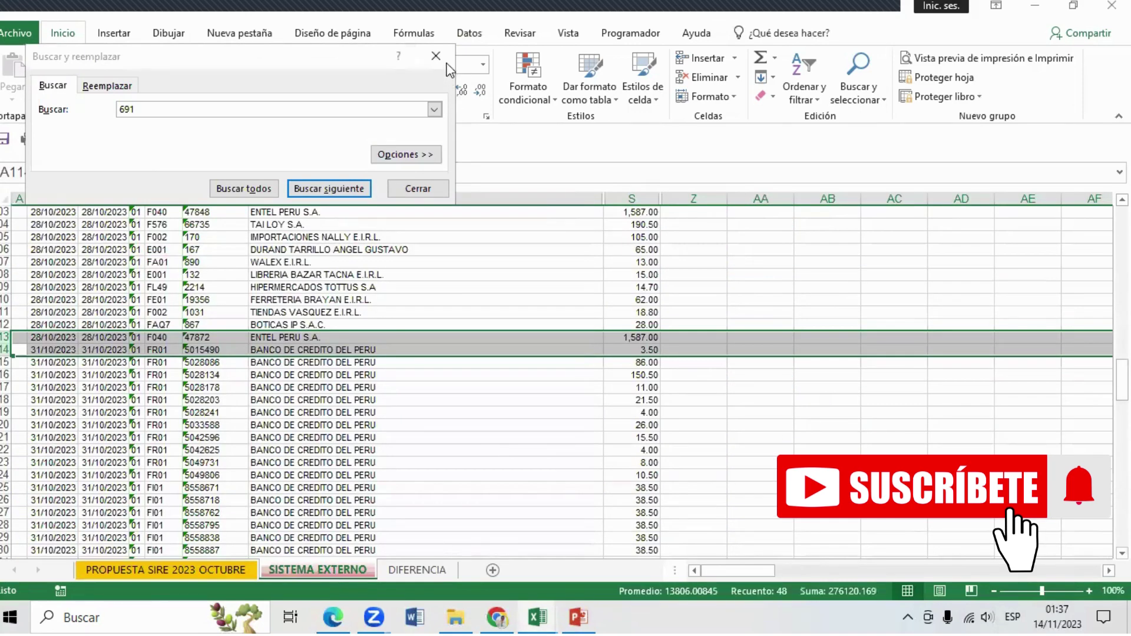
# Step: Search SISTEMA EXTERNO for 691, accept the not-found message and close the search
pyautogui.click(361, 115)
pyautogui.press('Escape')
pyautogui.click(225, 289)
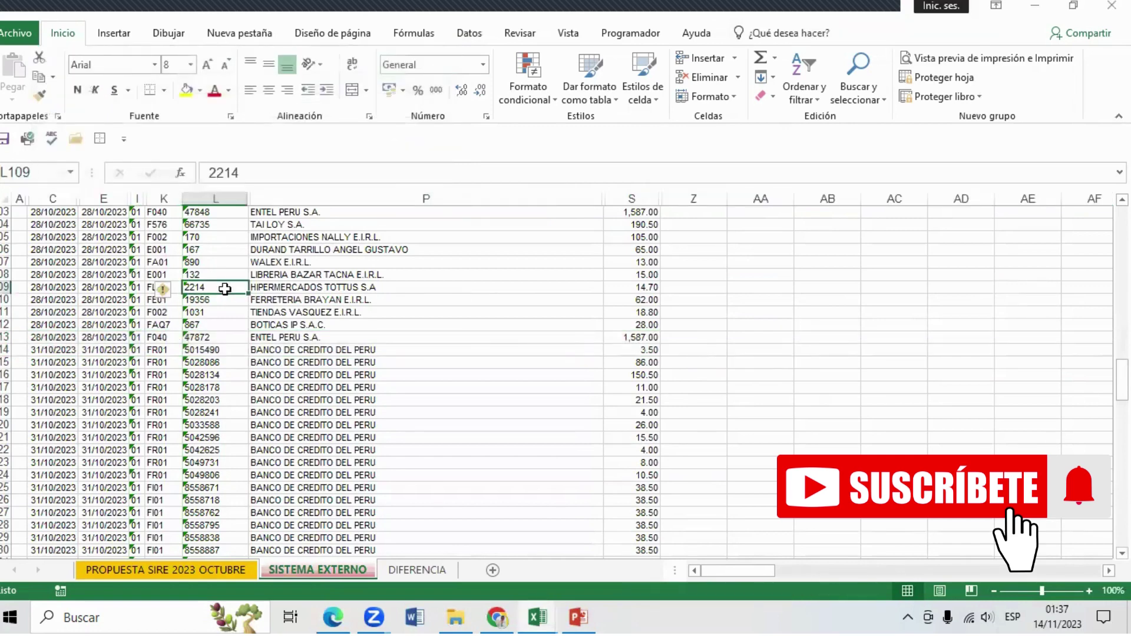
pyautogui.hotkey('ctrl', 'b')
pyautogui.write('691')
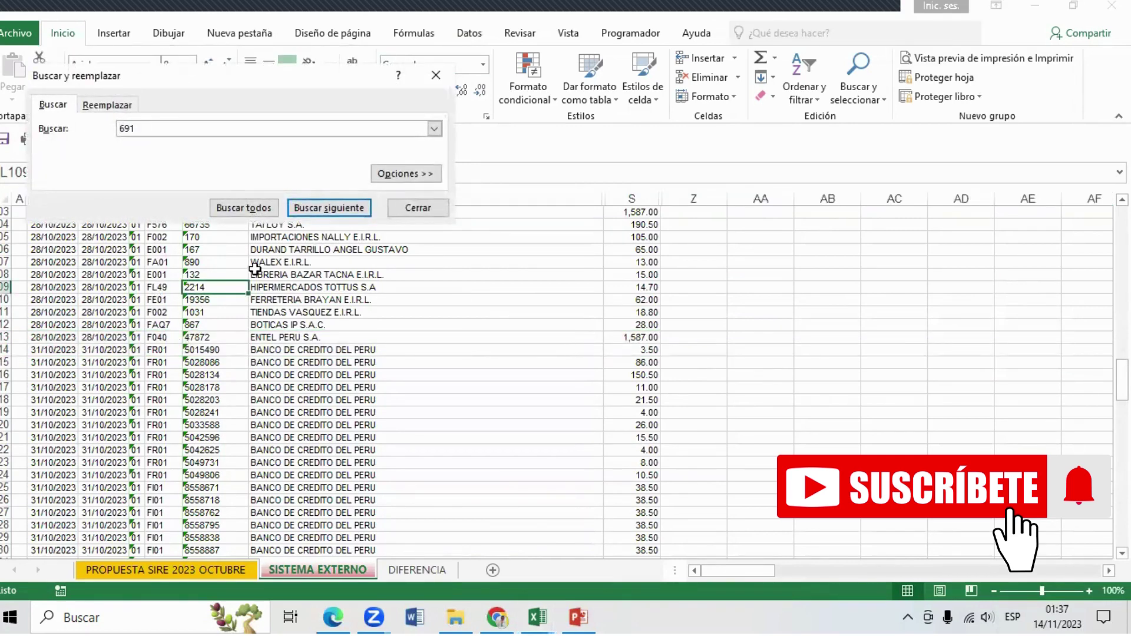
pyautogui.click(209, 262)
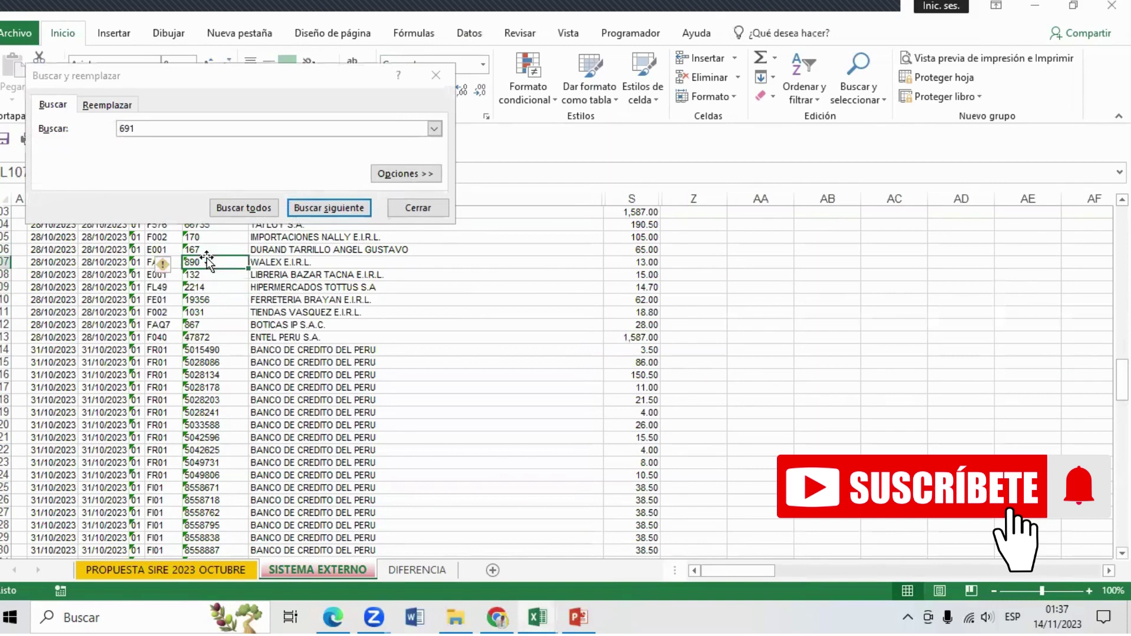
pyautogui.click(317, 210)
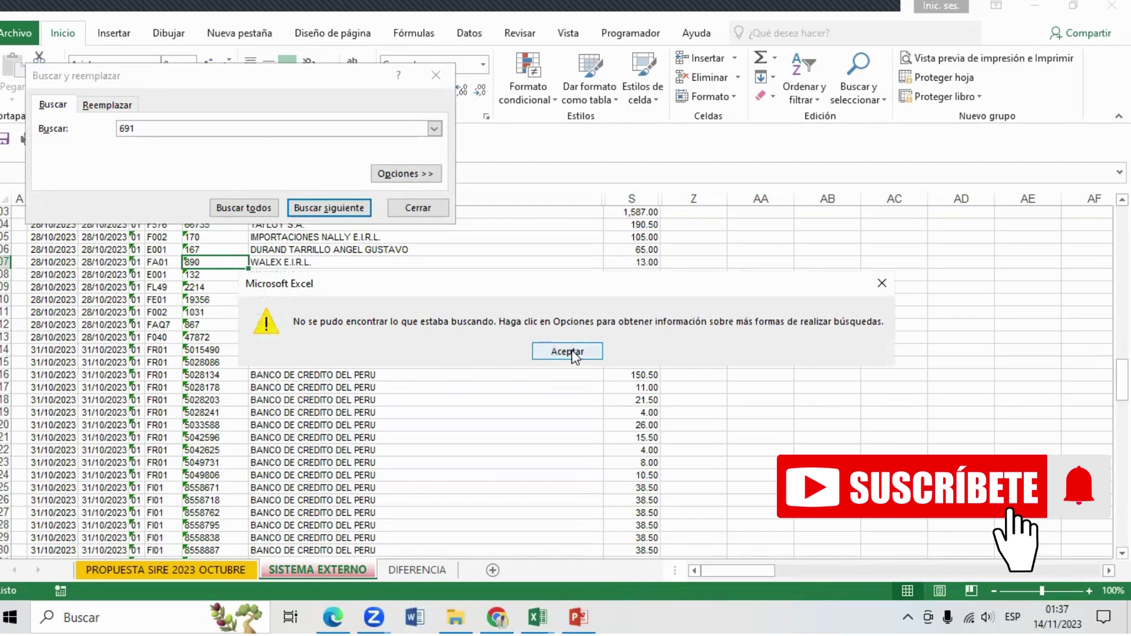
pyautogui.click(882, 283)
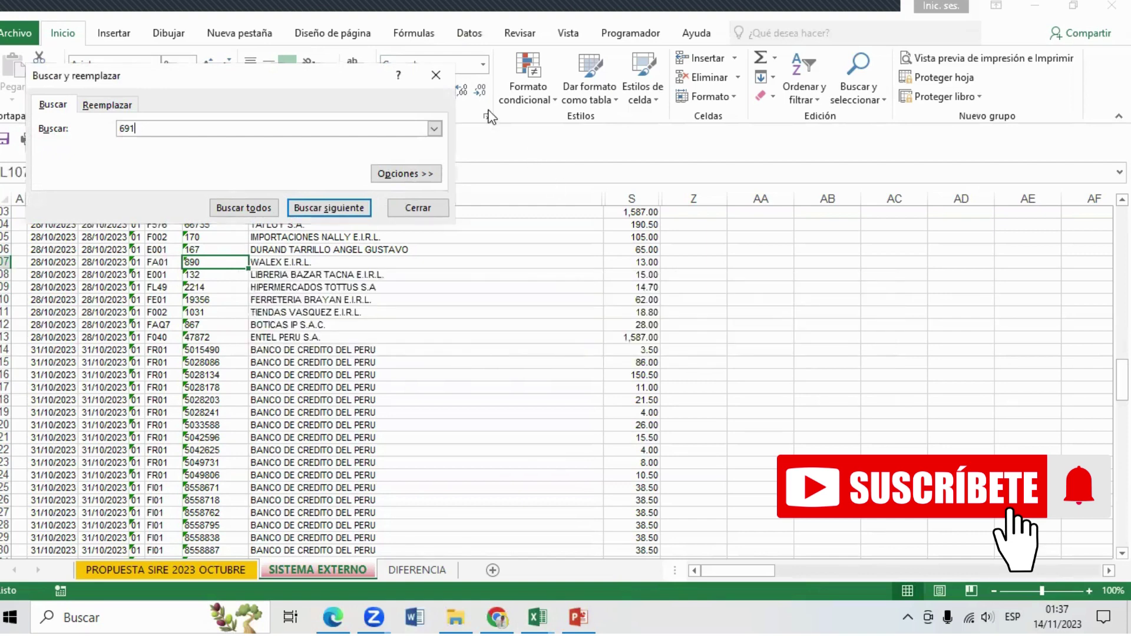
pyautogui.click(435, 77)
# Step: Go to the DIFERENCIA sheet and select the SIRE values D206:D219
pyautogui.click(212, 569)
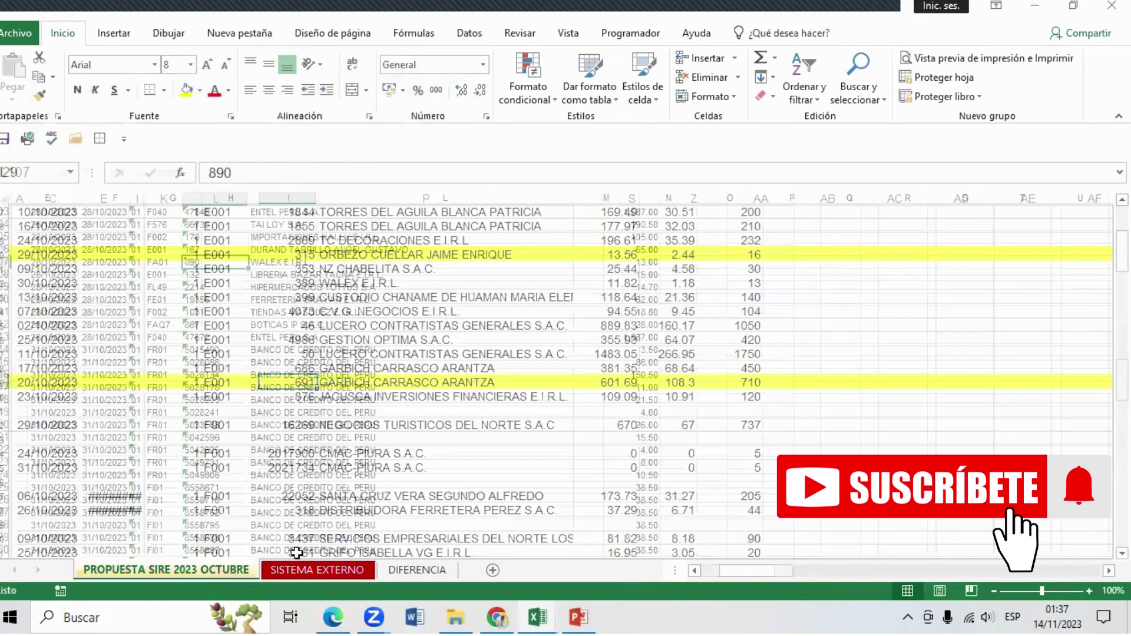
pyautogui.click(405, 571)
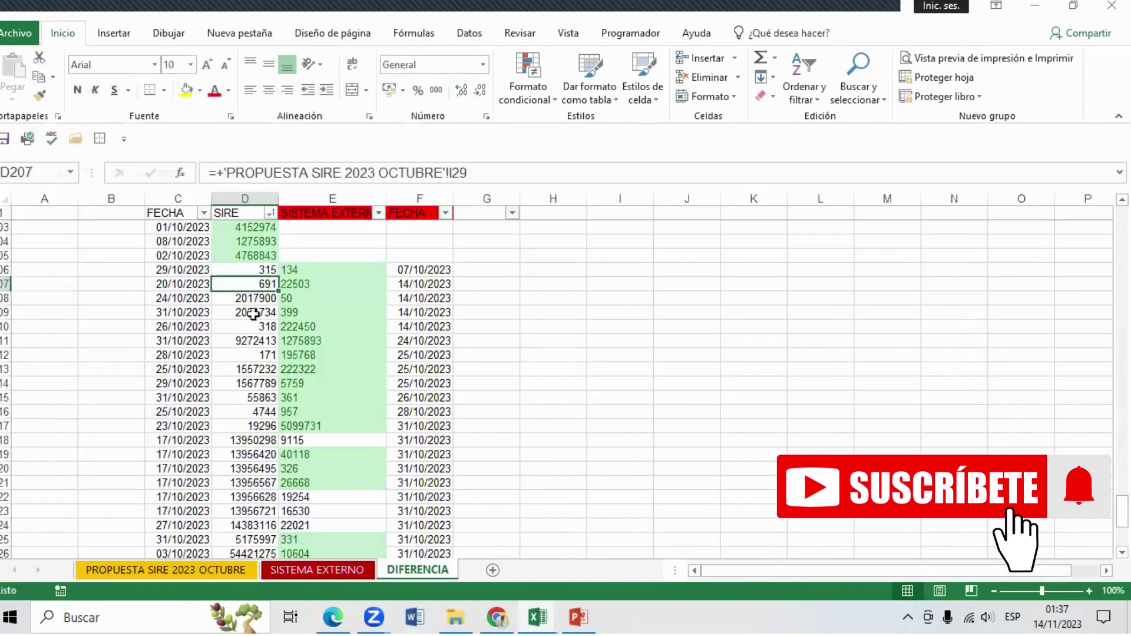
pyautogui.click(240, 269)
pyautogui.moveTo(240, 269); pyautogui.dragTo(240, 456)
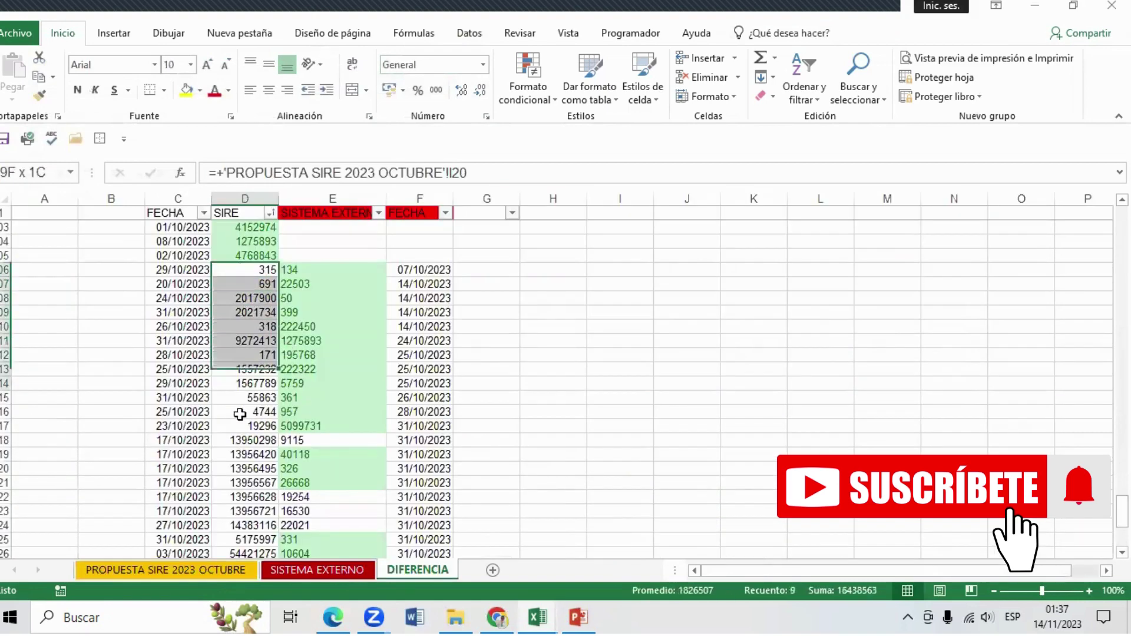
pyautogui.click(396, 382)
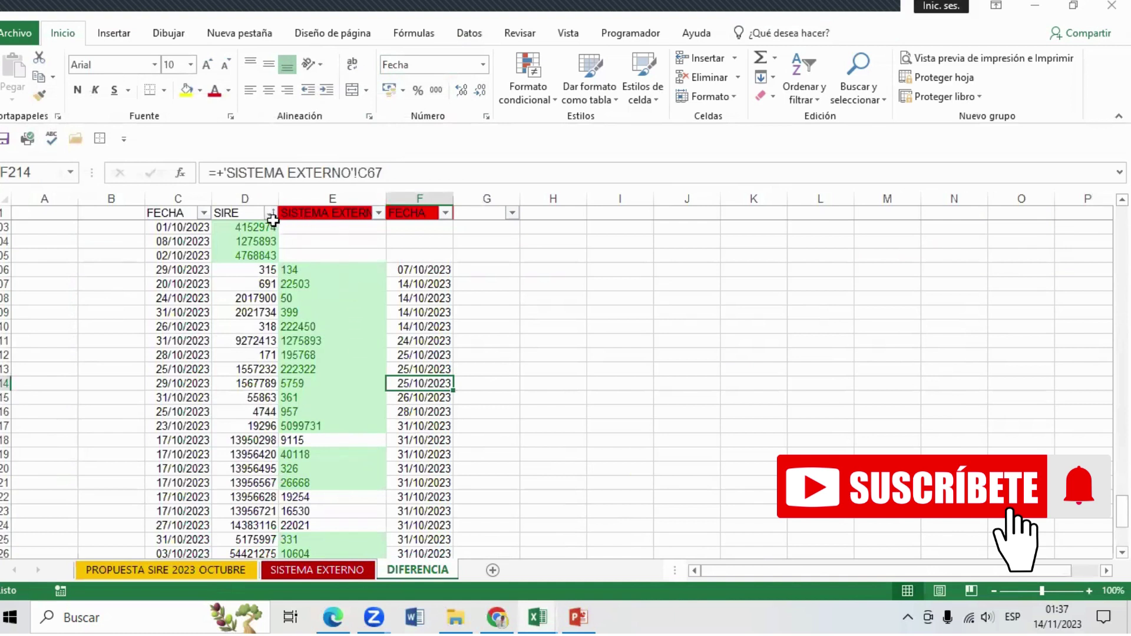
# Step: Sort both the SIRE and SISTEMA EXTERNO columns by light-green cell colour
pyautogui.click(271, 212)
pyautogui.moveTo(121, 271)
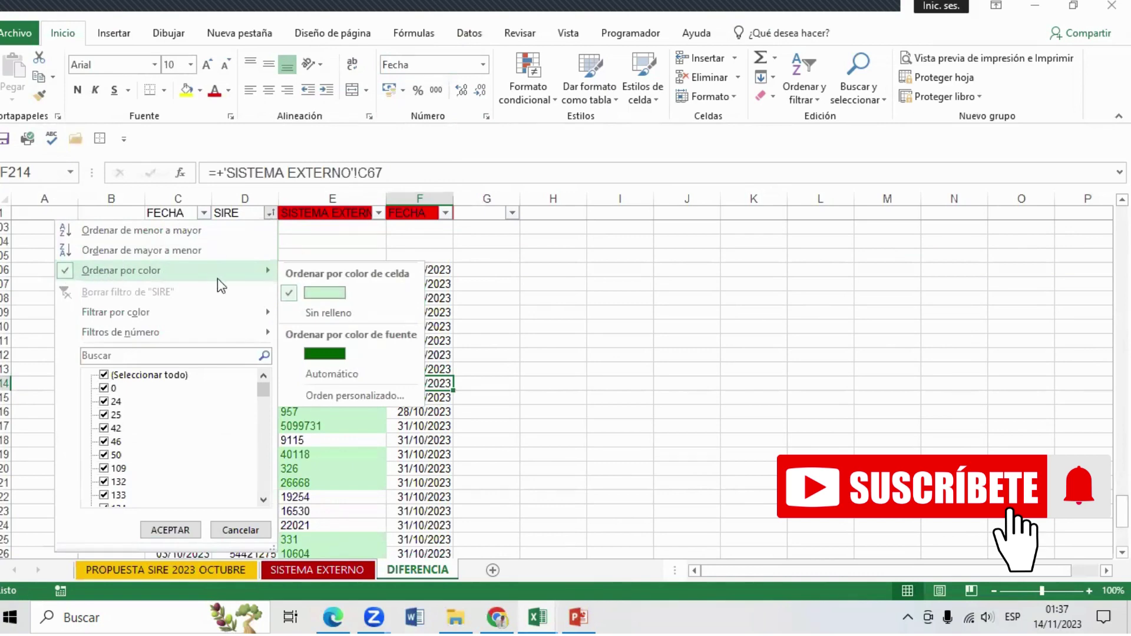
pyautogui.click(301, 292)
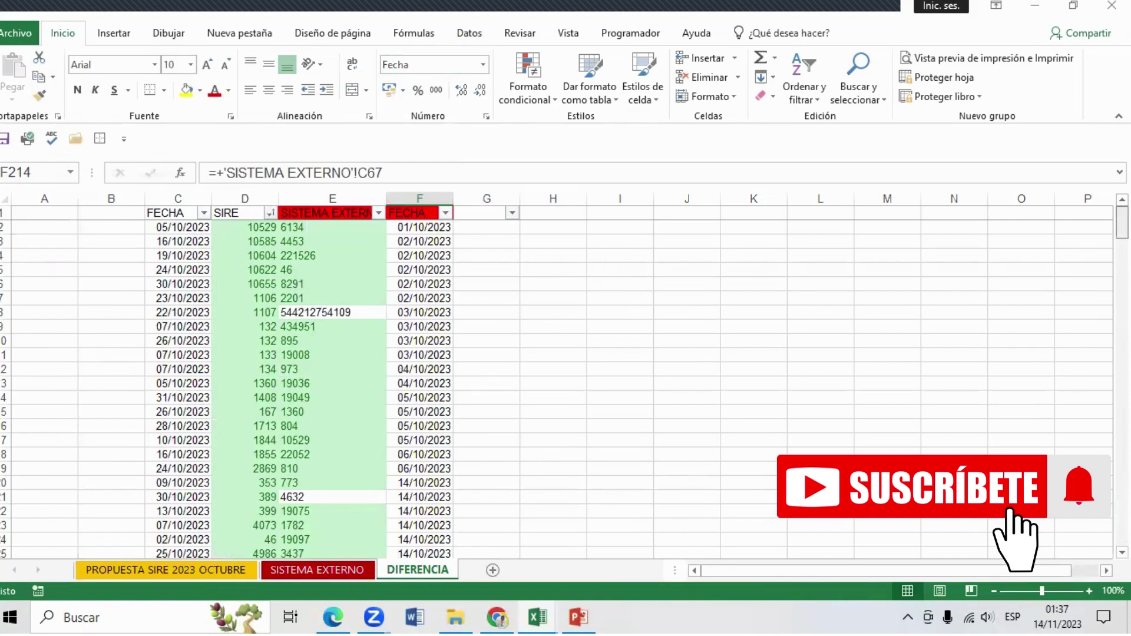
pyautogui.click(376, 213)
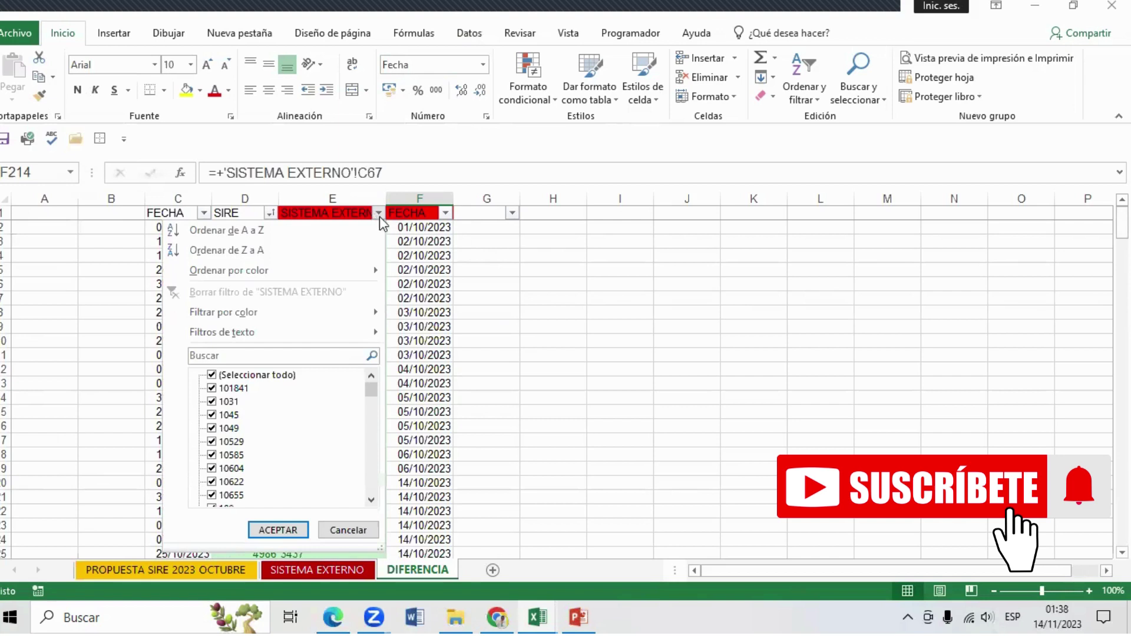
pyautogui.moveTo(229, 270)
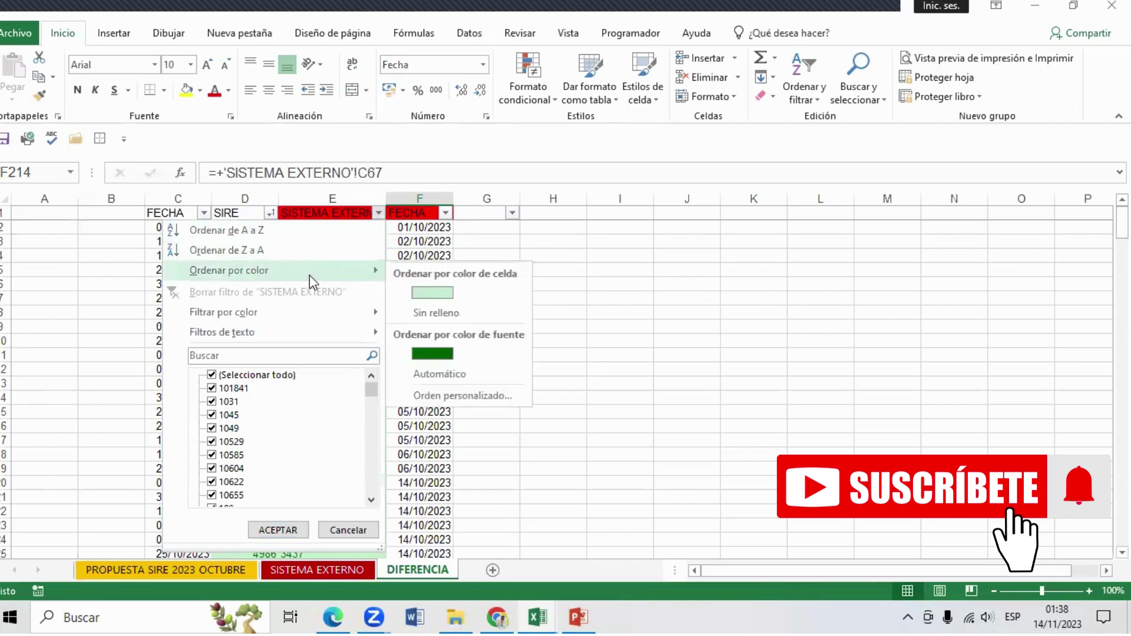
pyautogui.click(438, 295)
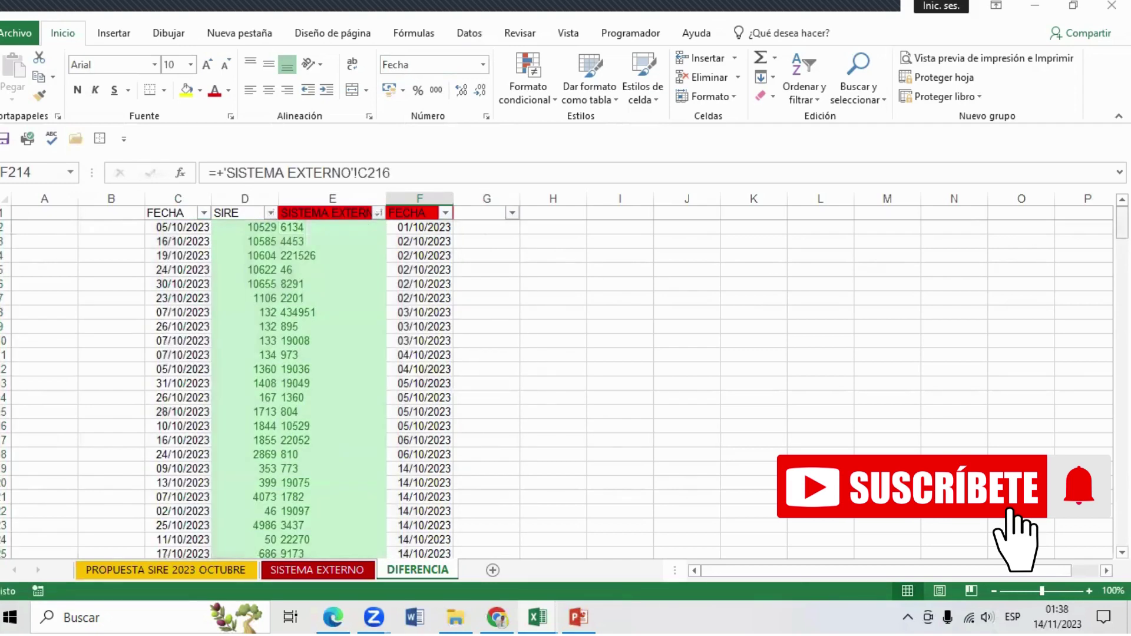
# Step: Review the unshaded external values from E199, pick invoice 601 in E202, then open SISTEMA EXTERNO
pyautogui.scroll(-20, 557, 389)
pyautogui.scroll(-15, 556, 388)
pyautogui.scroll(-3, 557, 389)
pyautogui.scroll(5, 557, 389)
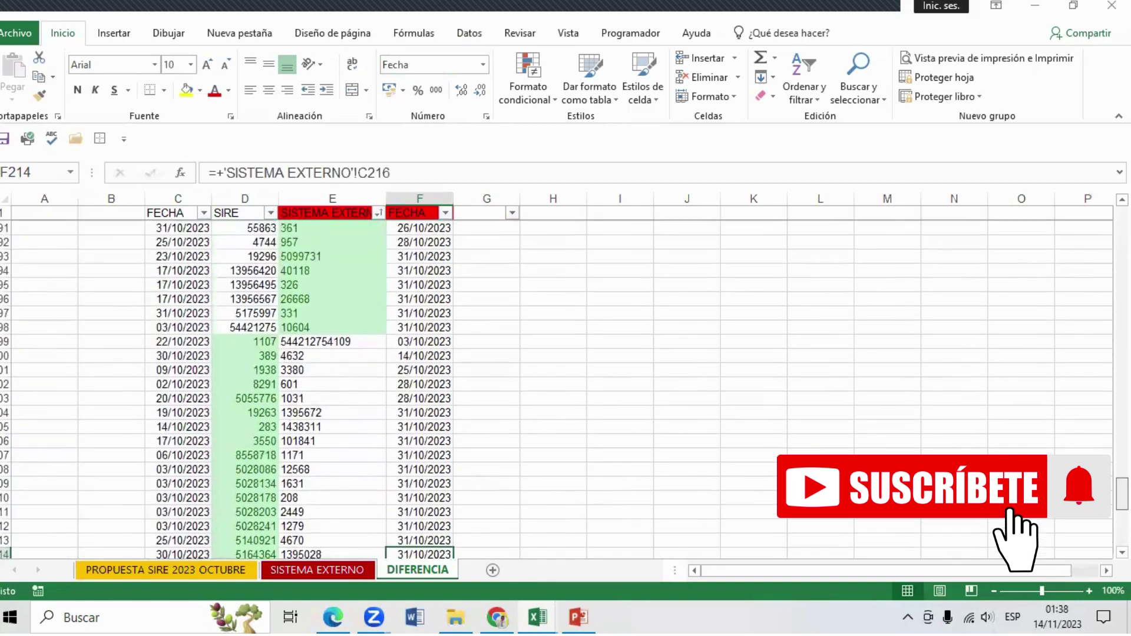
pyautogui.scroll(1, 556, 389)
pyautogui.scroll(-3, 556, 389)
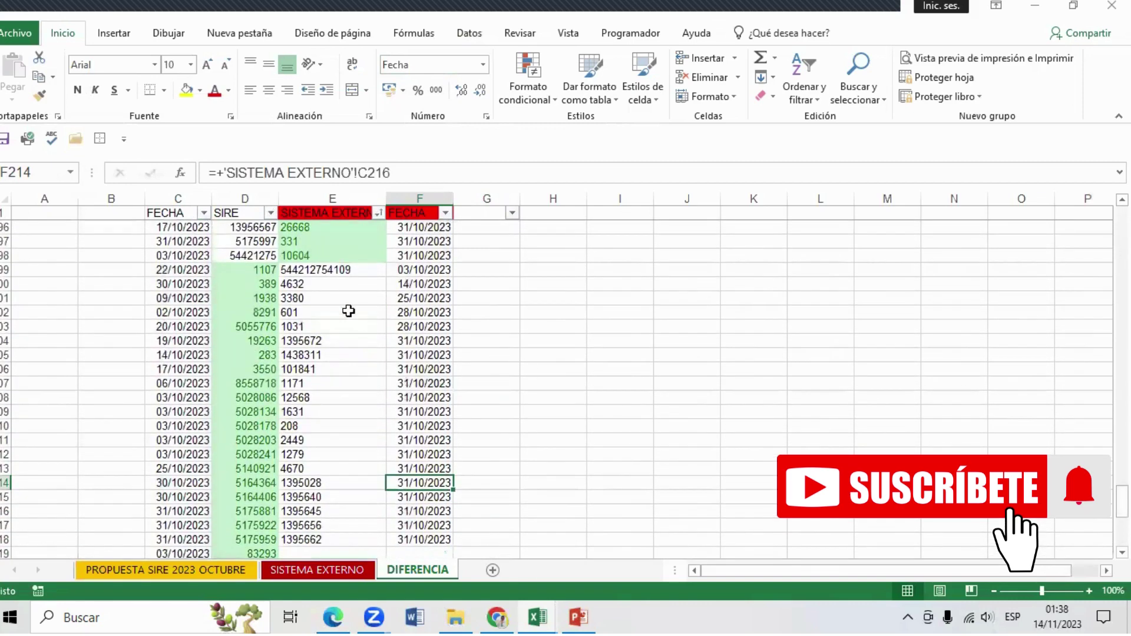
pyautogui.moveTo(318, 270); pyautogui.dragTo(334, 459)
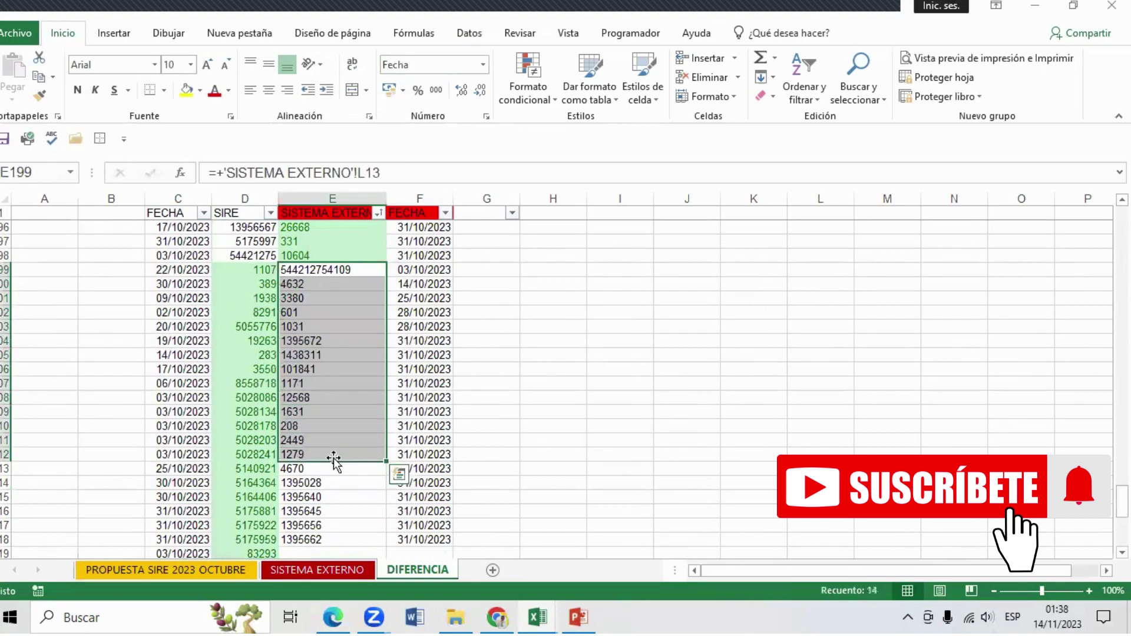
pyautogui.click(317, 315)
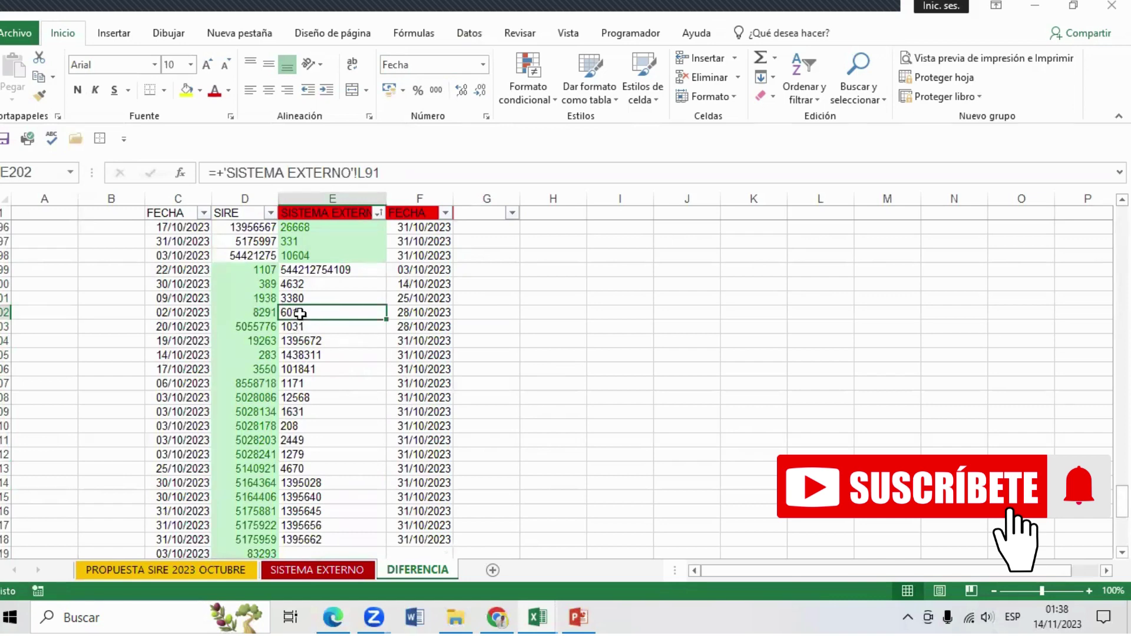
pyautogui.click(323, 568)
# Step: Search SISTEMA EXTERNO for 601 until reaching its invoice cell in row 91
pyautogui.click(207, 389)
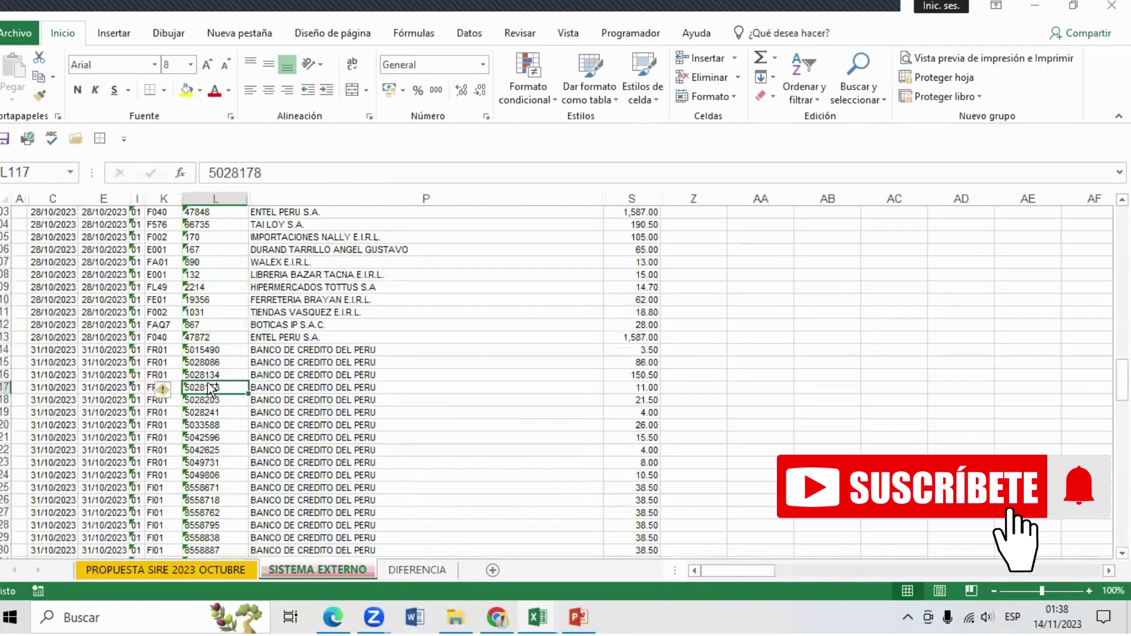
pyautogui.hotkey('ctrl', 'b')
pyautogui.write('601')
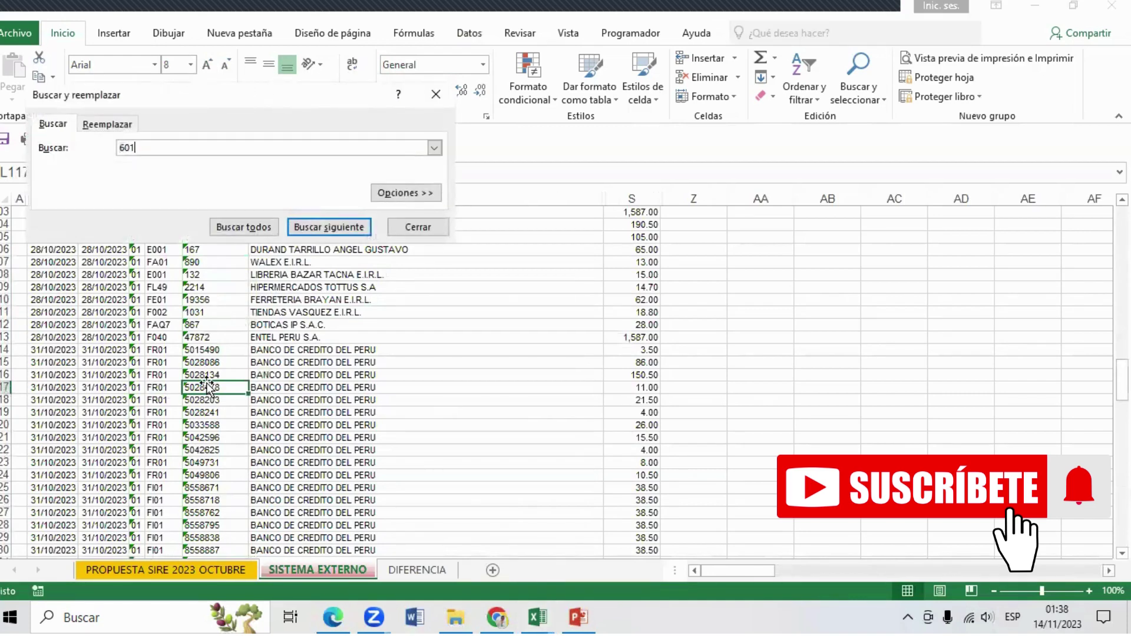
pyautogui.press('Return')
pyautogui.press('Return')
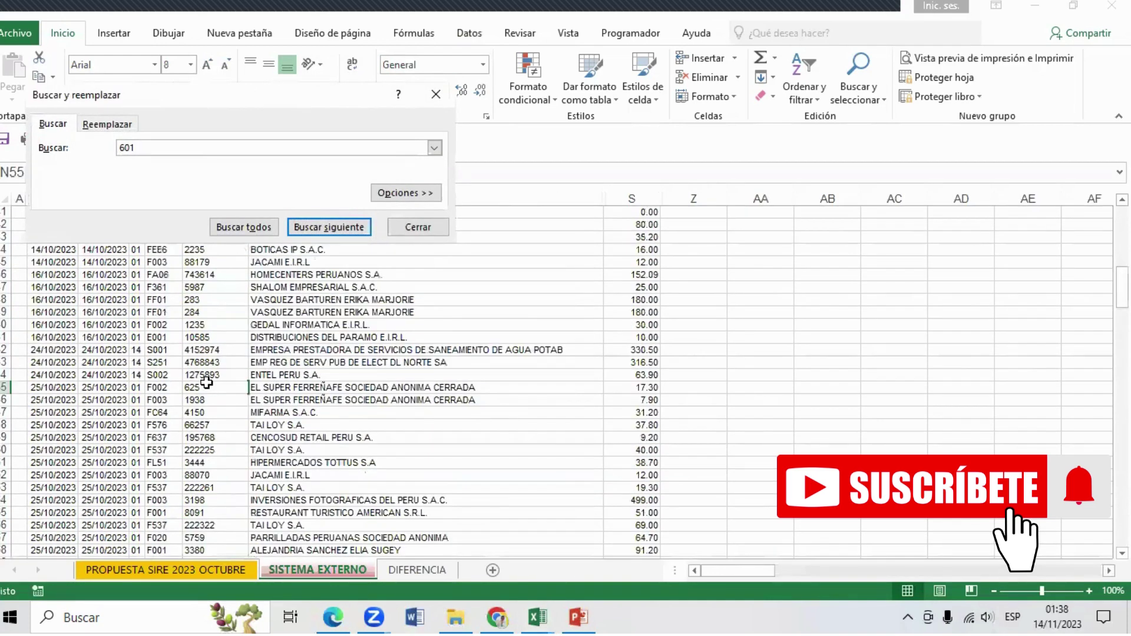
pyautogui.click(339, 229)
pyautogui.moveTo(247, 96); pyautogui.dragTo(247, 23)
pyautogui.click(307, 153)
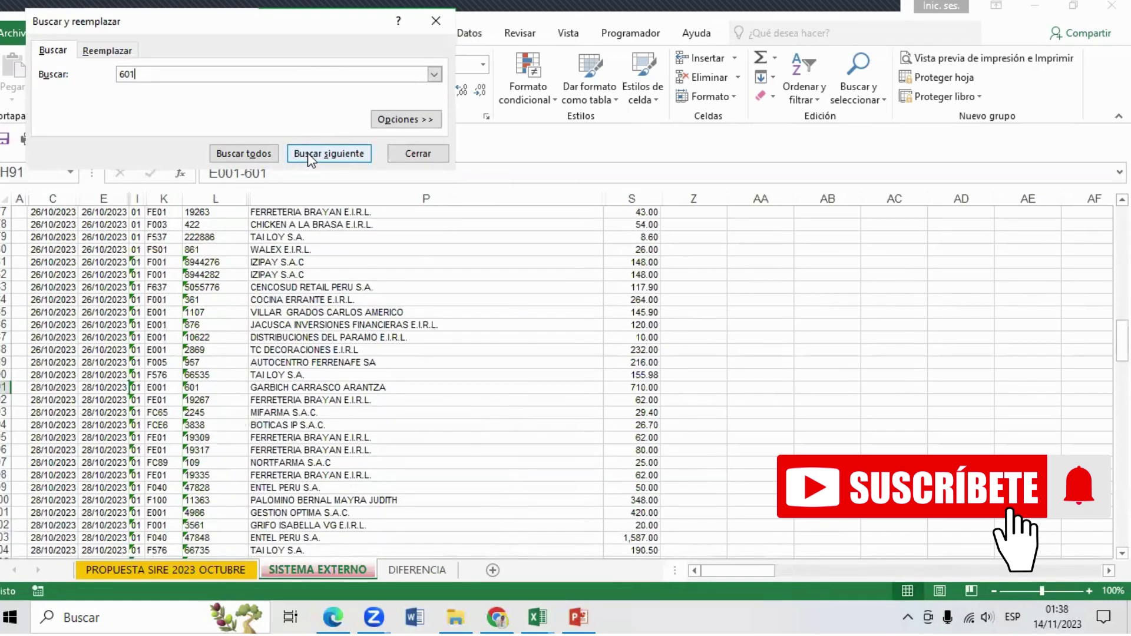
pyautogui.click(307, 153)
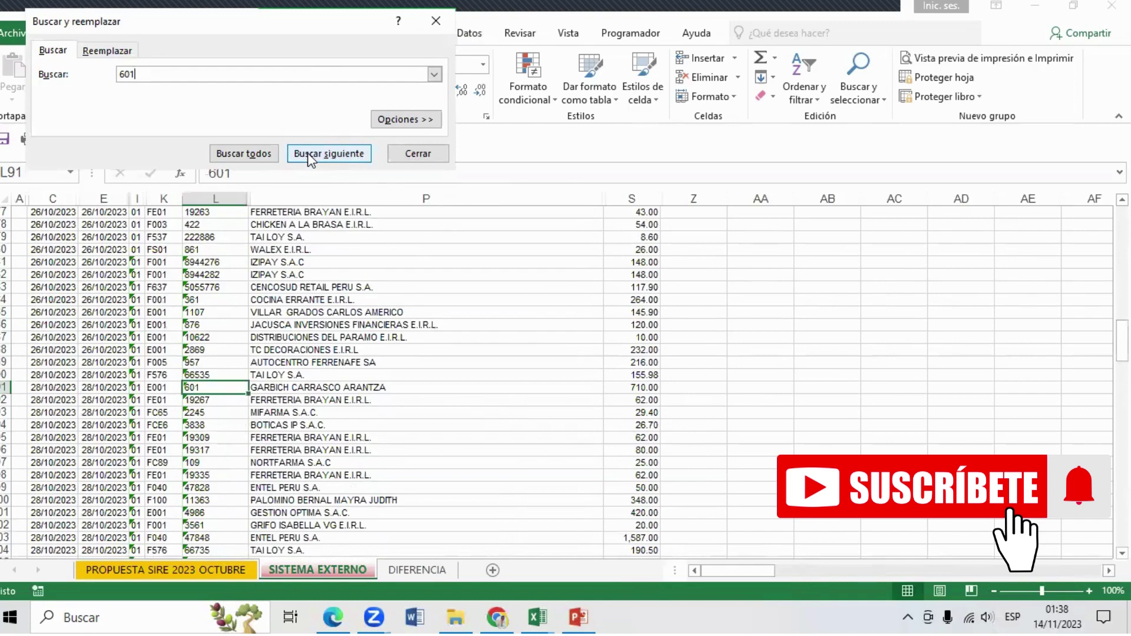
# Step: Give row 91 a yellow-green fill, then return to PROPUESTA SIRE 2023 OCTUBRE
pyautogui.click(5, 388)
pyautogui.rightClick(2, 389)
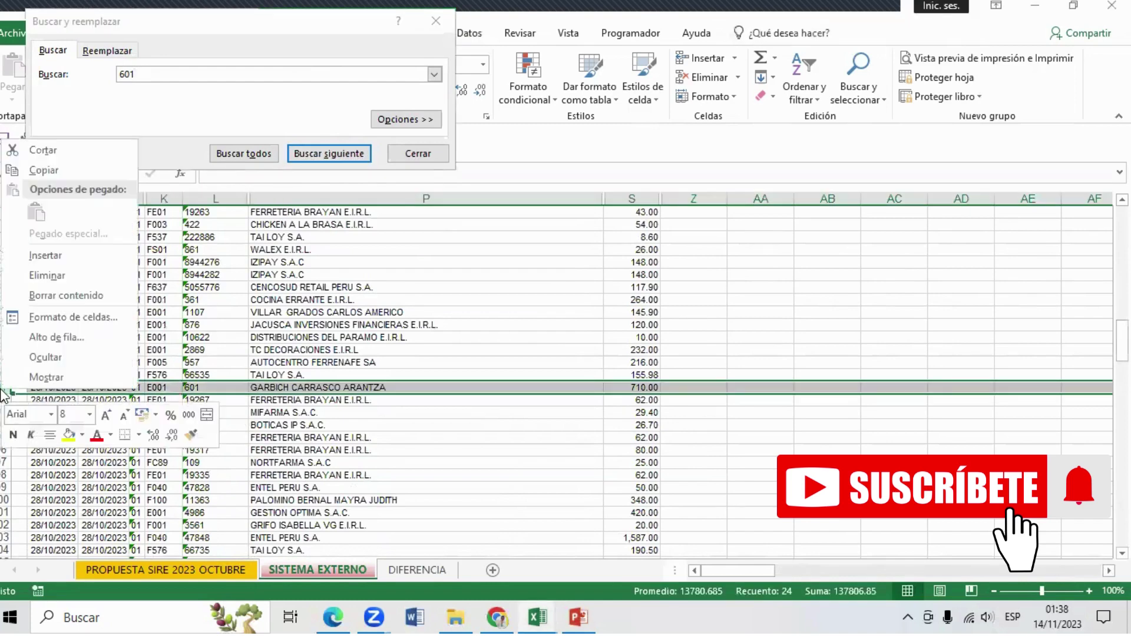
pyautogui.click(69, 434)
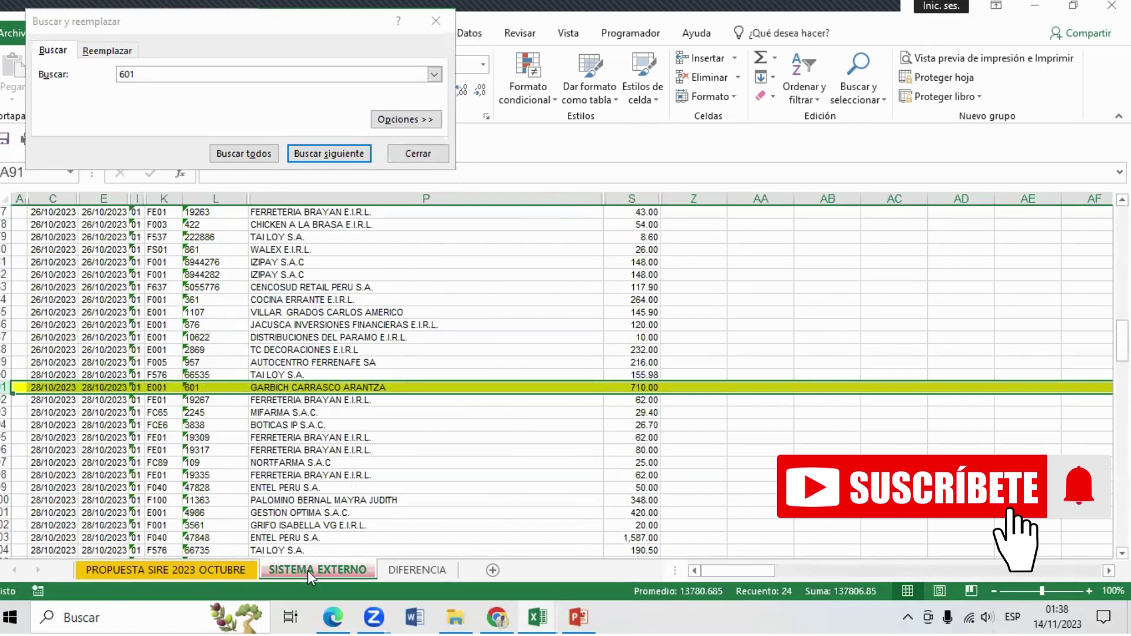
pyautogui.click(194, 570)
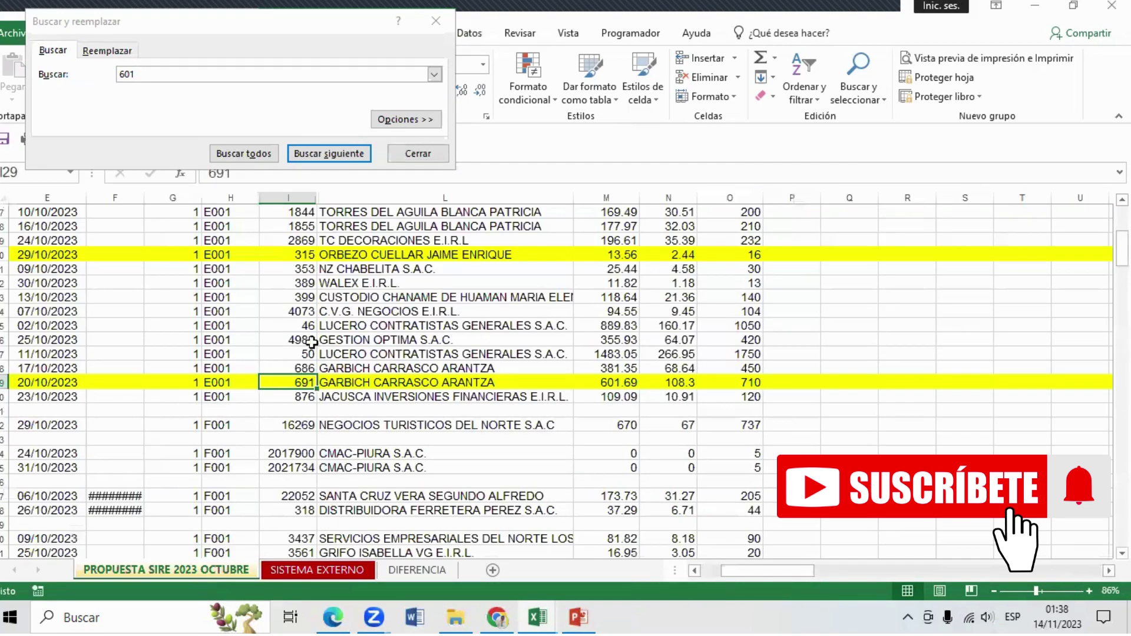
# Step: Step through every match for 601 in the PROPUESTA SIRE 2023 OCTUBRE sheet
pyautogui.click(295, 312)
pyautogui.hotkey('ctrl', 'b')
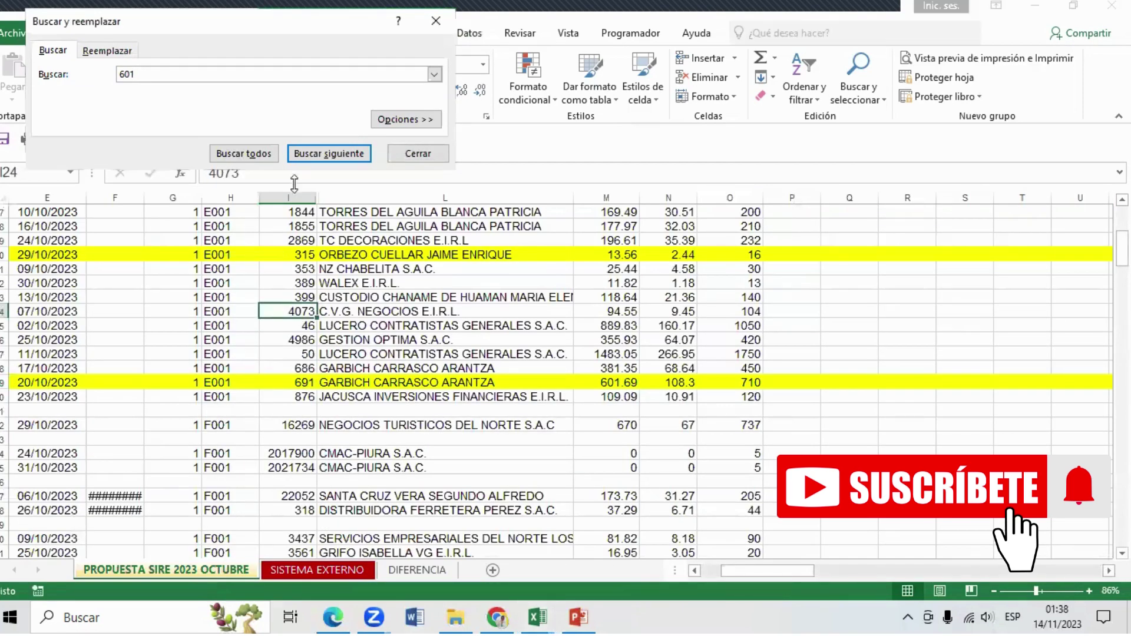
pyautogui.click(336, 162)
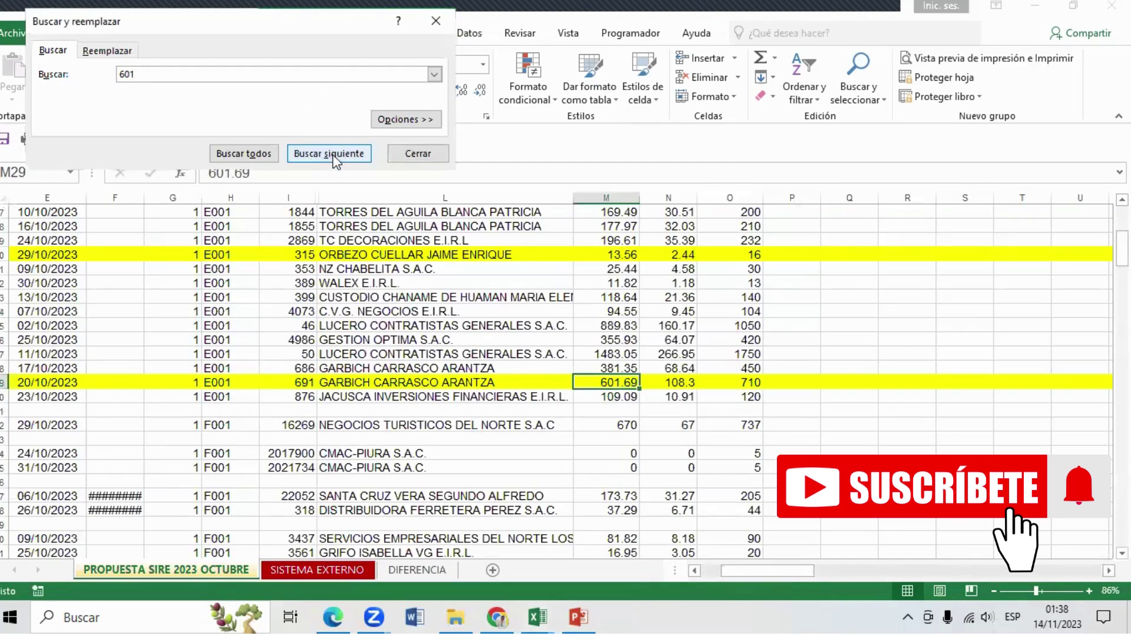
pyautogui.click(336, 162)
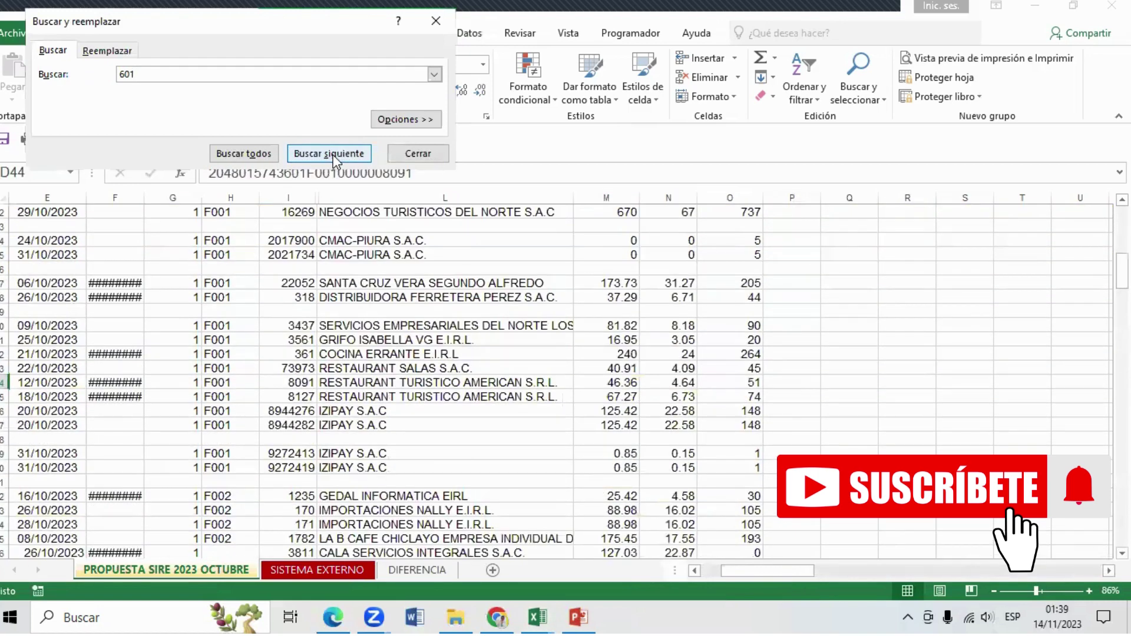
pyautogui.click(337, 162)
pyautogui.click(334, 156)
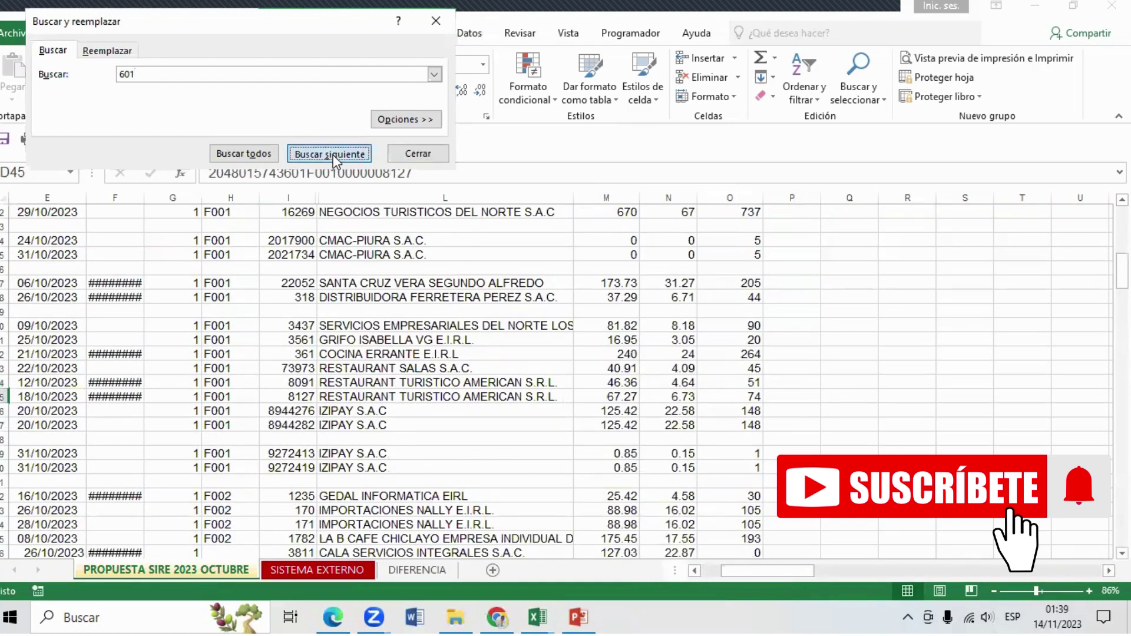
pyautogui.click(335, 161)
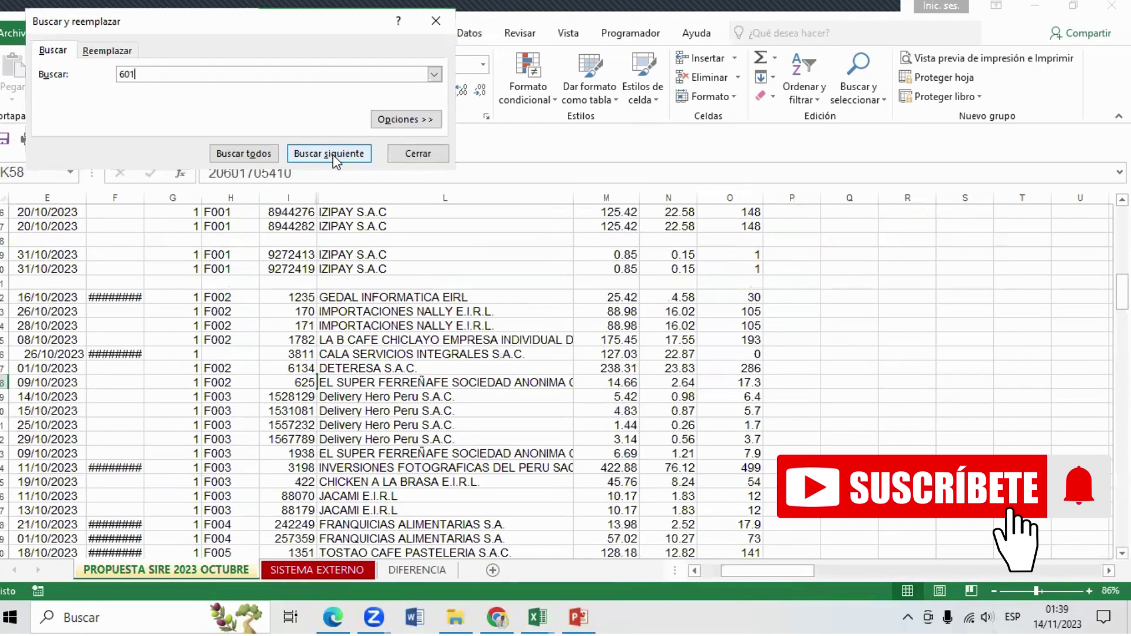
pyautogui.click(336, 160)
pyautogui.click(340, 154)
pyautogui.click(339, 155)
pyautogui.click(340, 154)
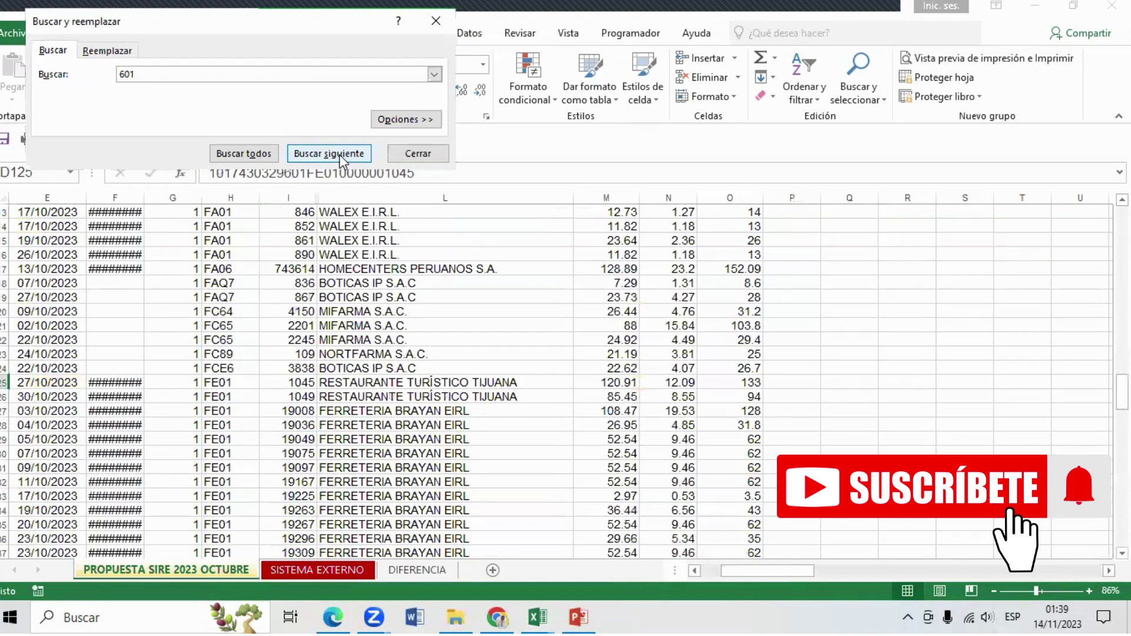
pyautogui.click(339, 154)
pyautogui.click(339, 154)
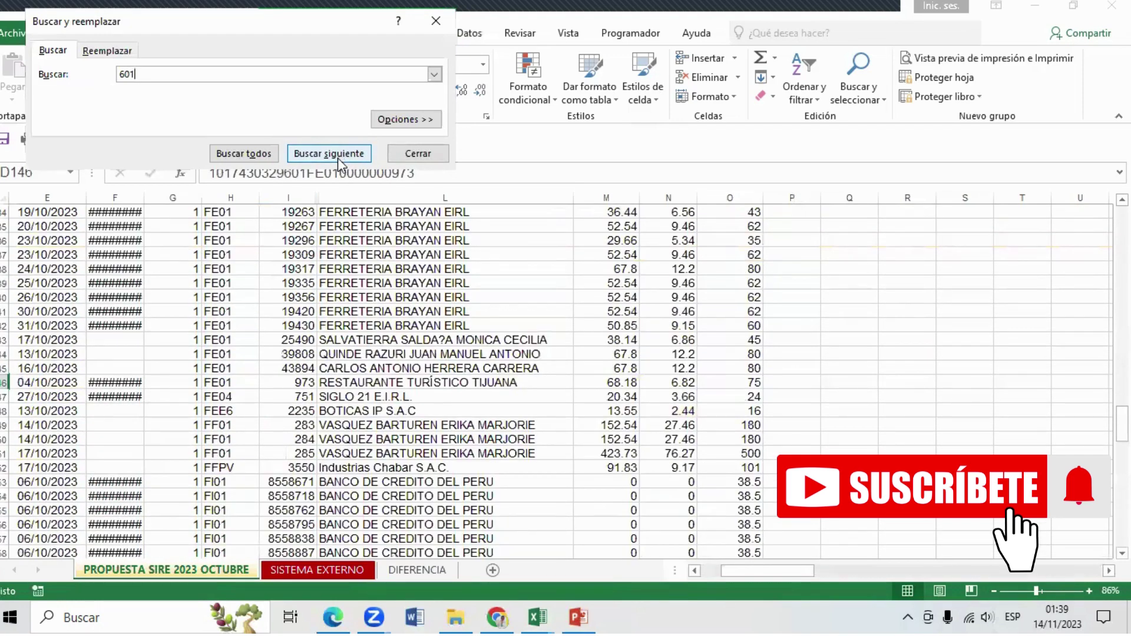
pyautogui.click(331, 186)
# Step: Check the other sheets, then search PROPUESTA SIRE for CARRANZA and dismiss the not-found message
pyautogui.click(386, 571)
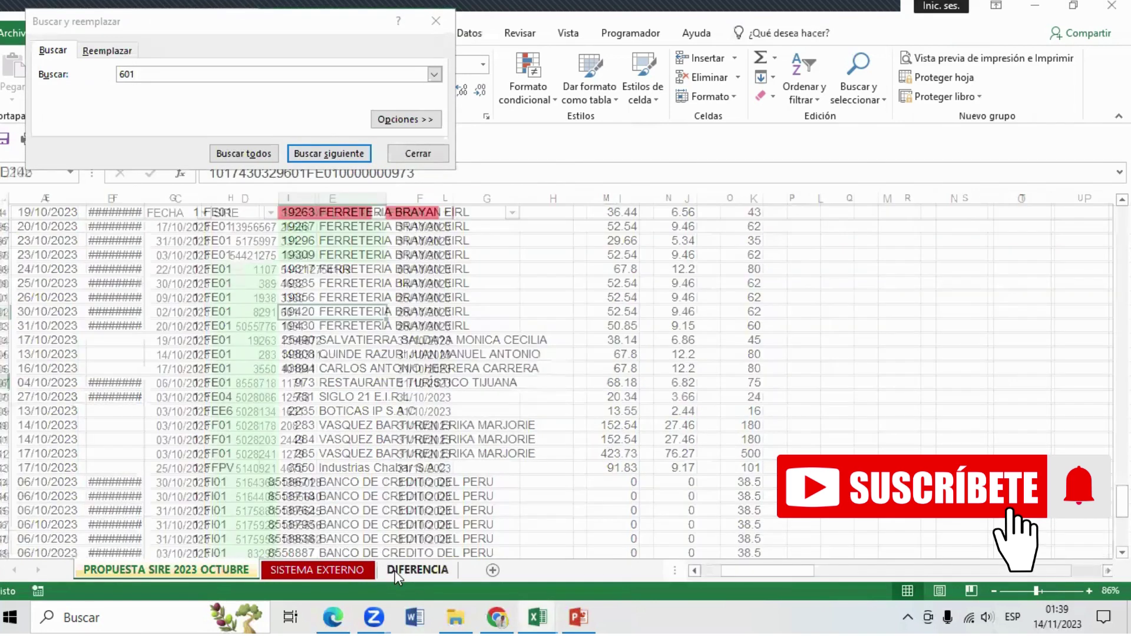
pyautogui.click(354, 574)
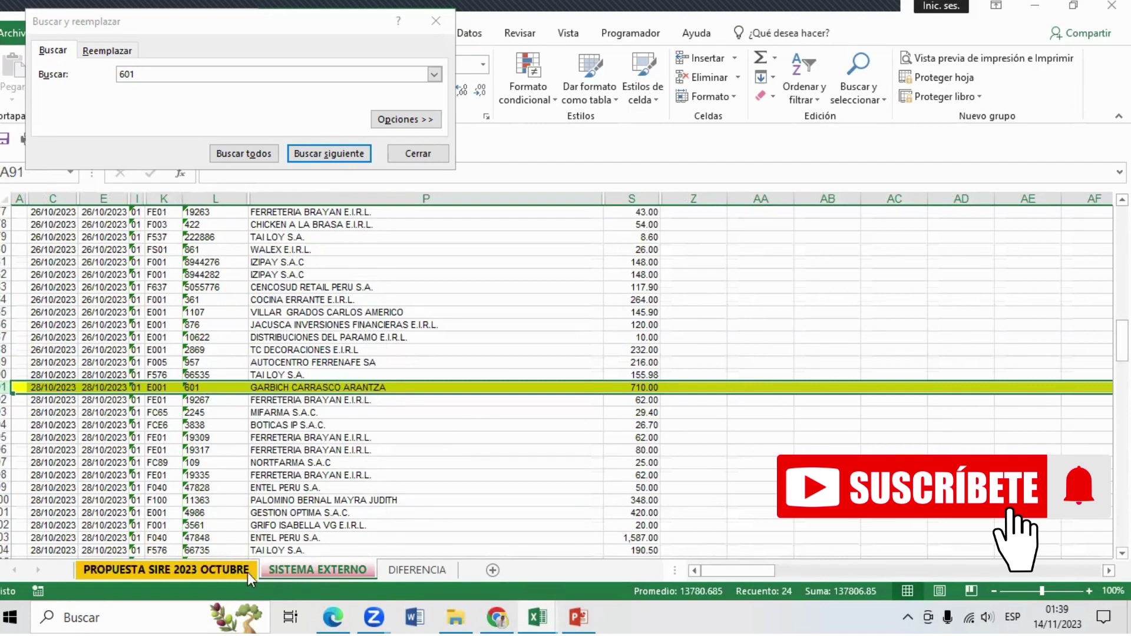
pyautogui.click(317, 570)
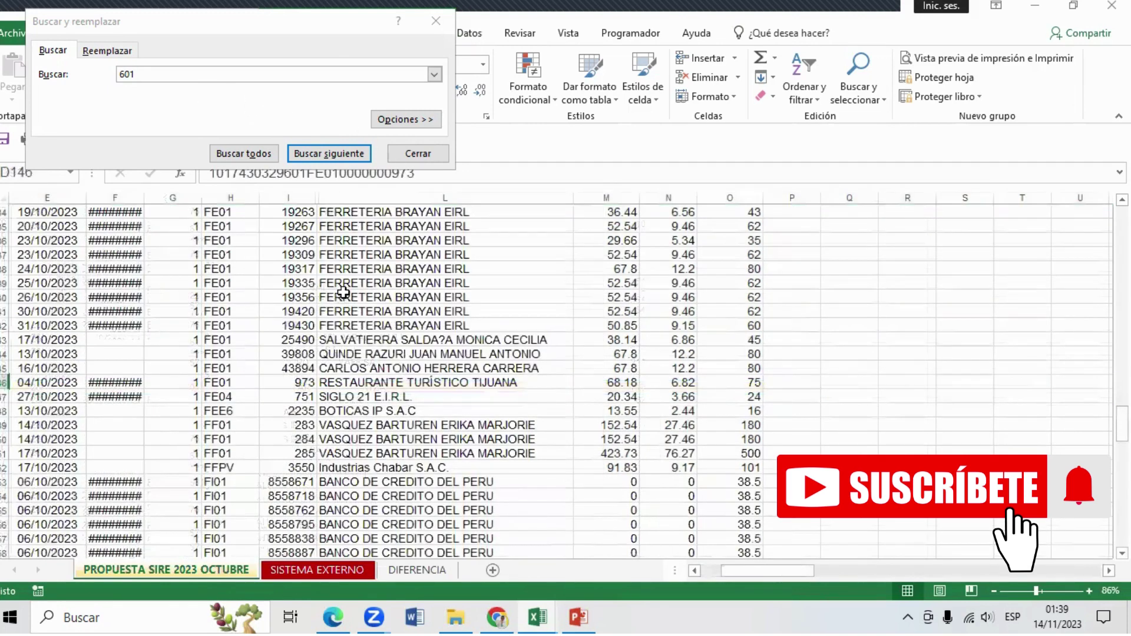
pyautogui.click(338, 296)
pyautogui.click(76, 67)
pyautogui.write('C')
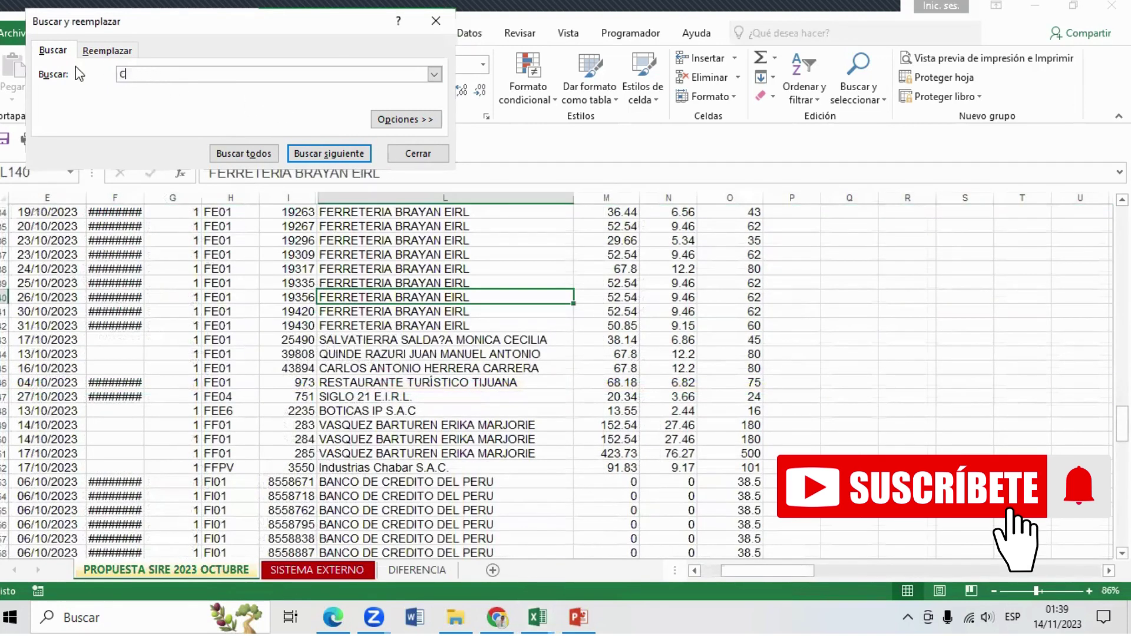
pyautogui.write('ARRANZA')
pyautogui.click(313, 155)
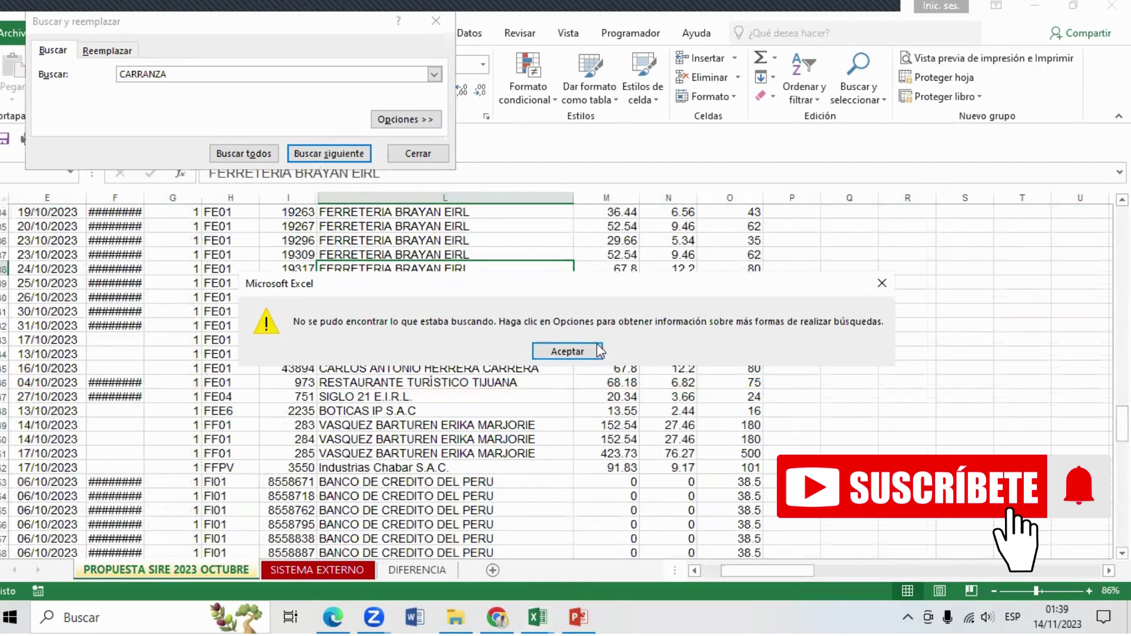
pyautogui.click(567, 351)
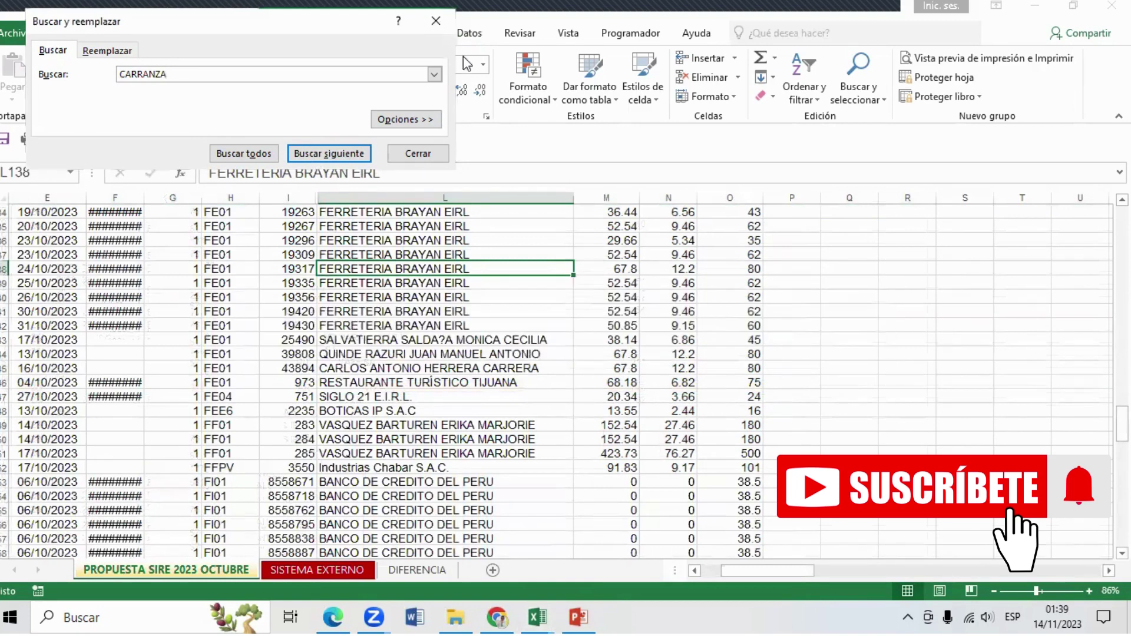
# Step: Close the search and select an external-system cell on DIFERENCIA
pyautogui.click(436, 21)
pyautogui.click(416, 570)
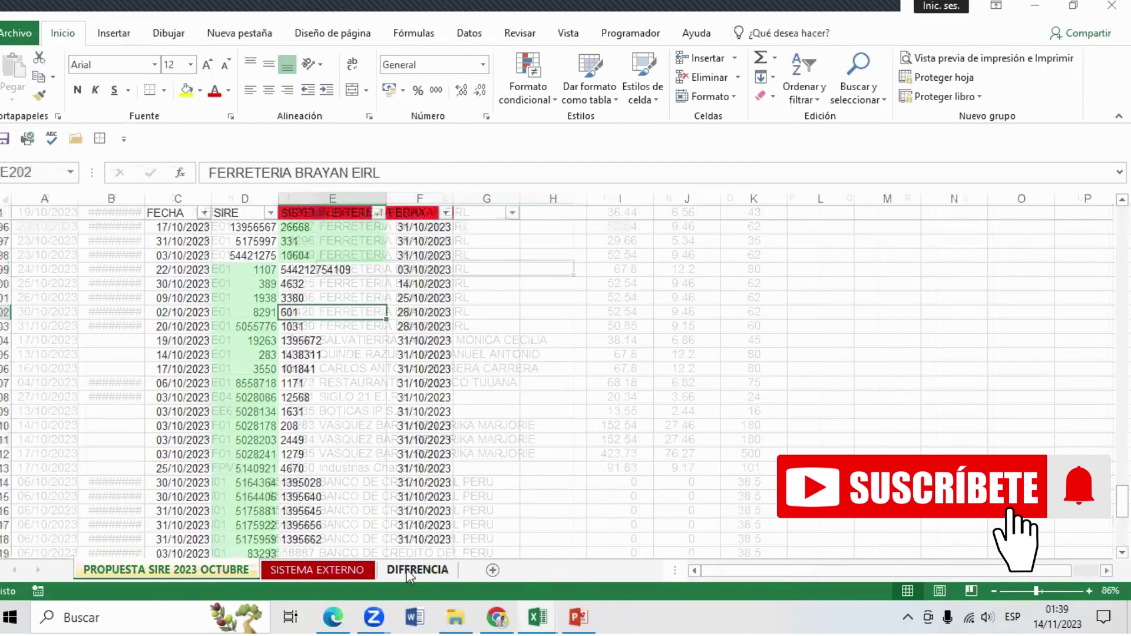
pyautogui.click(336, 383)
pyautogui.moveTo(323, 270); pyautogui.dragTo(332, 536)
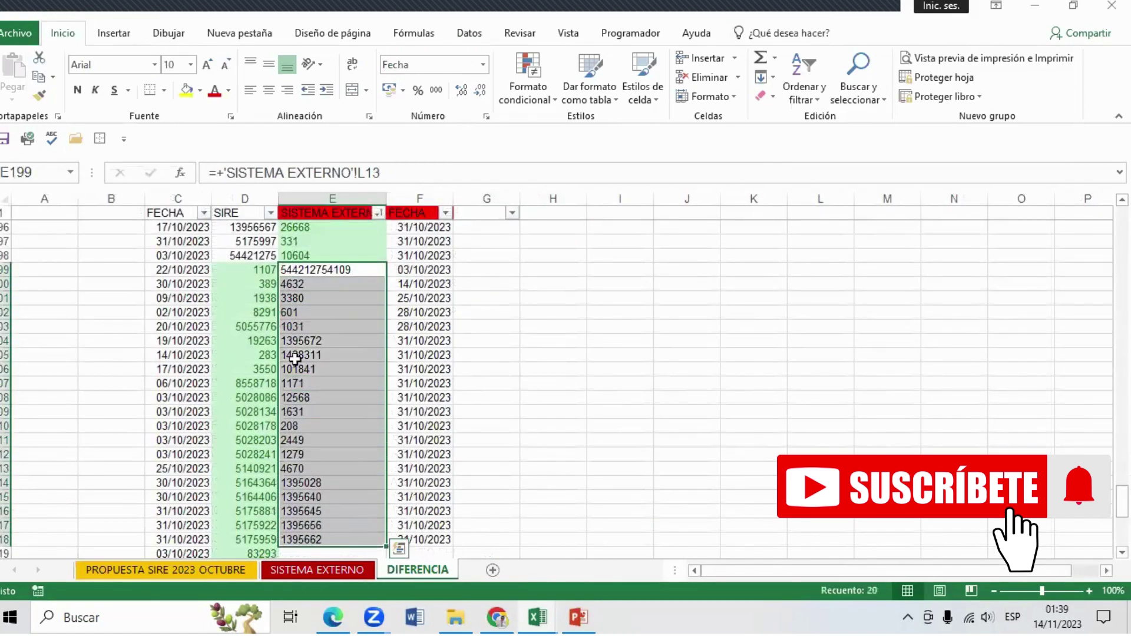
pyautogui.click(217, 257)
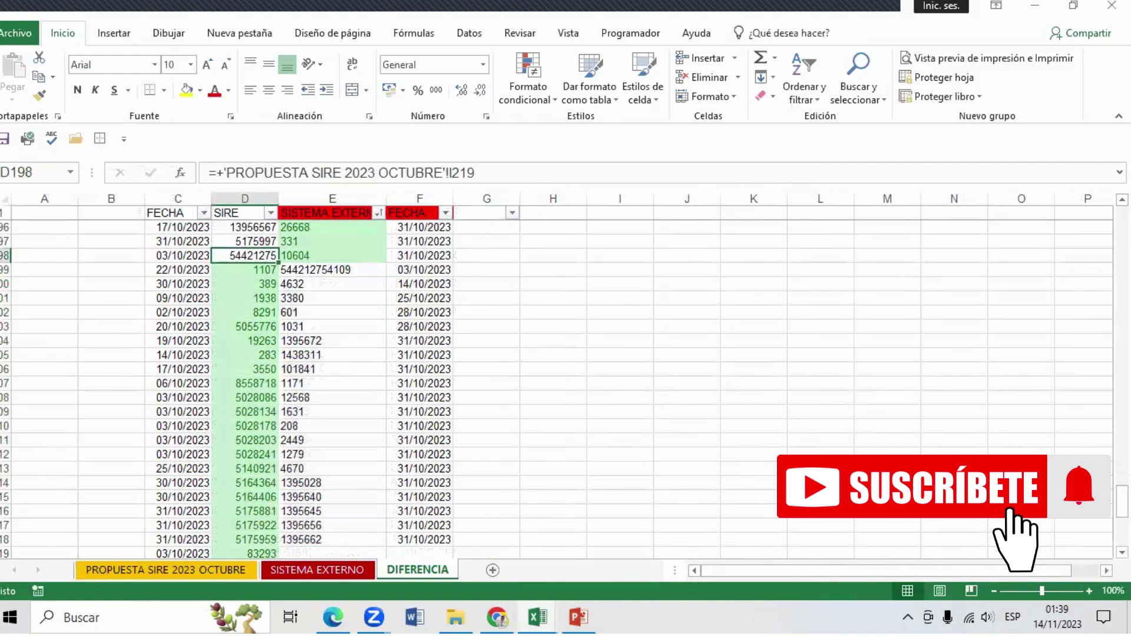
pyautogui.scroll(-1, 556, 383)
pyautogui.scroll(-2, 556, 389)
pyautogui.scroll(-2, 556, 388)
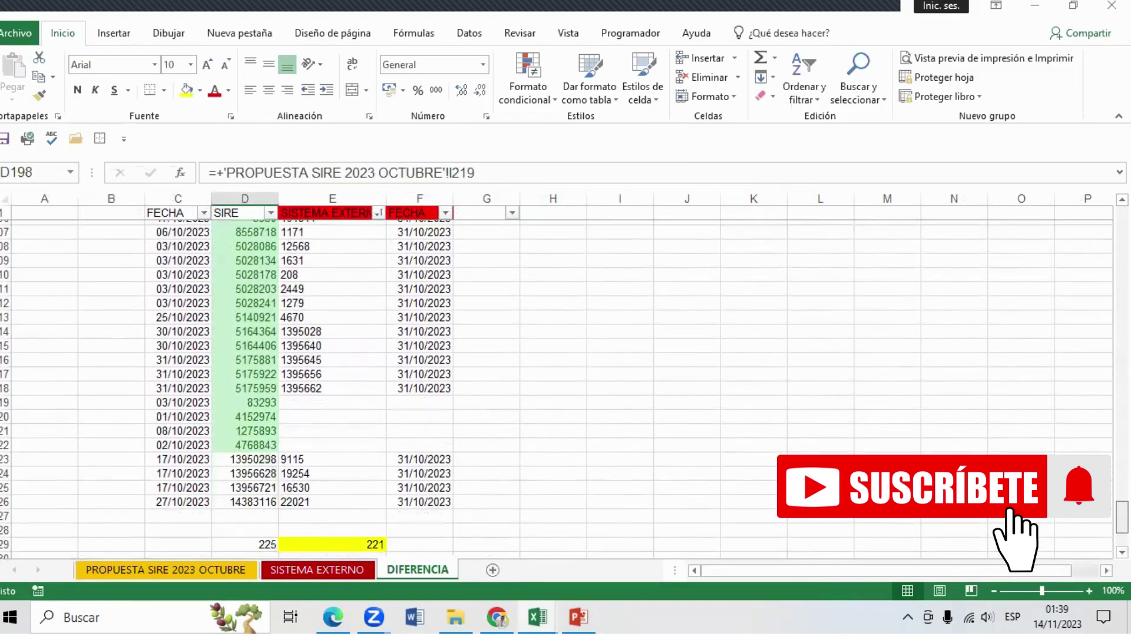
pyautogui.scroll(-3, 556, 389)
pyautogui.scroll(6, 556, 388)
pyautogui.scroll(3, 556, 389)
pyautogui.scroll(4, 556, 389)
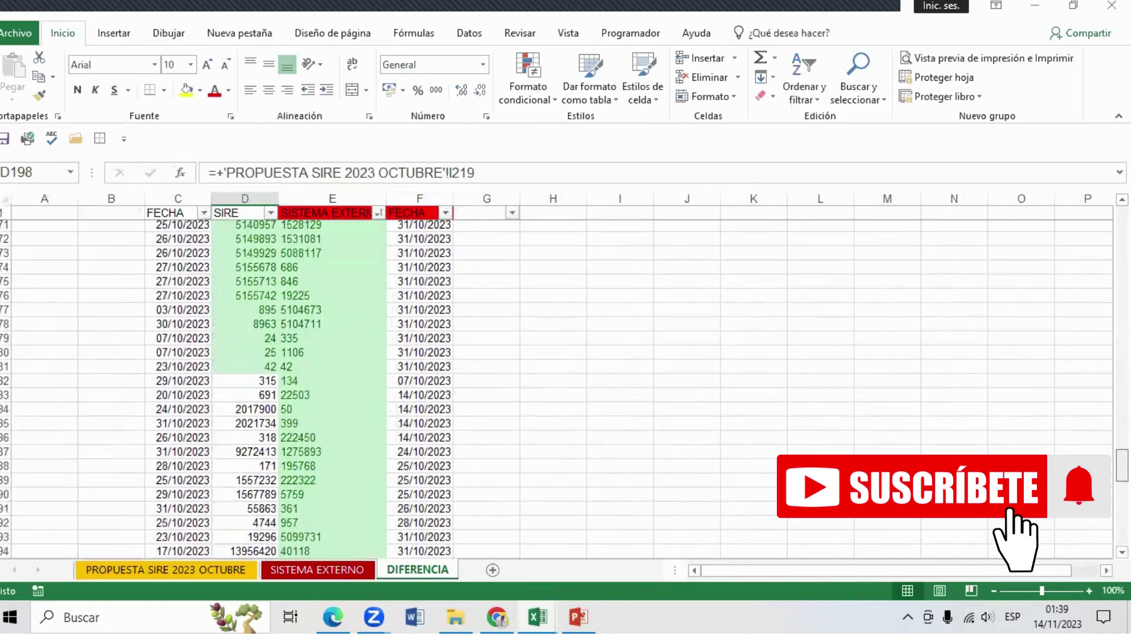
pyautogui.scroll(3, 556, 389)
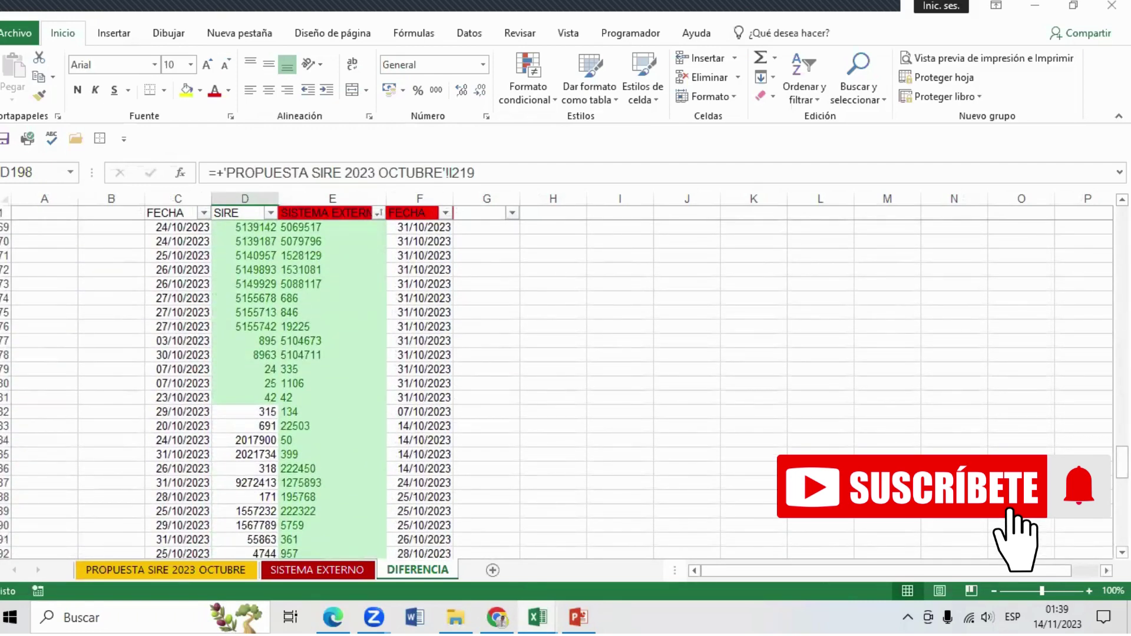
pyautogui.scroll(10, 556, 389)
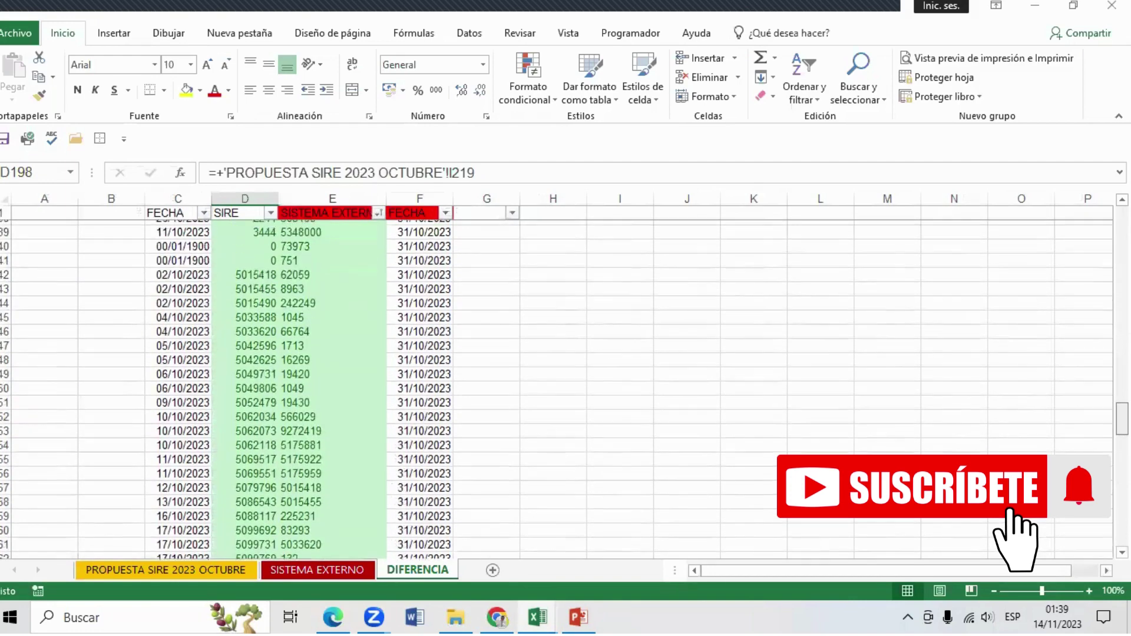
pyautogui.scroll(10, 556, 389)
pyautogui.scroll(10, 556, 388)
pyautogui.scroll(9, 556, 388)
pyautogui.scroll(10, 556, 389)
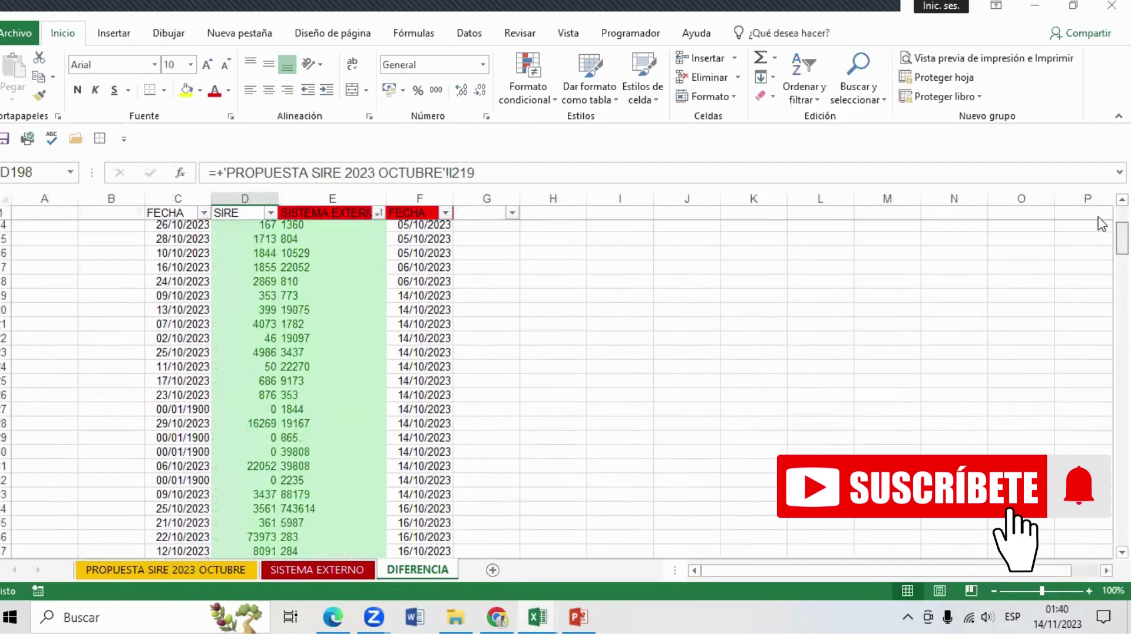
pyautogui.scroll(7, 556, 389)
pyautogui.scroll(-17, 556, 389)
pyautogui.scroll(-20, 556, 389)
pyautogui.scroll(-3, 556, 389)
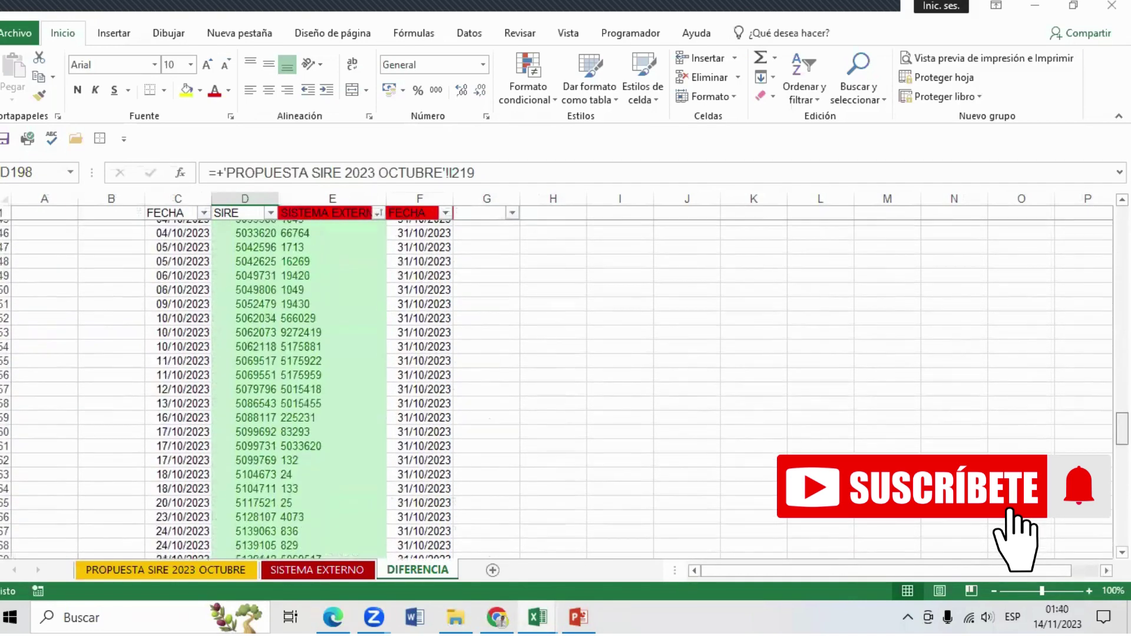
pyautogui.scroll(-3, 556, 389)
pyautogui.scroll(-2, 556, 389)
pyautogui.scroll(-2, 557, 389)
pyautogui.scroll(1, 556, 389)
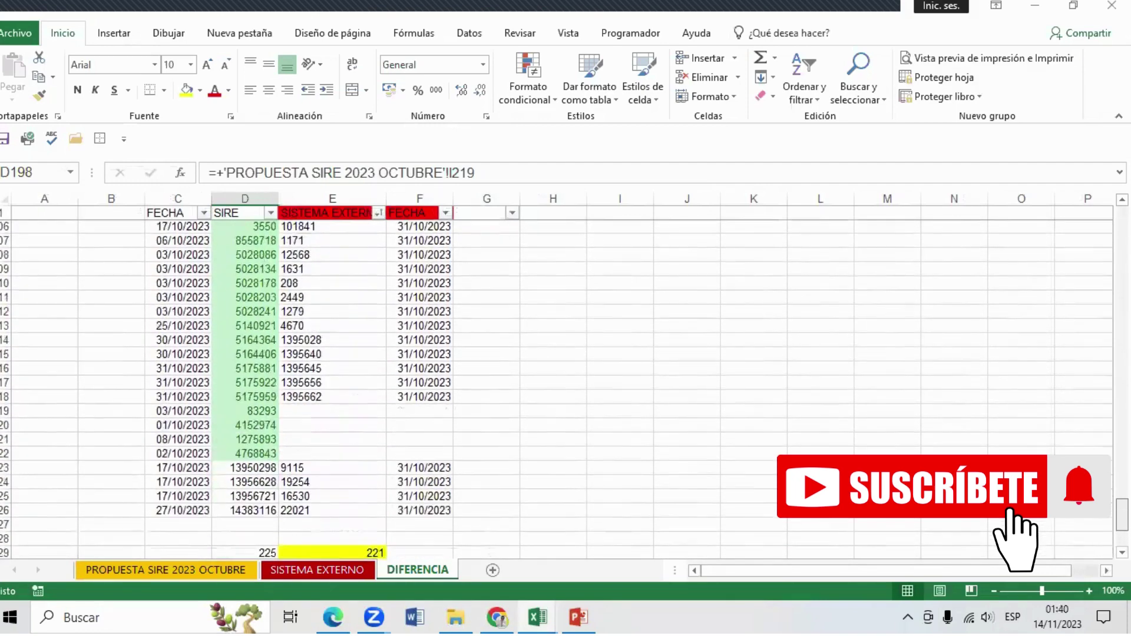
pyautogui.scroll(5, 556, 389)
pyautogui.scroll(1, 556, 389)
pyautogui.scroll(-2, 556, 389)
pyautogui.scroll(-2, 556, 389)
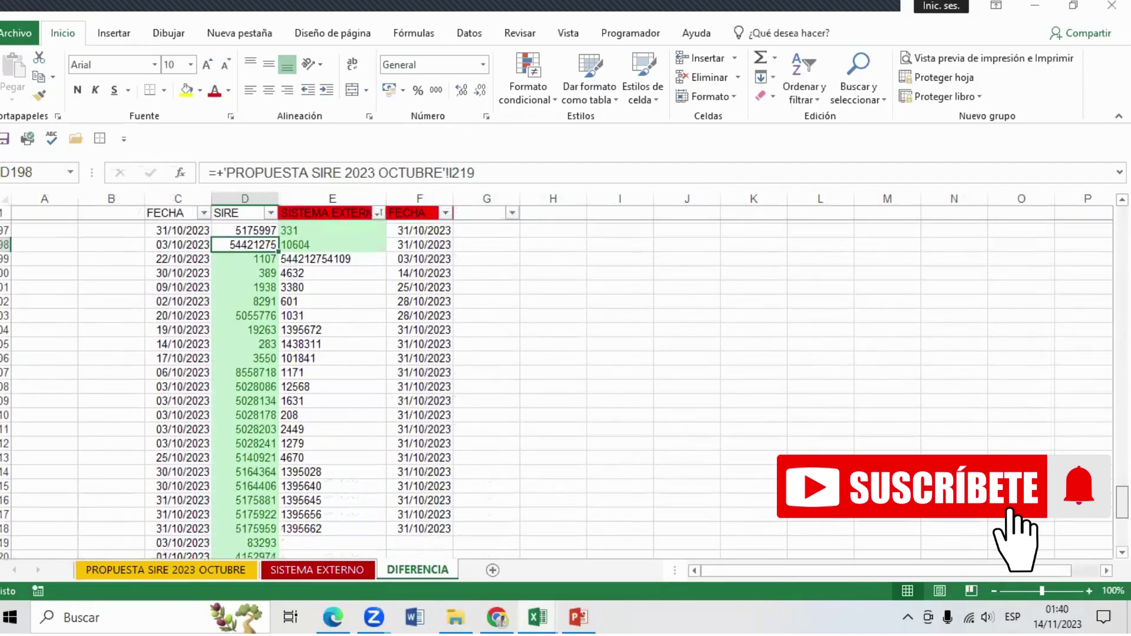
pyautogui.scroll(-2, 556, 389)
pyautogui.scroll(-1, 556, 388)
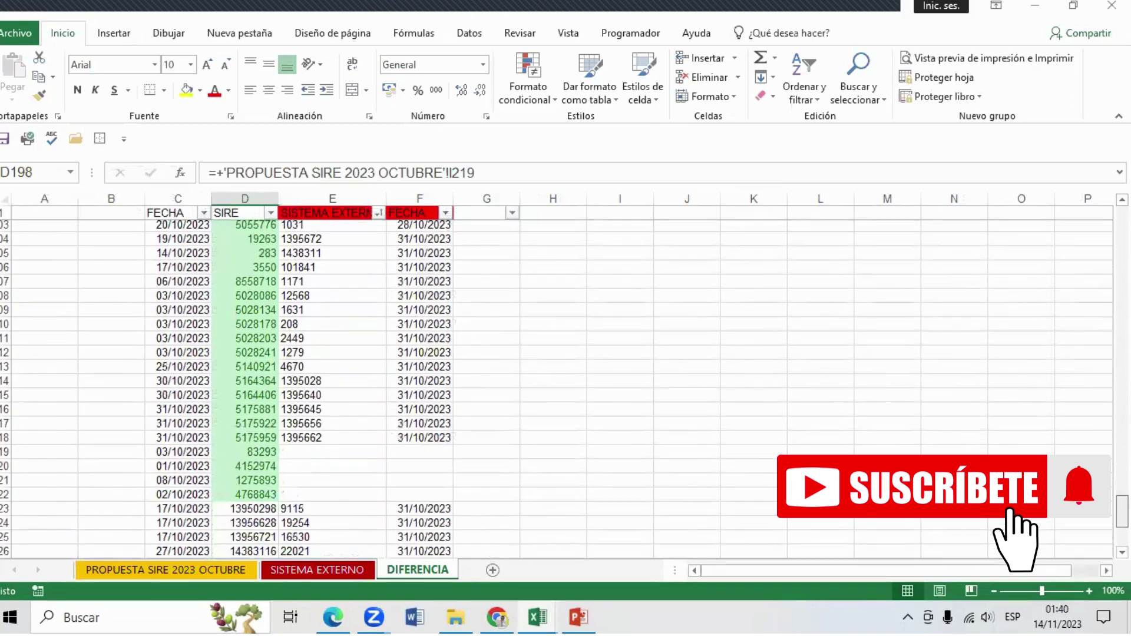
pyautogui.scroll(-1, 556, 388)
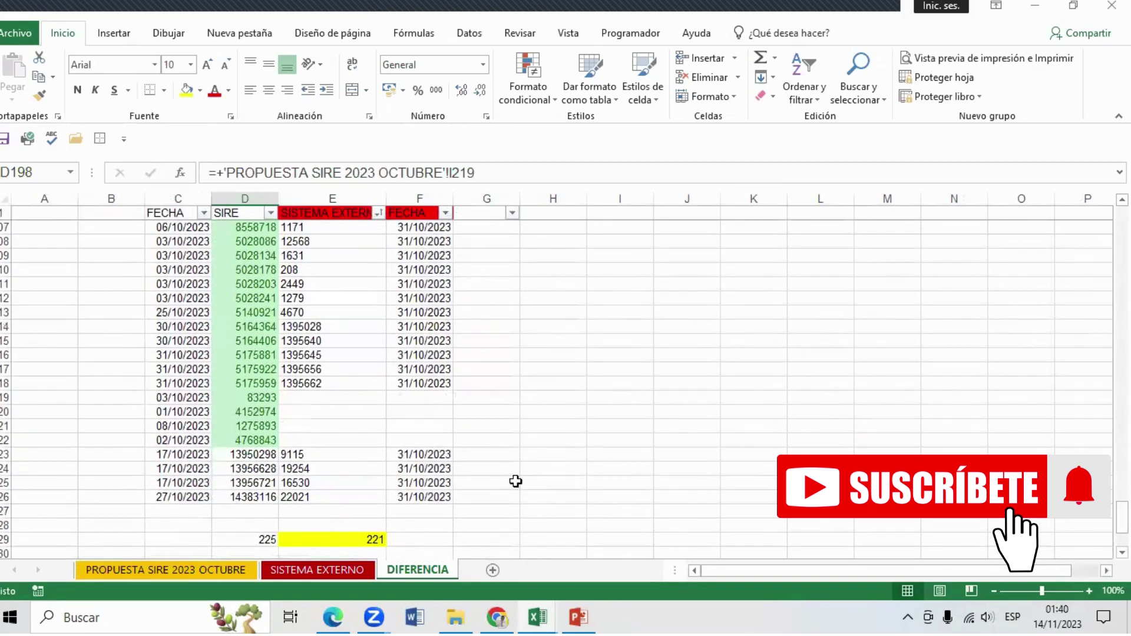
pyautogui.moveTo(322, 327); pyautogui.dragTo(323, 382)
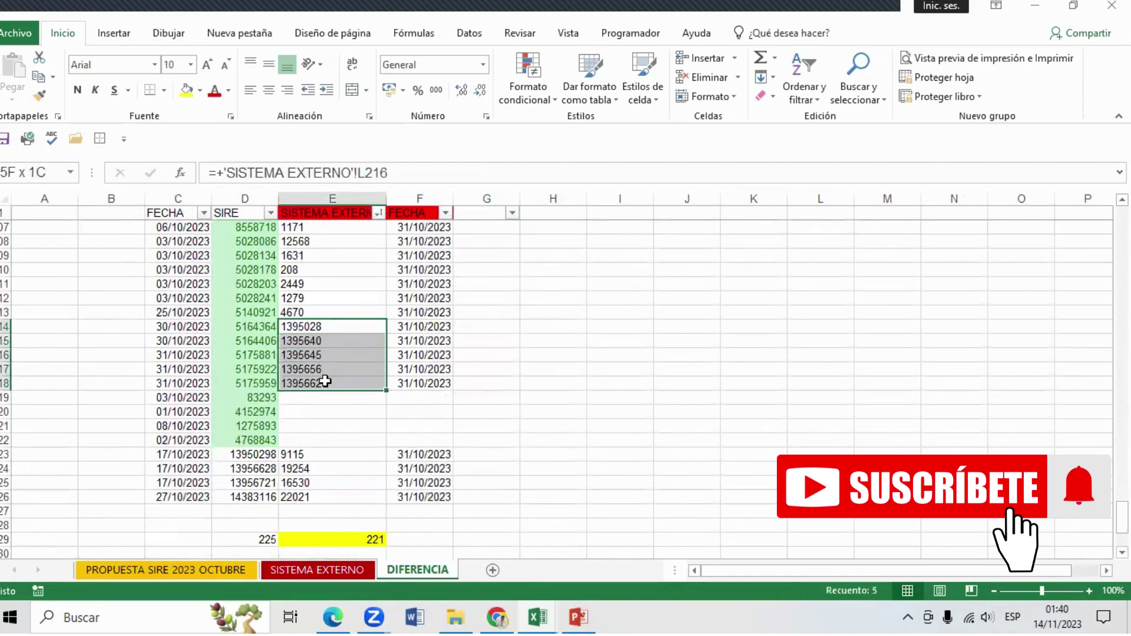
pyautogui.click(201, 92)
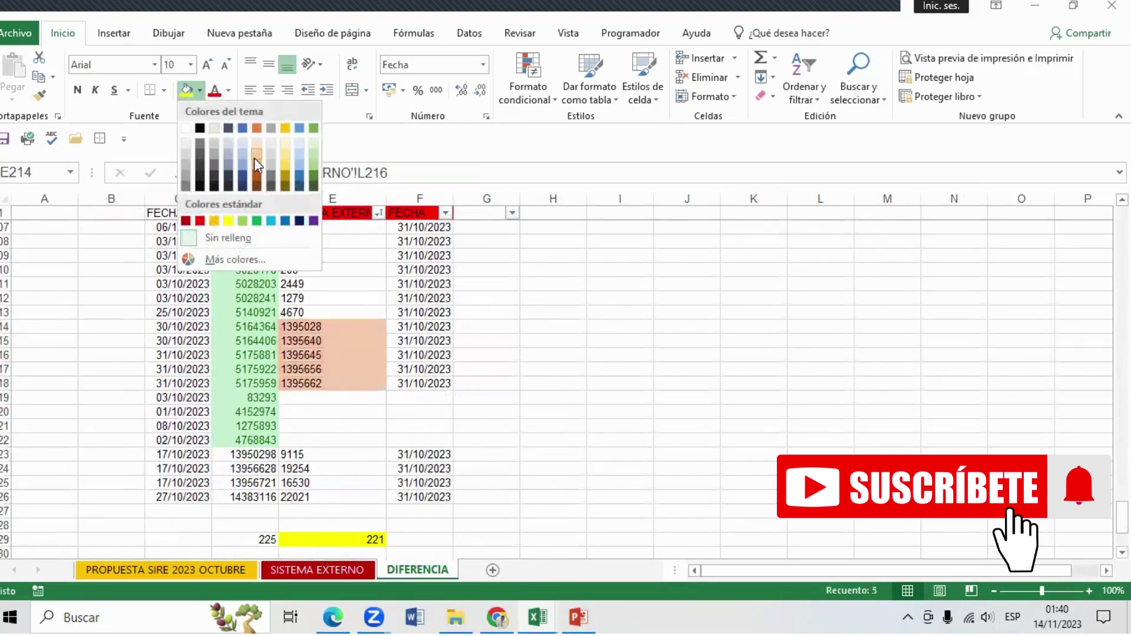
pyautogui.click(270, 166)
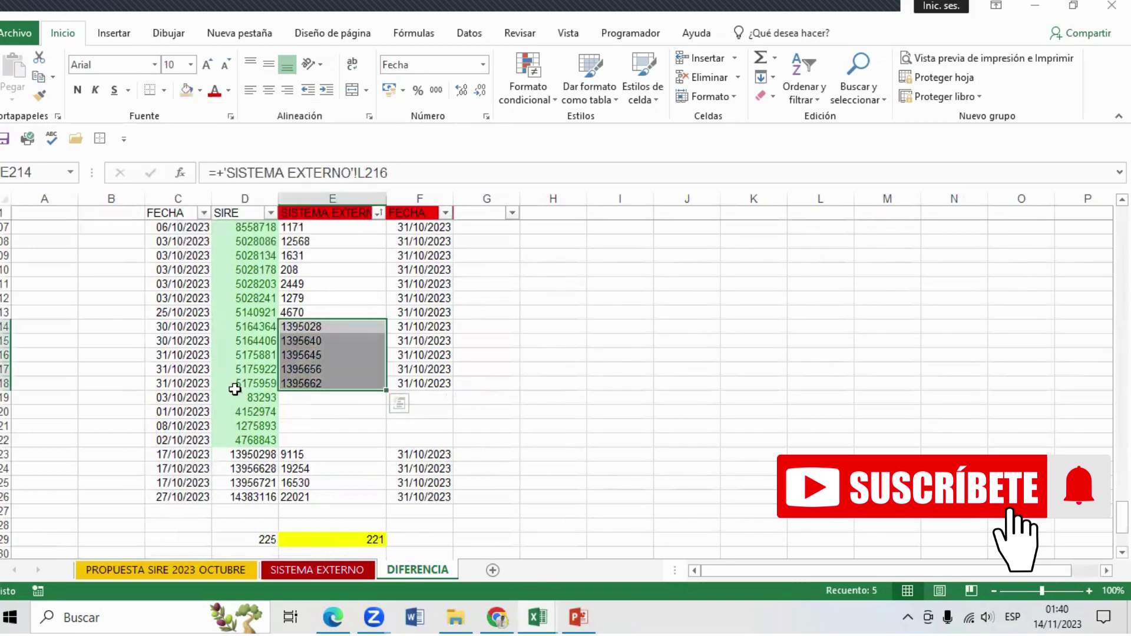
pyautogui.scroll(-20, 298, 353)
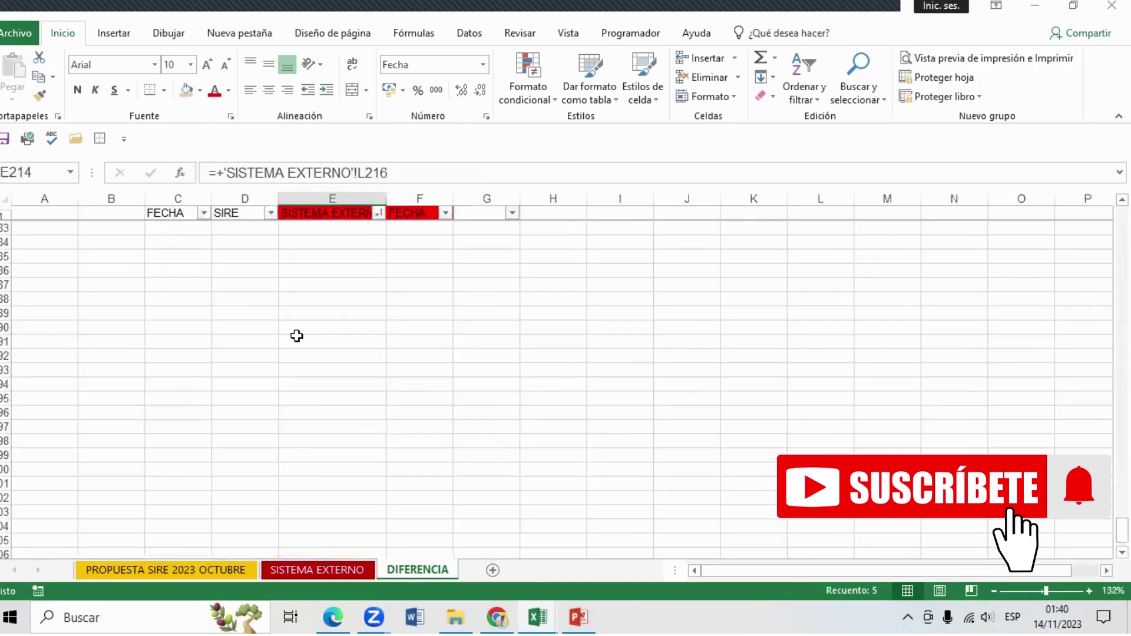
pyautogui.click(738, 411)
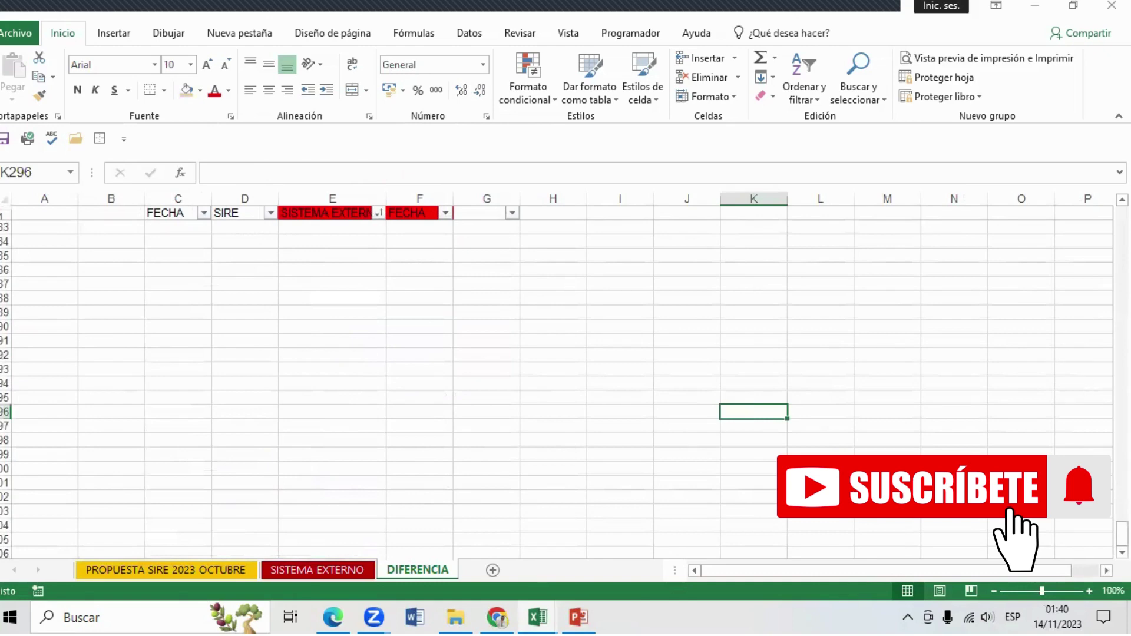
pyautogui.scroll(8, 557, 388)
pyautogui.scroll(8, 556, 388)
pyautogui.scroll(8, 557, 389)
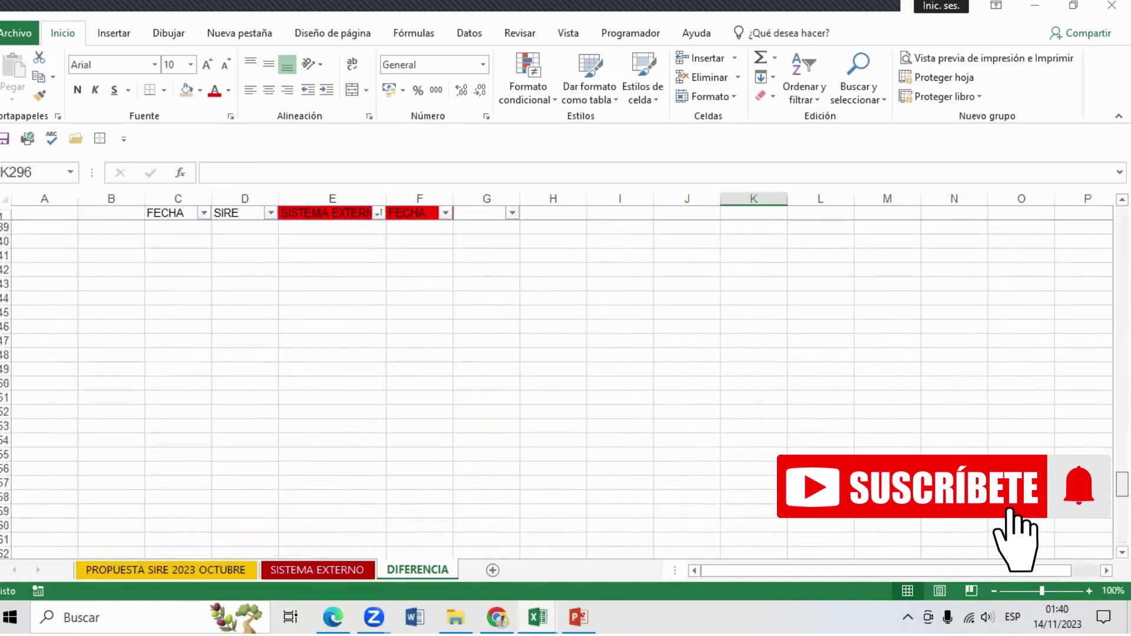
pyautogui.scroll(7, 556, 389)
pyautogui.scroll(-2, 557, 388)
pyautogui.scroll(-3, 556, 389)
pyautogui.scroll(-1, 557, 389)
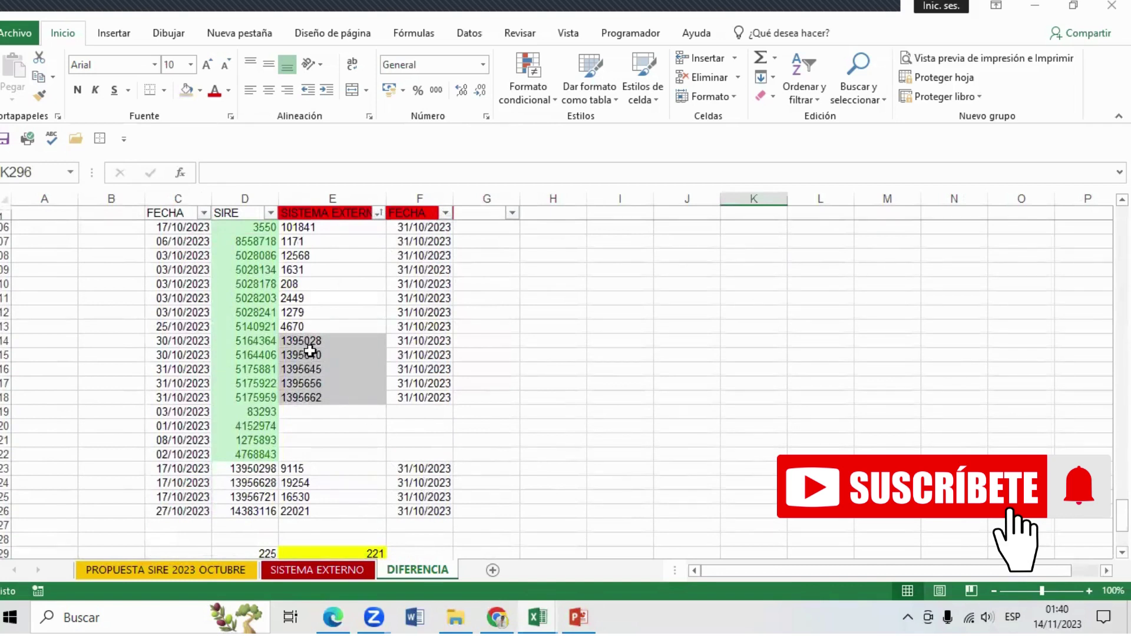
# Step: Shade the unmatched SIRE values in D223:D226 gray with Fill Color
pyautogui.moveTo(242, 468); pyautogui.dragTo(236, 510)
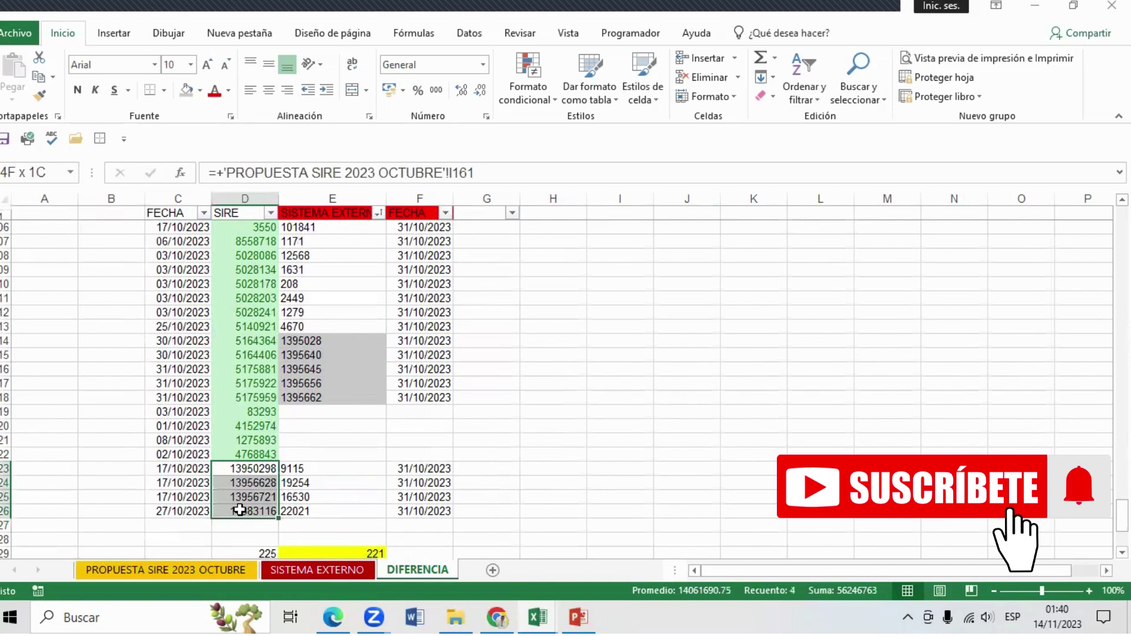
pyautogui.click(187, 88)
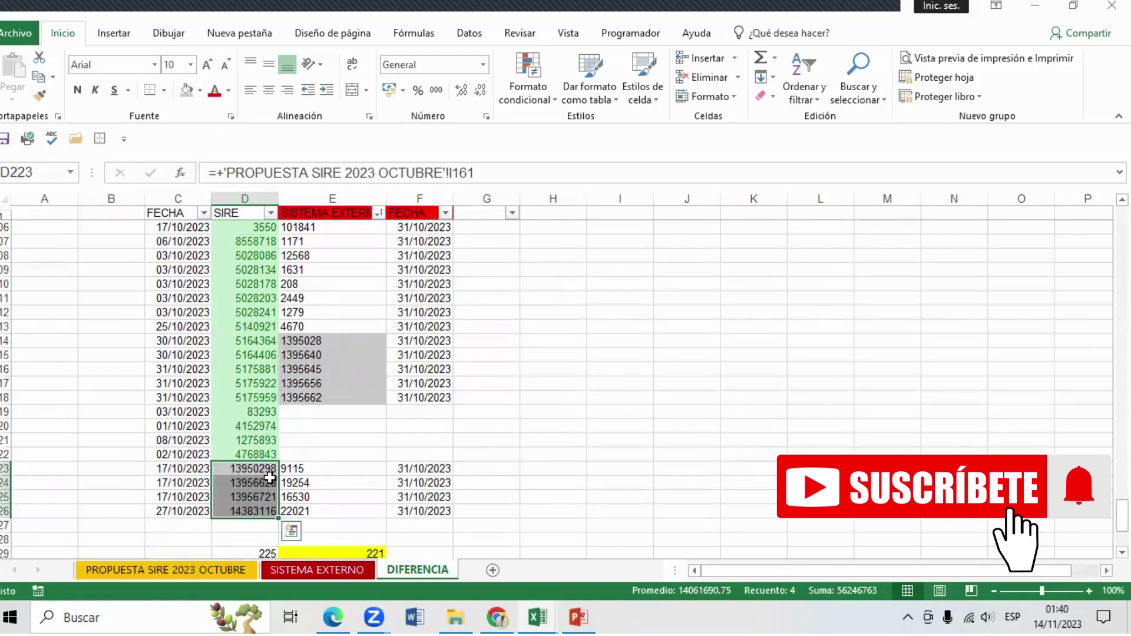
pyautogui.click(321, 342)
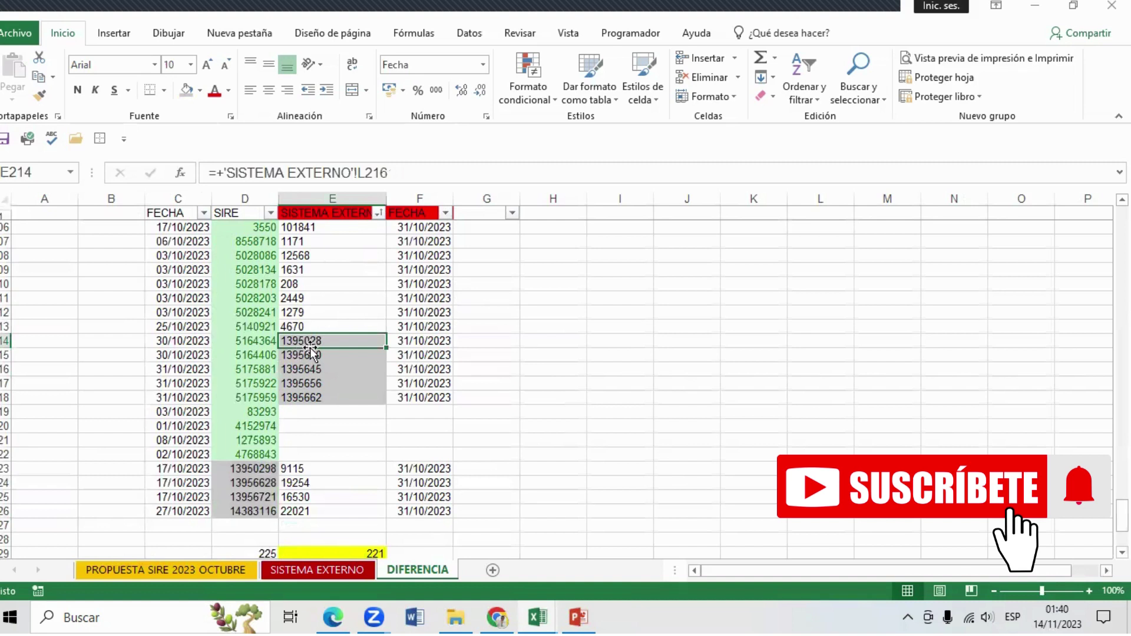
# Step: Compare the external entry in E214 against the SIRE value in D223 repeatedly
pyautogui.click(273, 468)
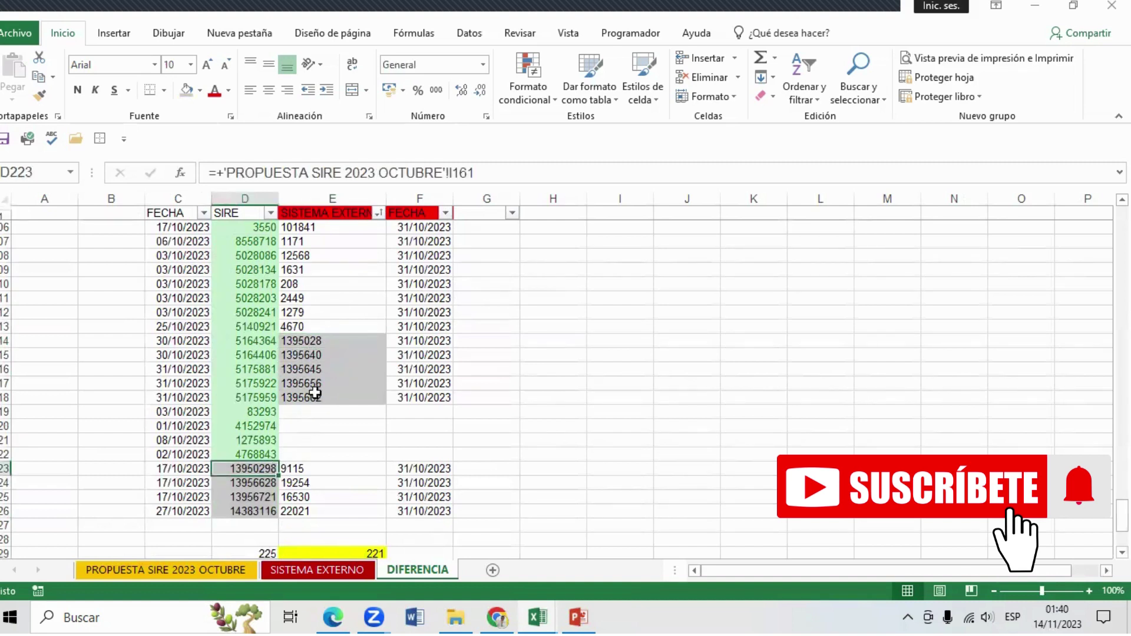
pyautogui.click(319, 340)
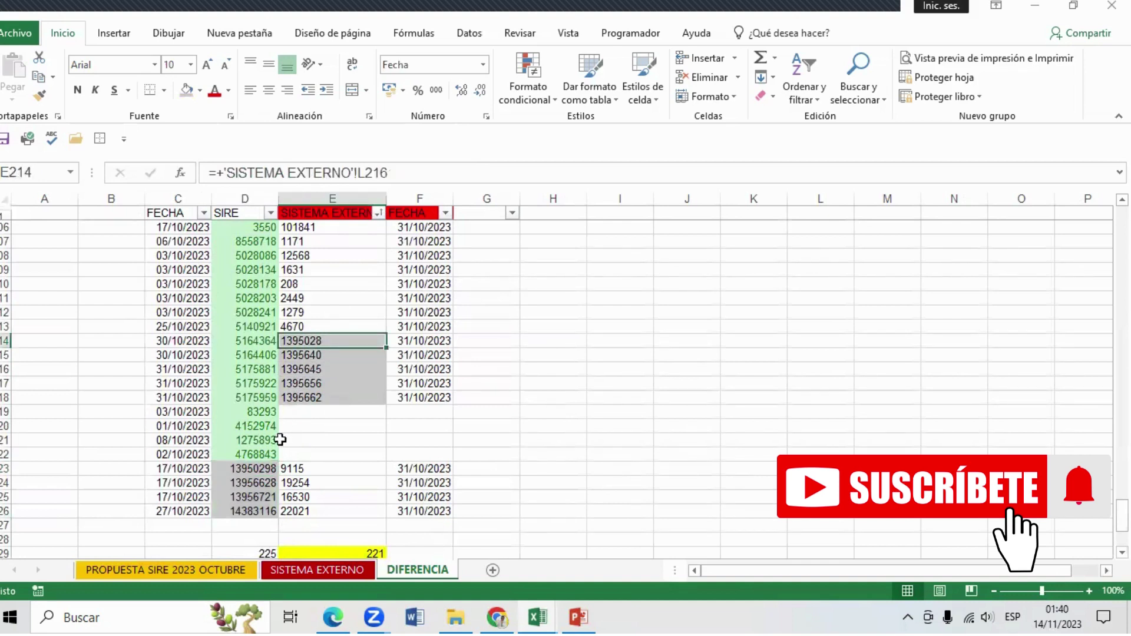
pyautogui.click(263, 468)
pyautogui.click(327, 331)
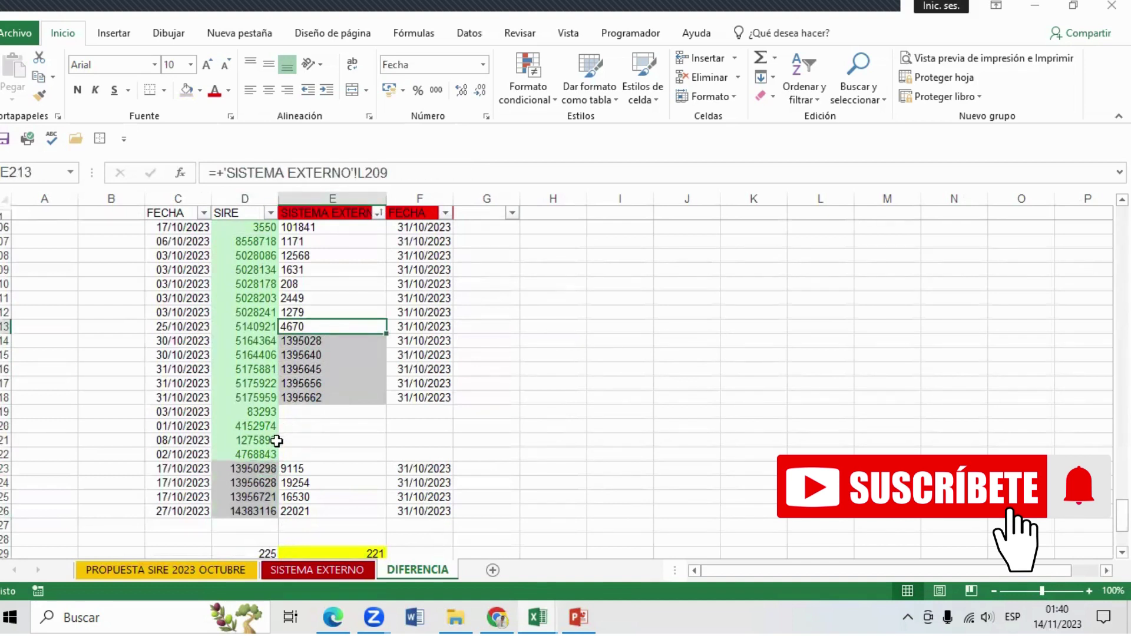
pyautogui.click(323, 341)
pyautogui.click(266, 469)
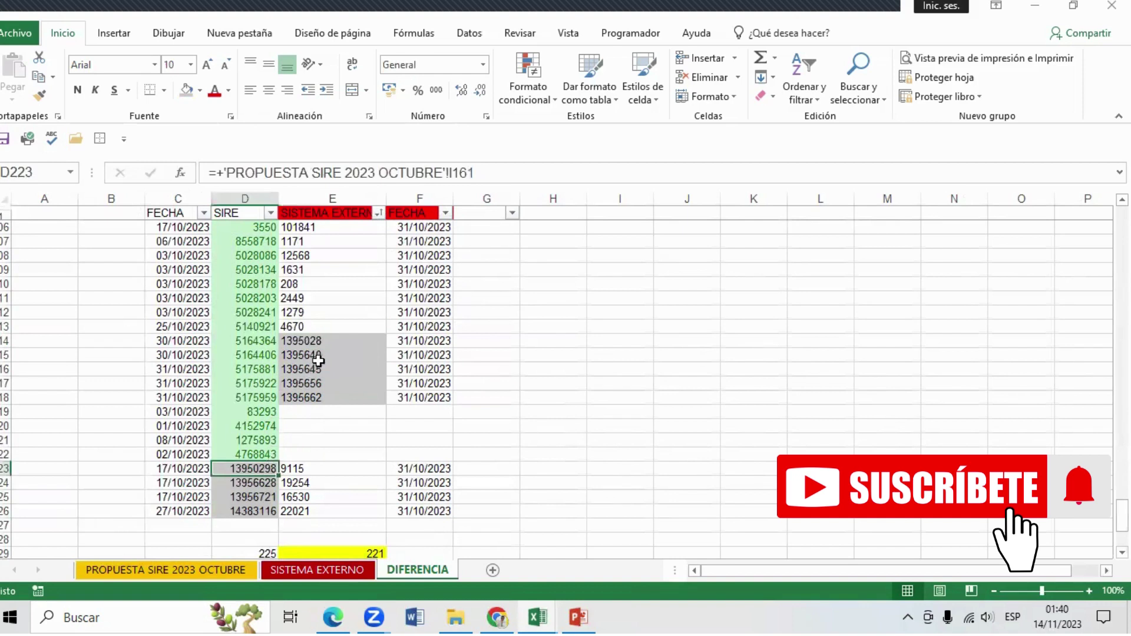
pyautogui.click(318, 340)
pyautogui.click(265, 468)
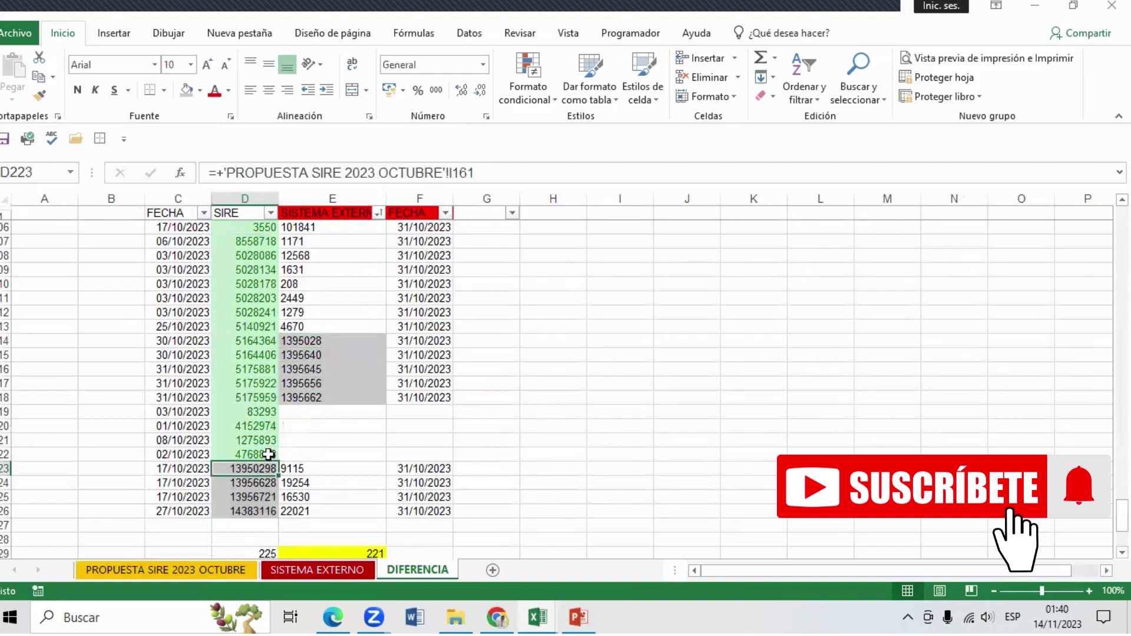
pyautogui.click(310, 341)
pyautogui.click(261, 471)
pyautogui.click(307, 342)
pyautogui.click(258, 471)
pyautogui.click(313, 344)
pyautogui.click(267, 470)
pyautogui.click(354, 458)
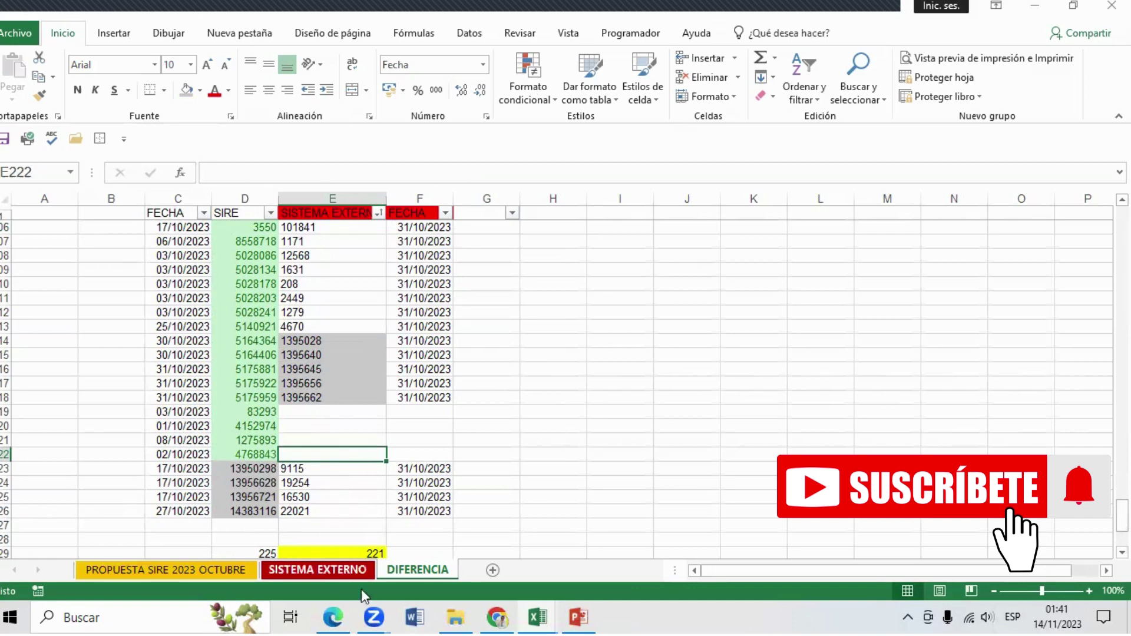
pyautogui.click(333, 499)
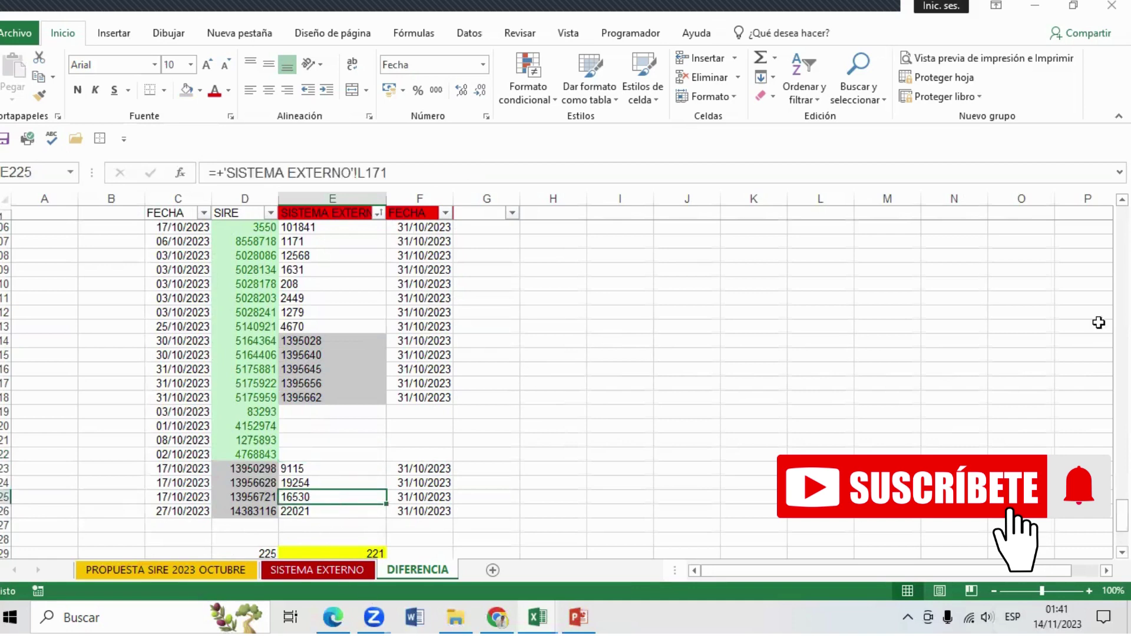
pyautogui.scroll(3, 1122, 512)
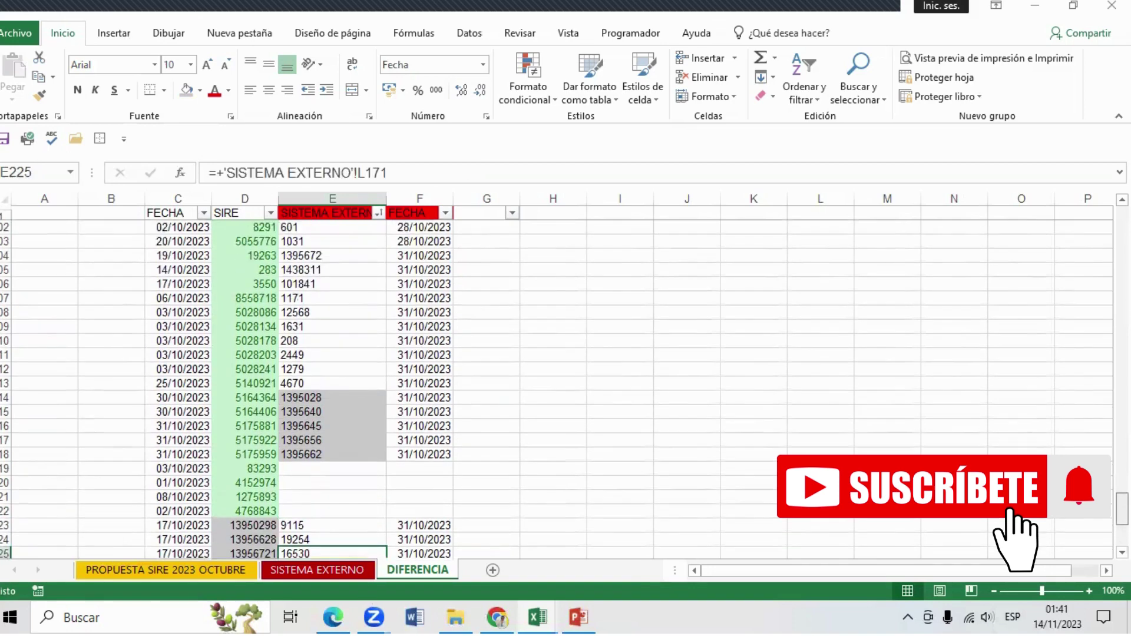
pyautogui.scroll(4, 556, 388)
pyautogui.scroll(5, 556, 389)
pyautogui.scroll(-3, 556, 389)
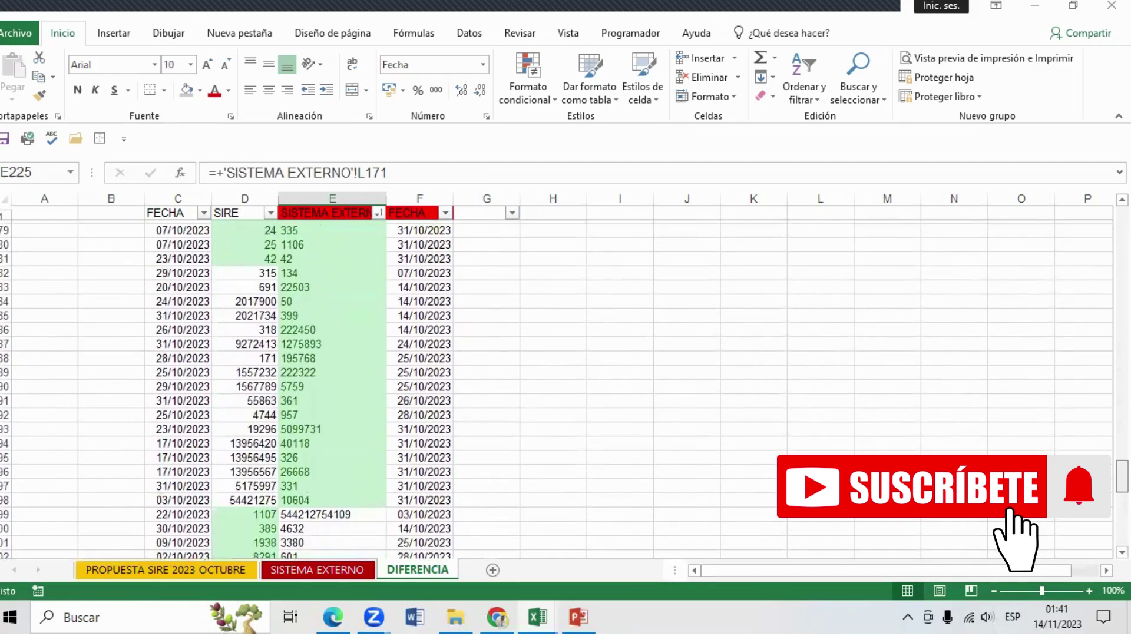
pyautogui.scroll(2, 556, 389)
pyautogui.scroll(-1, 557, 389)
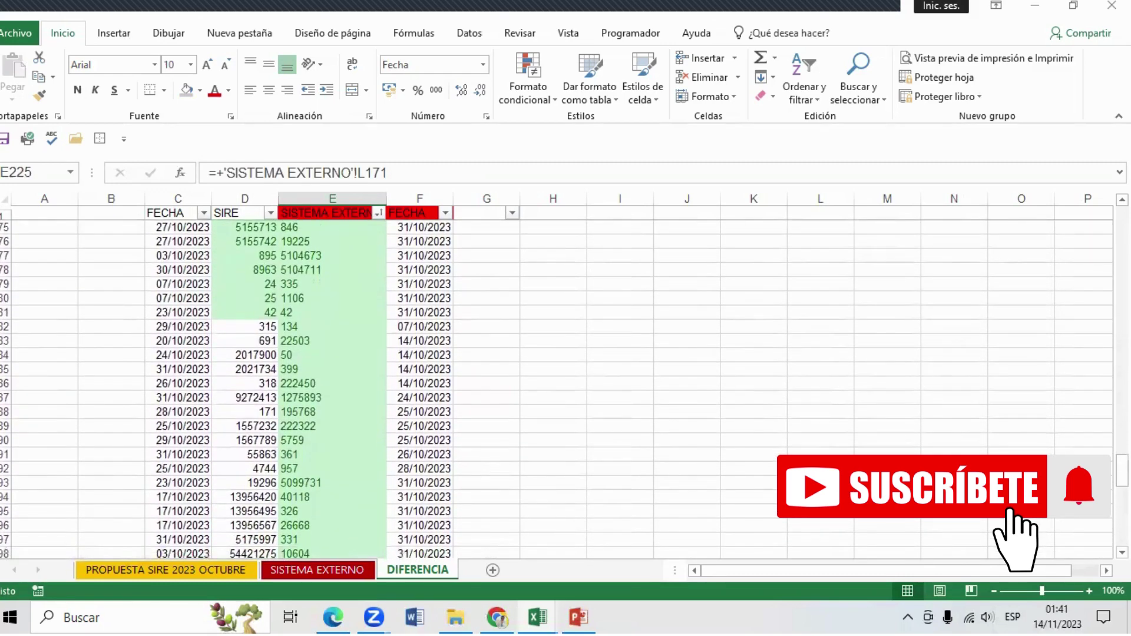
pyautogui.scroll(-1, 557, 389)
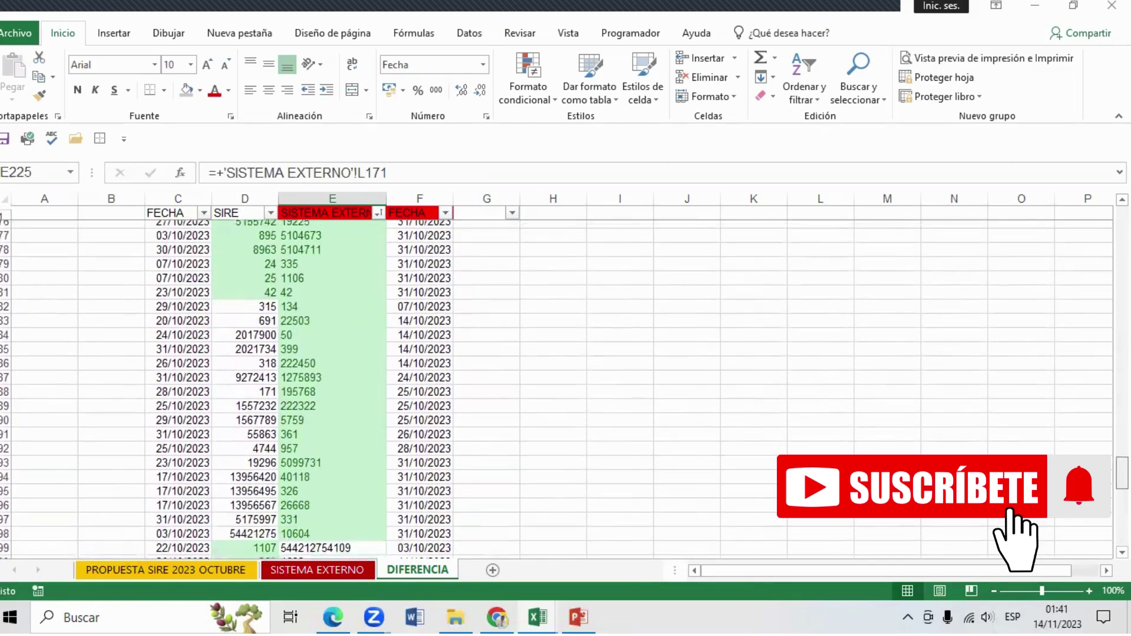
pyautogui.scroll(-1, 557, 389)
pyautogui.scroll(-1, 557, 389)
pyautogui.scroll(-1, 557, 388)
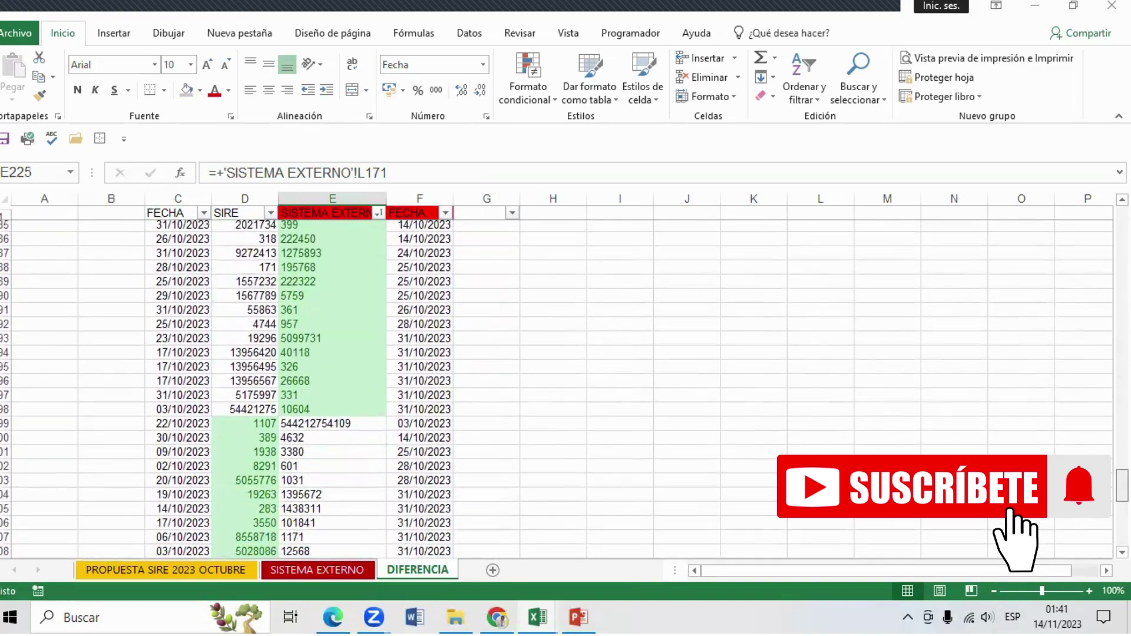
pyautogui.scroll(-1, 557, 388)
pyautogui.scroll(-2, 557, 389)
pyautogui.scroll(-1, 556, 388)
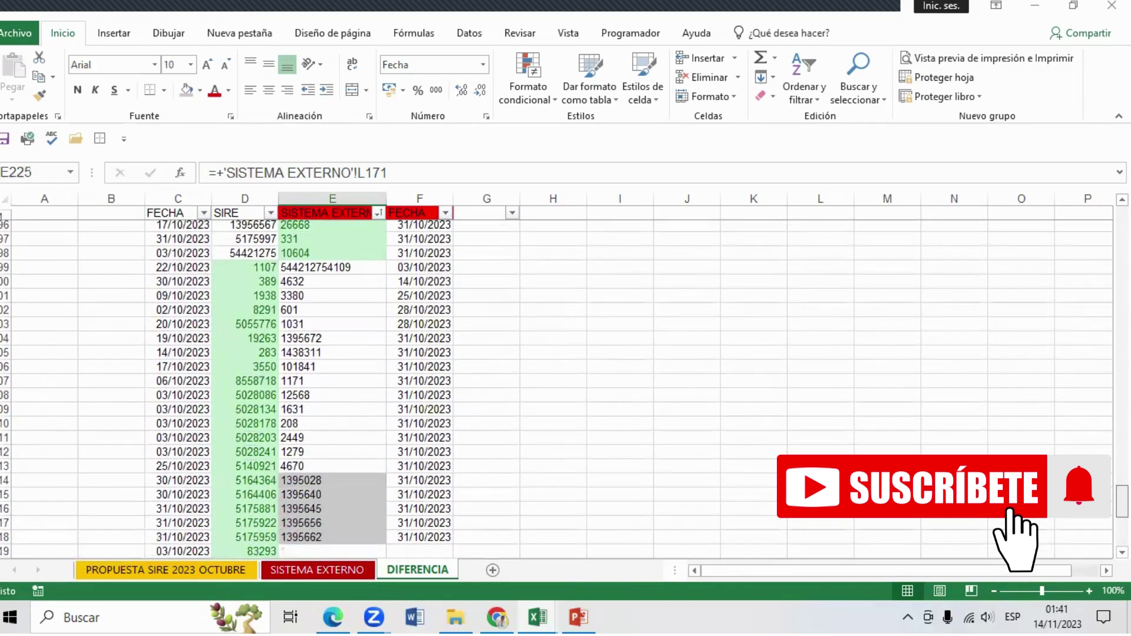
pyautogui.scroll(-1, 557, 389)
pyautogui.scroll(-2, 556, 389)
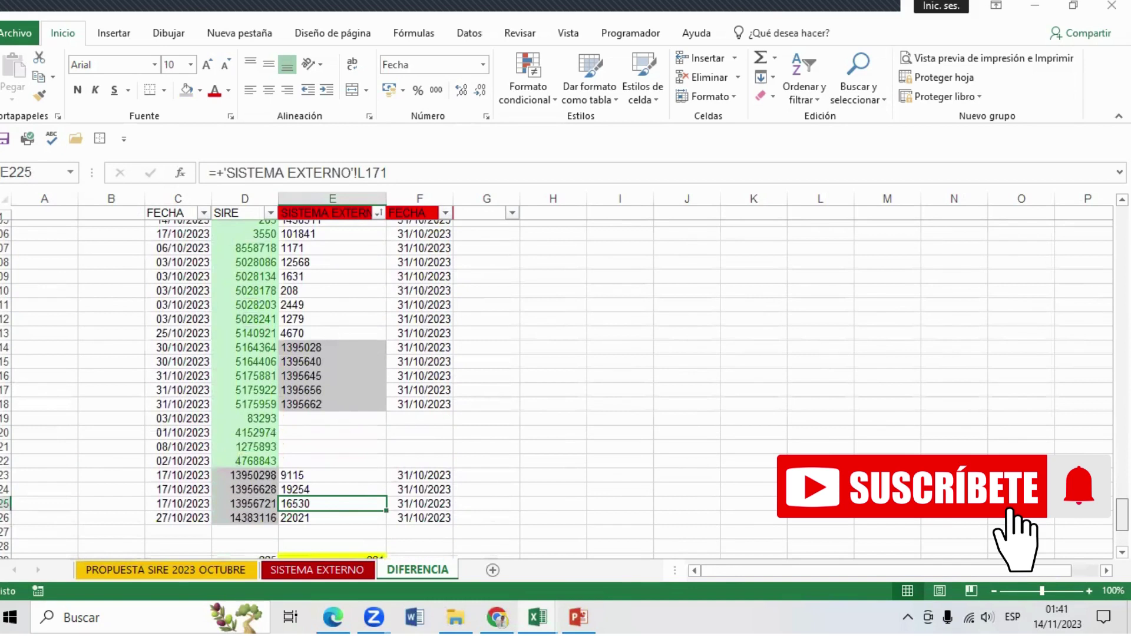
pyautogui.scroll(-1, 496, 386)
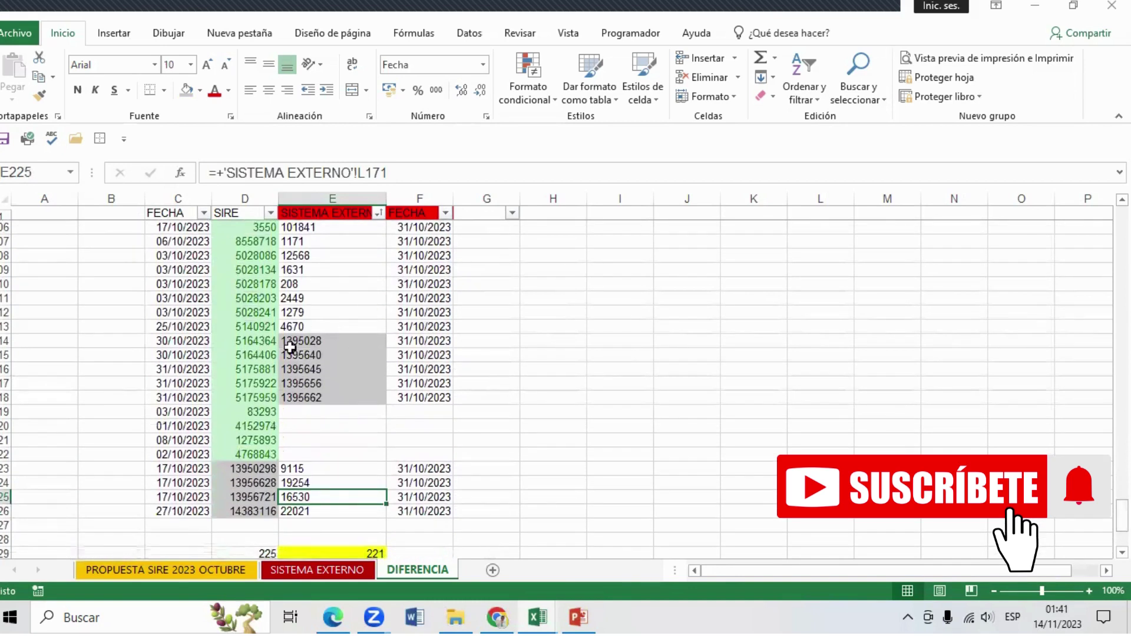
pyautogui.click(231, 484)
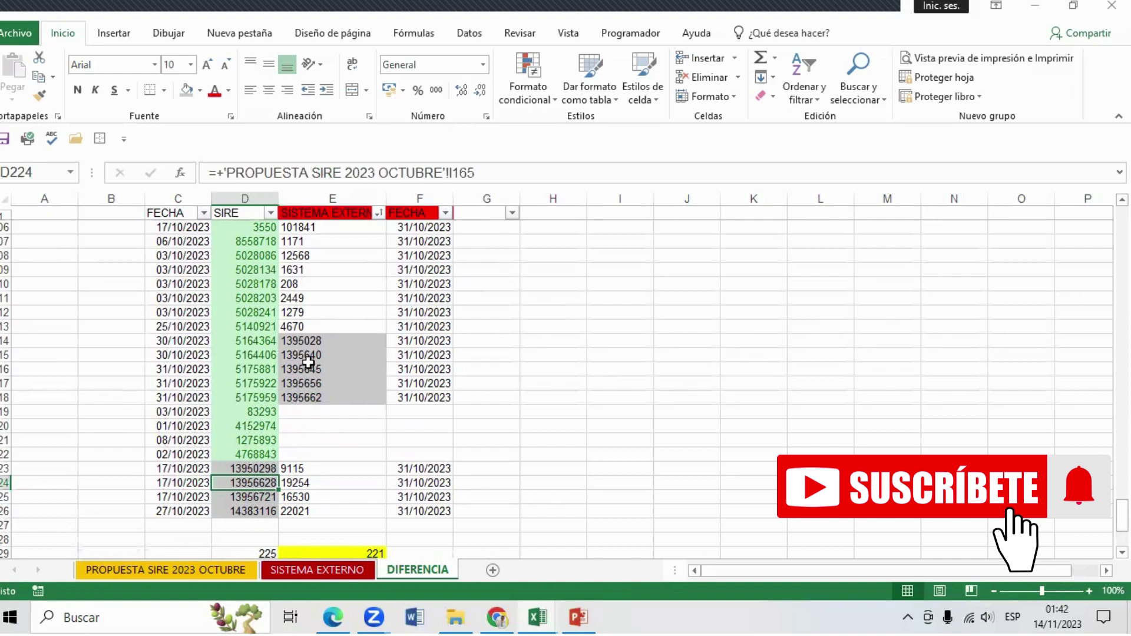
pyautogui.click(308, 364)
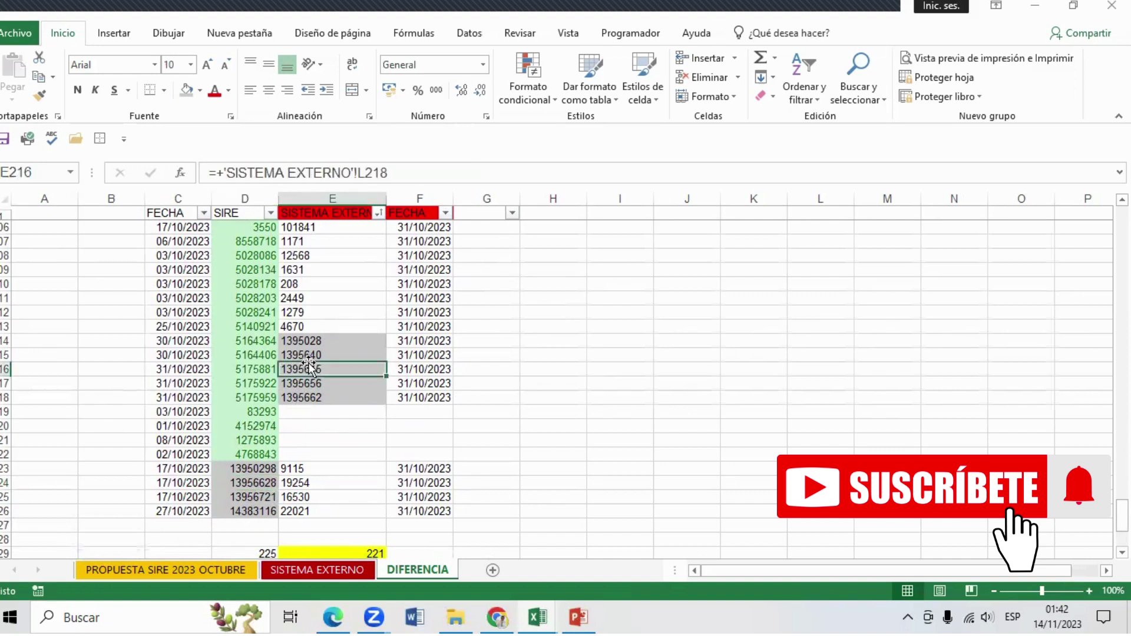
pyautogui.click(261, 500)
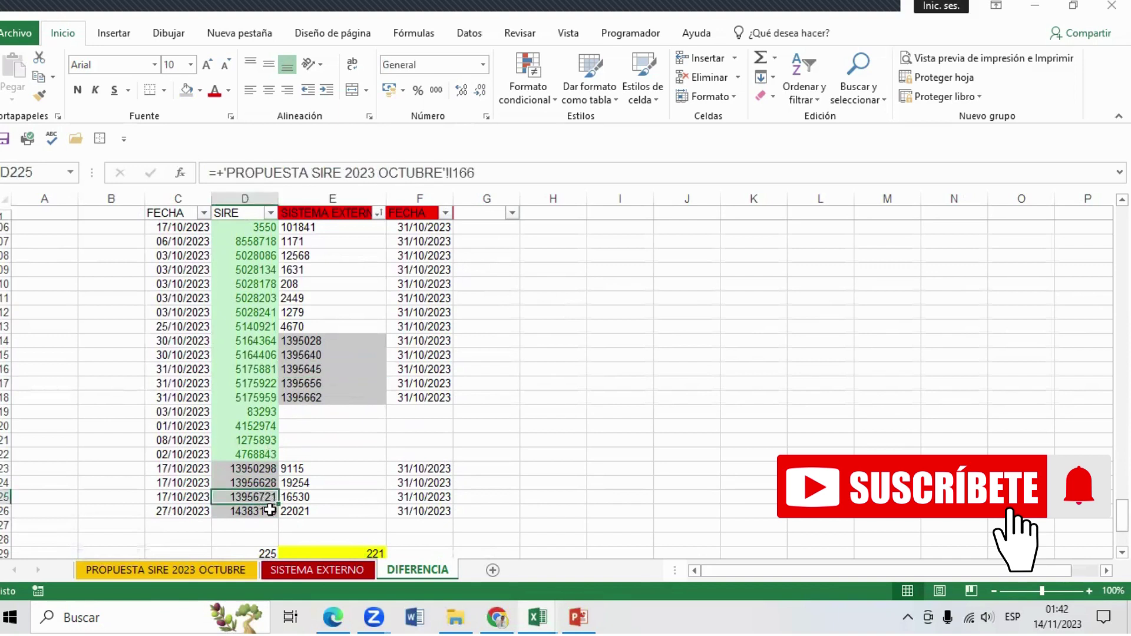
pyautogui.click(321, 410)
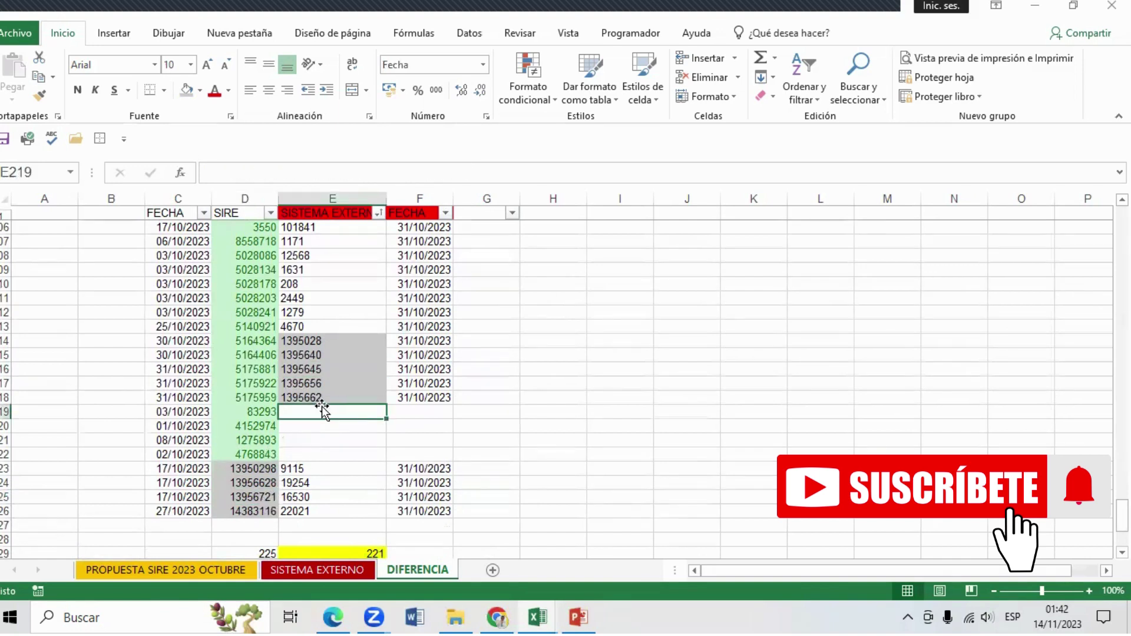
pyautogui.click(332, 399)
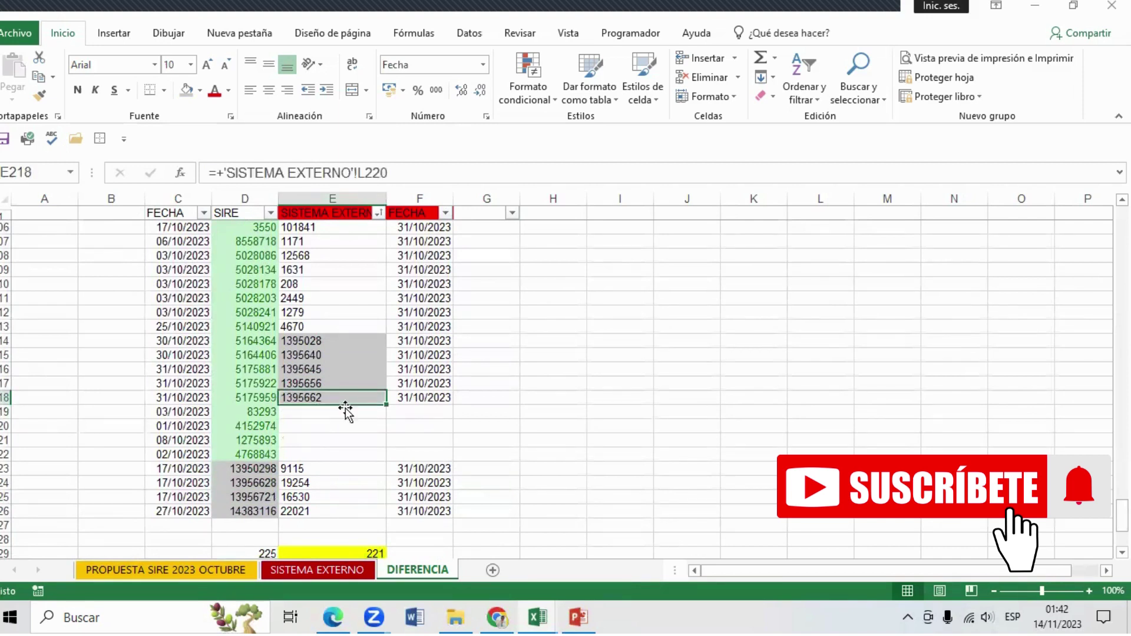
pyautogui.click(413, 426)
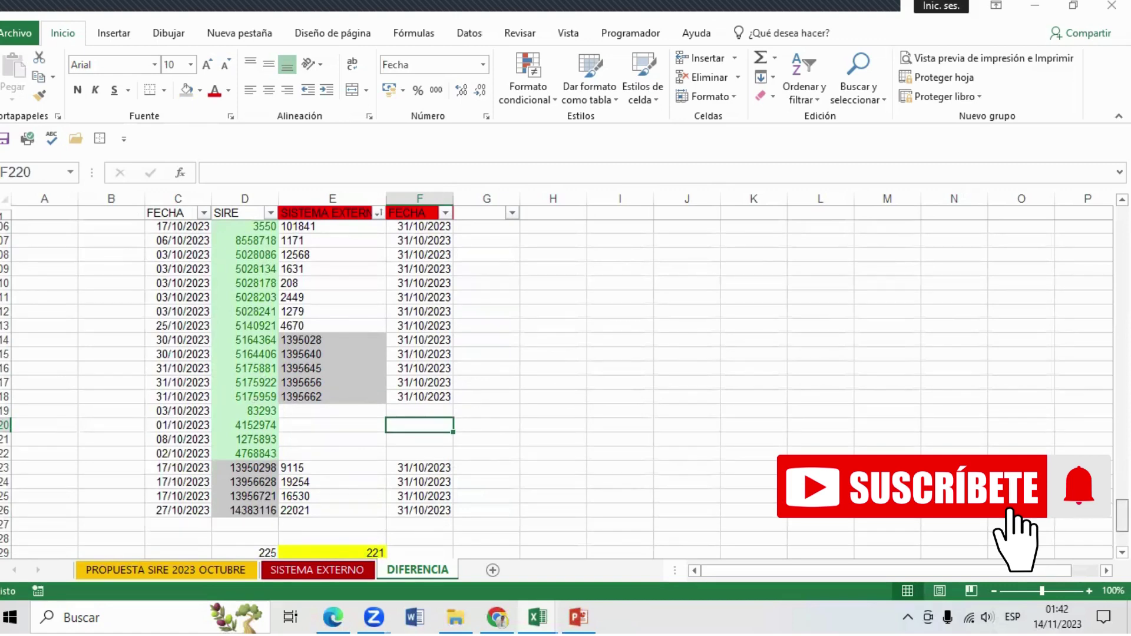
pyautogui.scroll(1, 556, 389)
pyautogui.scroll(3, 556, 389)
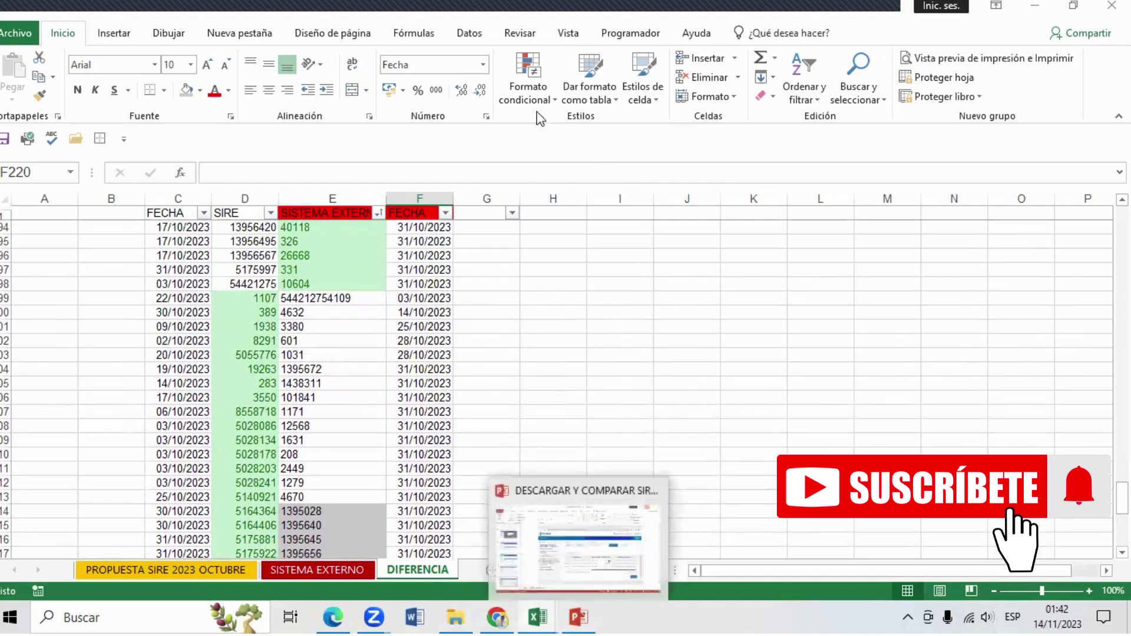
# Step: Restore Excel and un-maximize PowerPoint showing the SIRE VS SISTEMA CONTABLE EXTERNO title slide
pyautogui.doubleClick(866, 8)
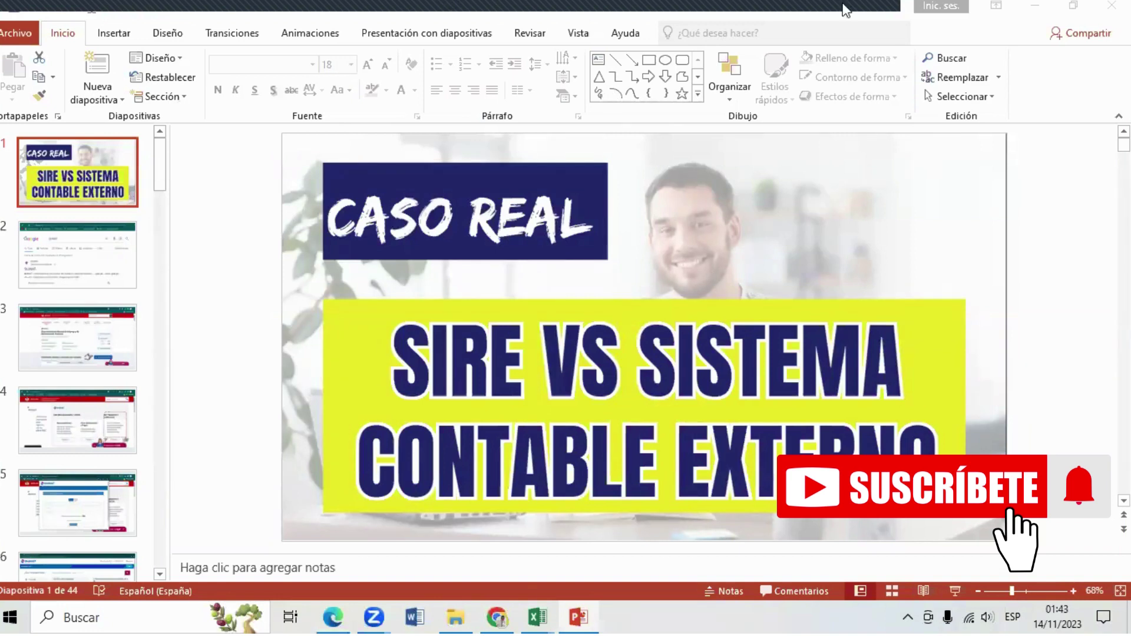
pyautogui.moveTo(845, 9); pyautogui.dragTo(832, 440)
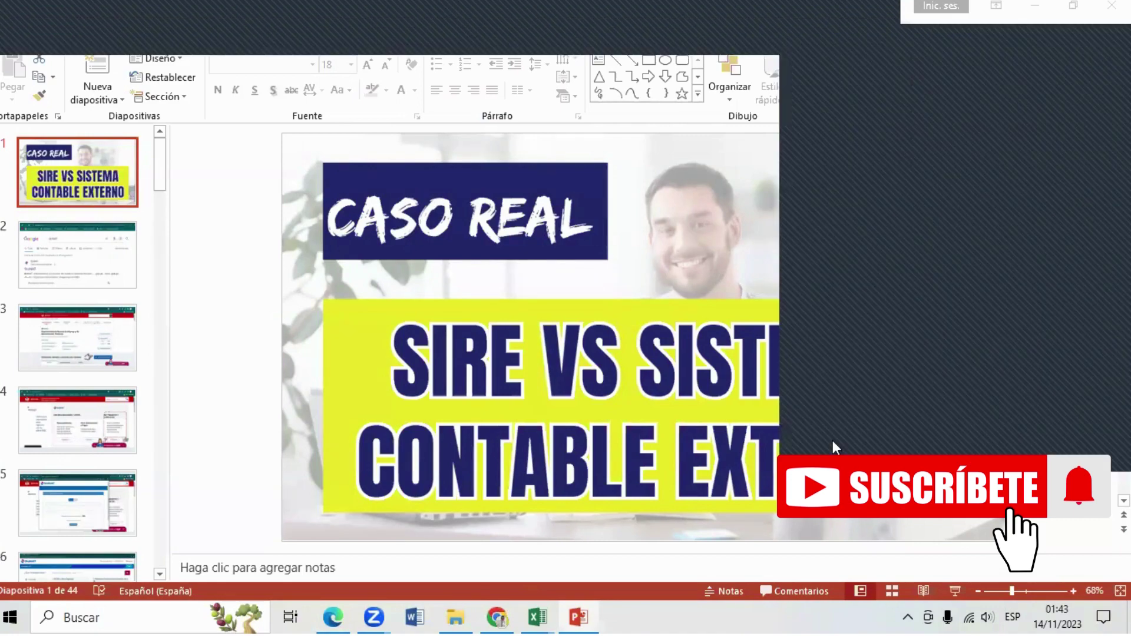